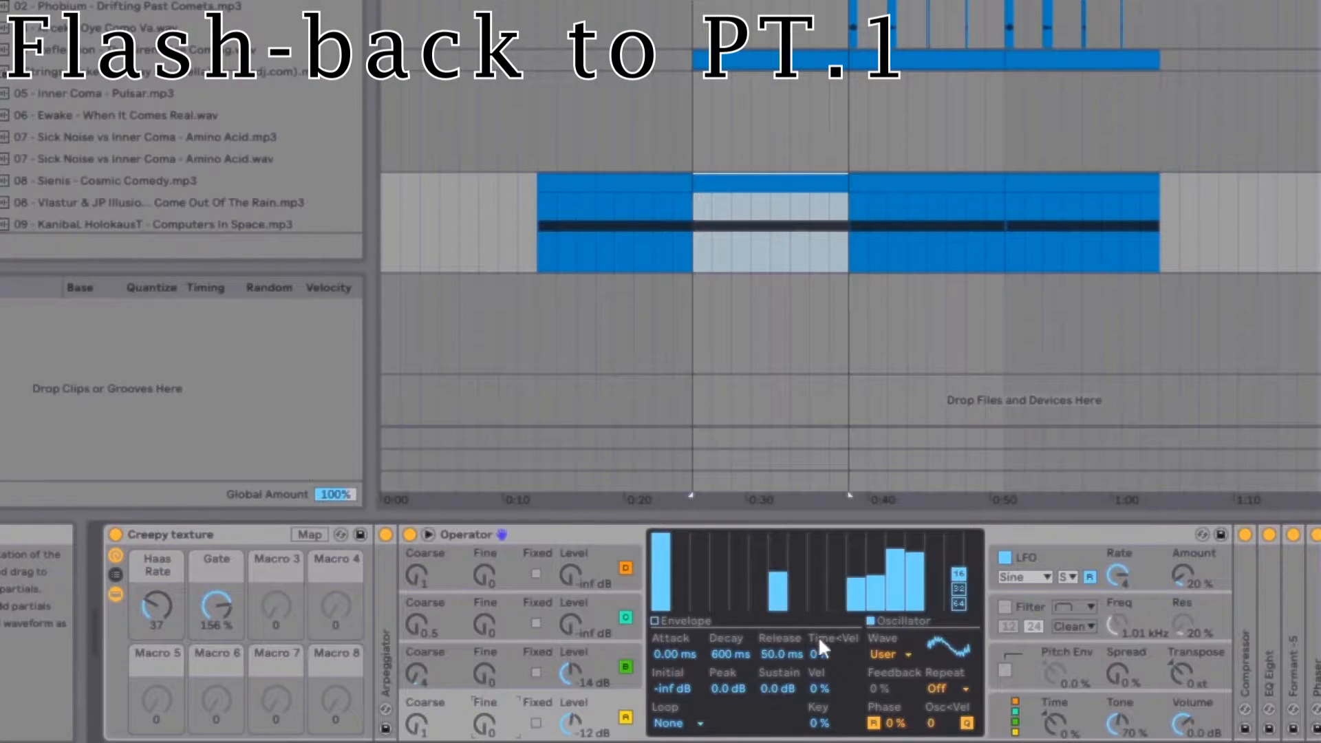
click(894, 654)
click(904, 643)
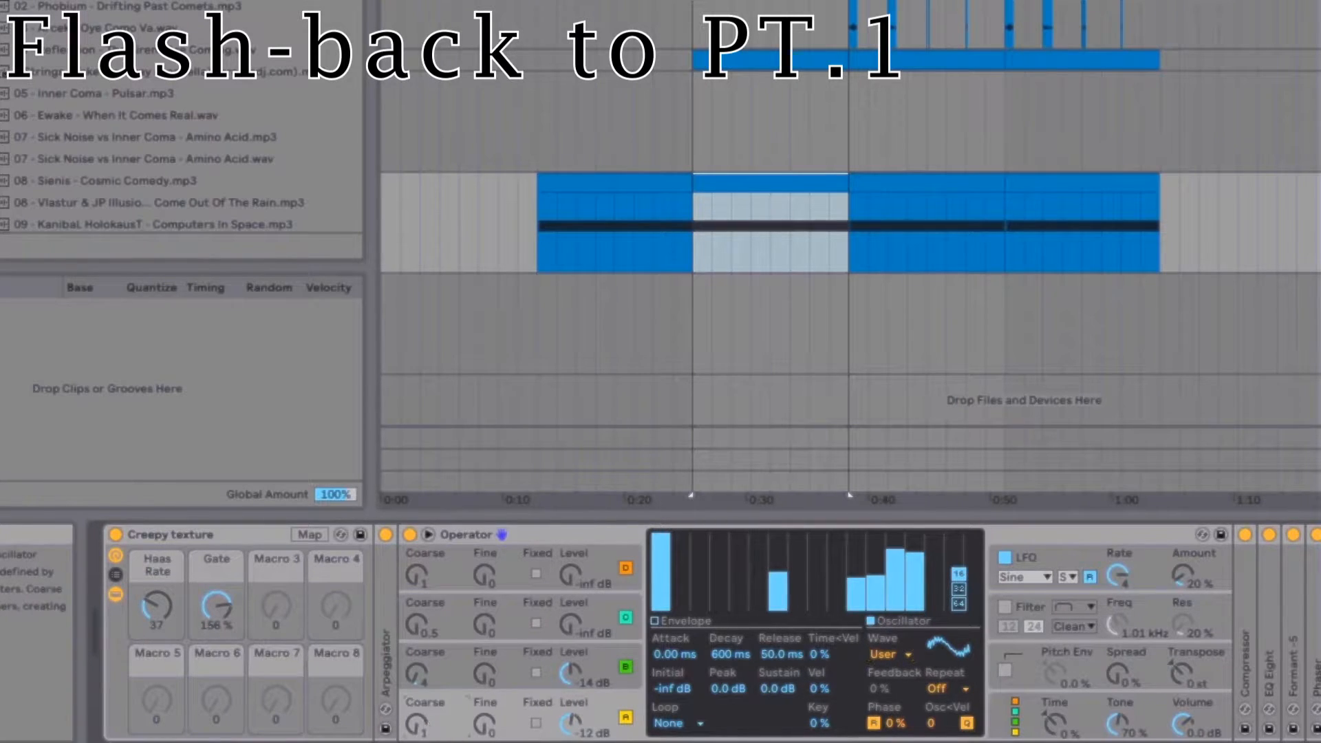
click(625, 665)
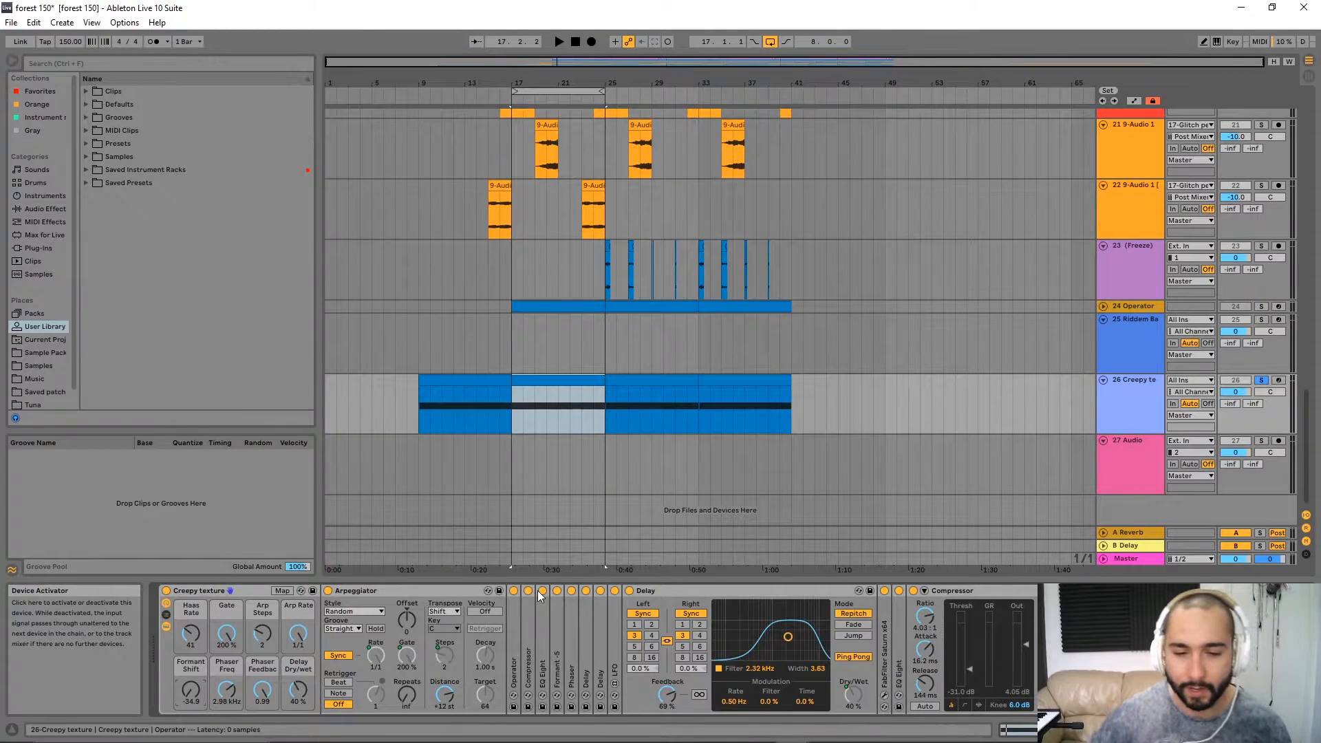
Inspect the FabFilter Saturn device in the Creepy texture rack, then collapse it again.
click(242, 595)
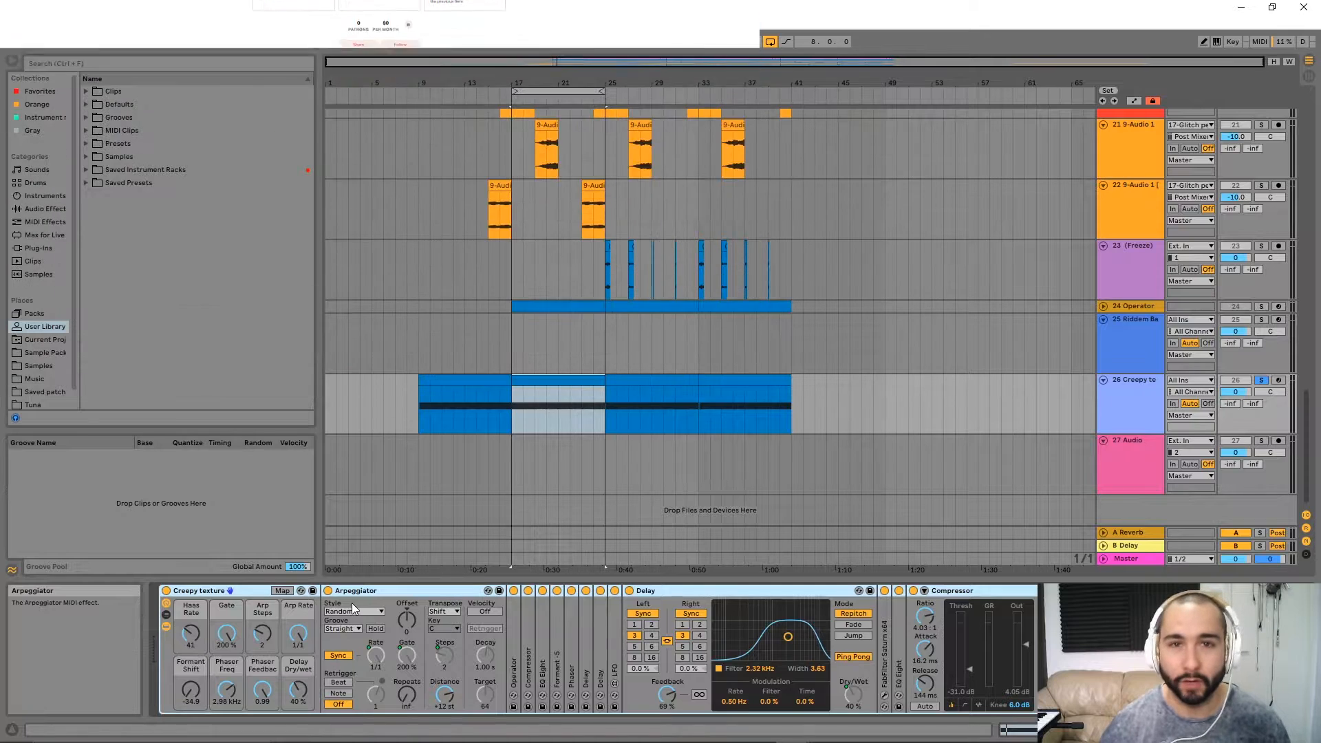
double_click(887, 619)
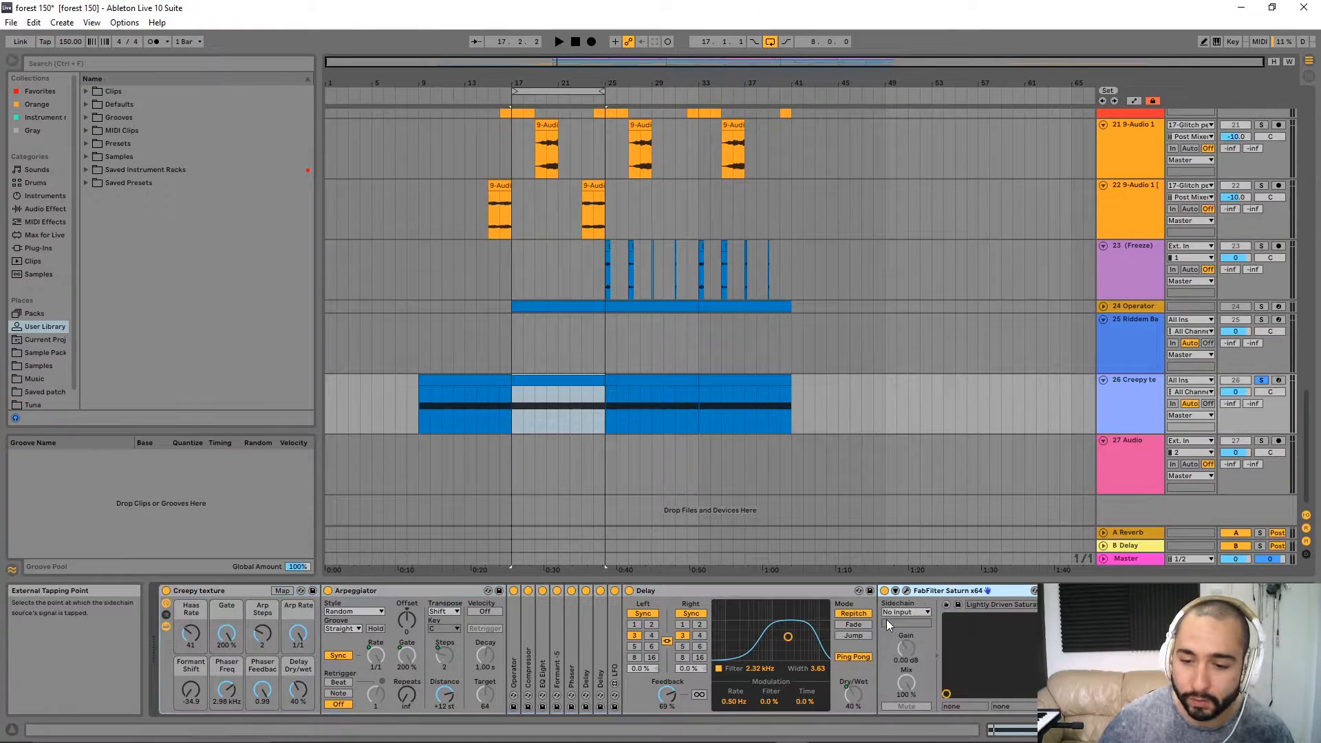
double_click(955, 592)
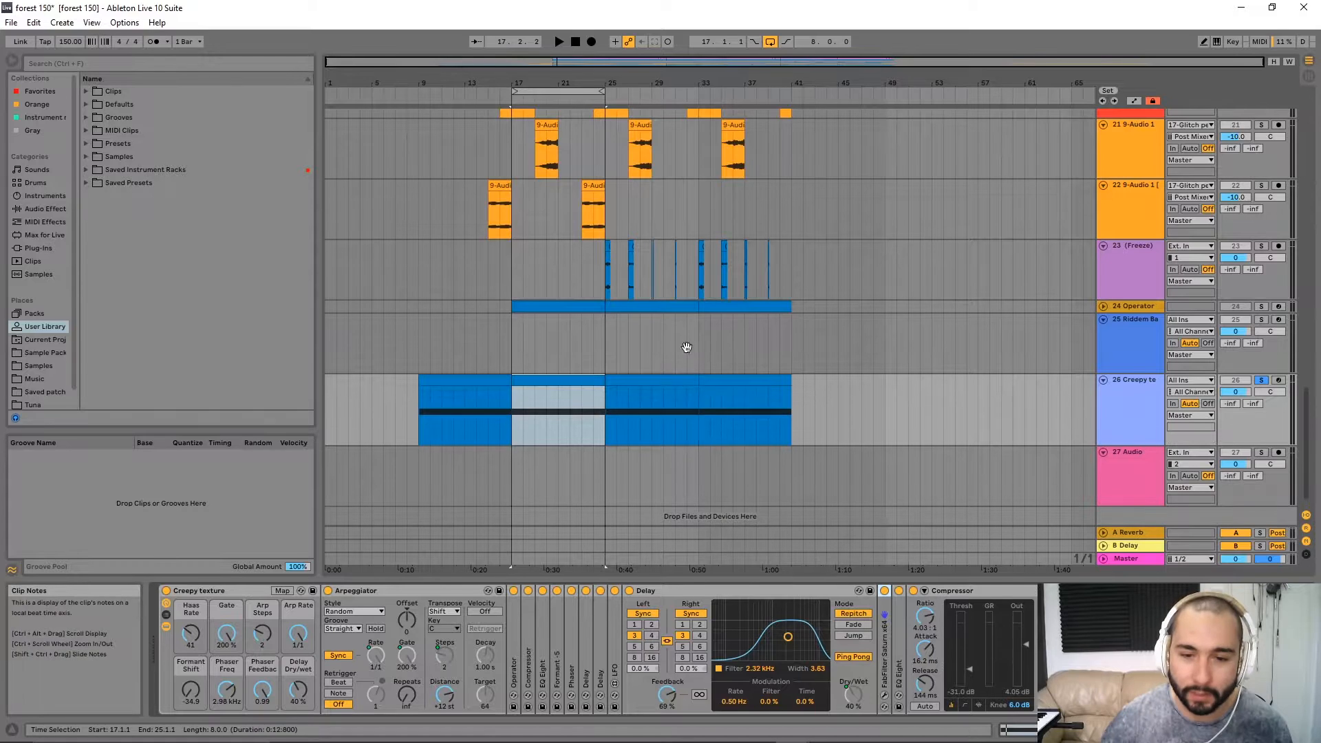
Select the clip at bar 17 on track 20 and play the arrangement from there.
scroll(711, 411, up, 2)
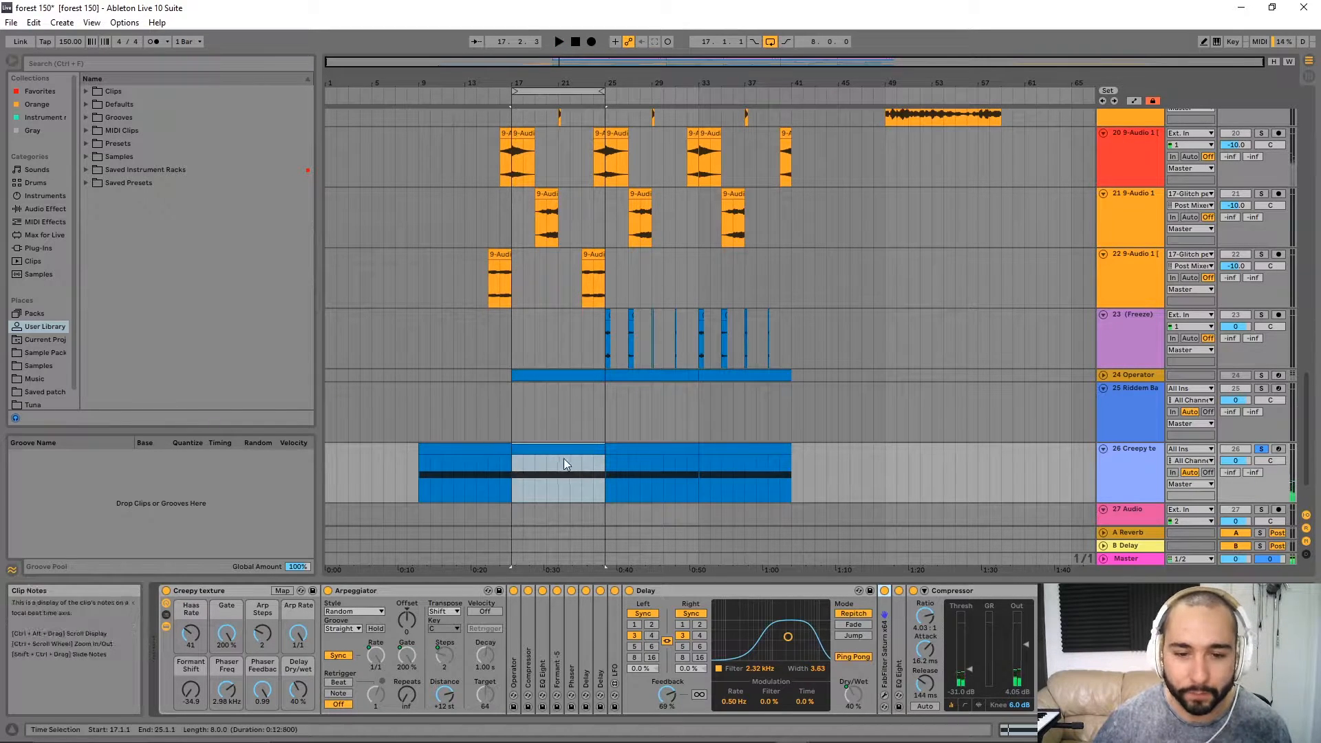
scroll(501, 489, up, 5)
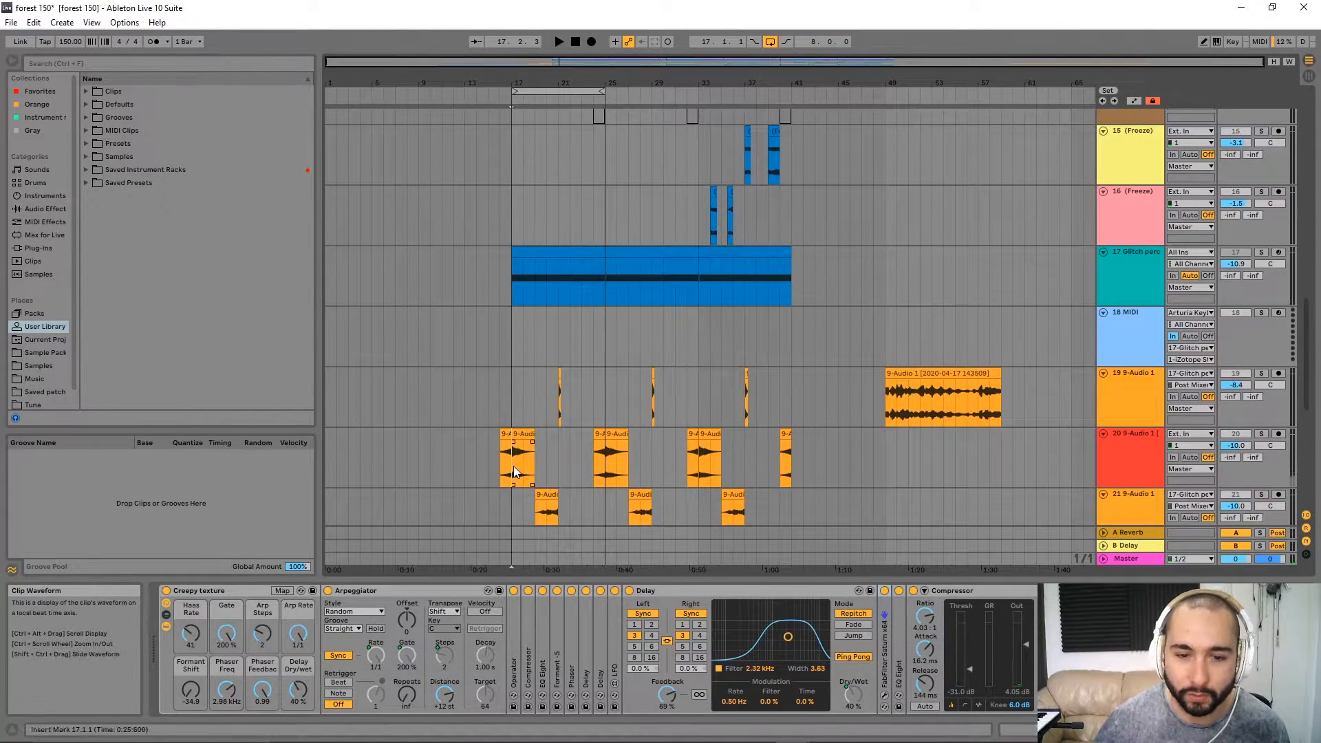
click(513, 465)
scroll(518, 385, down, 2)
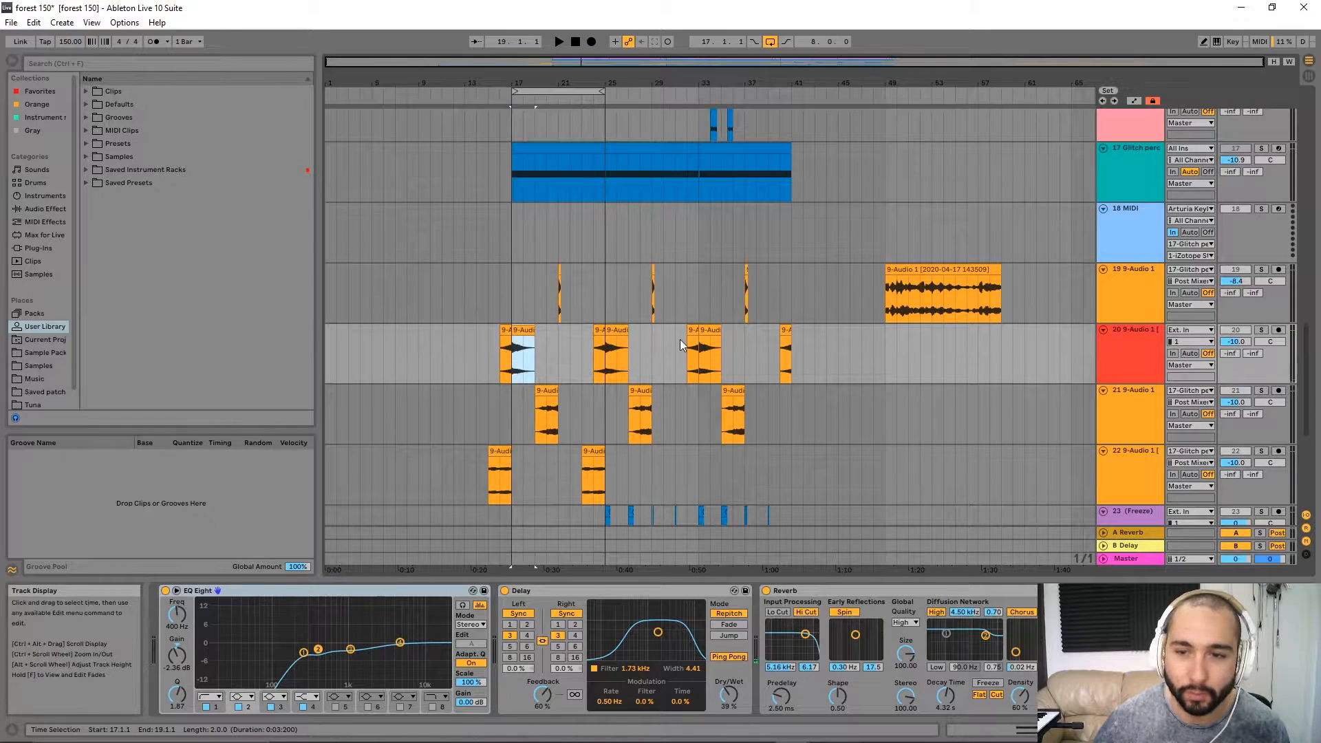
scroll(676, 264, up, 6)
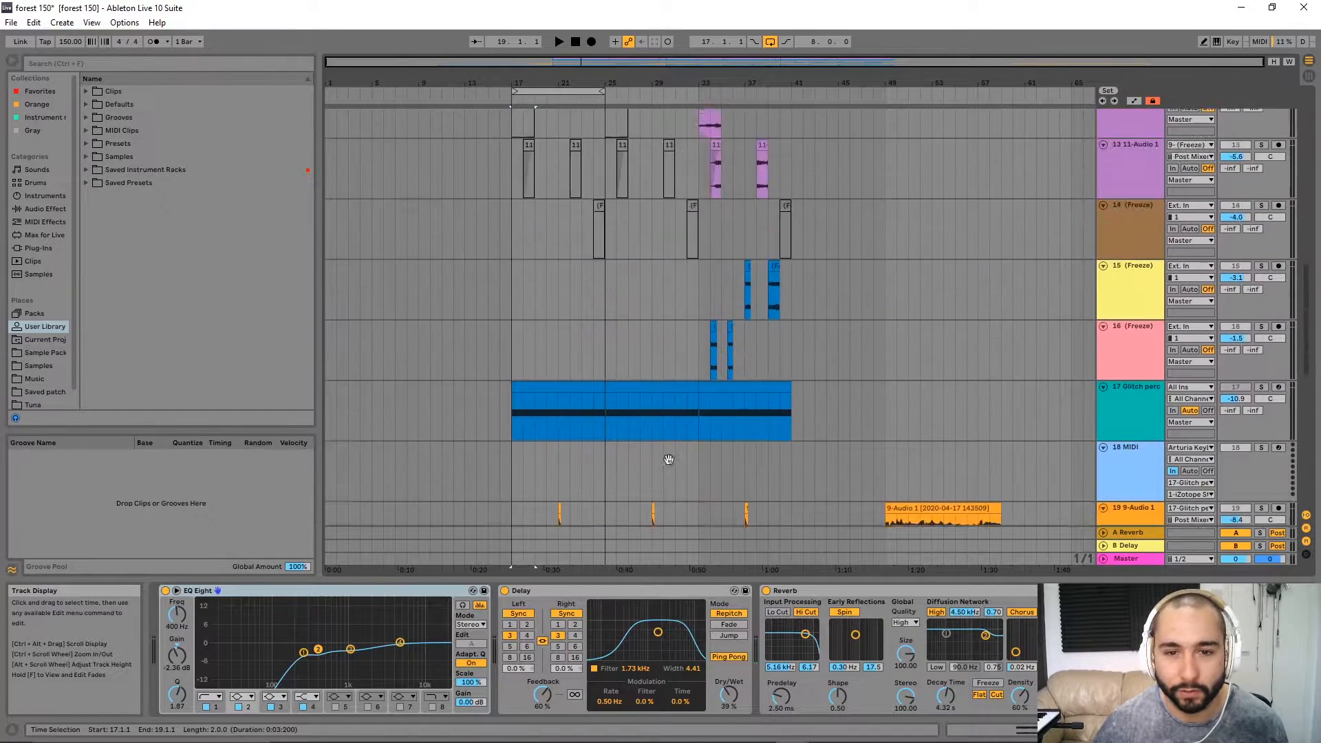
scroll(654, 310, down, 10)
key(space)
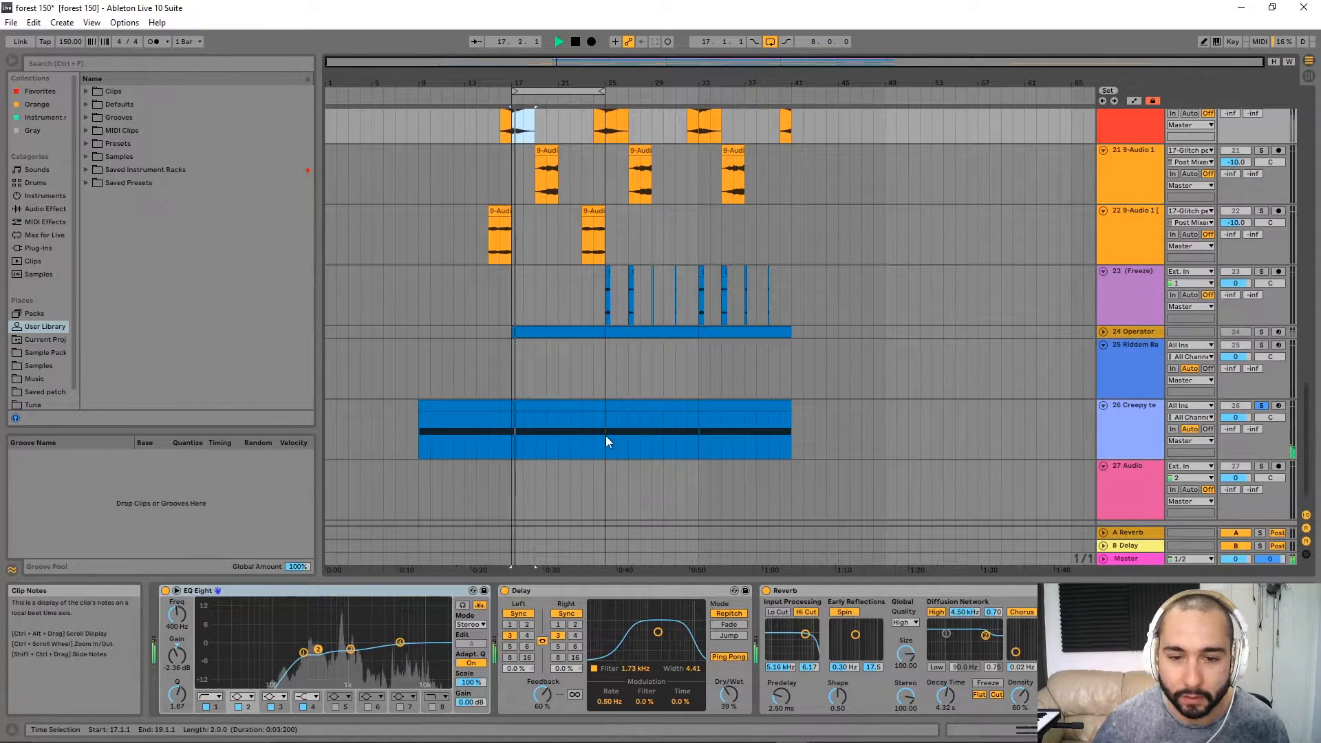
scroll(829, 352, up, 3)
scroll(829, 352, up, 1)
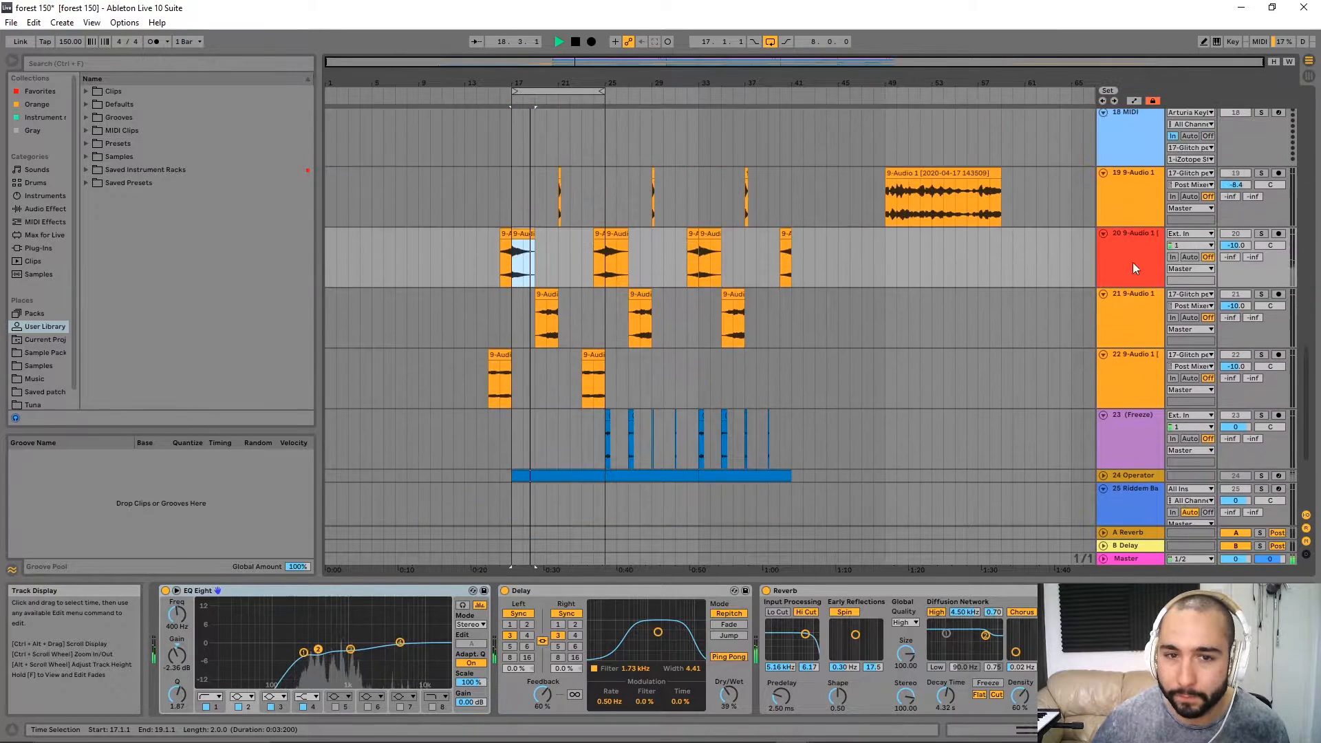
Audition track 20 soloed together with the Creepy texture track, then unsolo track 20 and stop playback.
click(1260, 232)
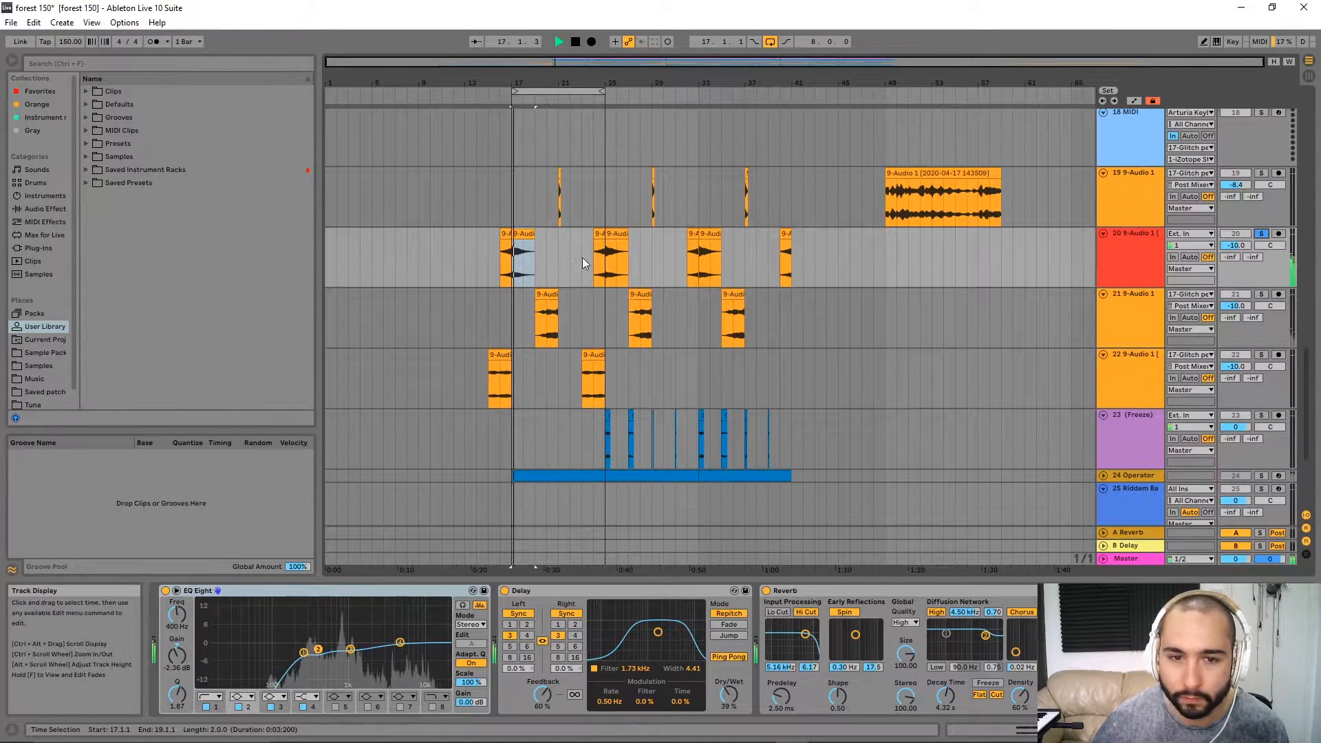
scroll(641, 387, down, 3)
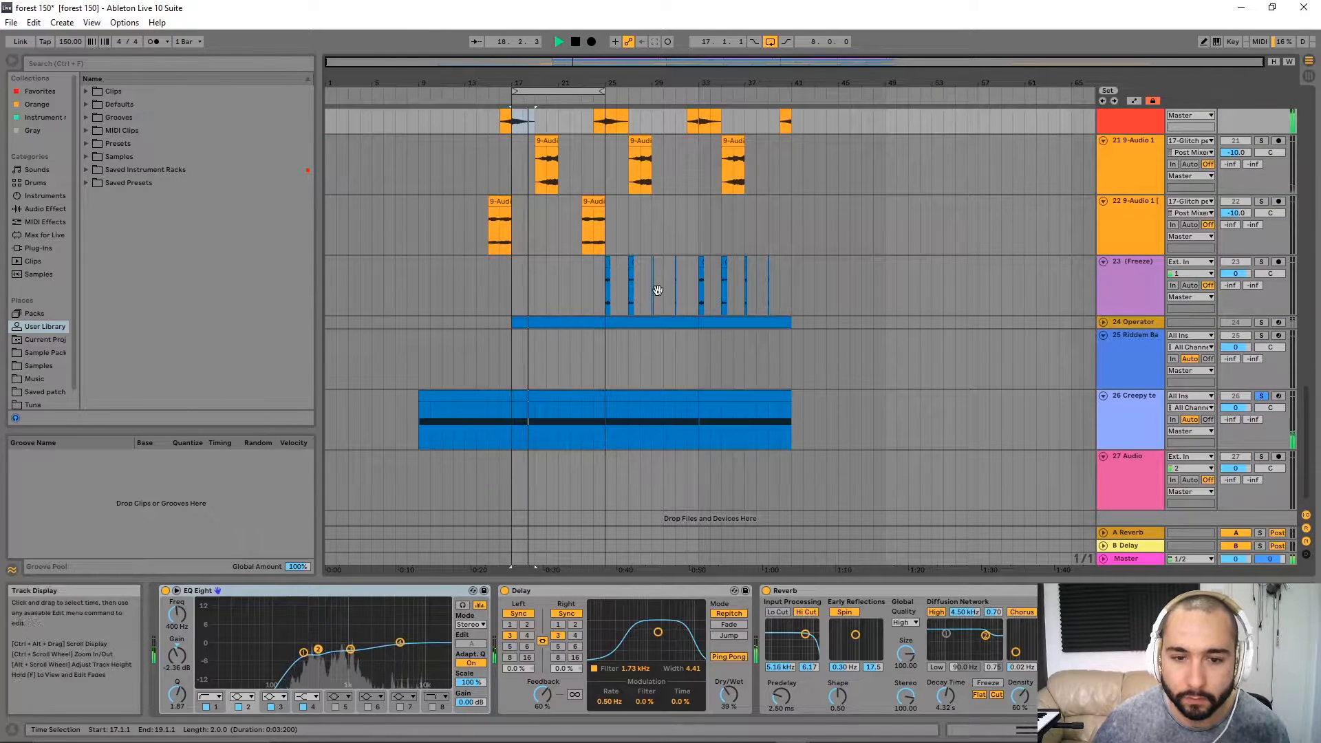
scroll(661, 427, up, 3)
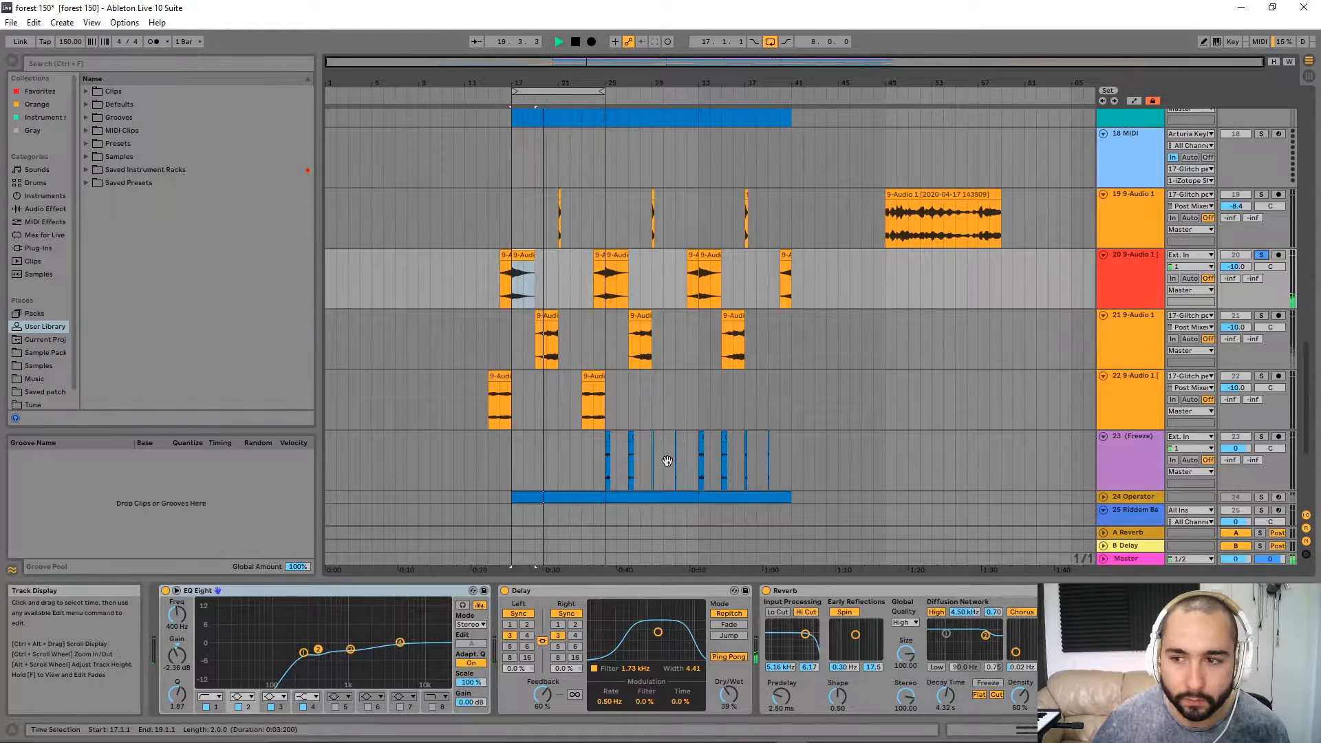
scroll(673, 428, down, 1)
click(1261, 237)
key(space)
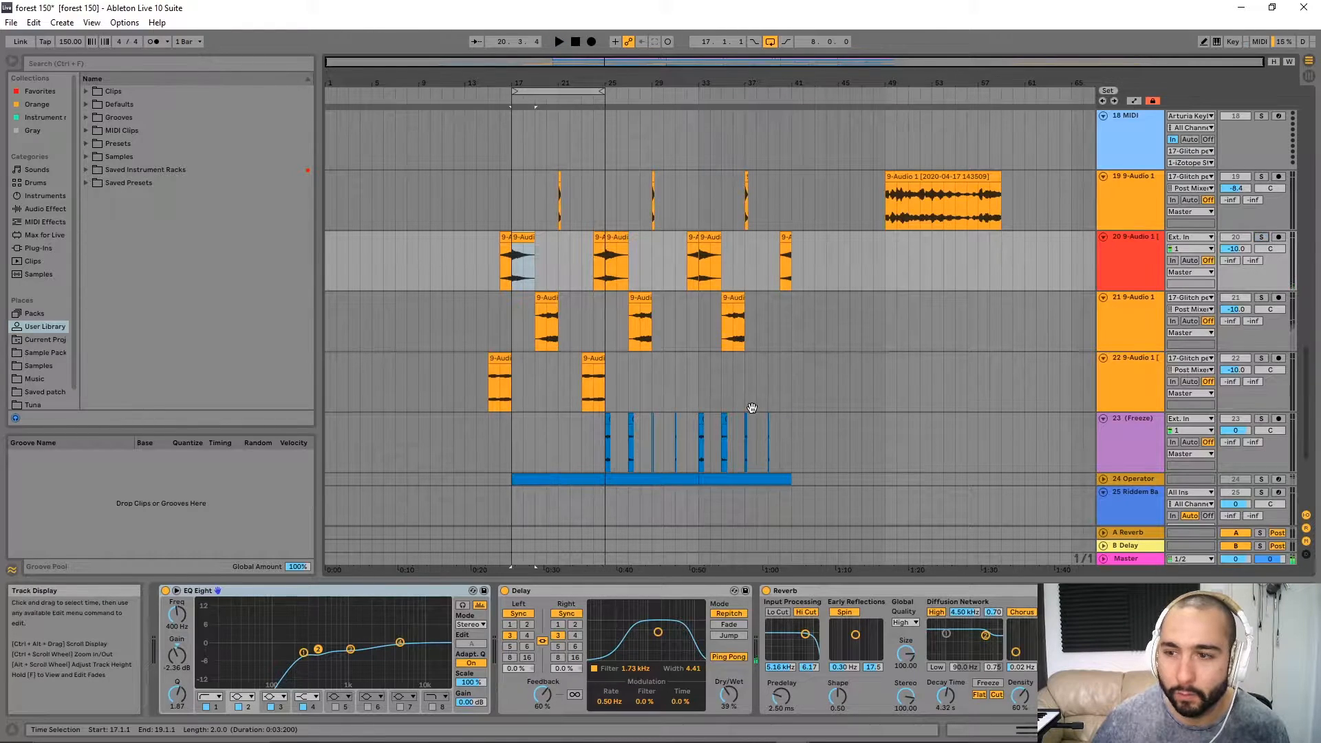
Copy the eight-bar section from bar 17 across all tracks twice into bars 49 to 65 and loop that range.
scroll(688, 416, down, 3)
drag(519, 462, 606, 28)
scroll(594, 374, up, 6)
scroll(679, 192, up, 8)
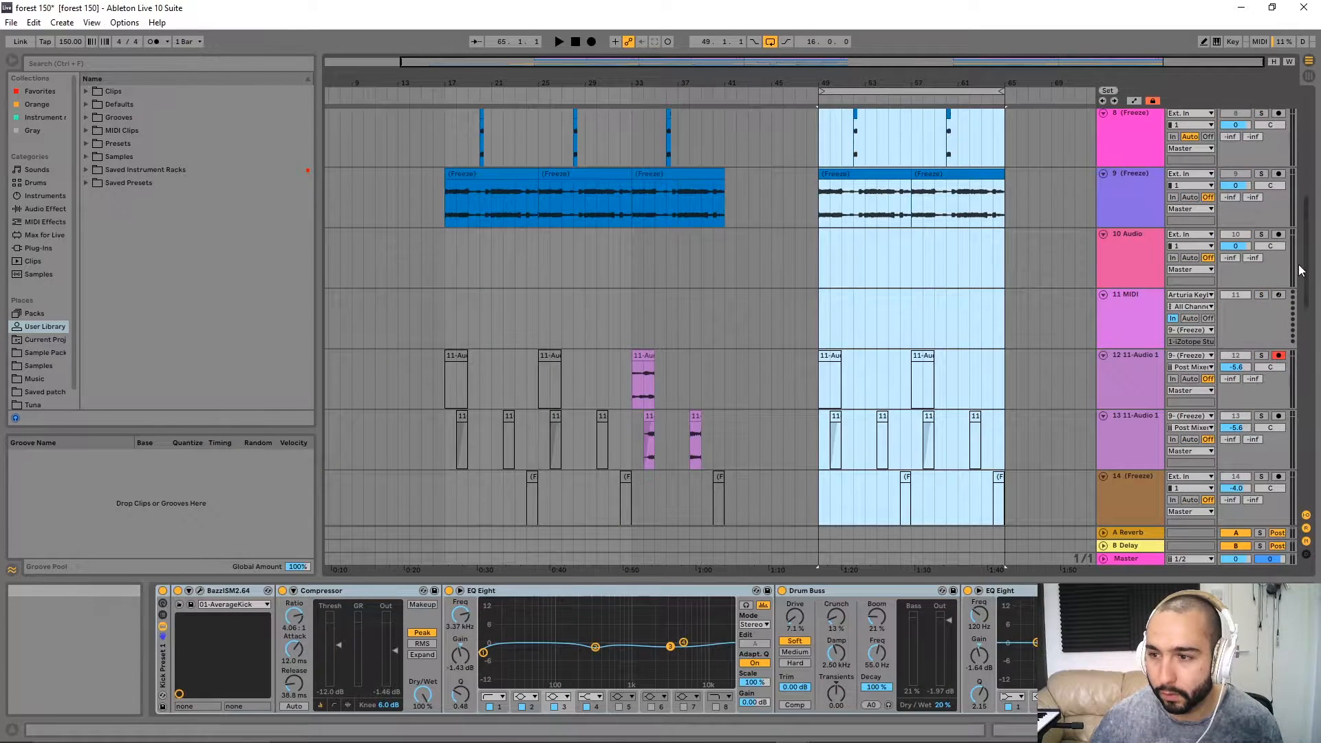
scroll(1301, 270, down, 10)
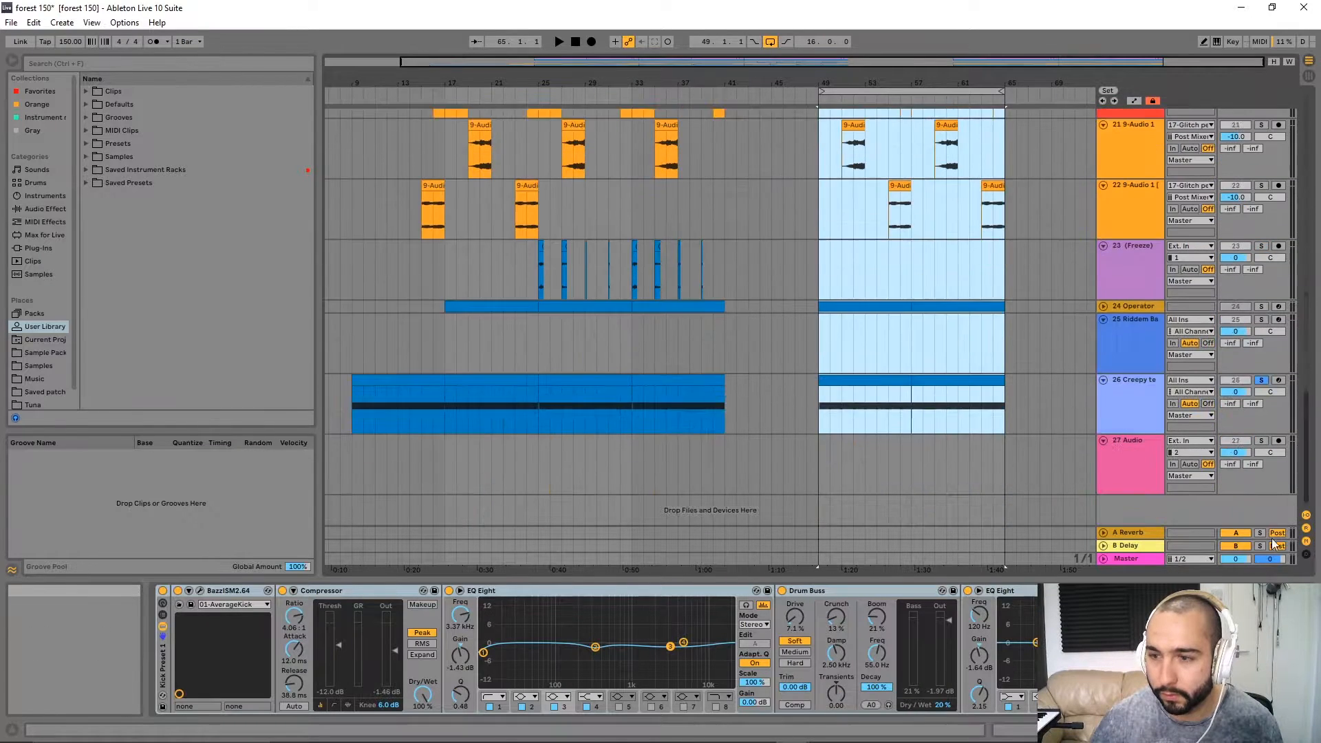
MIDI-map the eight Creepy texture macros, from Haas Rate to Delay Dry/wet, to controls CC 16 through CC 23 and leave mapping mode.
click(1108, 417)
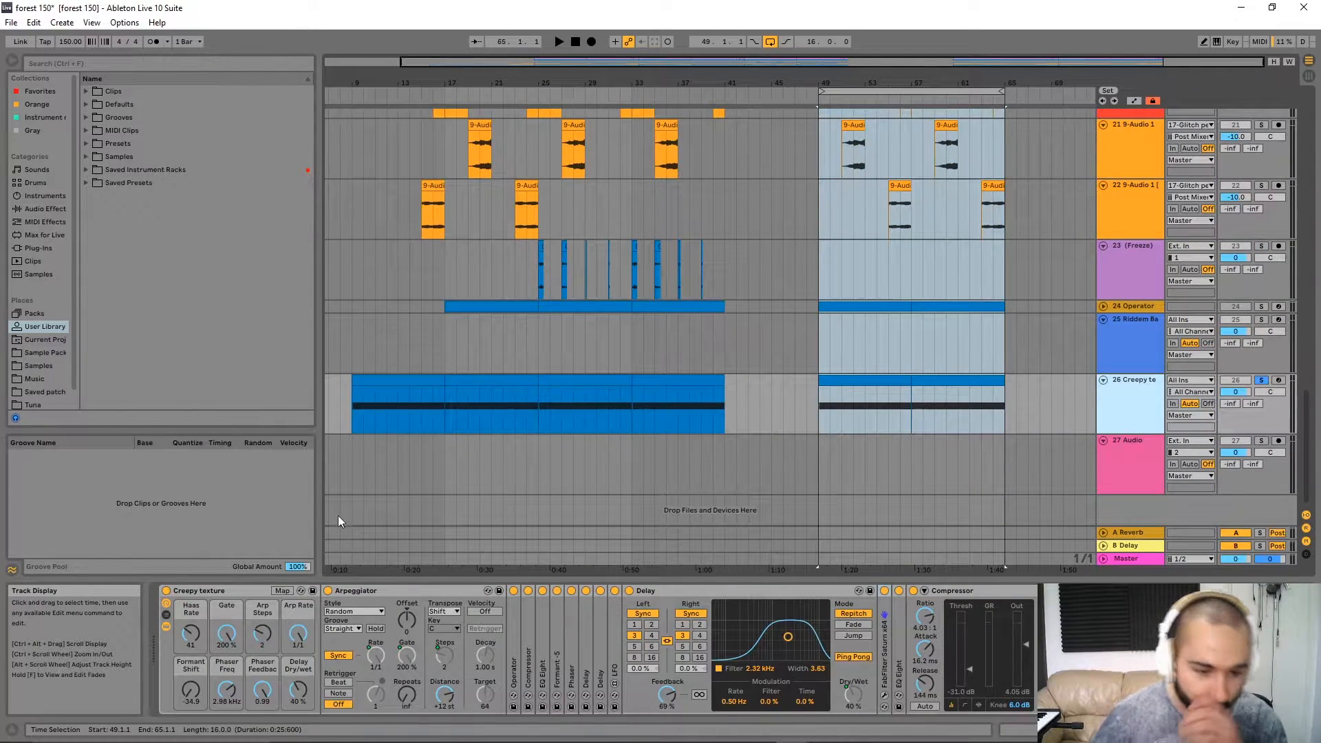
click(281, 591)
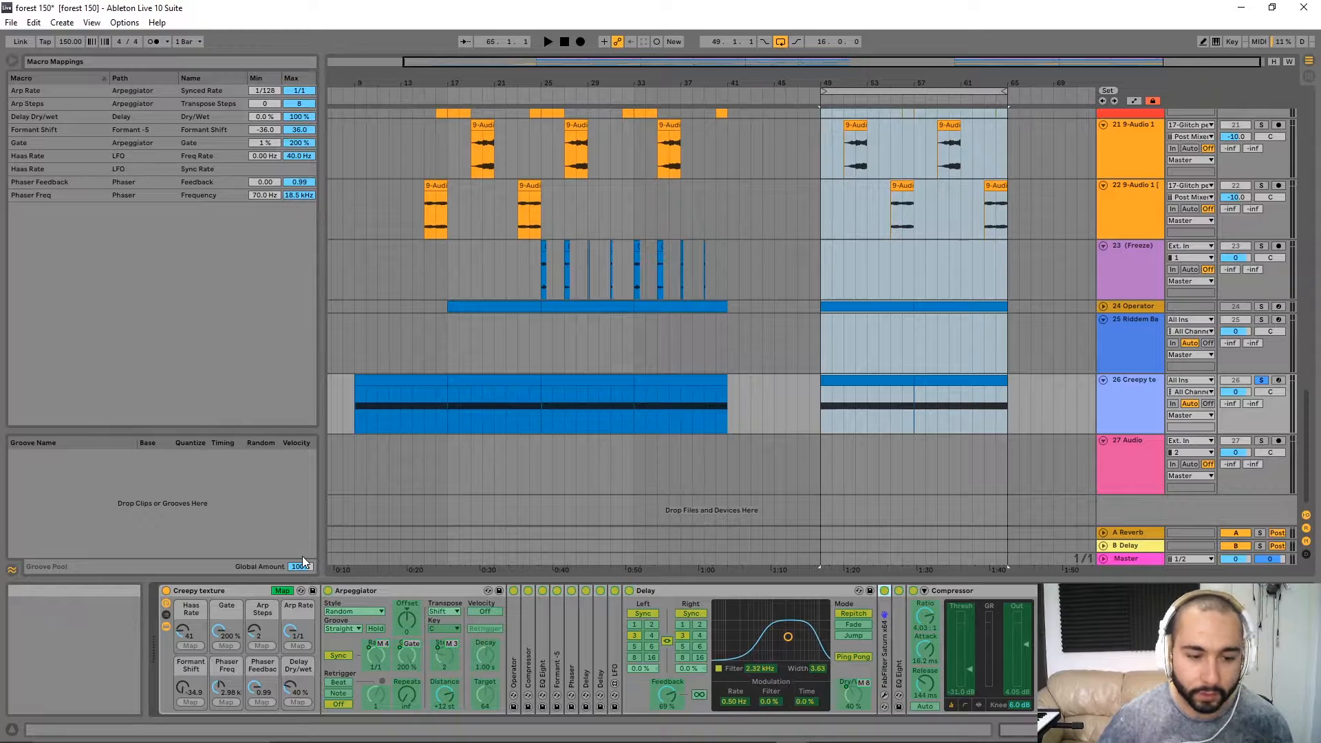
key(ctrl+m)
click(183, 634)
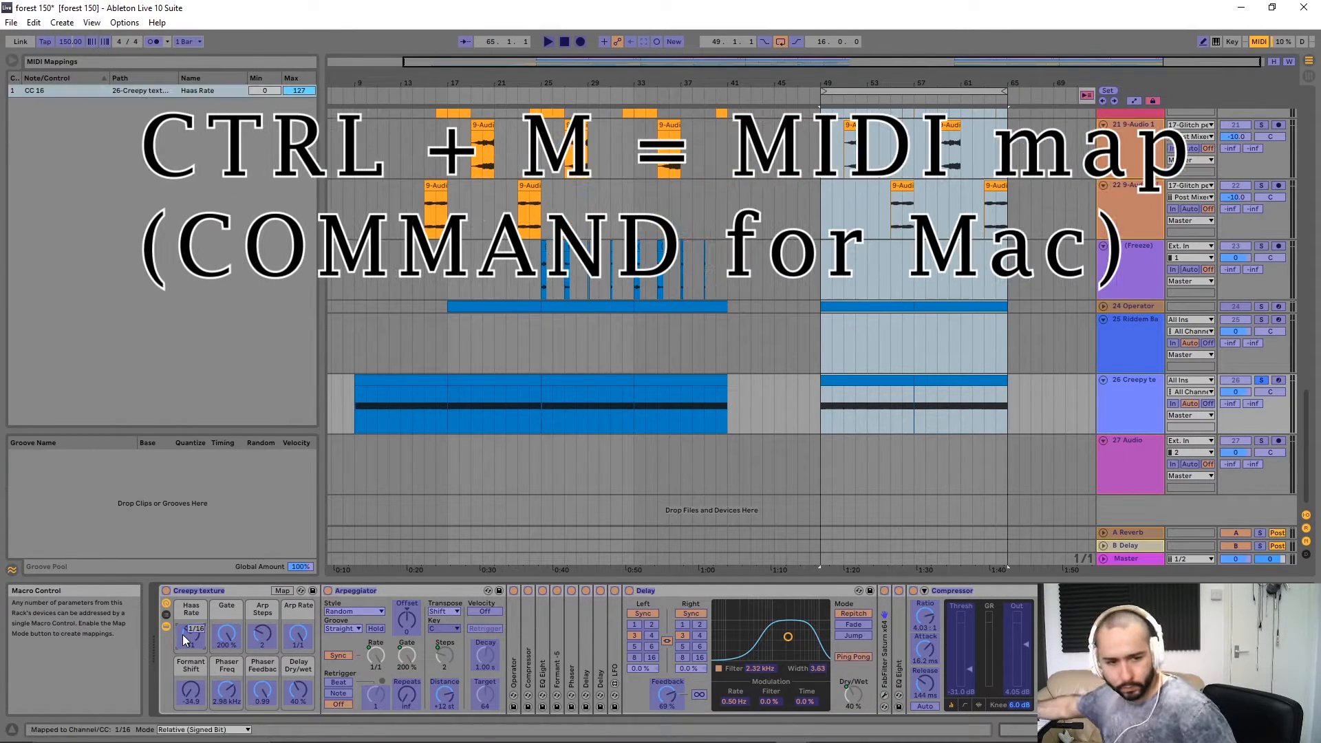
click(223, 637)
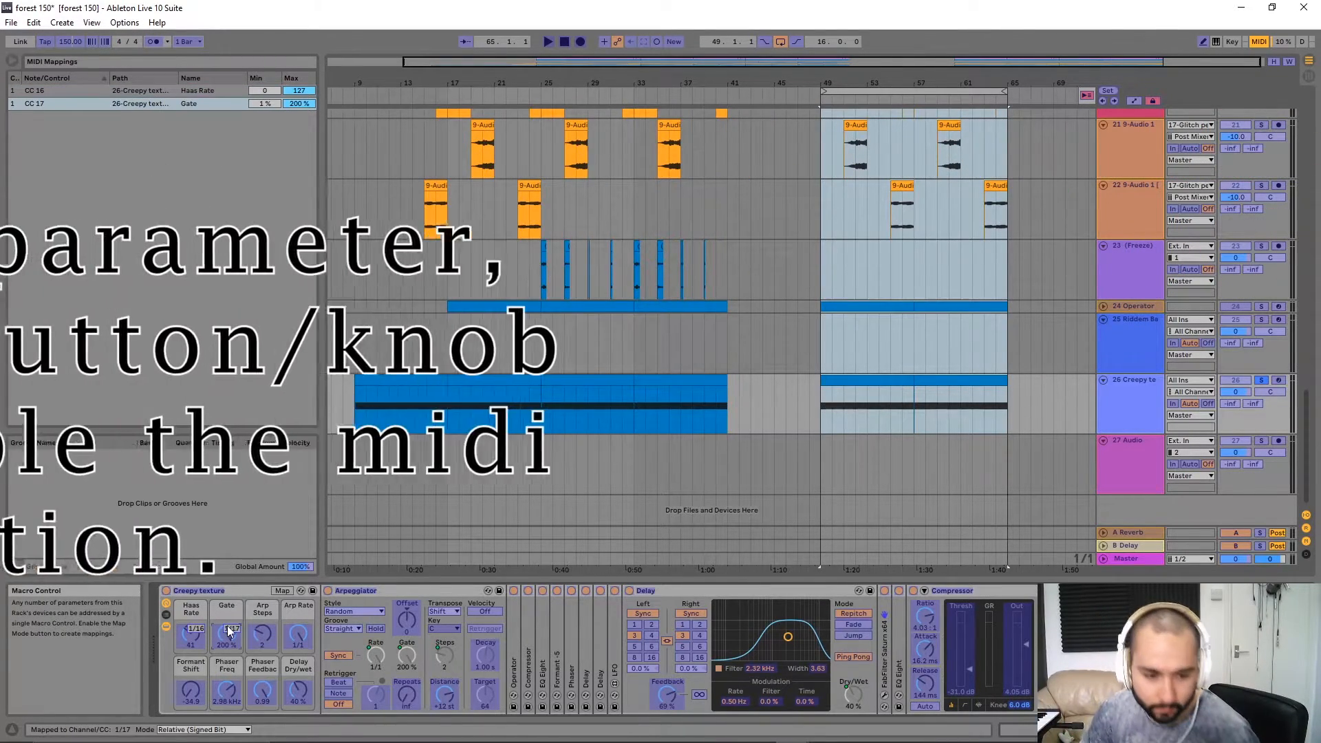
click(265, 634)
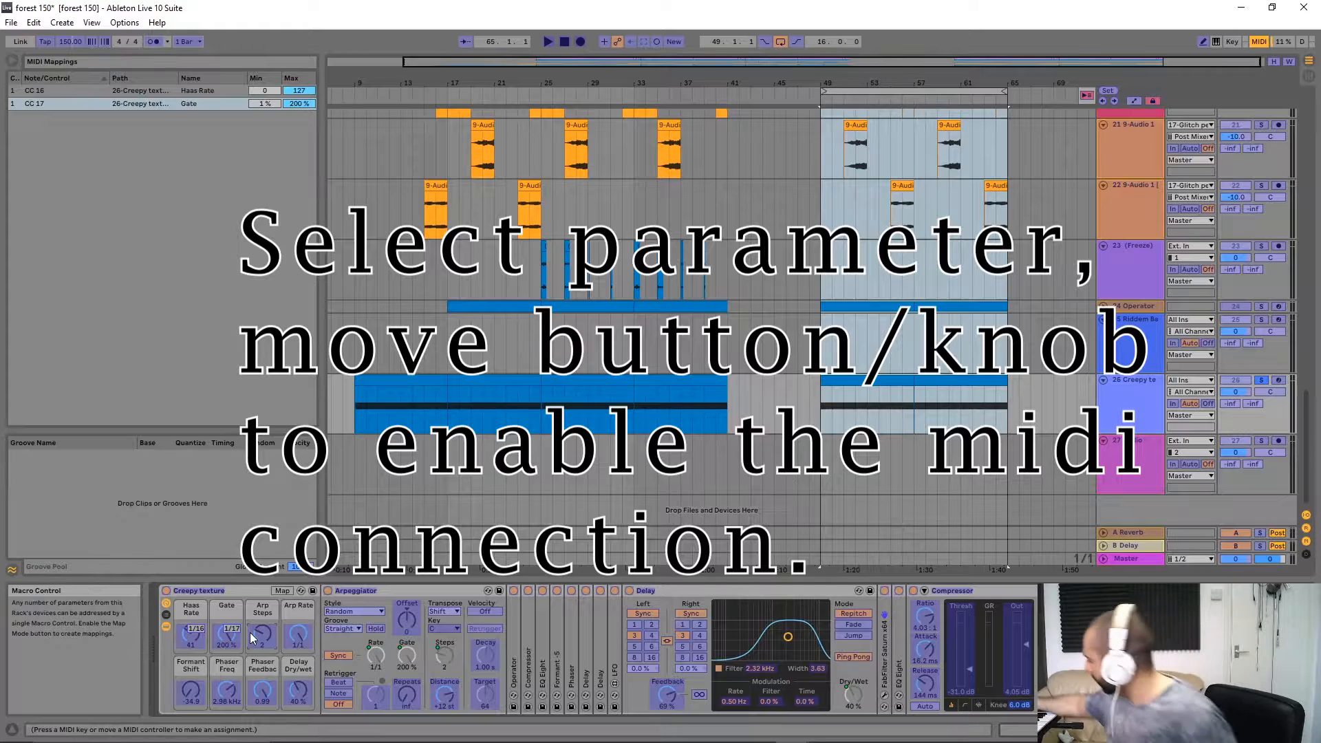
click(288, 635)
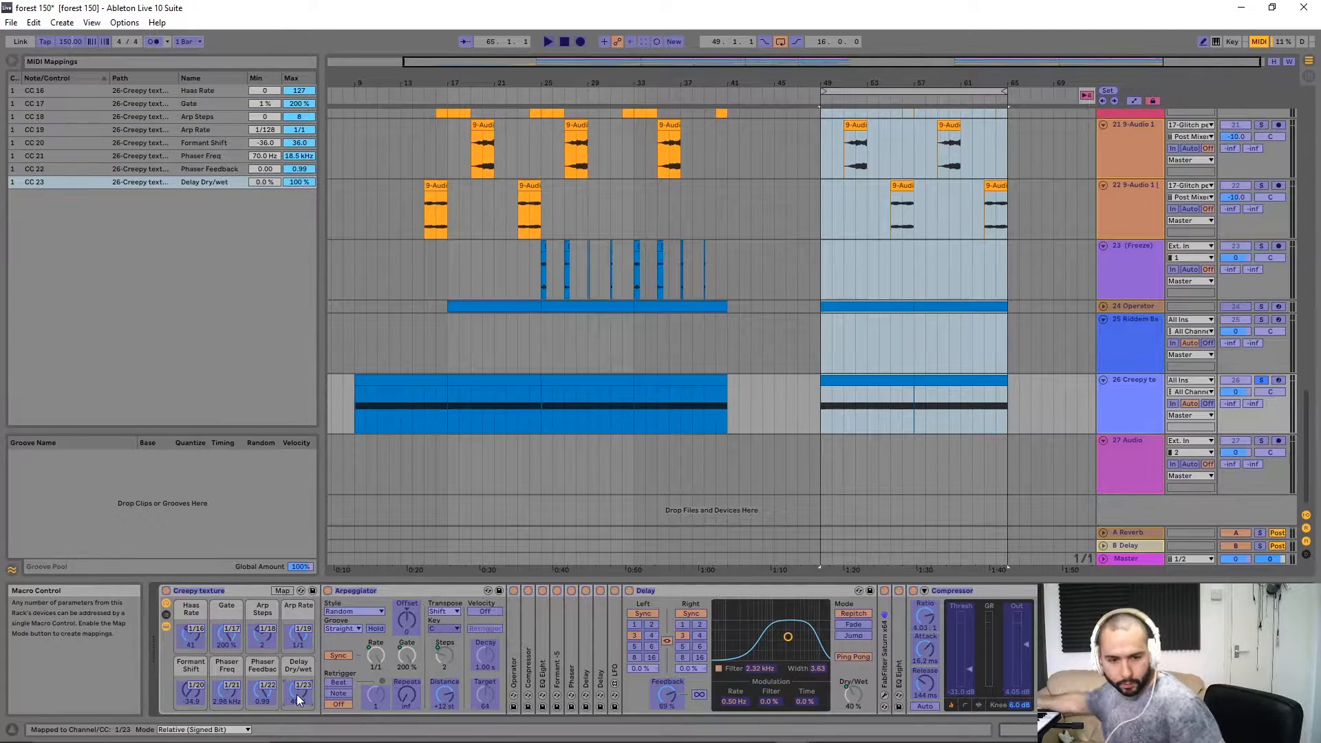
click(1260, 41)
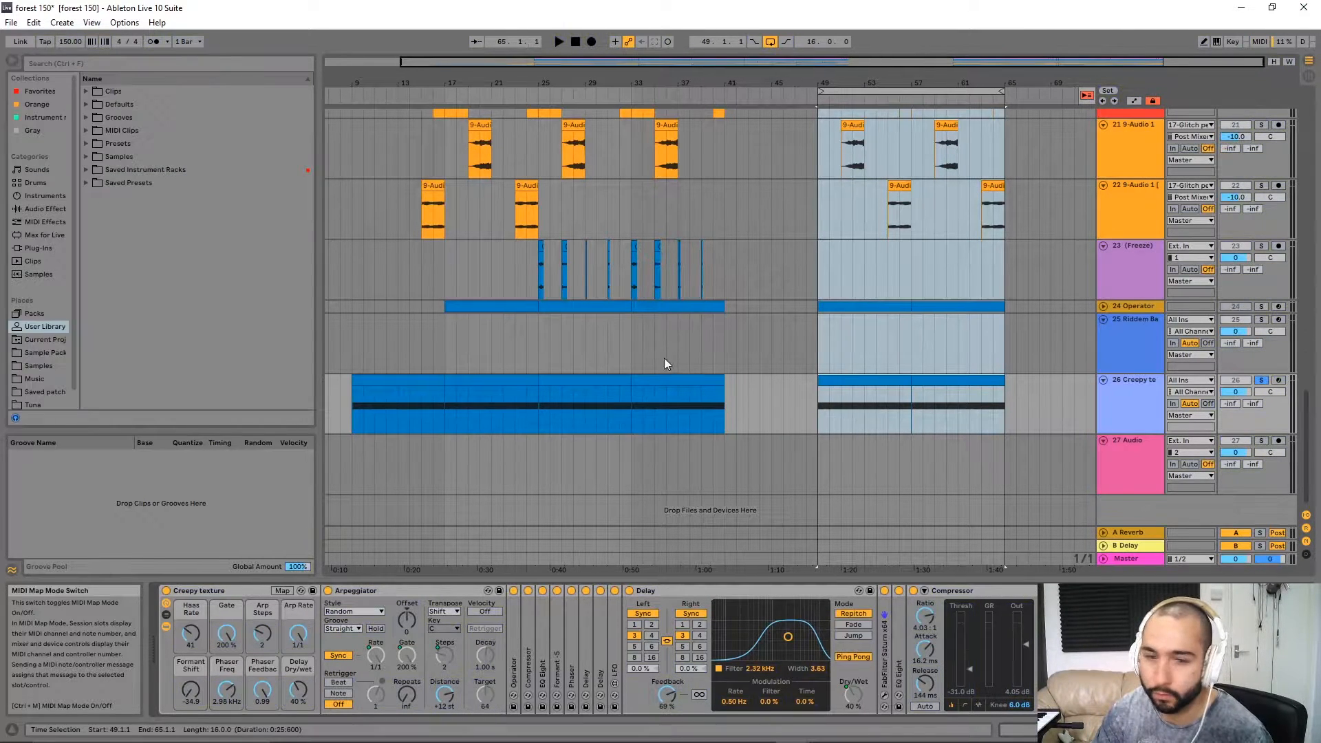
Arm audio track 27 for recording and set its input source to 26-Creepy texture.
drag(858, 399, 857, 404)
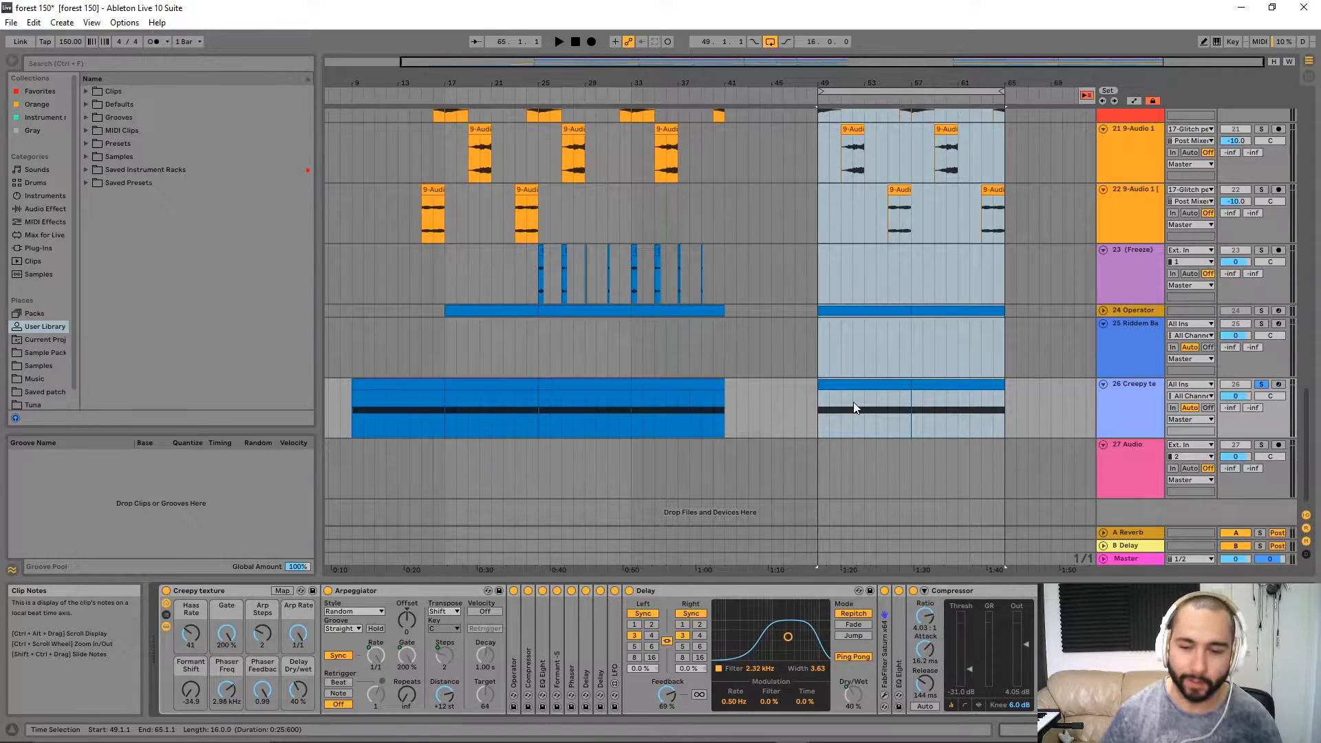
click(1135, 466)
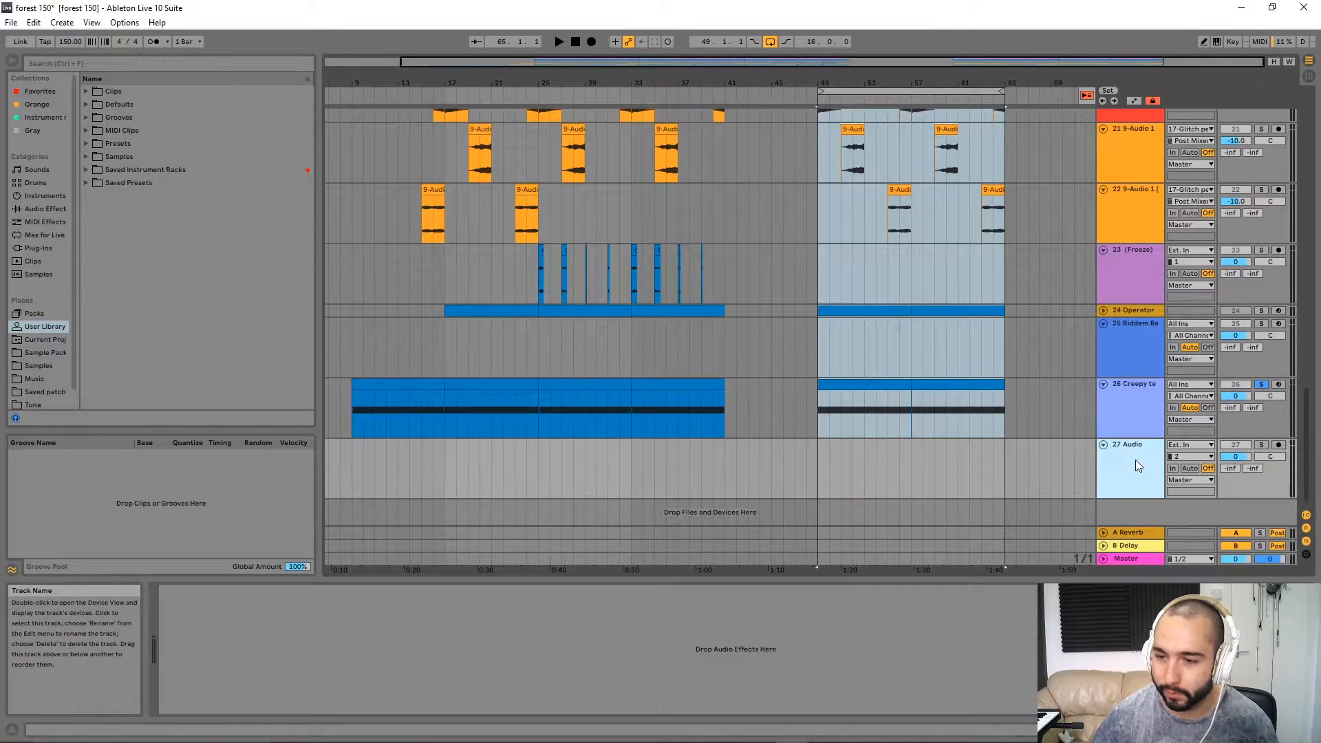
click(1278, 444)
click(1190, 445)
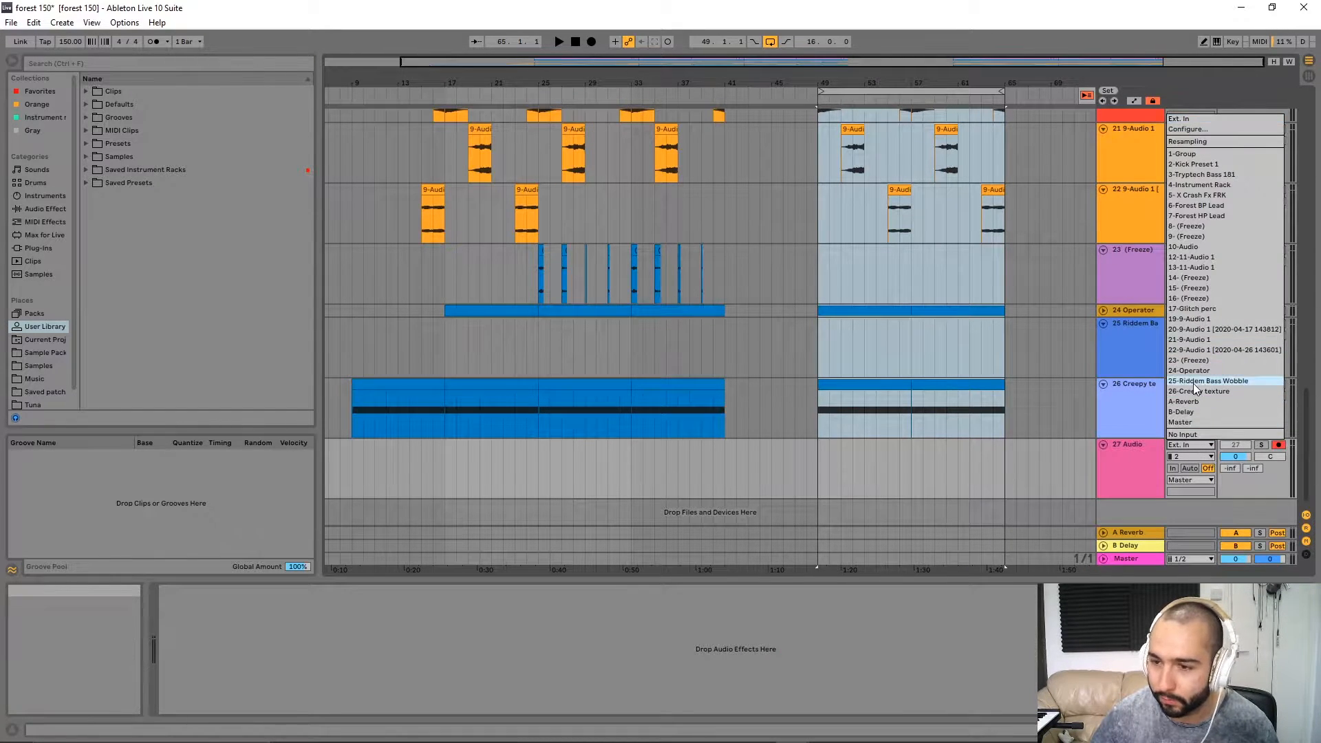
click(1197, 391)
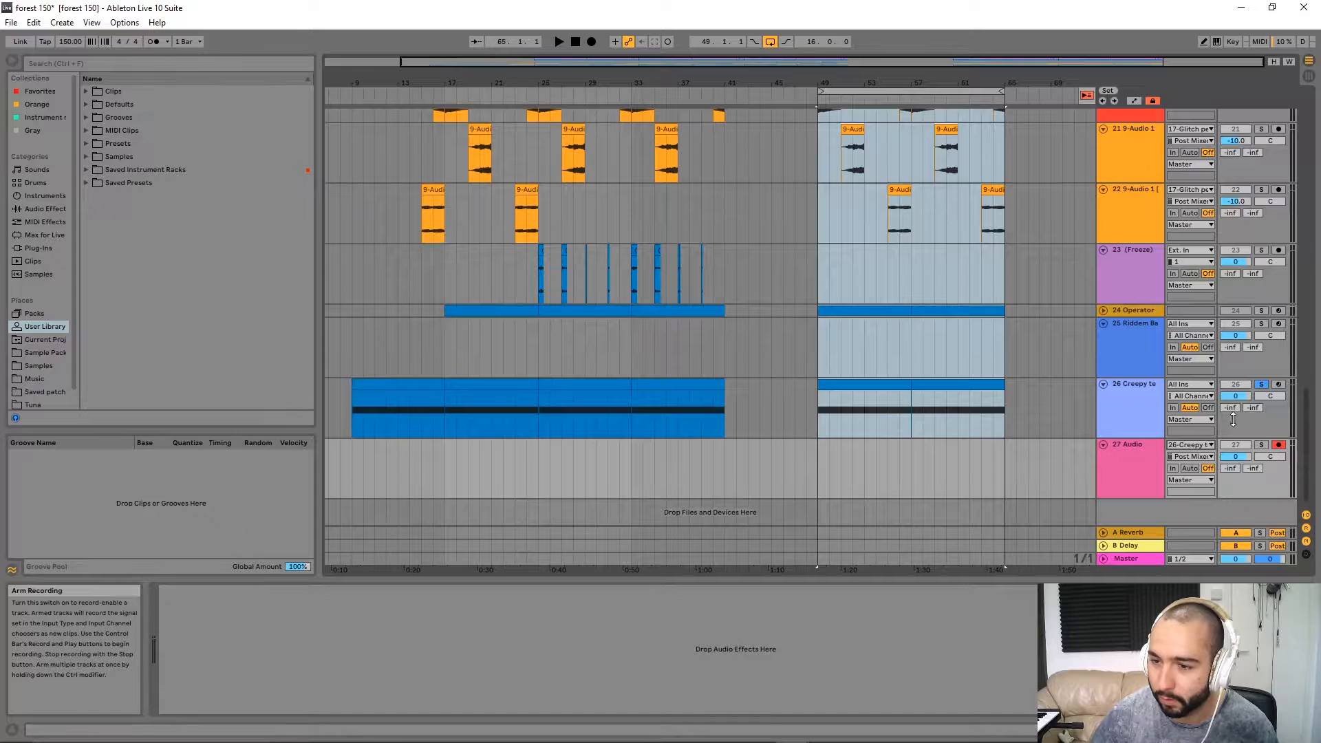
click(591, 41)
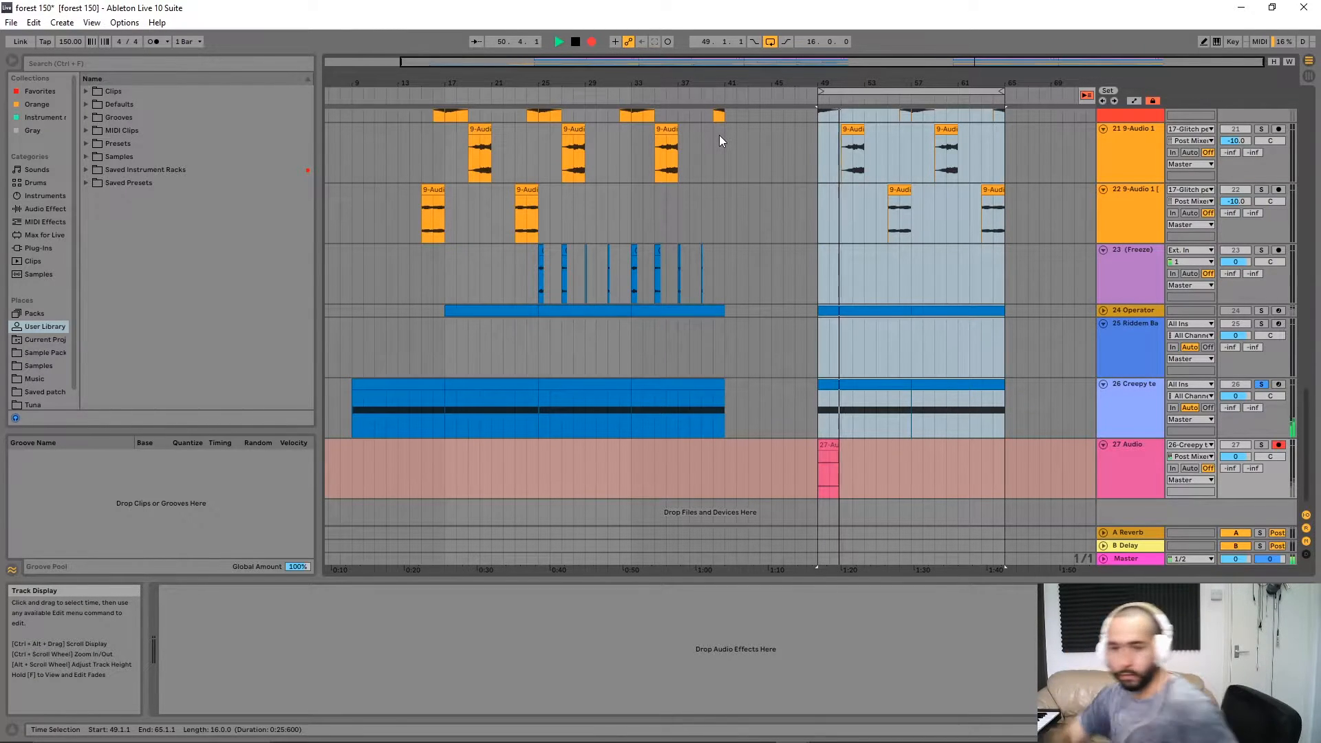
scroll(969, 360, up, 15)
key(space)
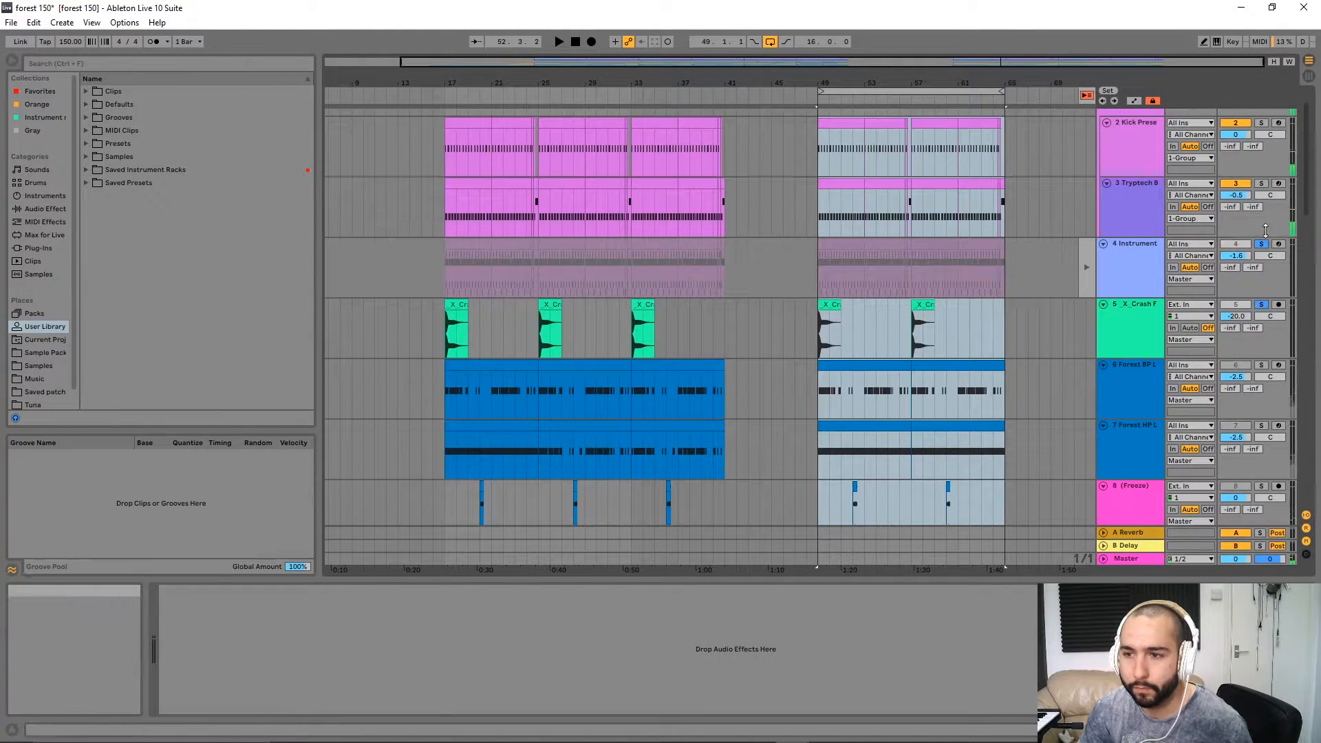
scroll(965, 473, down, 5)
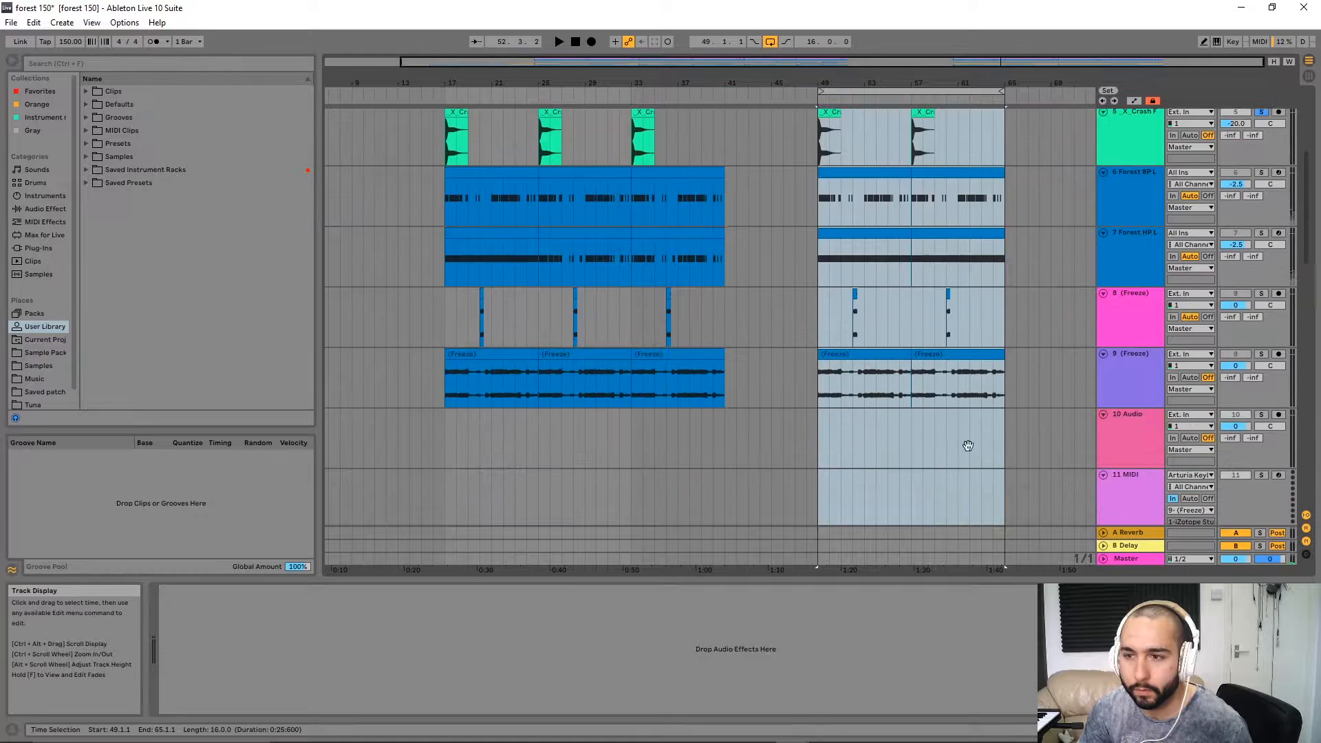
scroll(964, 474, down, 20)
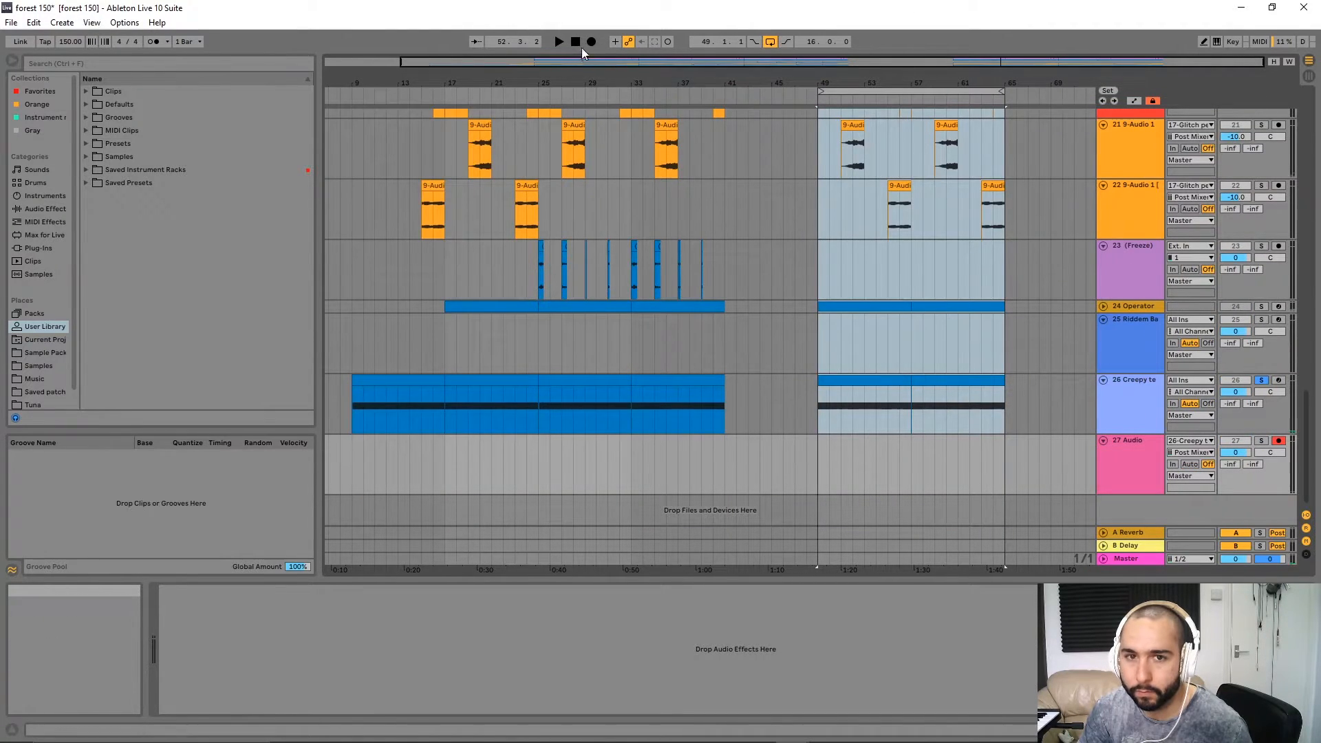
Record the Creepy texture output onto audio track 27 across the looped bars 49 to 65, then stop the transport.
key(F9)
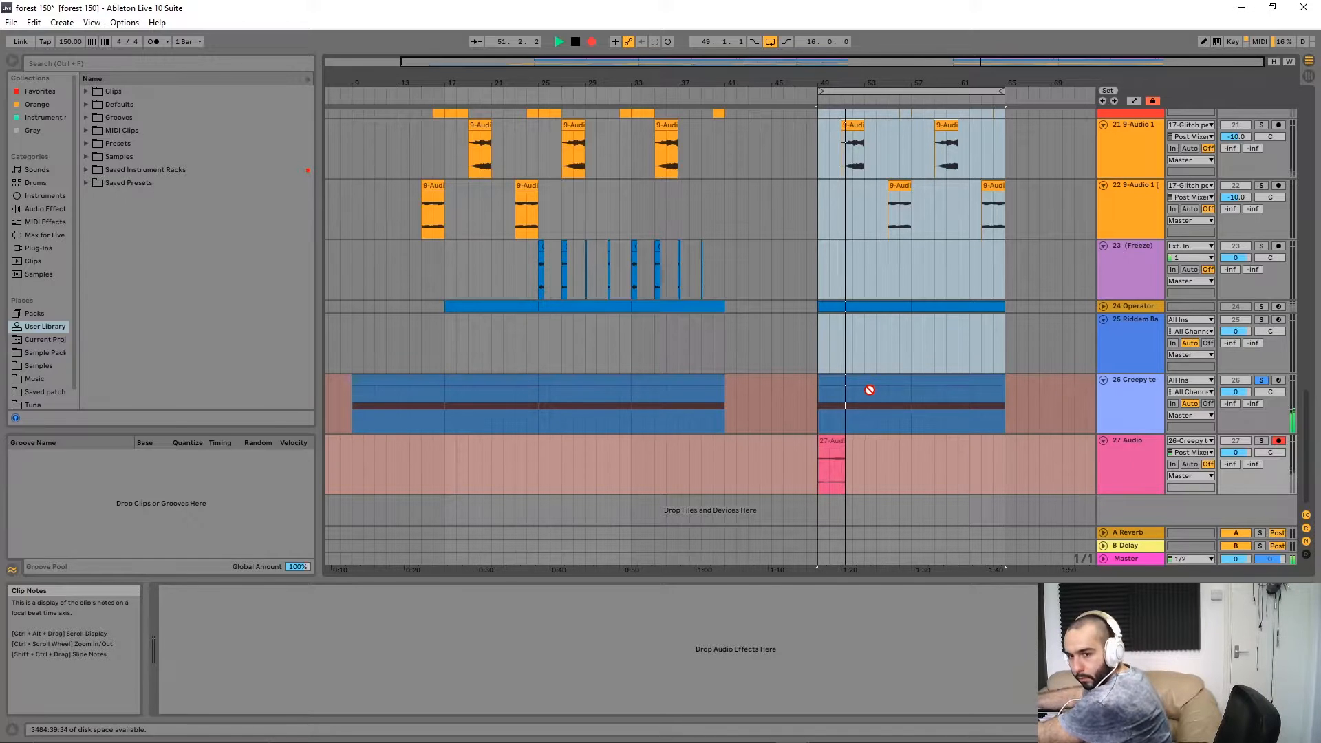
click(1146, 398)
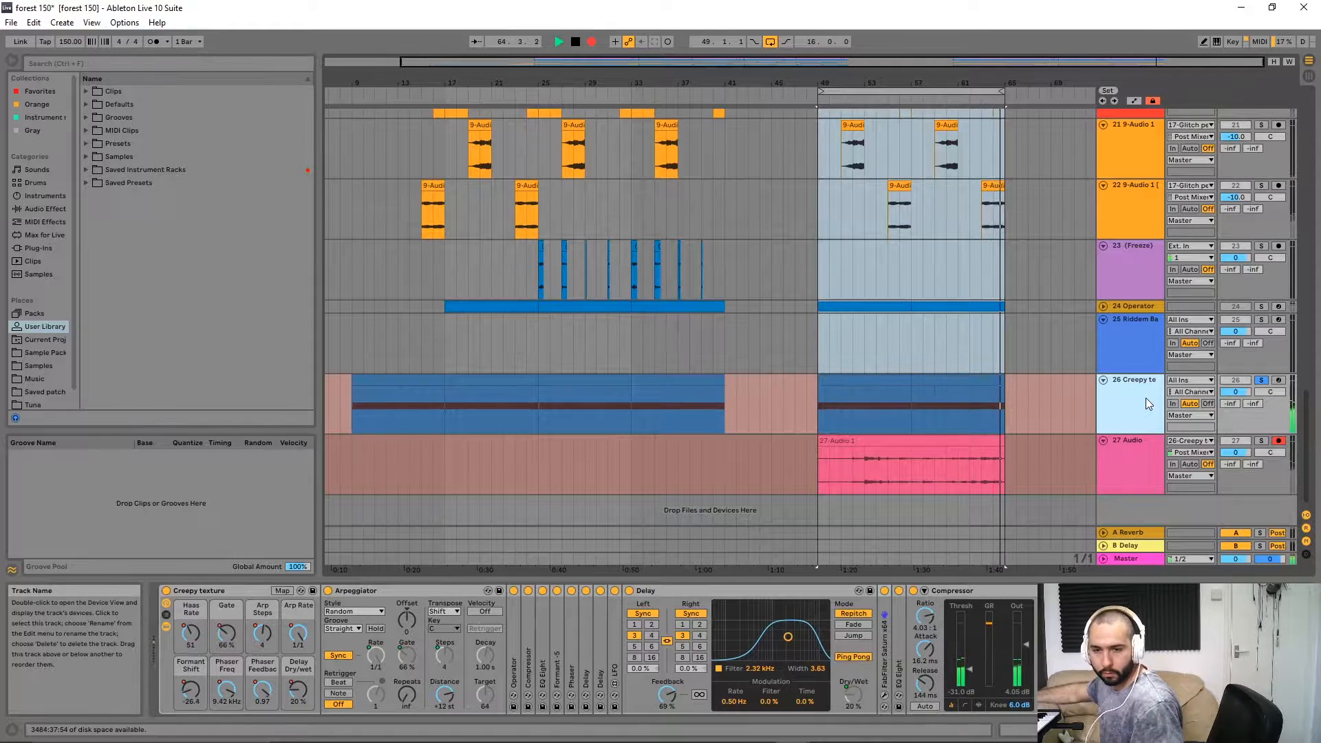
key(space)
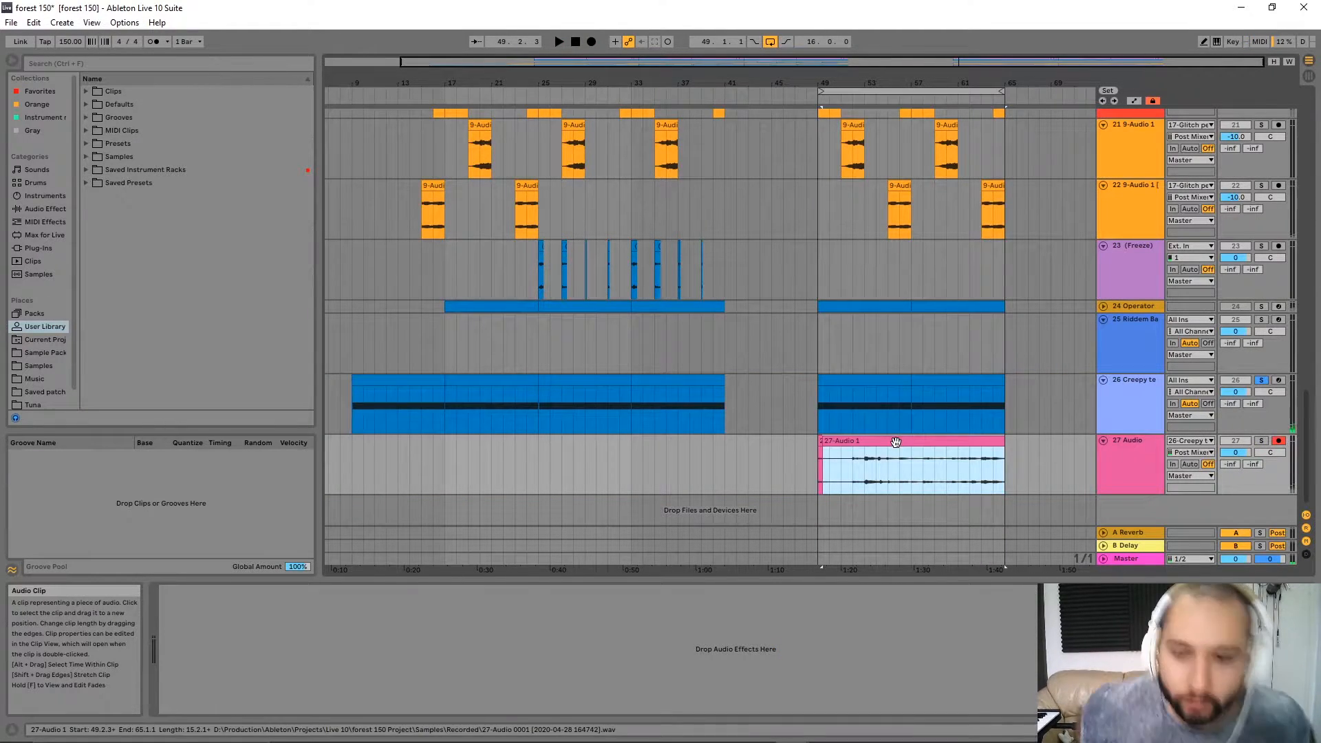
Extend the recorded clip's start to expose the full 64-bar take and move it to begin at bar 49.
drag(834, 446, 327, 442)
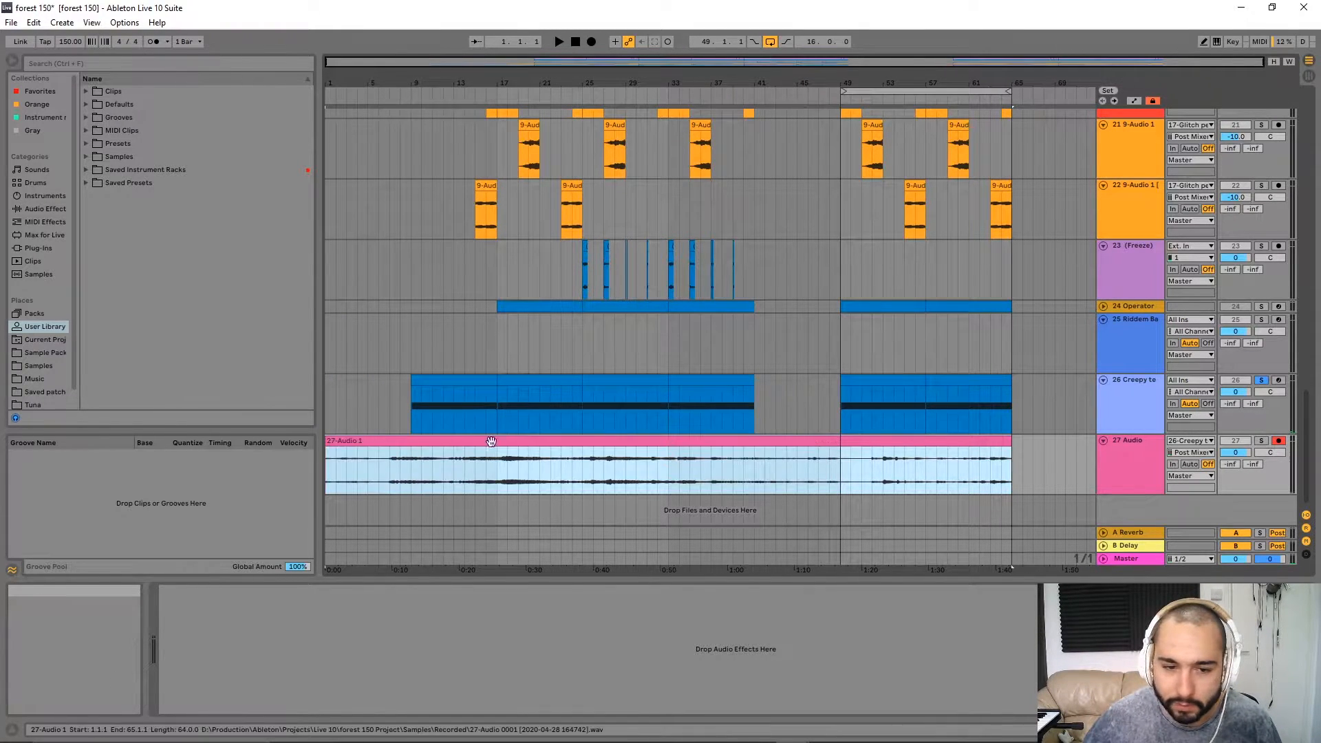
drag(554, 442, 837, 450)
drag(616, 441, 147, 436)
drag(665, 441, 735, 412)
Solo track 27 and audition several spots of the recorded take, up to the passage around bar 101.
key(space)
scroll(893, 470, up, 5)
scroll(735, 412, down, 5)
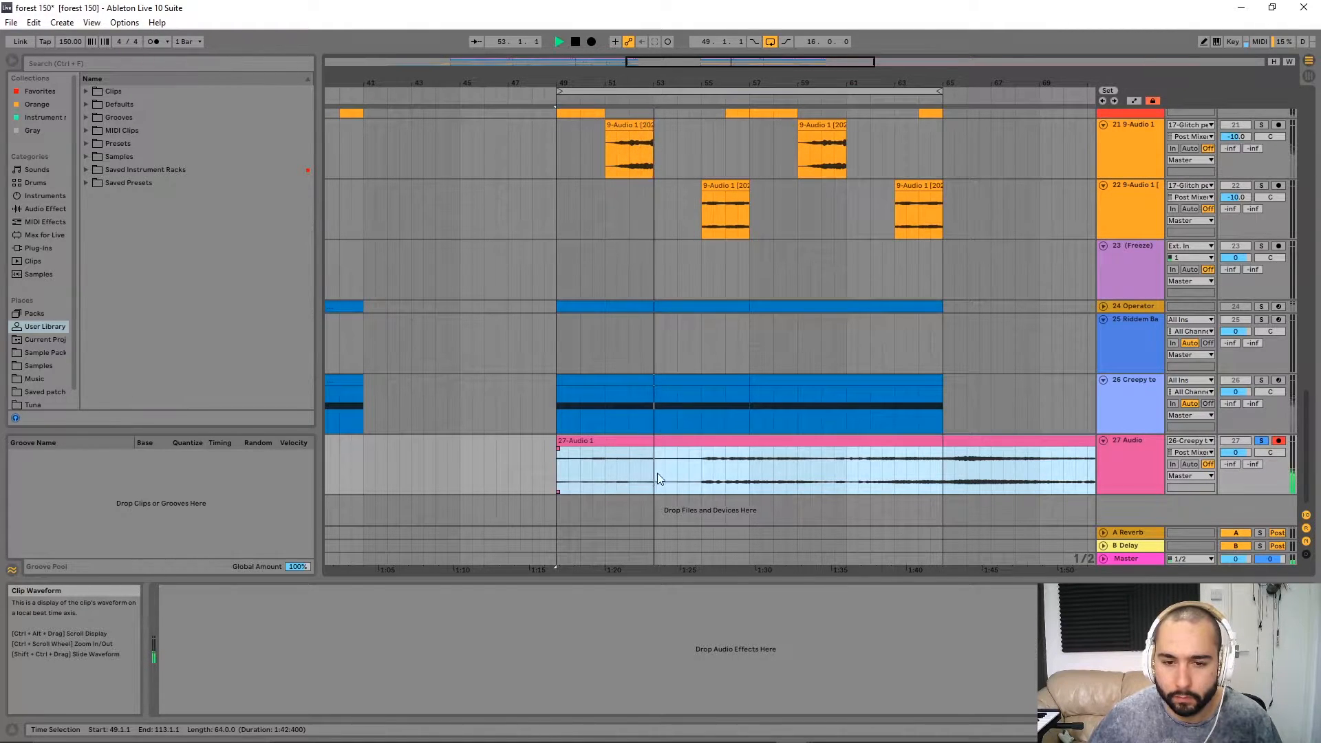
drag(650, 470, 454, 468)
click(553, 468)
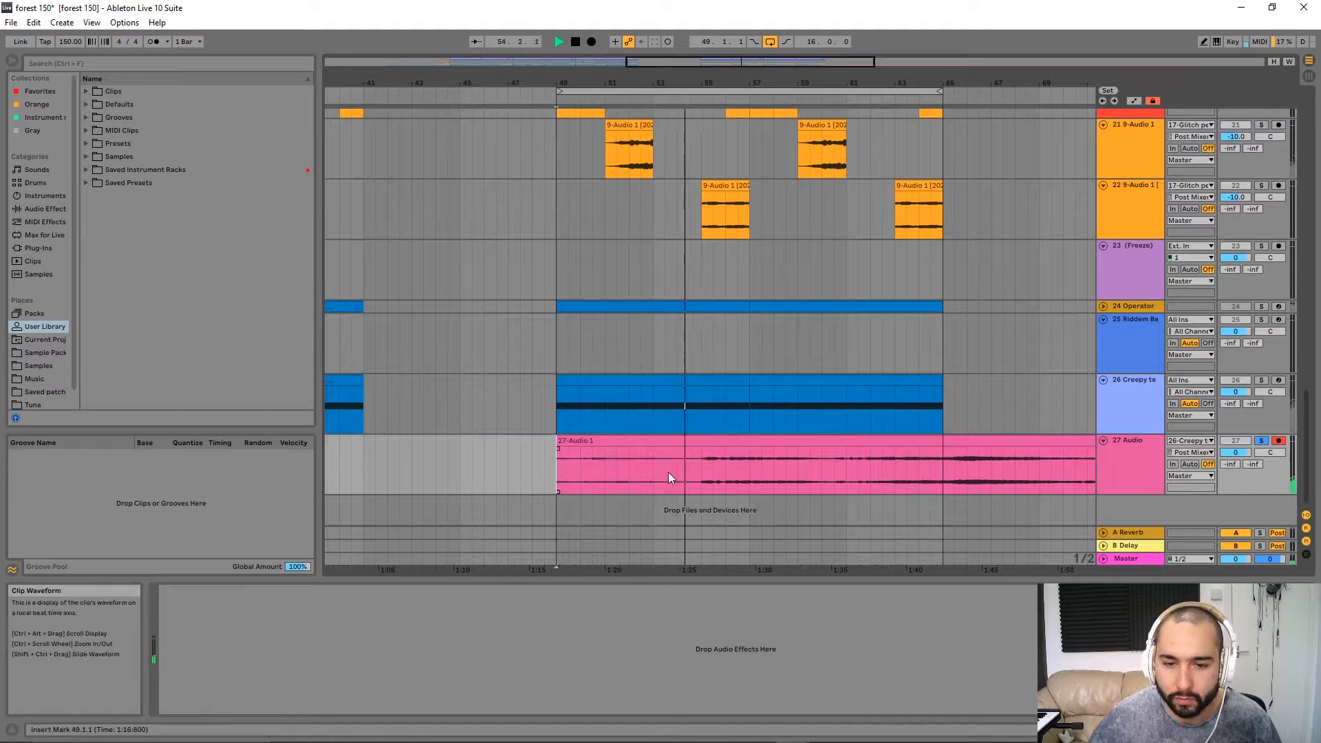
click(699, 469)
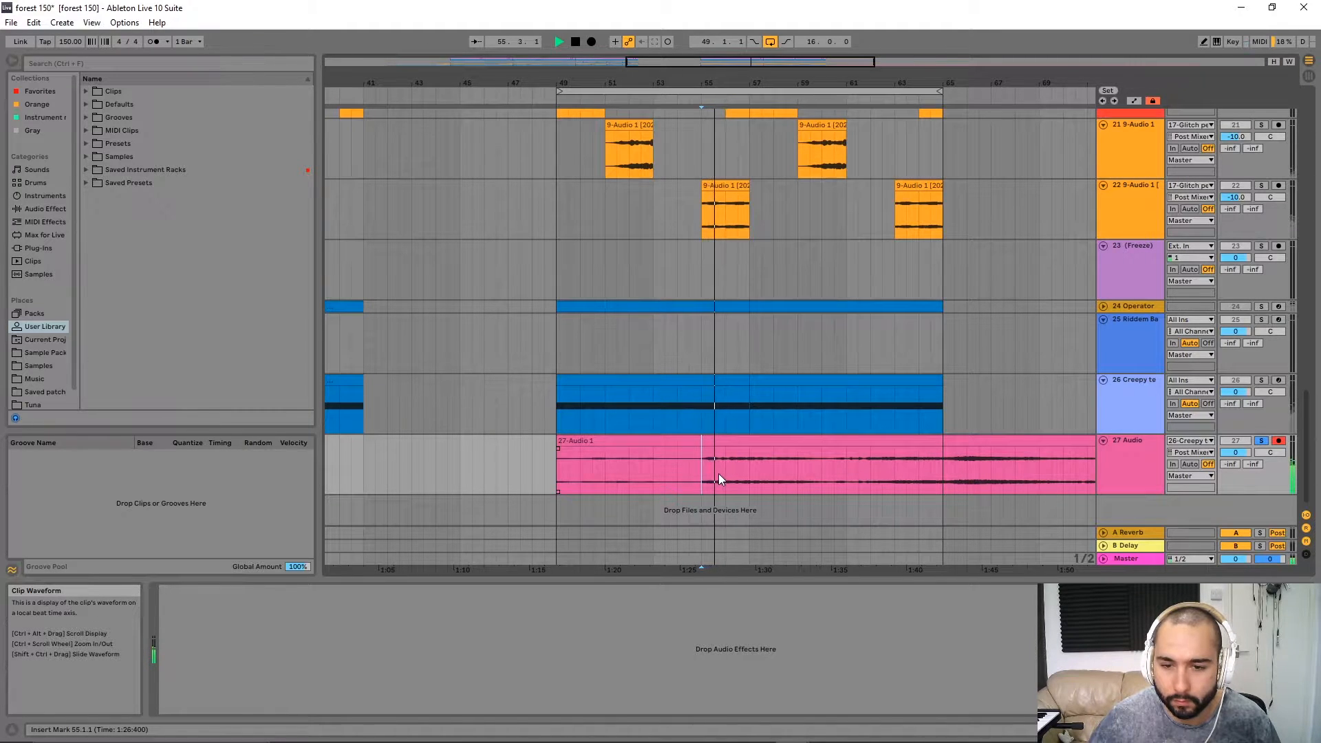
drag(701, 474, 716, 474)
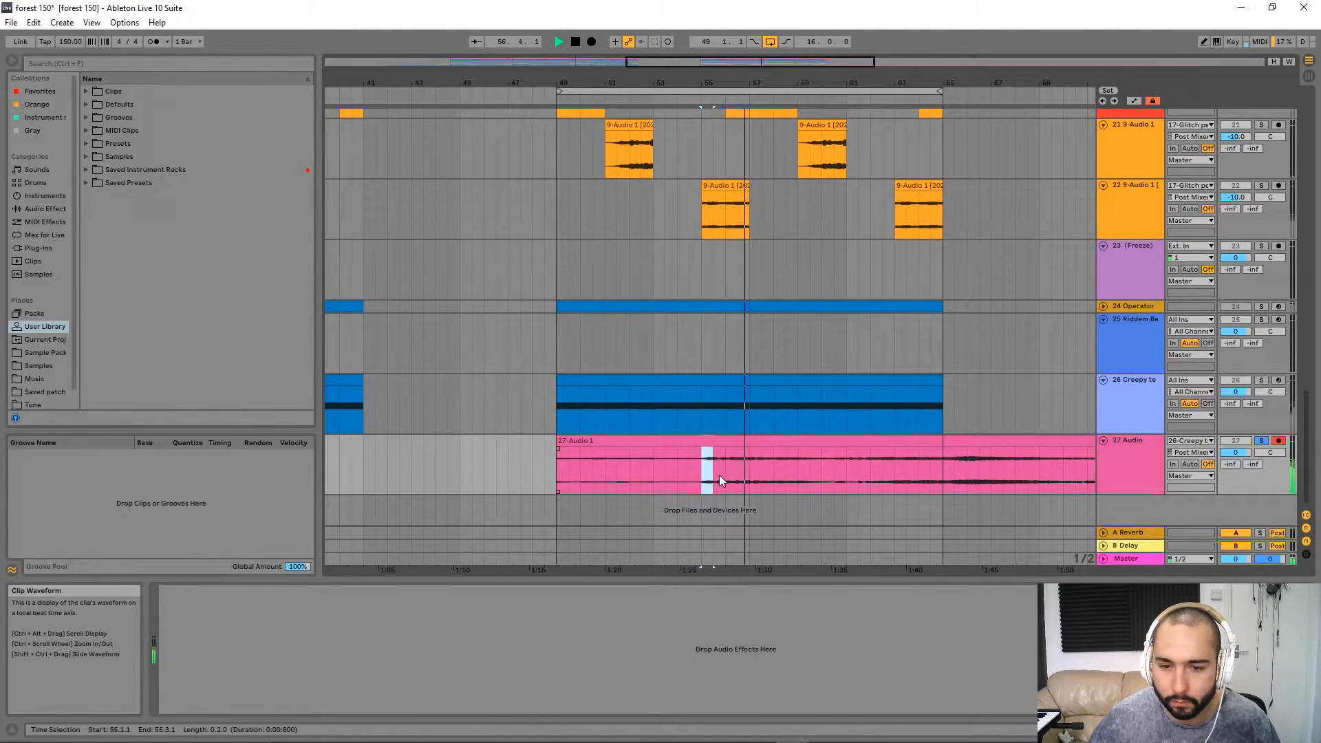
click(892, 474)
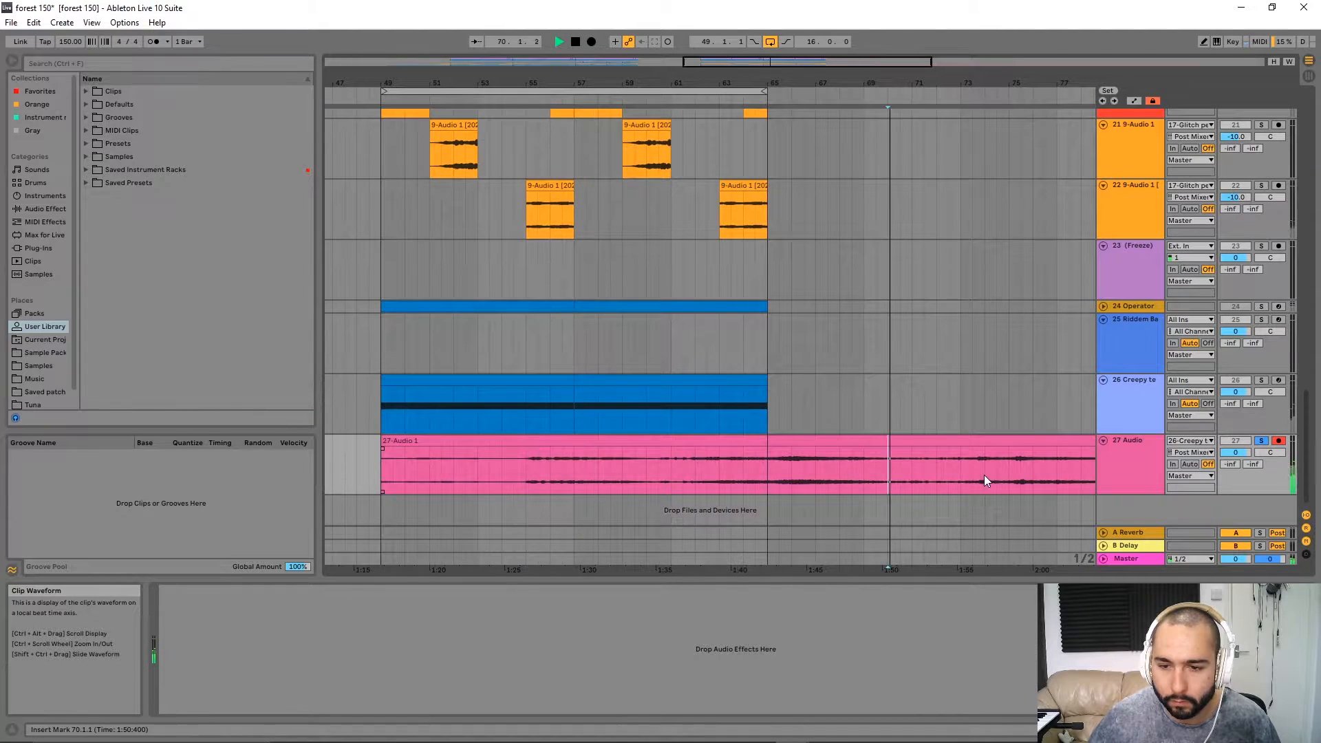
click(727, 477)
scroll(720, 478, down, 5)
key(space)
click(971, 473)
key(space)
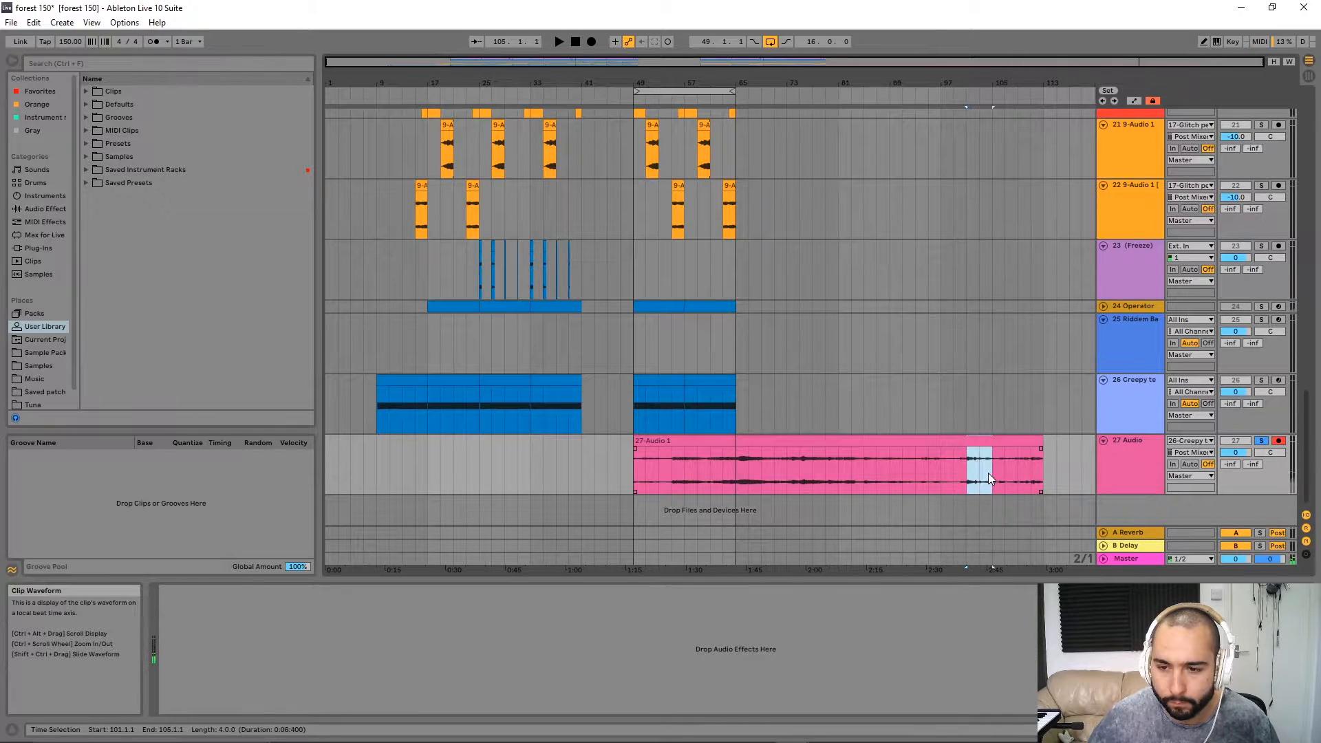
Split bars 101 to 103 out of the track 27 recording and move the piece to bar 49 on a new audio track.
key(ctrl+e)
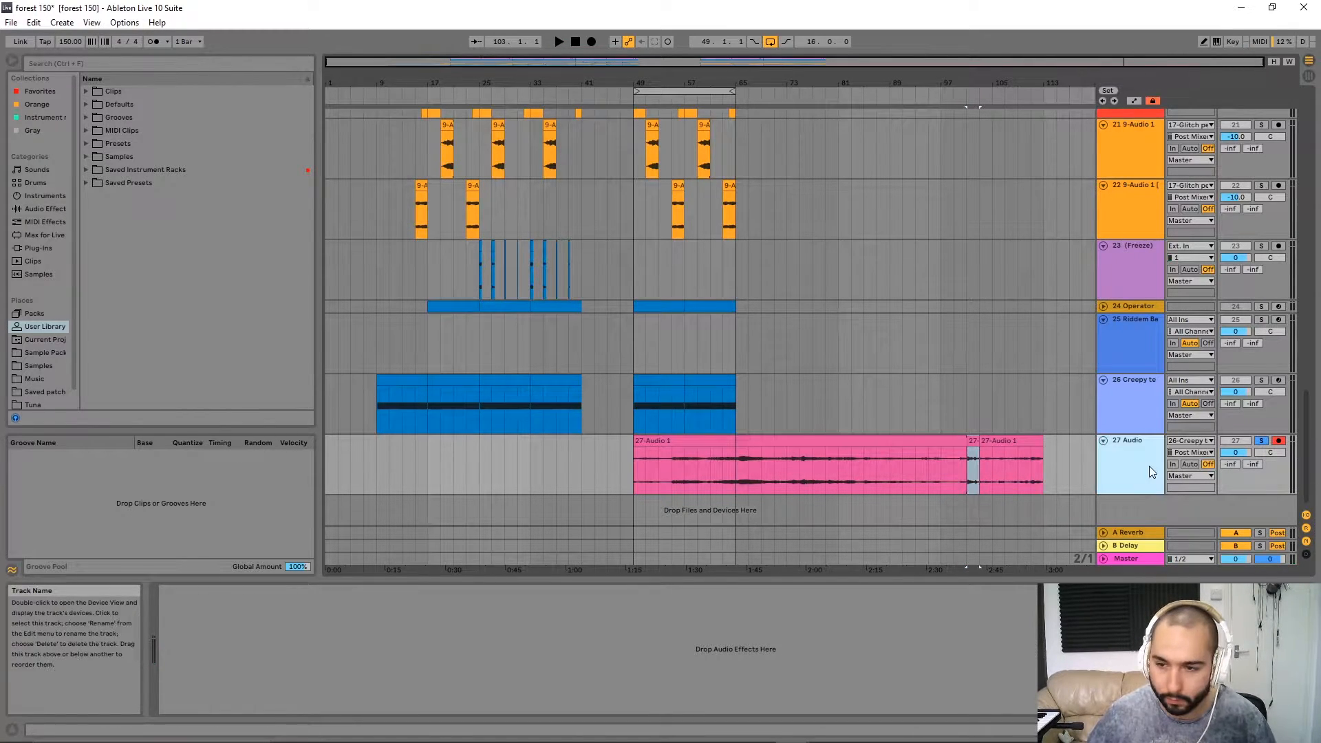
key(ctrl+t)
click(613, 545)
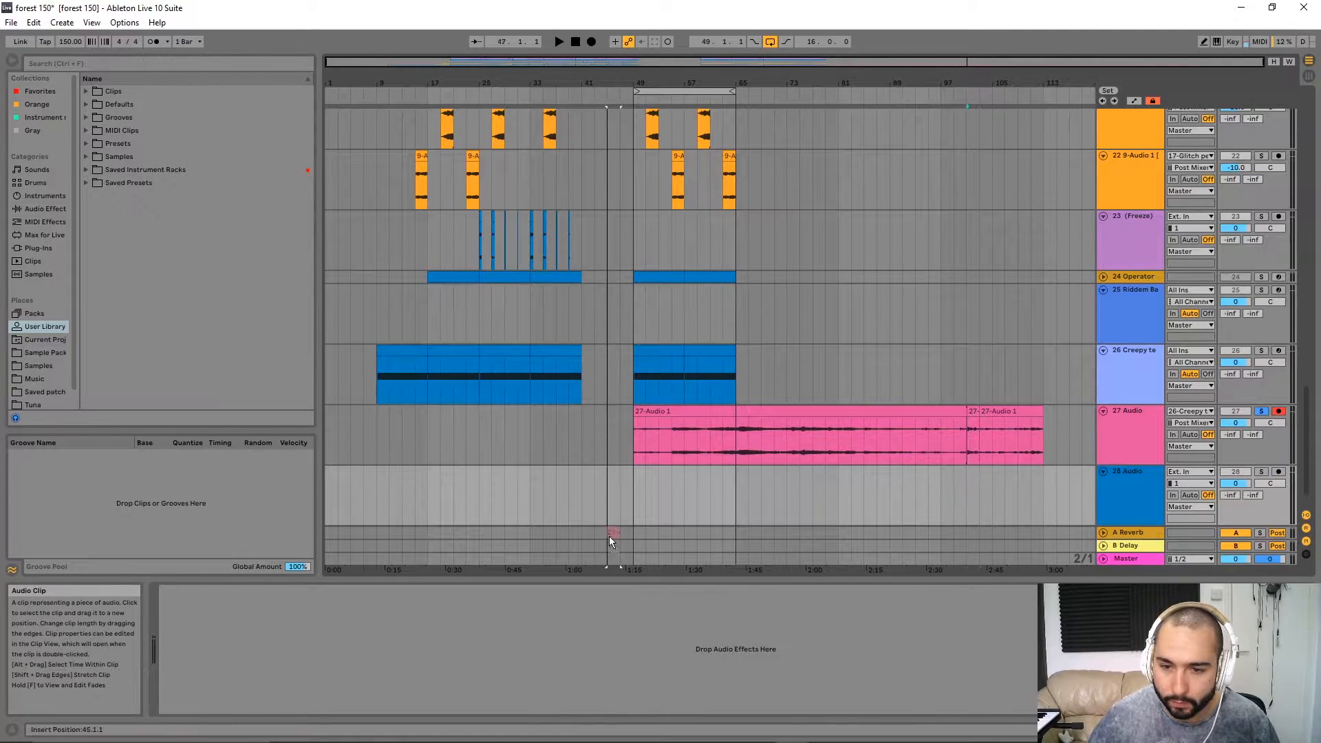
drag(647, 491, 646, 488)
scroll(645, 483, up, 5)
double_click(598, 473)
scroll(648, 461, down, 3)
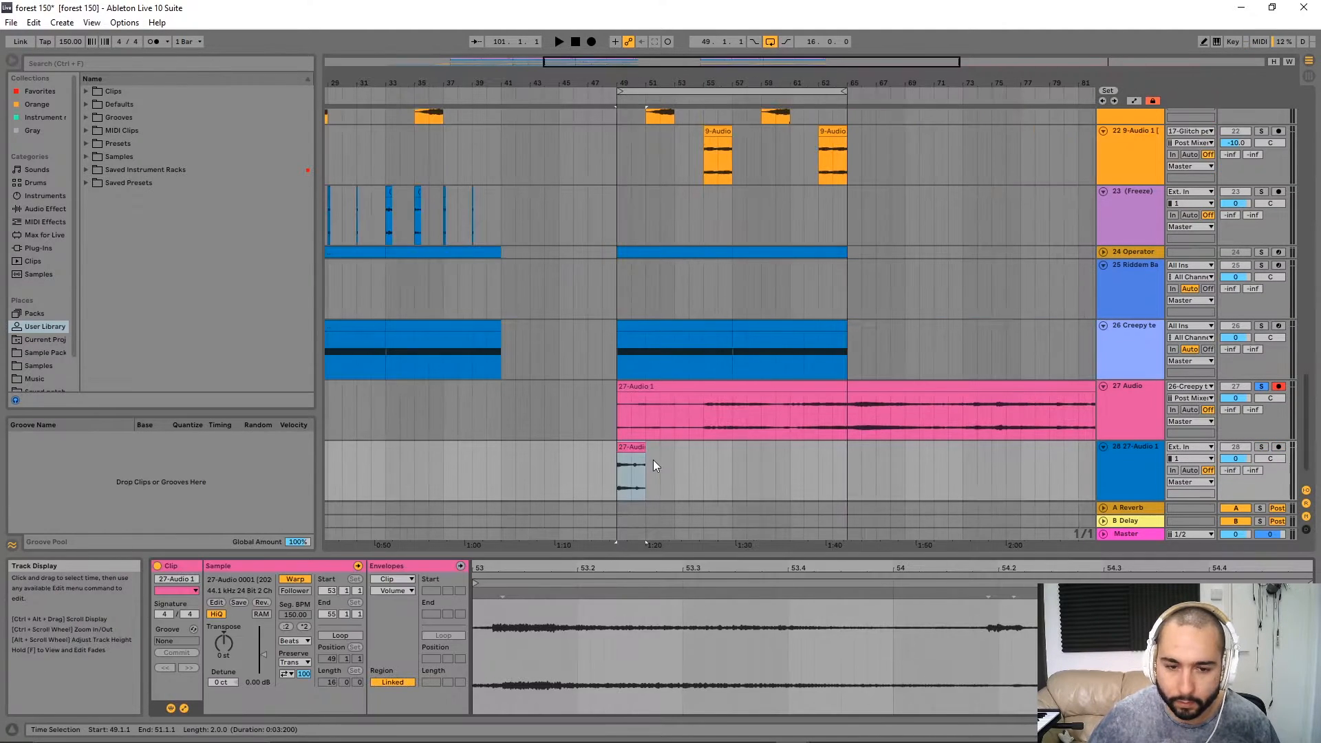
drag(805, 469, 624, 472)
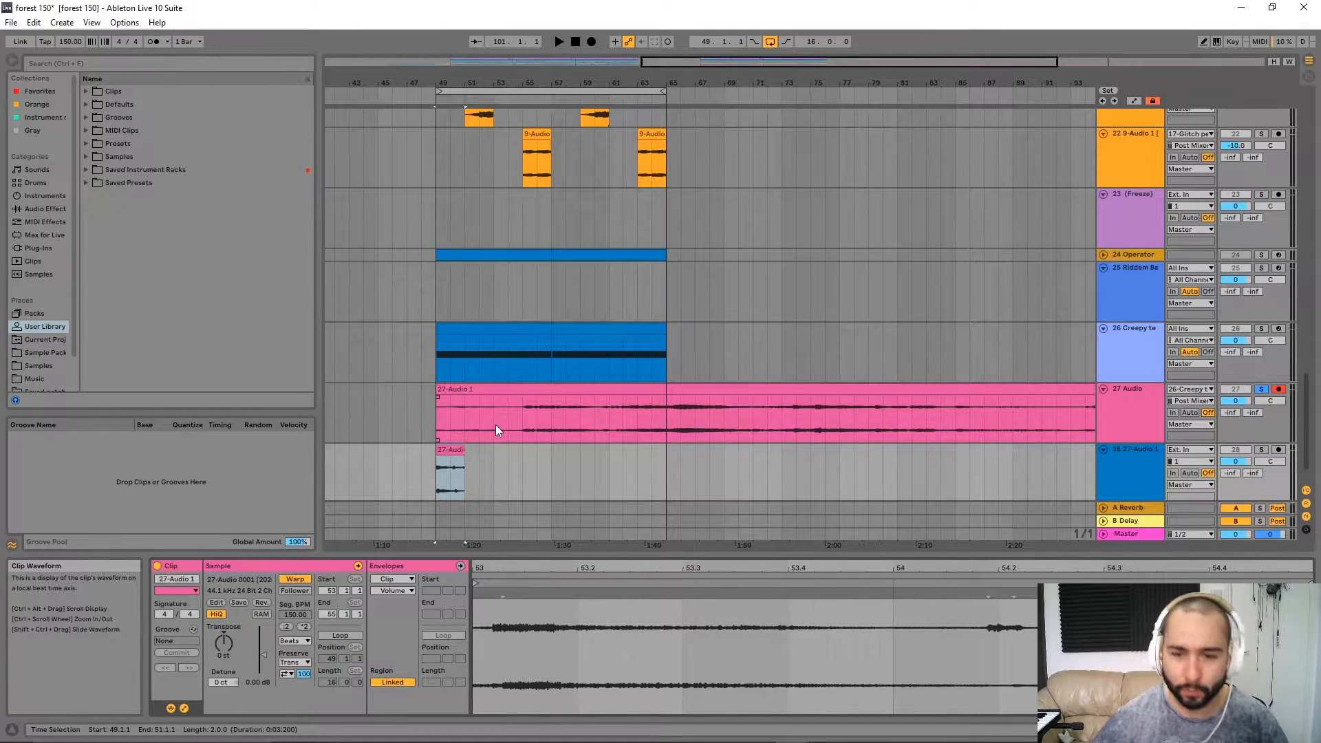
drag(548, 487, 609, 453)
scroll(609, 453, up, 4)
scroll(740, 412, down, 2)
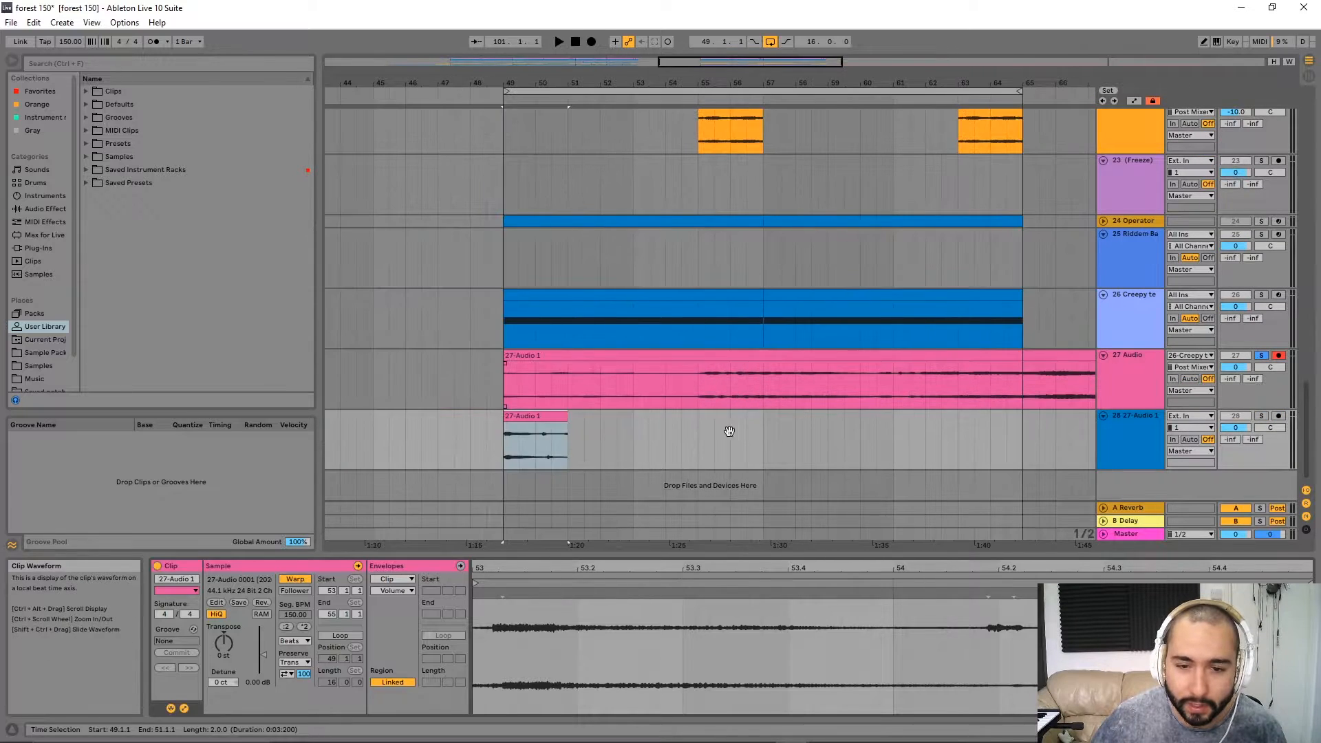
drag(741, 430, 706, 428)
drag(894, 393, 737, 386)
scroll(735, 386, down, 3)
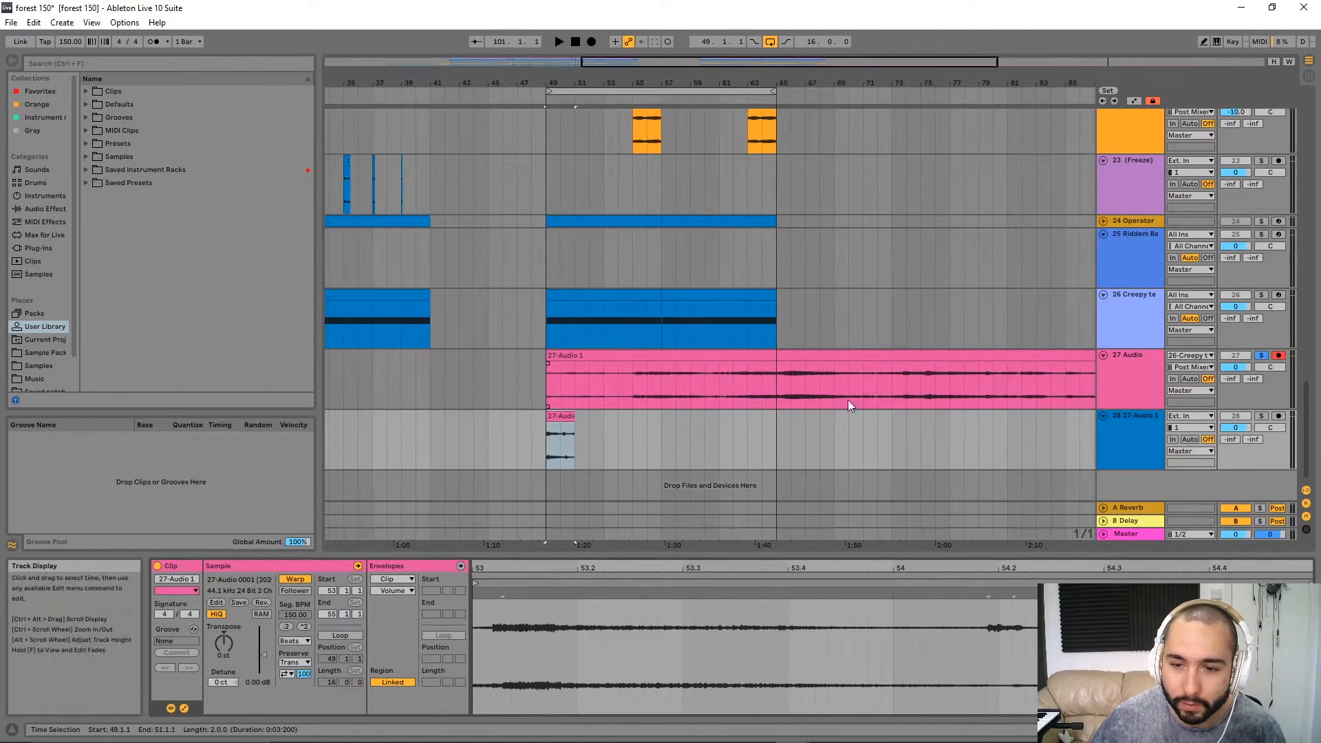
scroll(561, 404, up, 3)
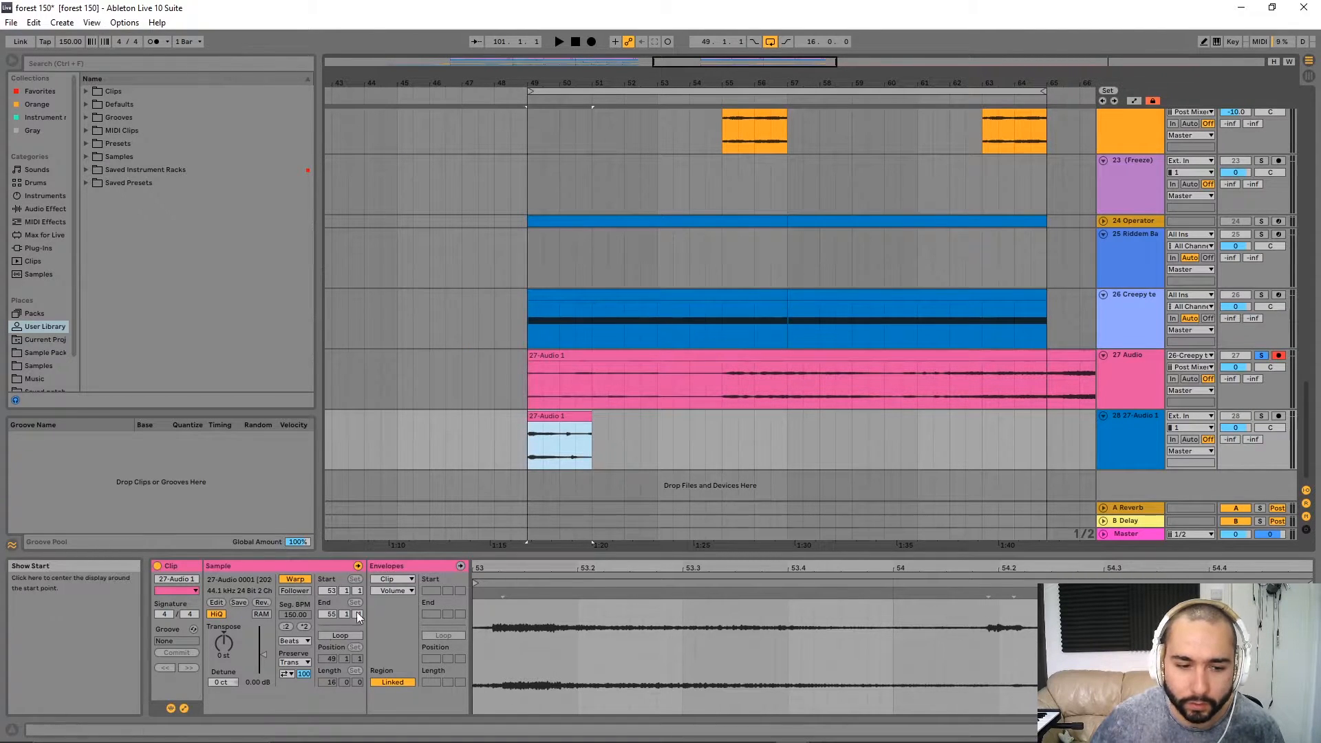
drag(591, 441, 737, 441)
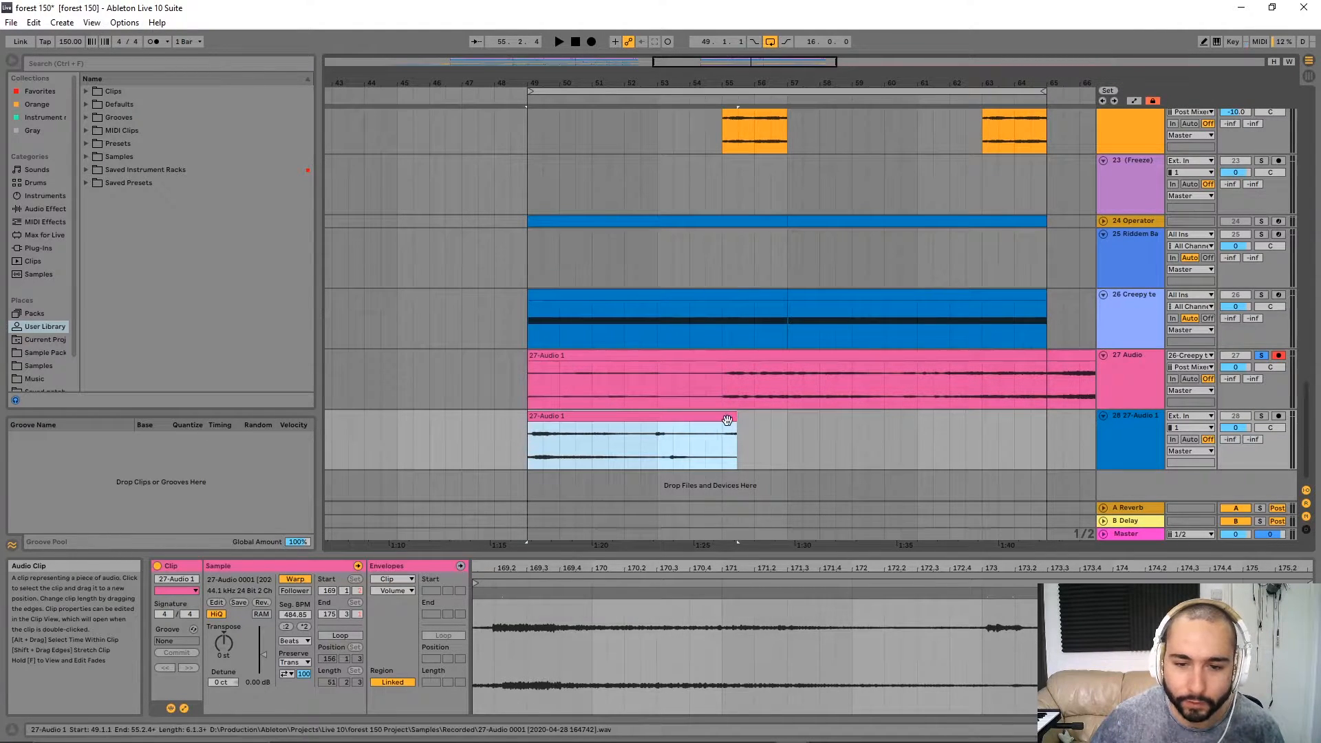
scroll(811, 428, down, 5)
key(ctrl+z)
scroll(653, 423, up, 5)
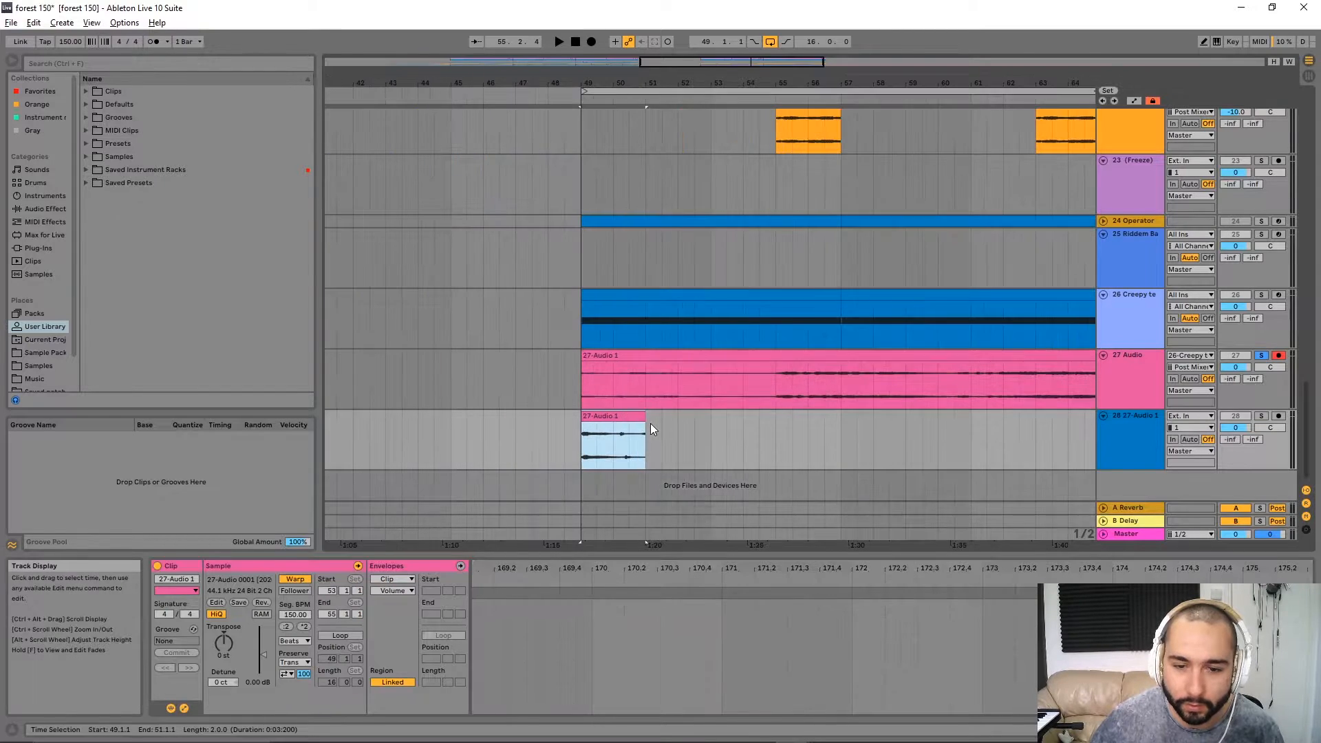
Time-stretch the two-bar clip on track 28 to about bar 63 and set its warp mode to Texture.
drag(645, 418, 1093, 409)
drag(932, 440, 963, 441)
click(295, 615)
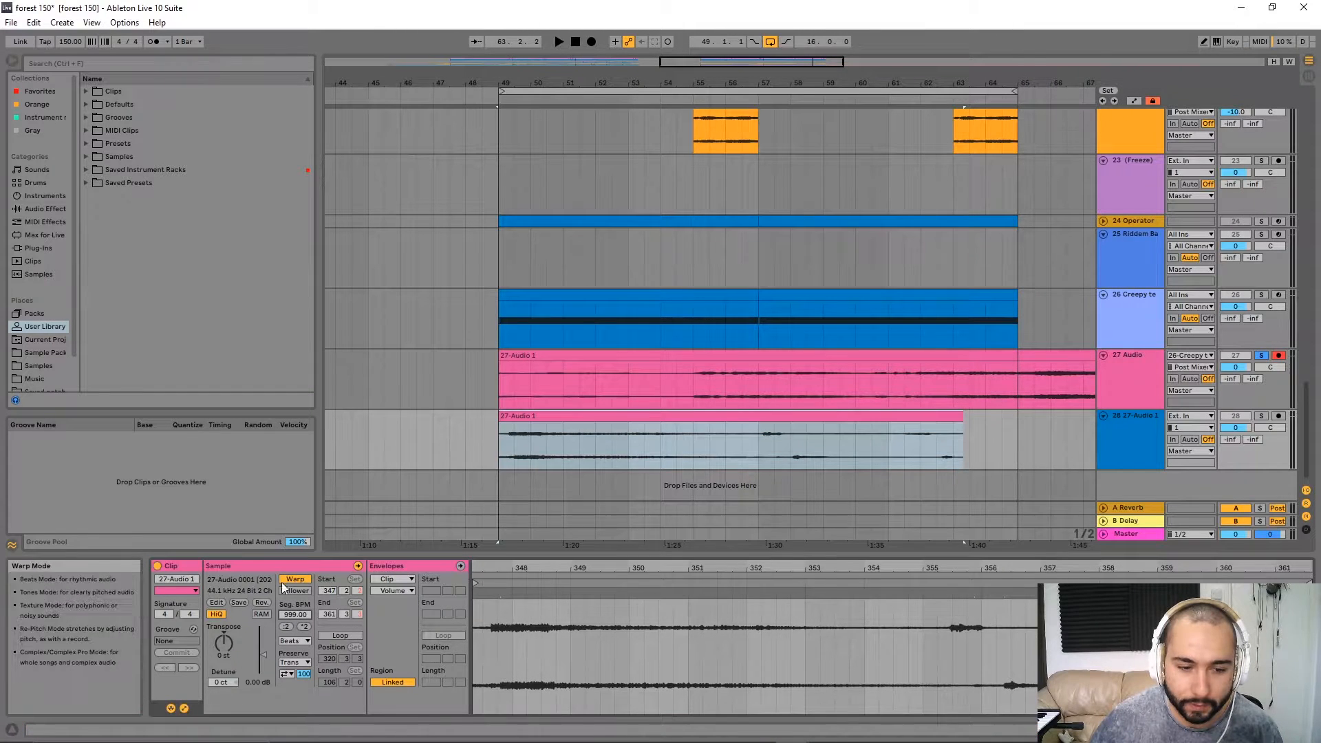
click(294, 643)
click(298, 671)
click(294, 642)
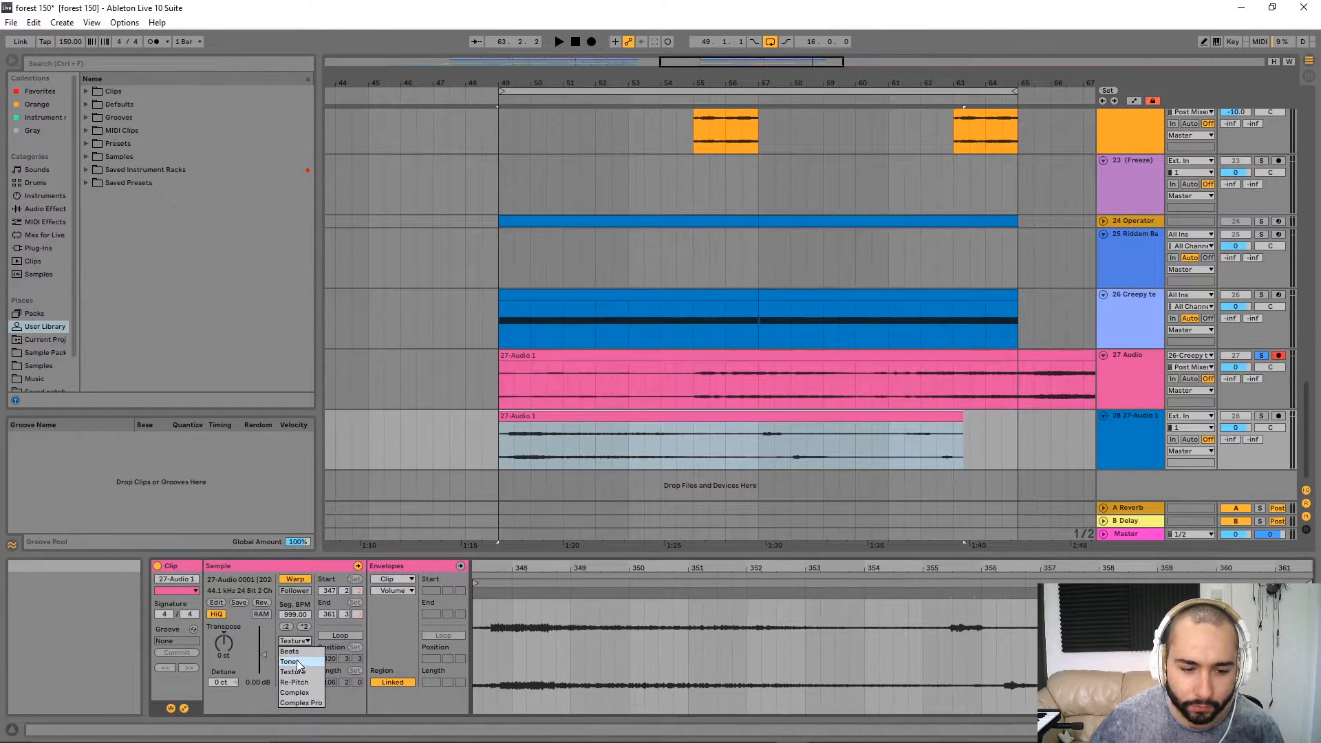
click(295, 643)
click(299, 651)
click(307, 643)
click(299, 672)
Cut away the stretched clip's first four bars and its remainder, keeping a four-bar section at bars 49 to 53.
click(678, 417)
drag(629, 446, 370, 437)
key(Delete)
drag(716, 415, 1034, 440)
click(629, 446)
key(Delete)
Solo track 28 and, during playback, set the clip's Grain Size to 24.43 and Flux to 17.19.
click(593, 417)
click(1261, 416)
click(580, 424)
key(space)
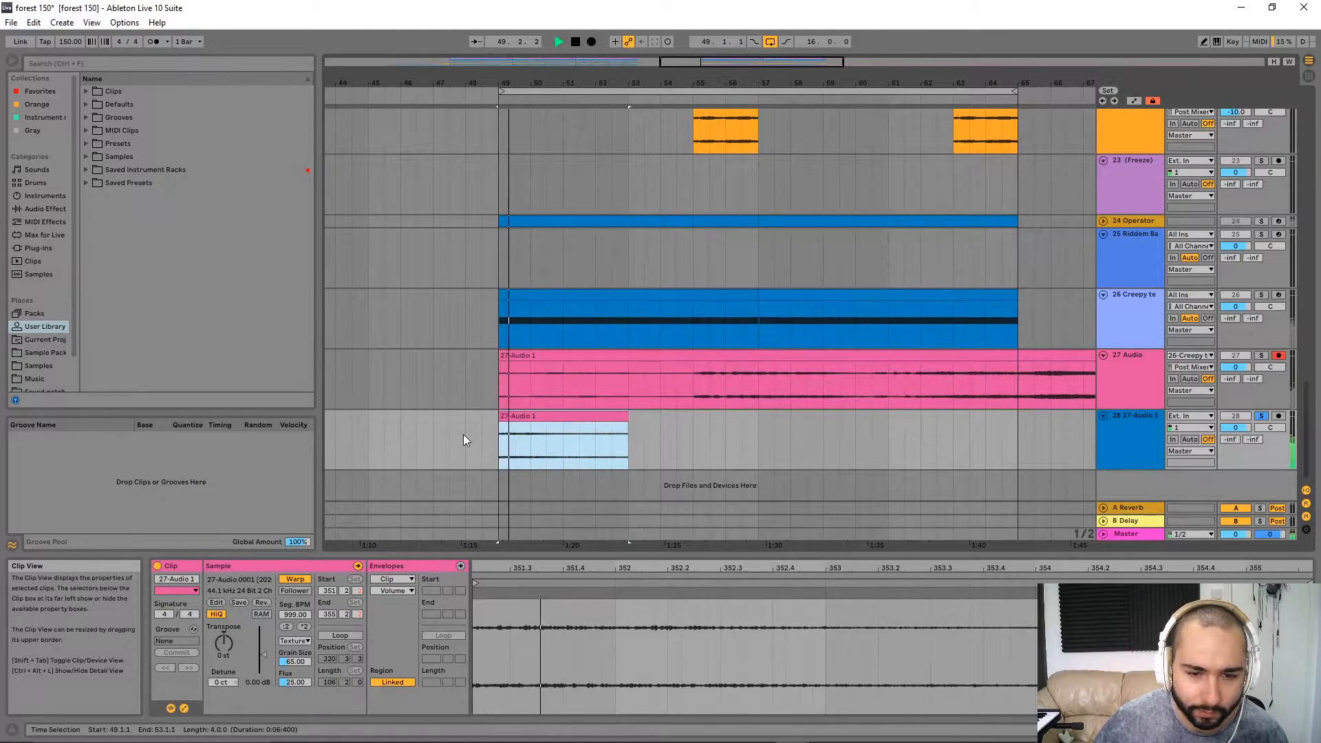
drag(284, 665, 297, 694)
click(627, 420)
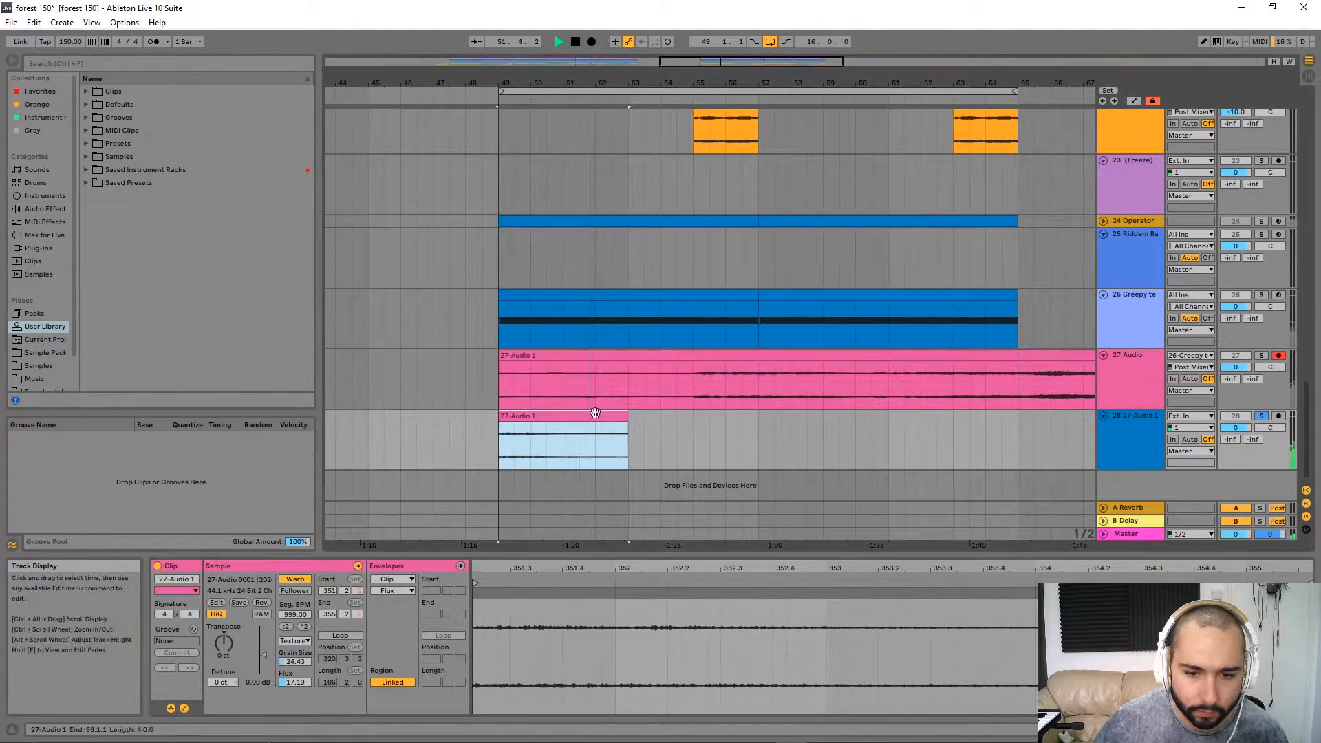
Extend the track 28 clip's end to bar 65 and look over the arrangement's other tracks.
drag(629, 416, 1020, 418)
scroll(975, 419, down, 5)
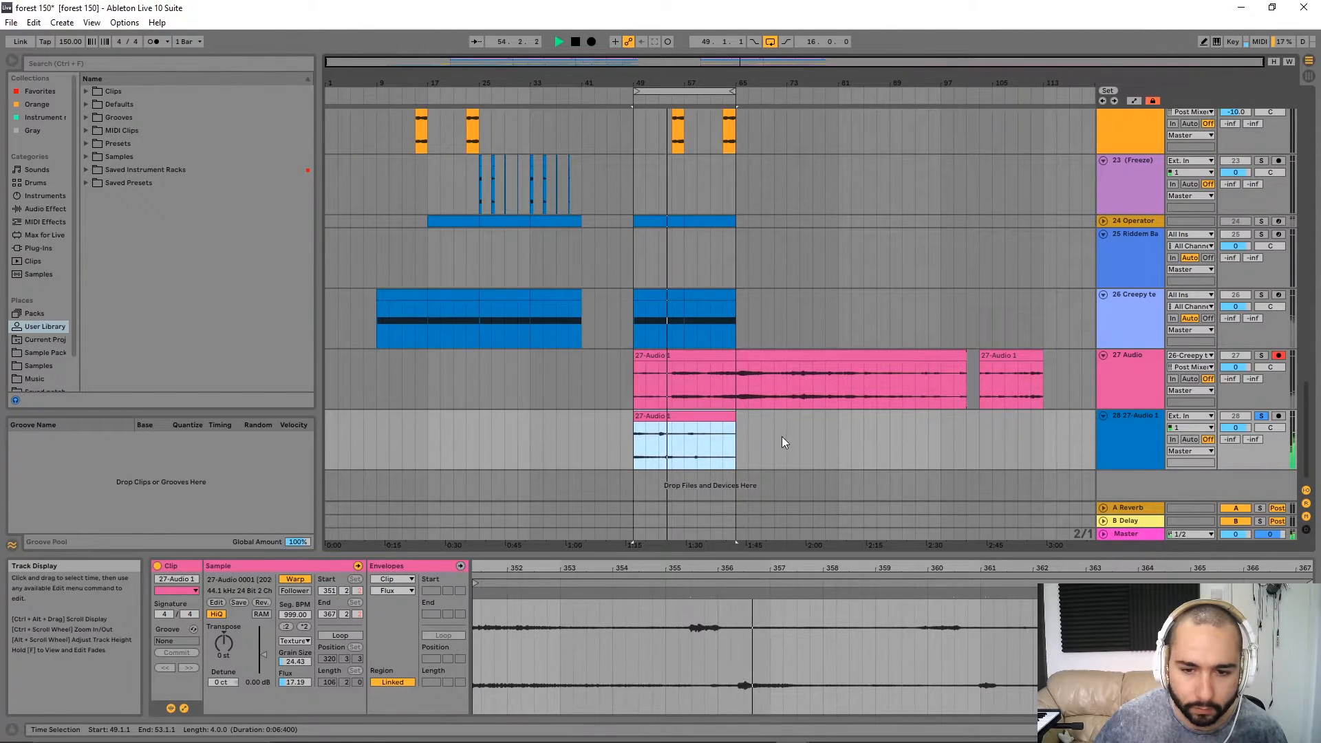
scroll(993, 432, up, 15)
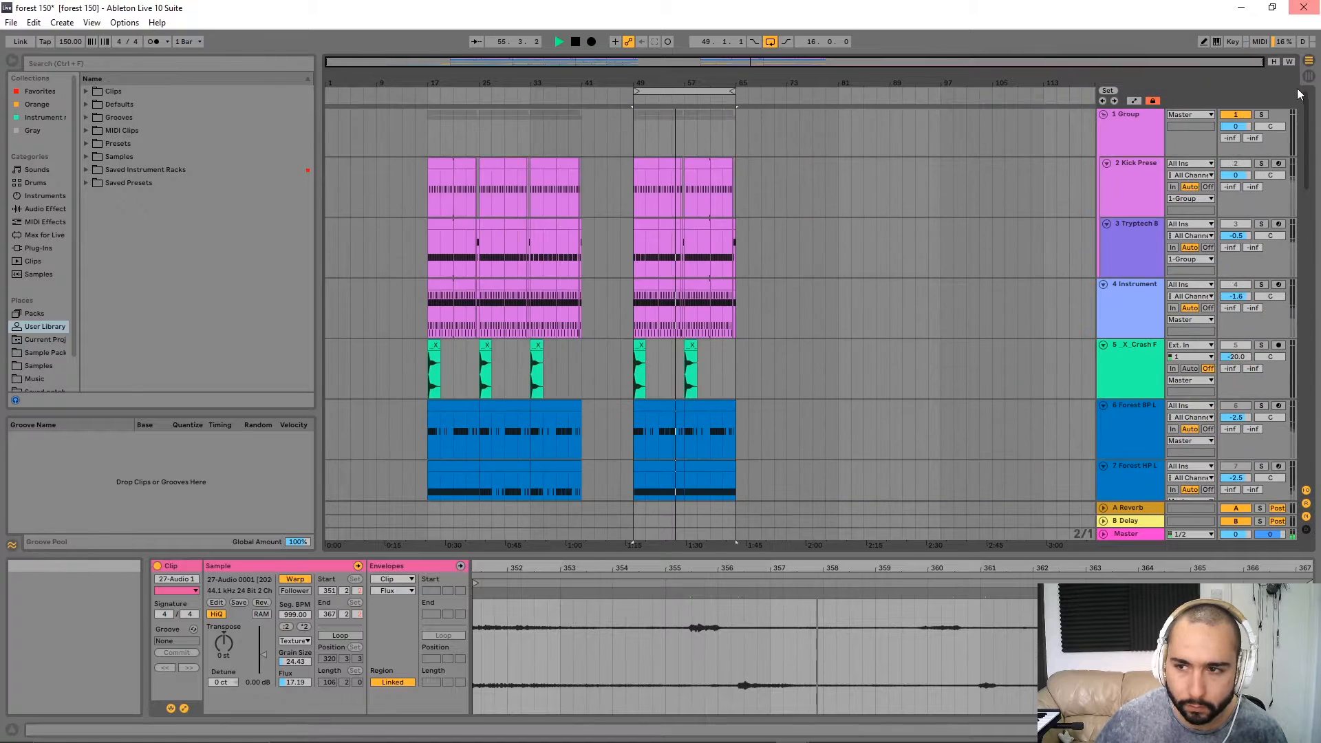
scroll(791, 386, down, 15)
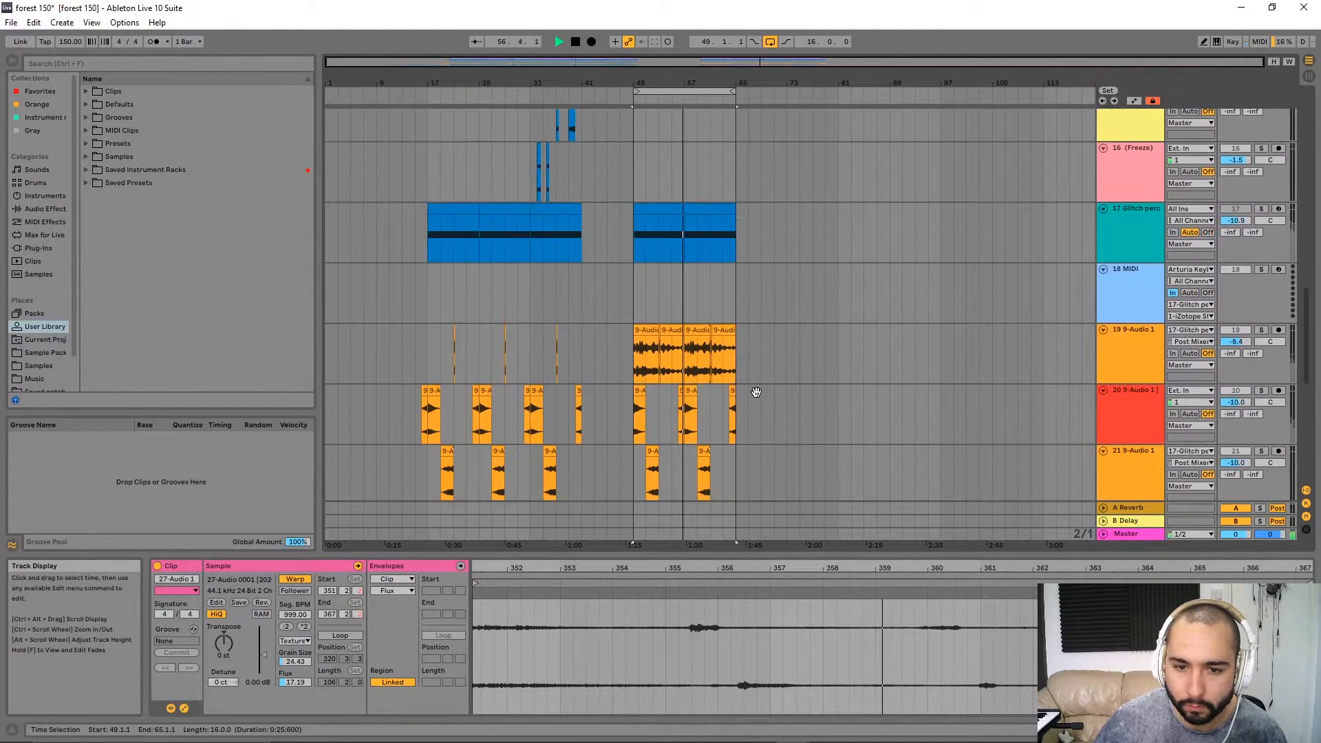
scroll(733, 418, down, 3)
scroll(691, 445, up, 3)
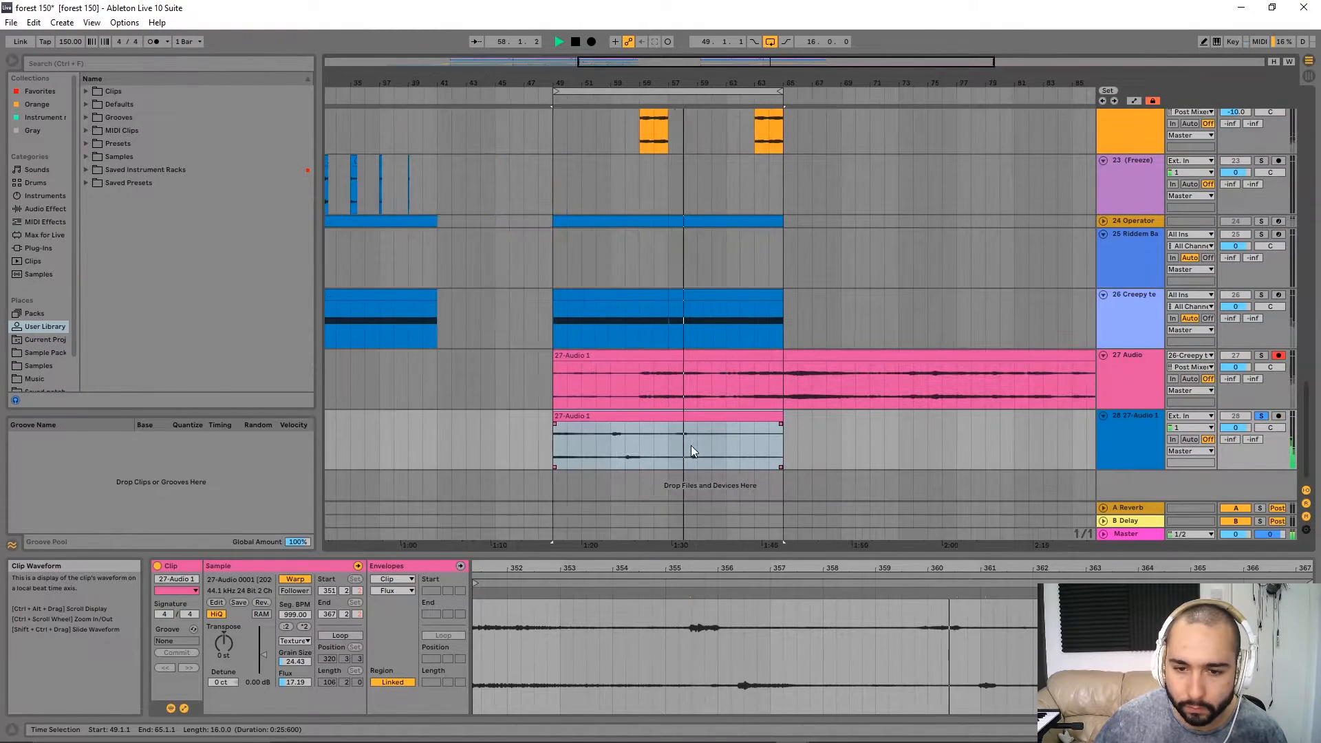
Add a Delay to track 28 with filter at 2.01 kHz, width 6.09, Ping Pong on, and feedback and dry/wet at 64%.
key(ctrl+f)
text(de)
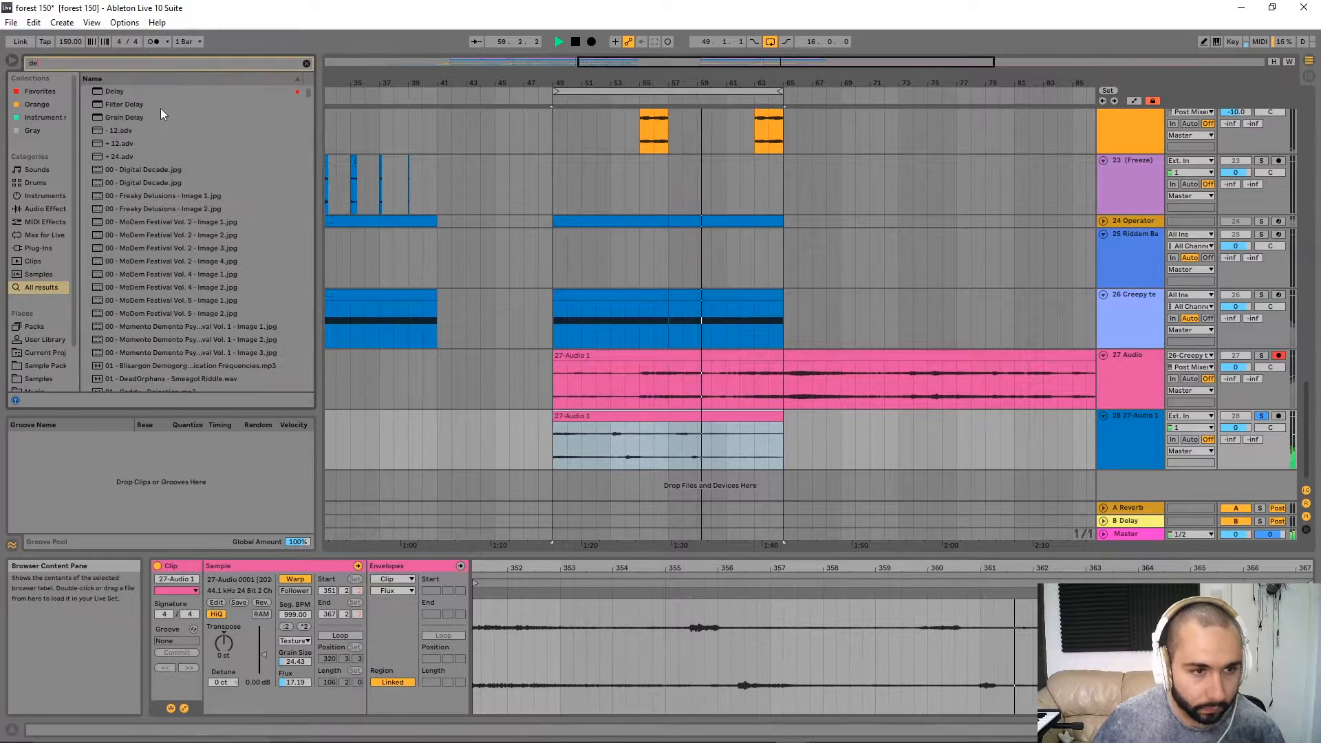
click(124, 94)
key(Return)
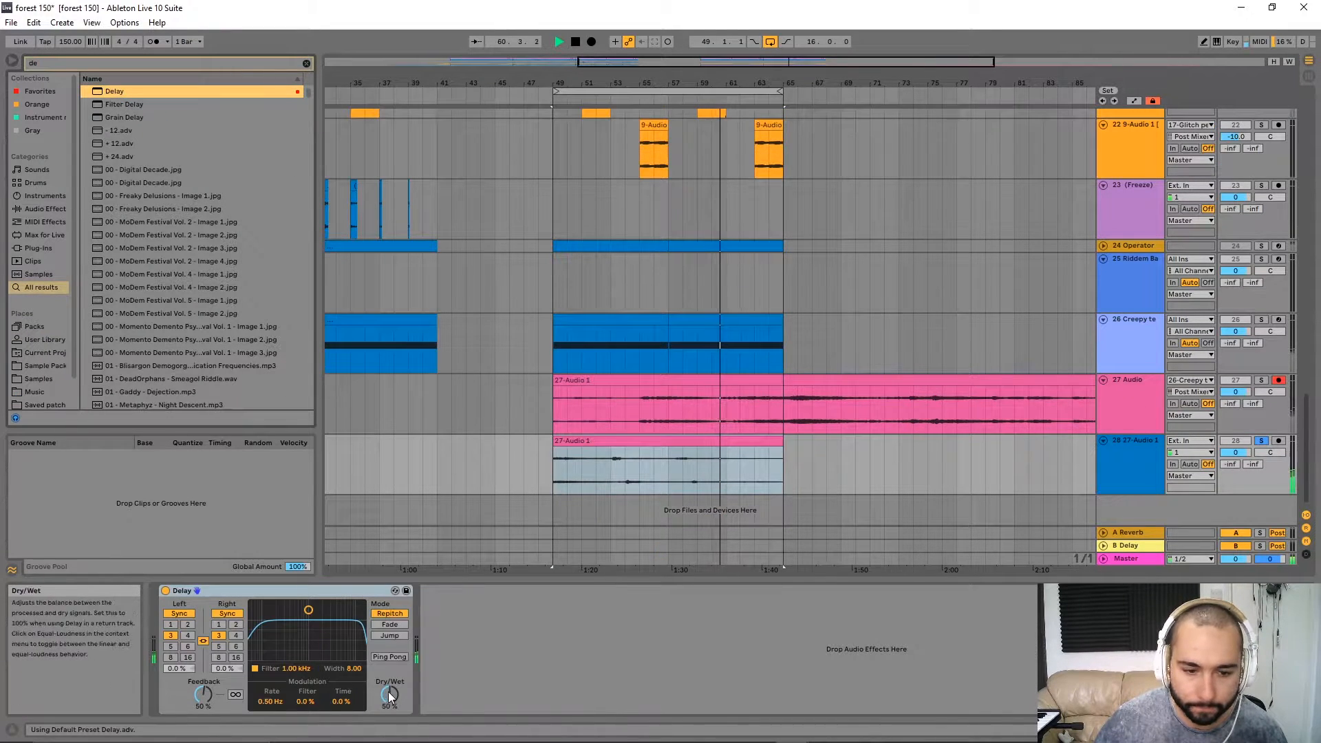
drag(308, 610, 321, 622)
click(399, 657)
drag(199, 693, 199, 681)
Slide the waveform inside the track 28 clip to a later part of the sample and audition it from bar 54.
drag(773, 475, 625, 478)
key(space)
click(634, 470)
key(space)
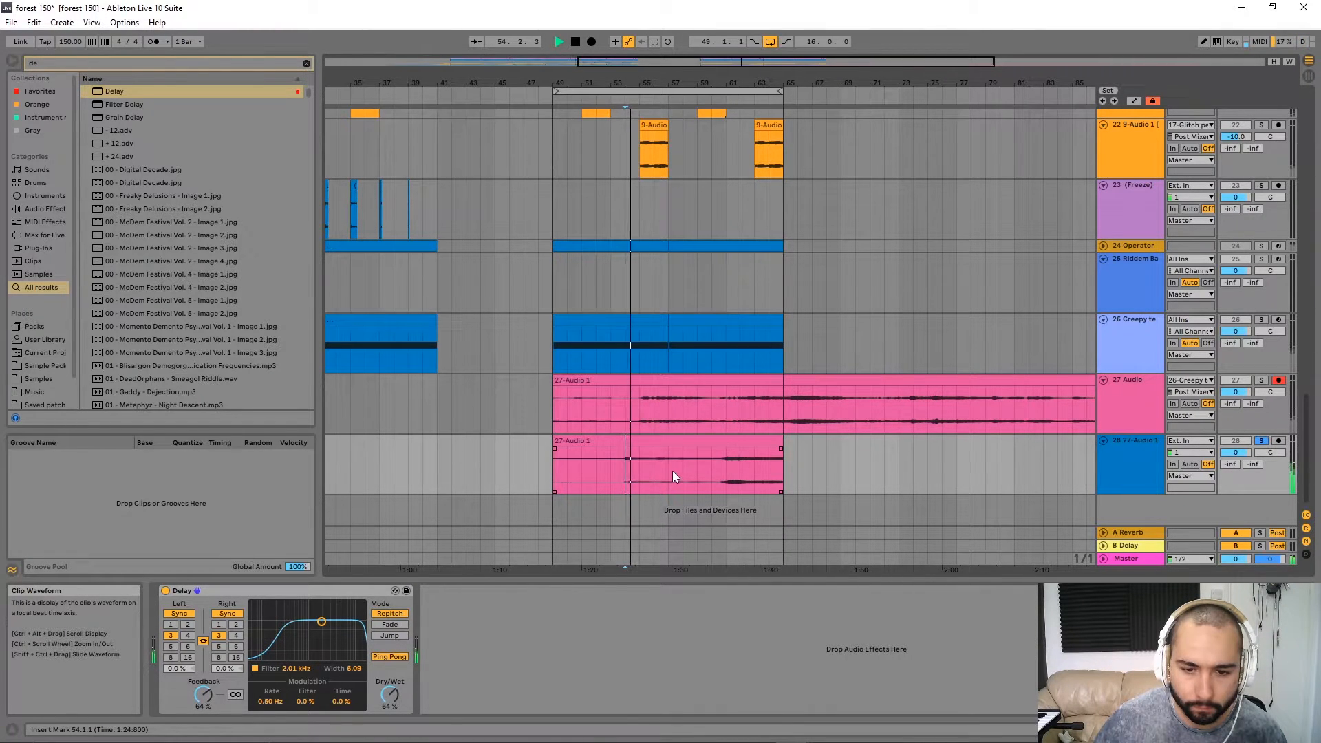
Delete bars 53 to 56 from the track 28 clip and audition the delay tail in the gap.
drag(650, 473, 609, 443)
key(space)
key(space)
click(595, 443)
key(Delete)
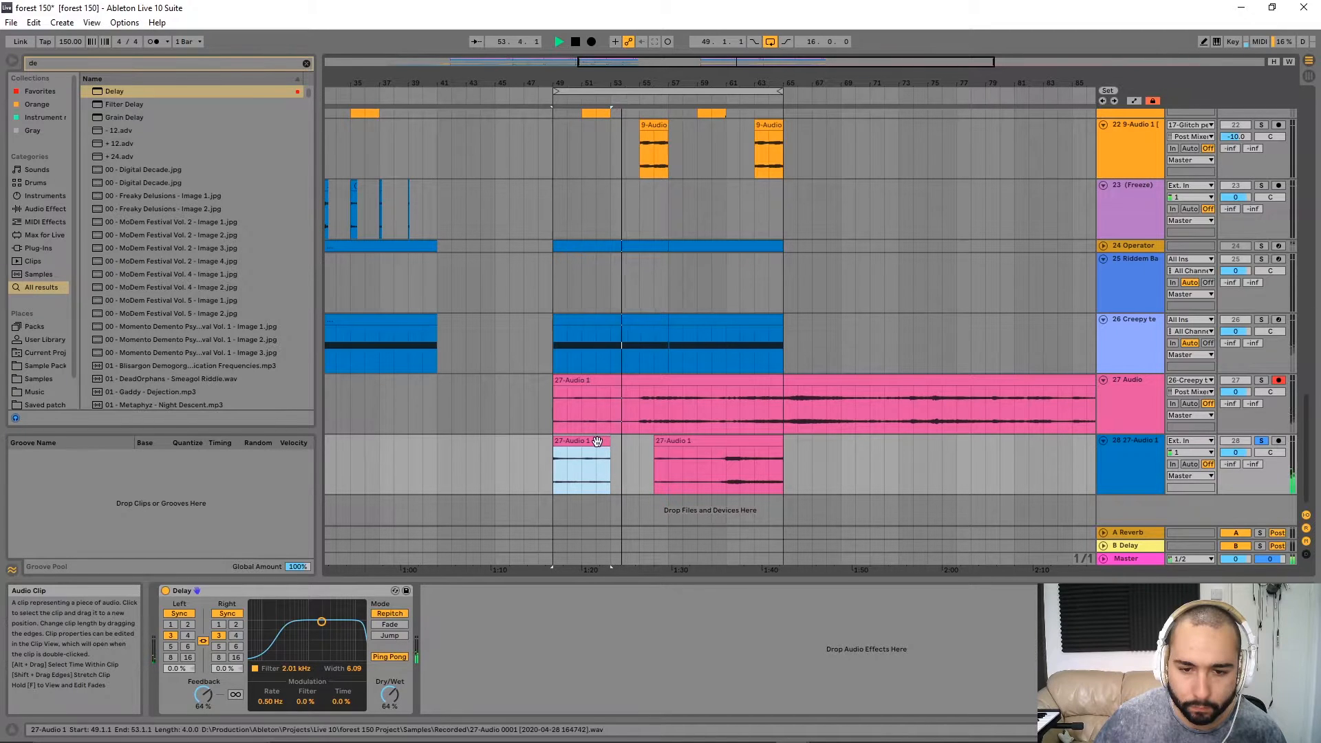
key(space)
Freeze track 28 and copy its first clip with the delay tail to bars 49 to 57 on new audio track 29.
click(1126, 455)
key(ctrl+t)
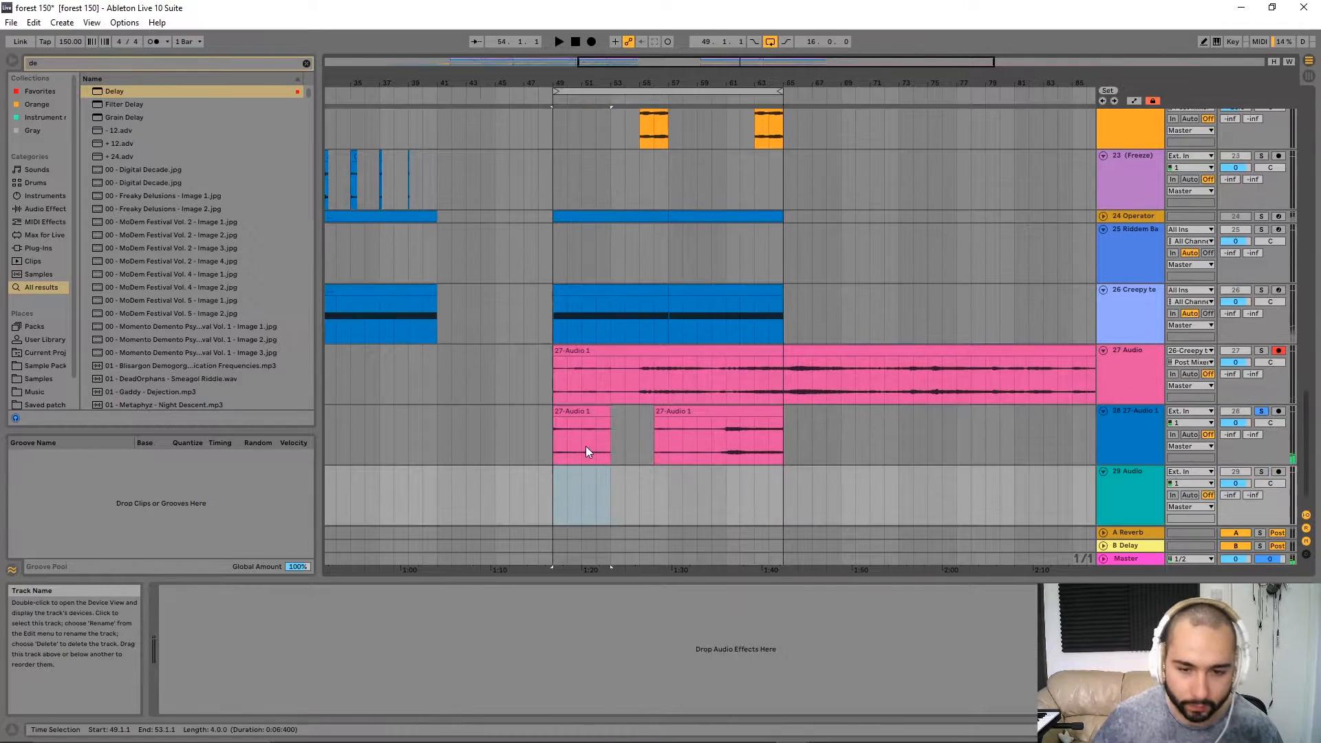
click(1173, 507)
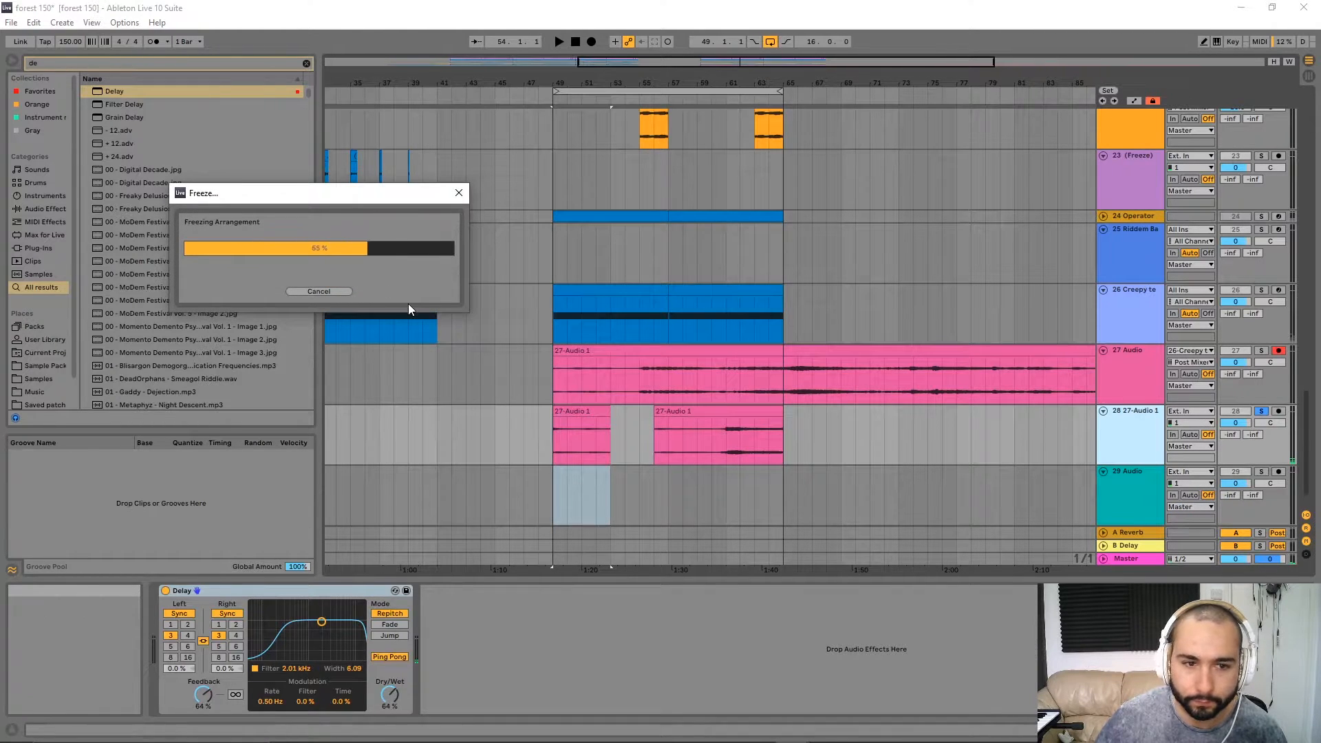
click(575, 443)
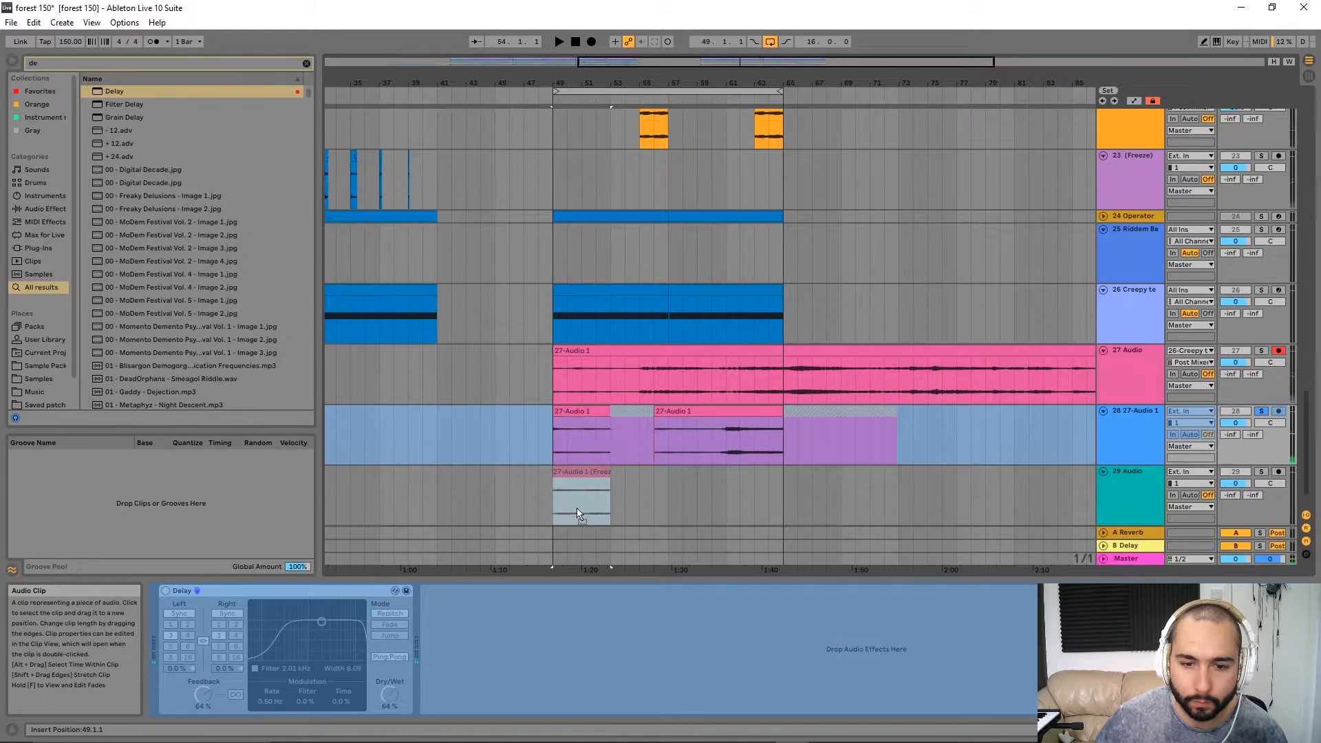
drag(575, 441, 638, 481)
Solo track 29 for playback and trim the frozen clip's end to about bar 55.
click(1264, 473)
key(space)
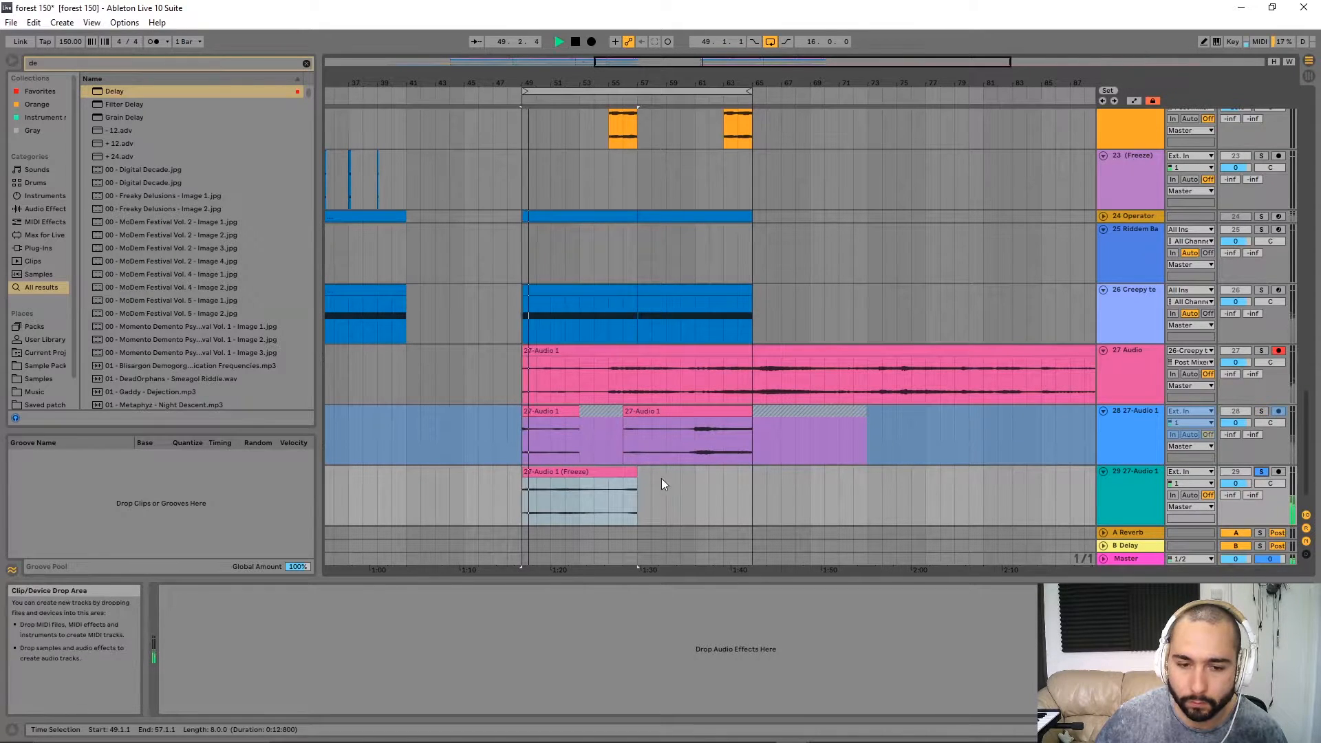
scroll(729, 466, down, 3)
scroll(715, 465, down, 1)
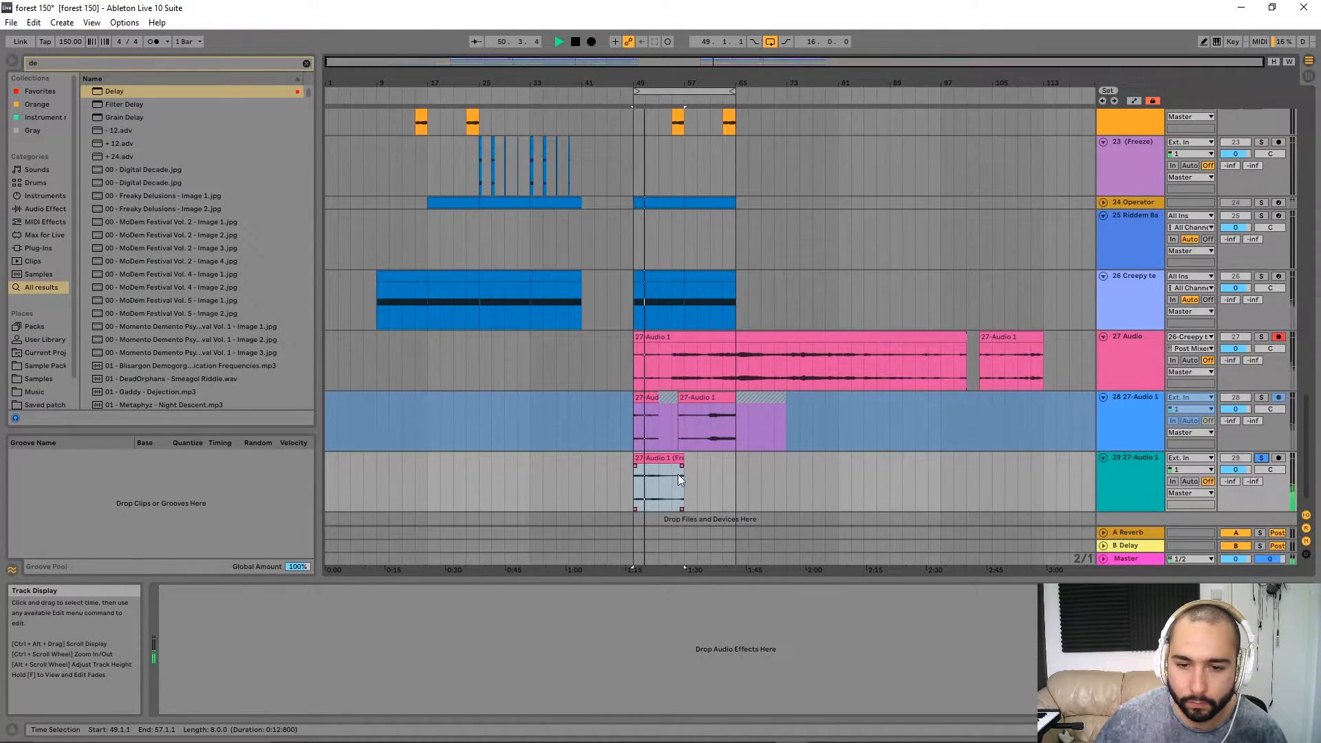
drag(684, 461, 672, 461)
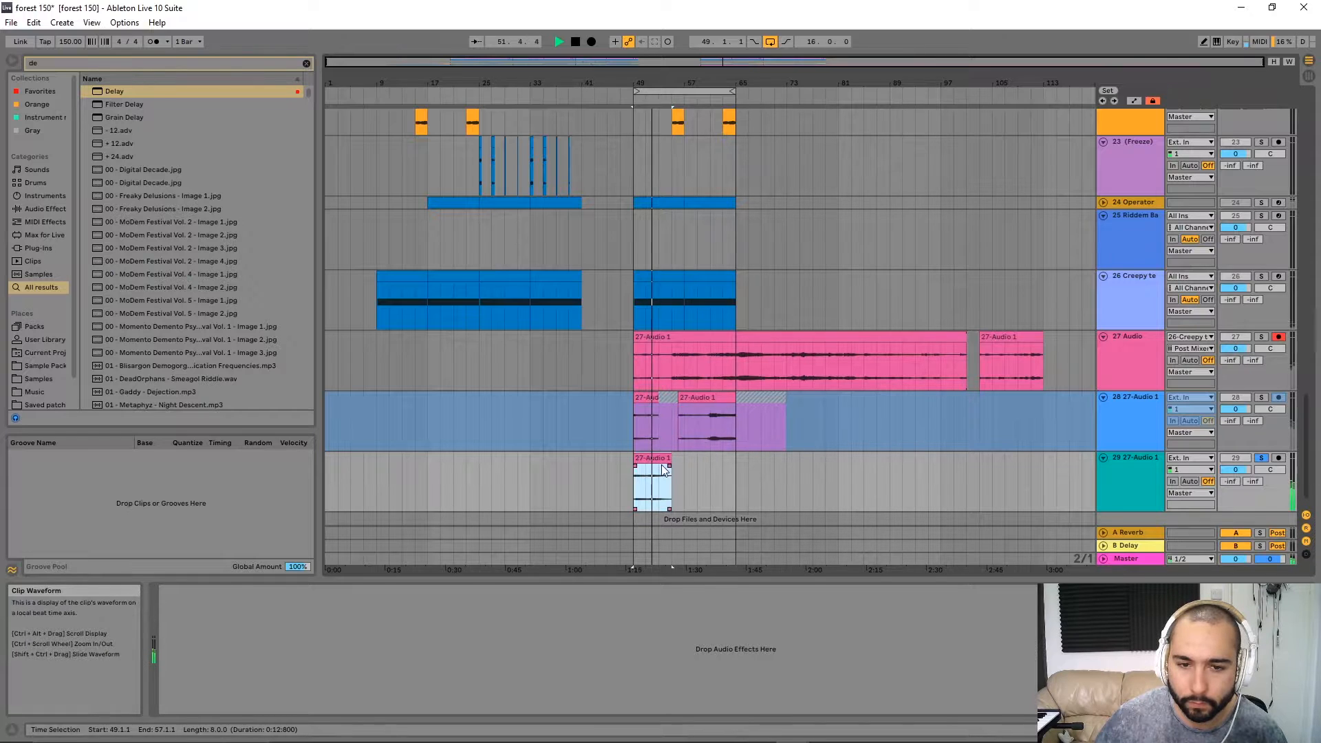
Stop playback and move the frozen clip on track 29 so it starts at bar 65.
key(space)
drag(670, 465, 773, 465)
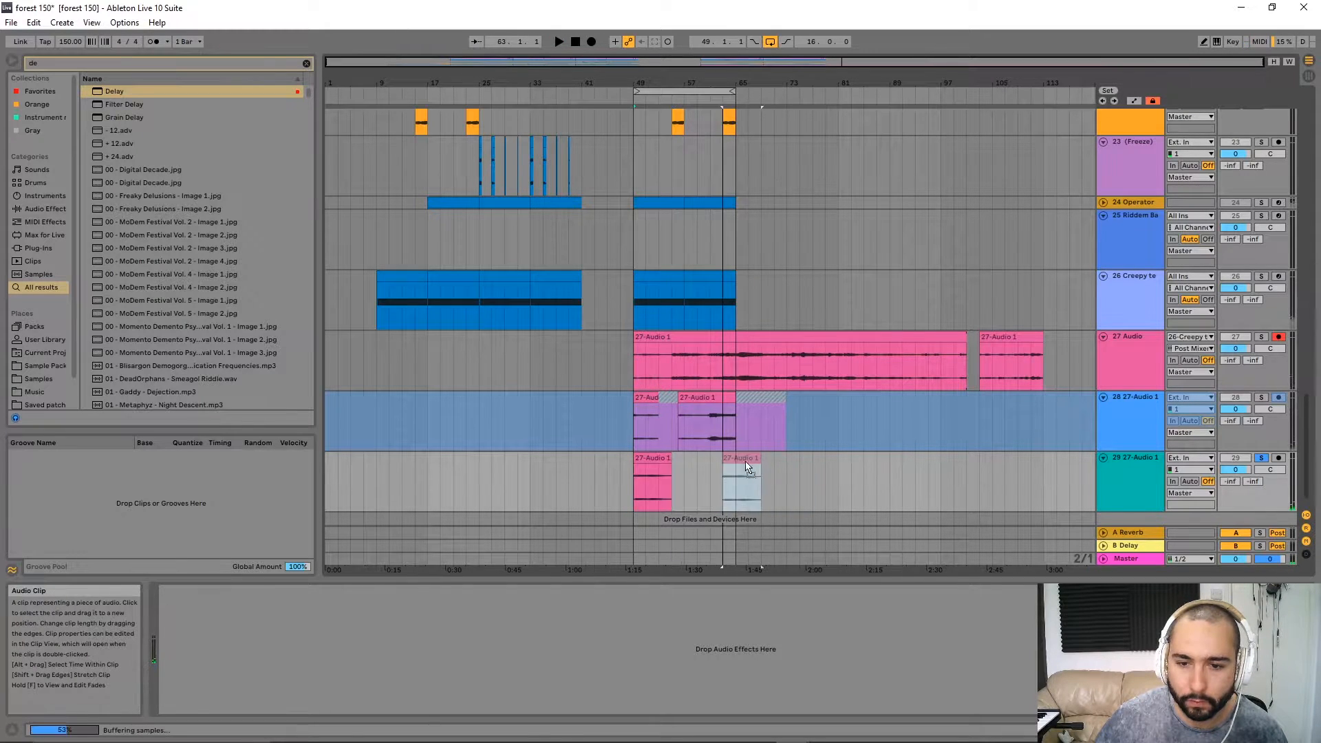
scroll(772, 119, up, 3)
click(728, 439)
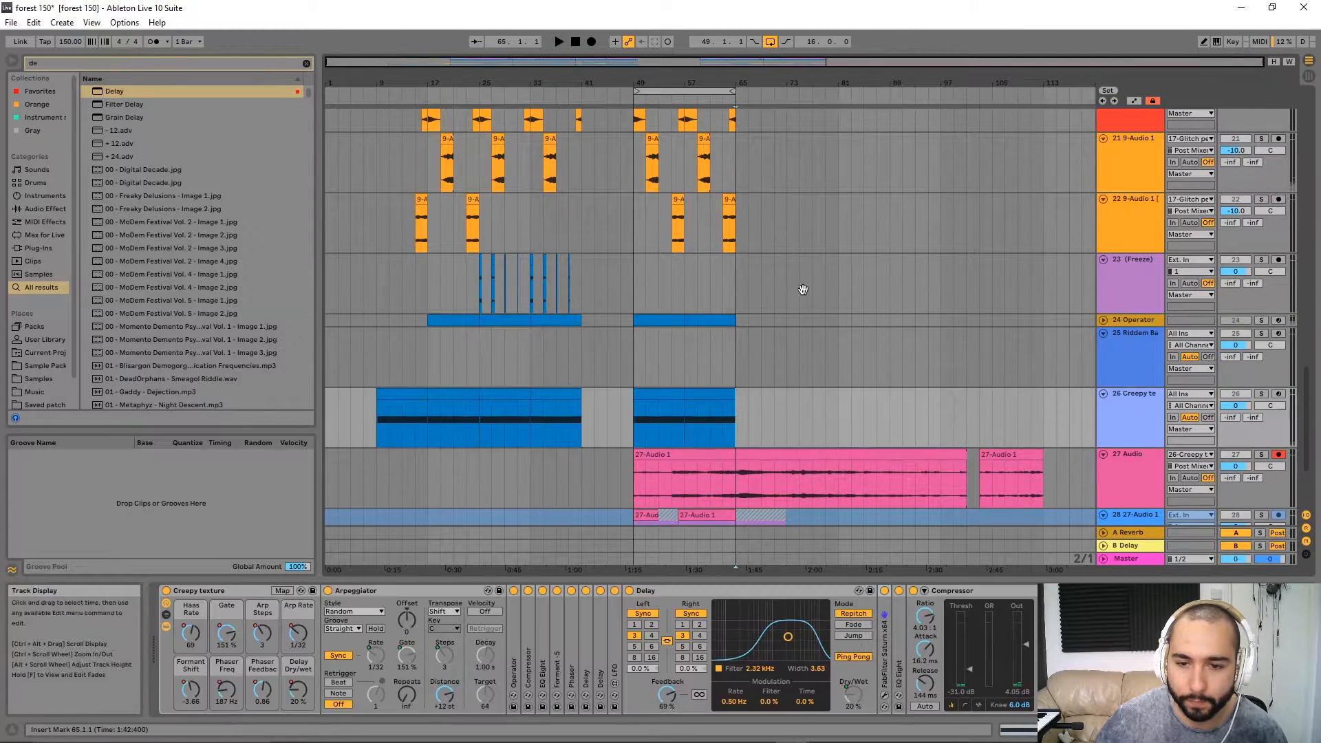
Duplicate bars 49 to 65 of tracks 1 to 26 into bars 65 to 81.
scroll(738, 474, up, 15)
drag(637, 175, 749, 177)
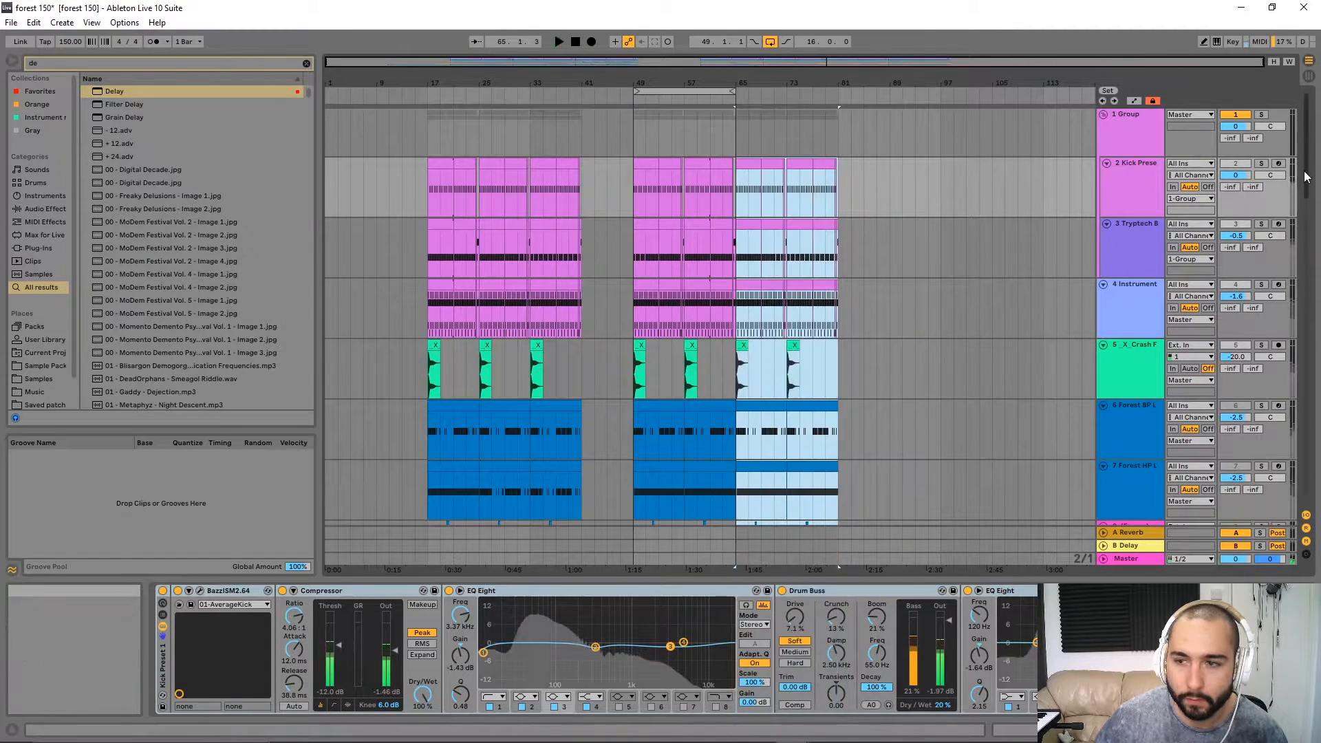
scroll(906, 331, down, 15)
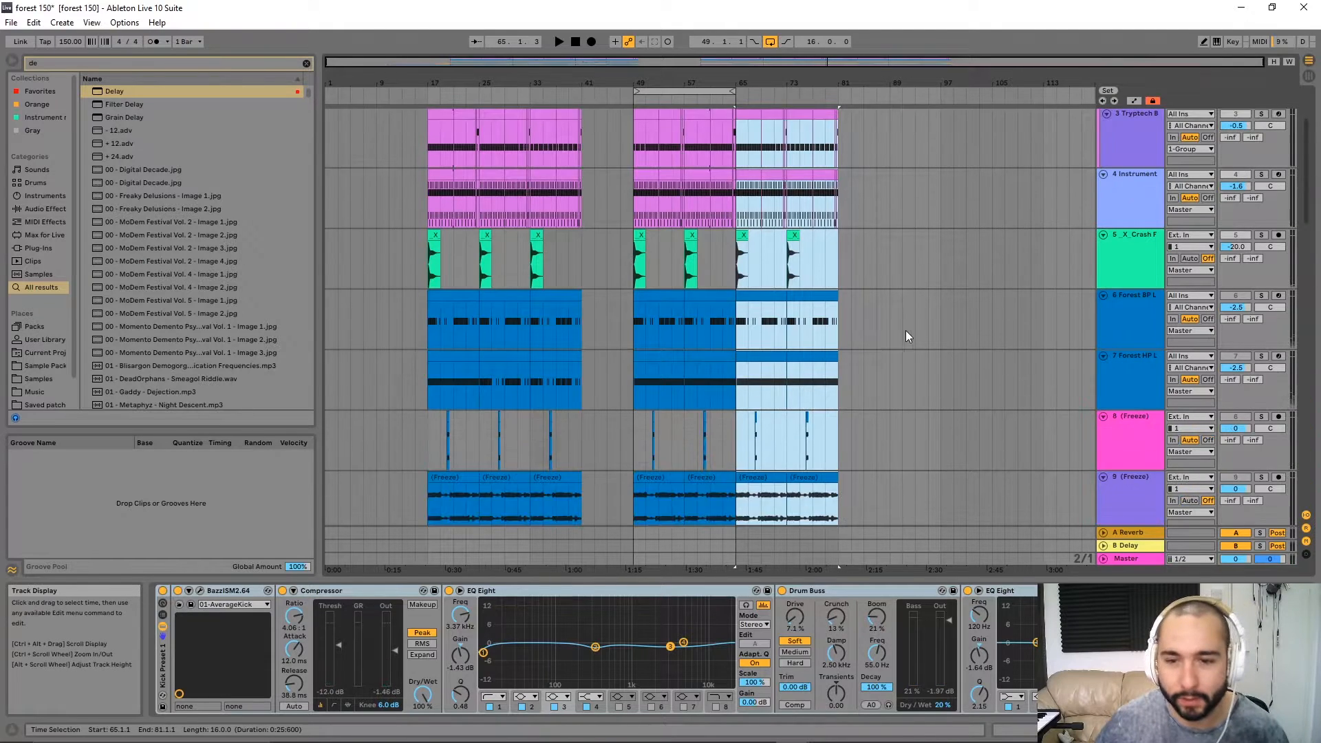
scroll(865, 401, down, 6)
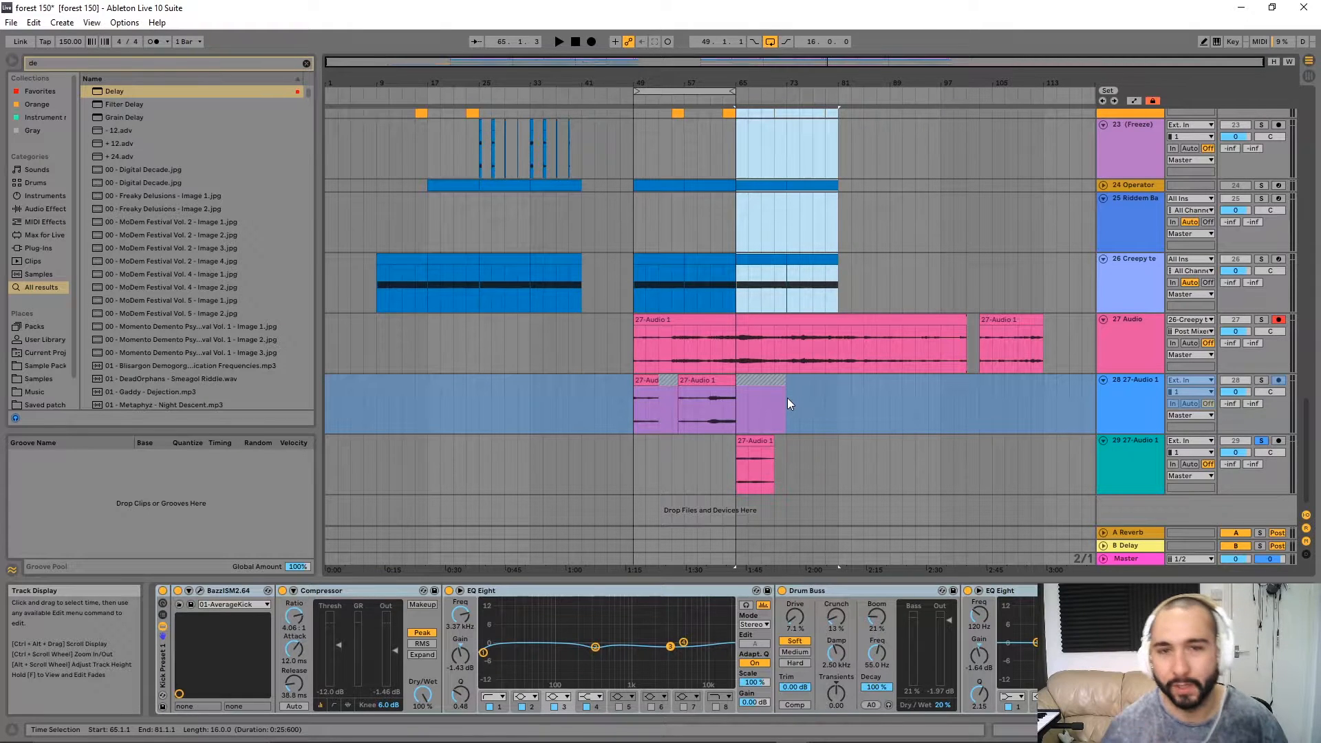
Play the arrangement from bar 65 to audition the frozen track 29 clip in the full mix.
scroll(787, 398, up, 4)
scroll(658, 433, down, 4)
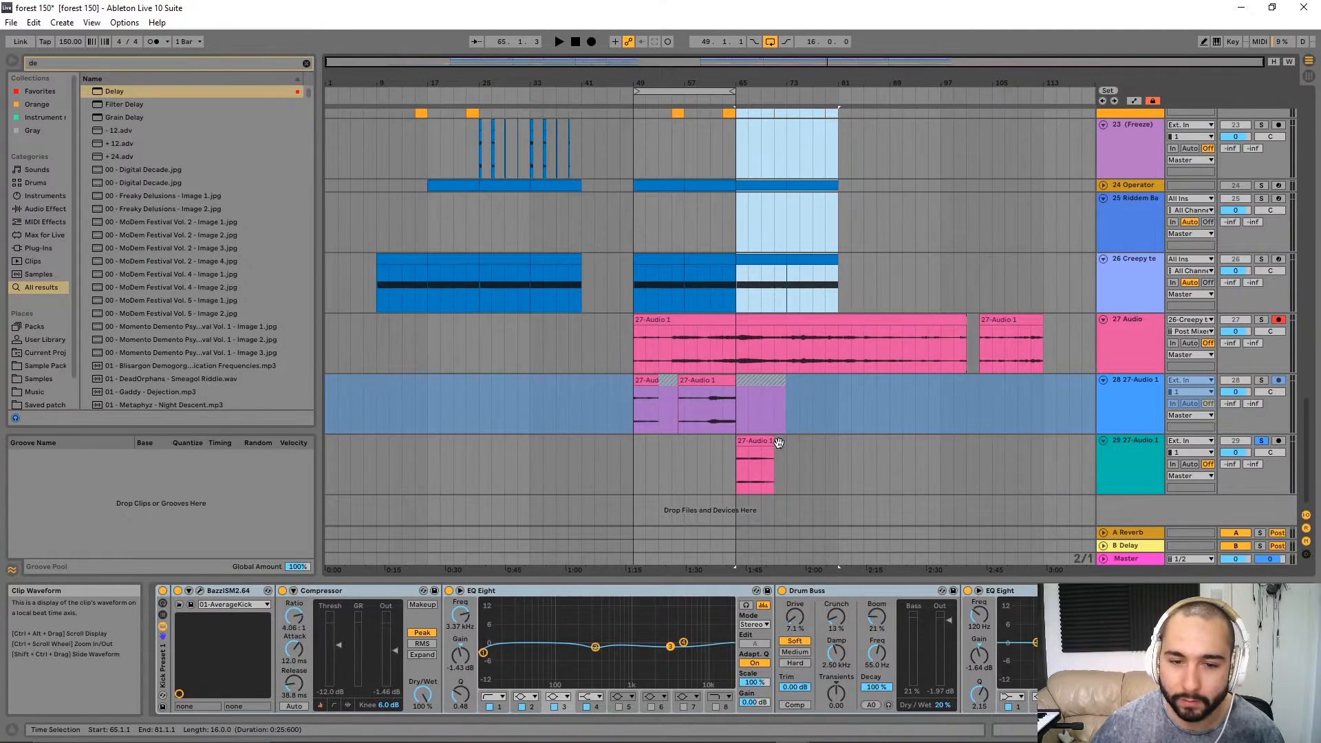
scroll(812, 406, up, 2)
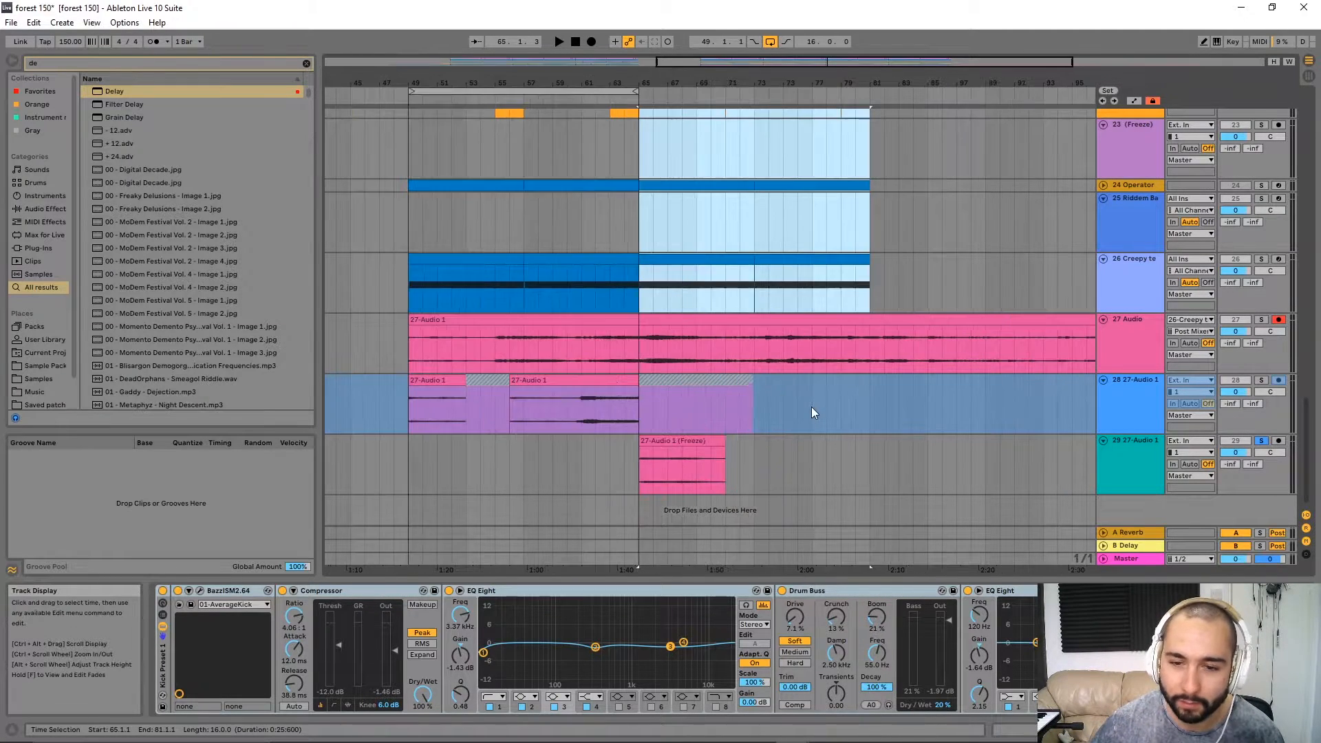
click(709, 474)
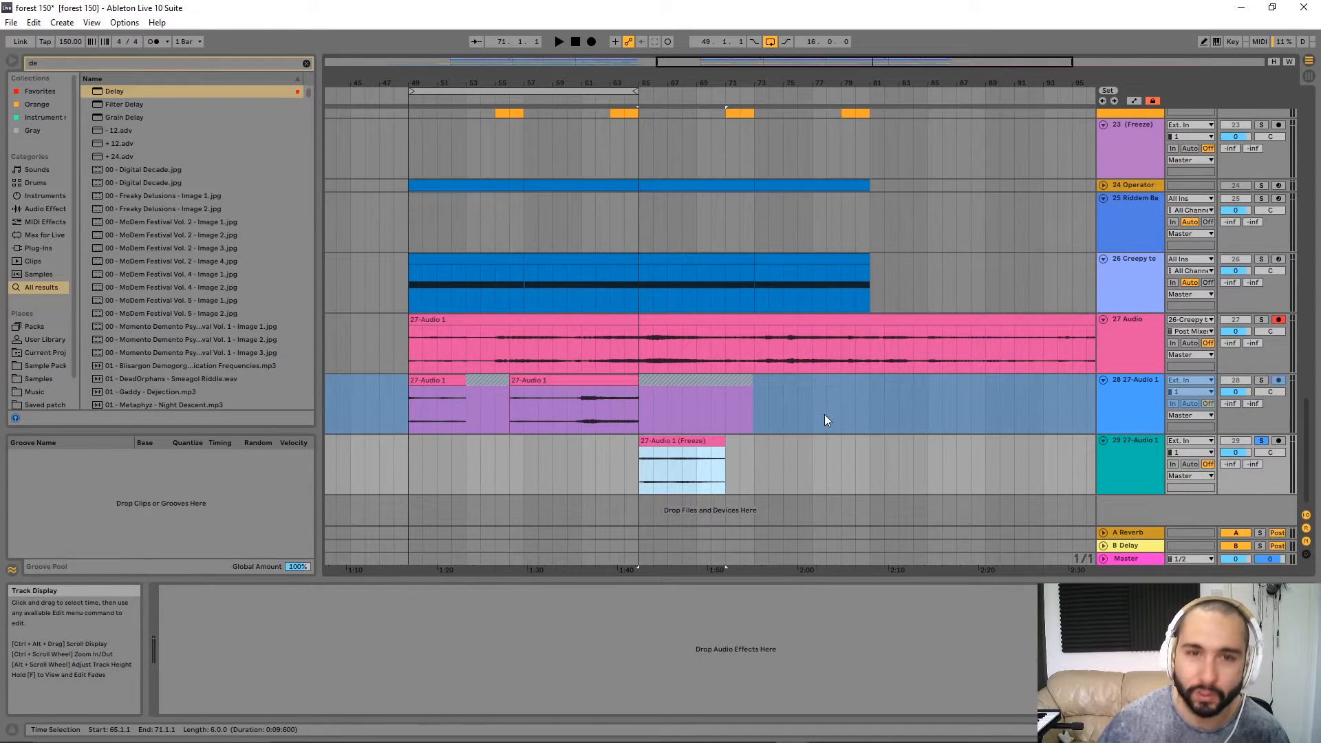
scroll(685, 437, right, 2)
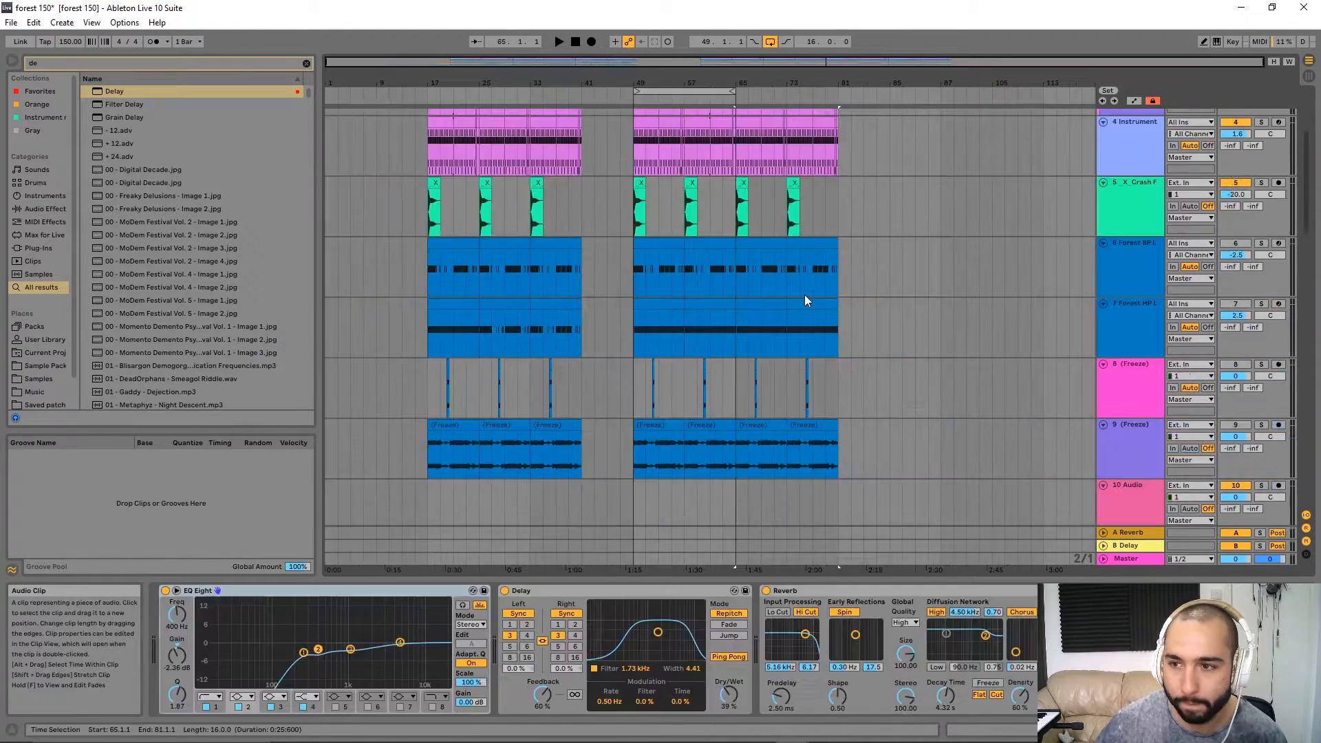
key(space)
scroll(795, 264, down, 1)
scroll(796, 263, down, 10)
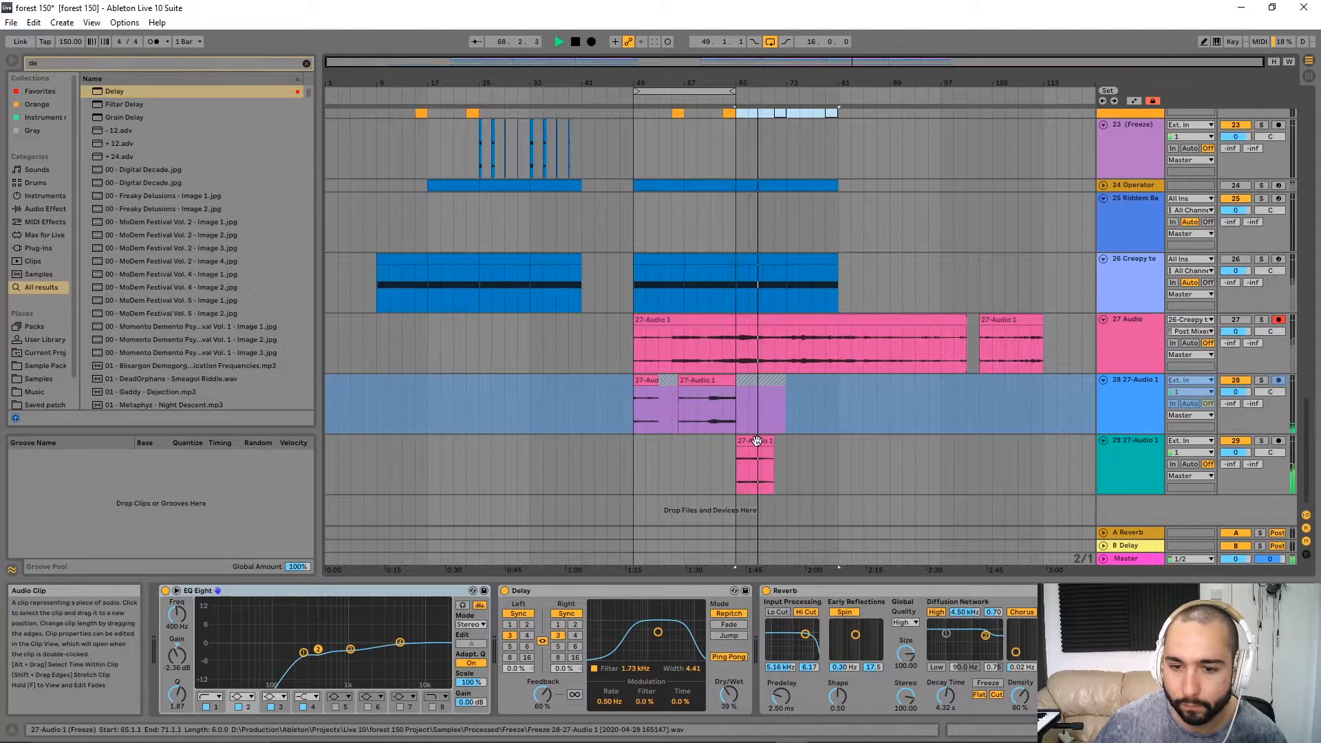
click(733, 480)
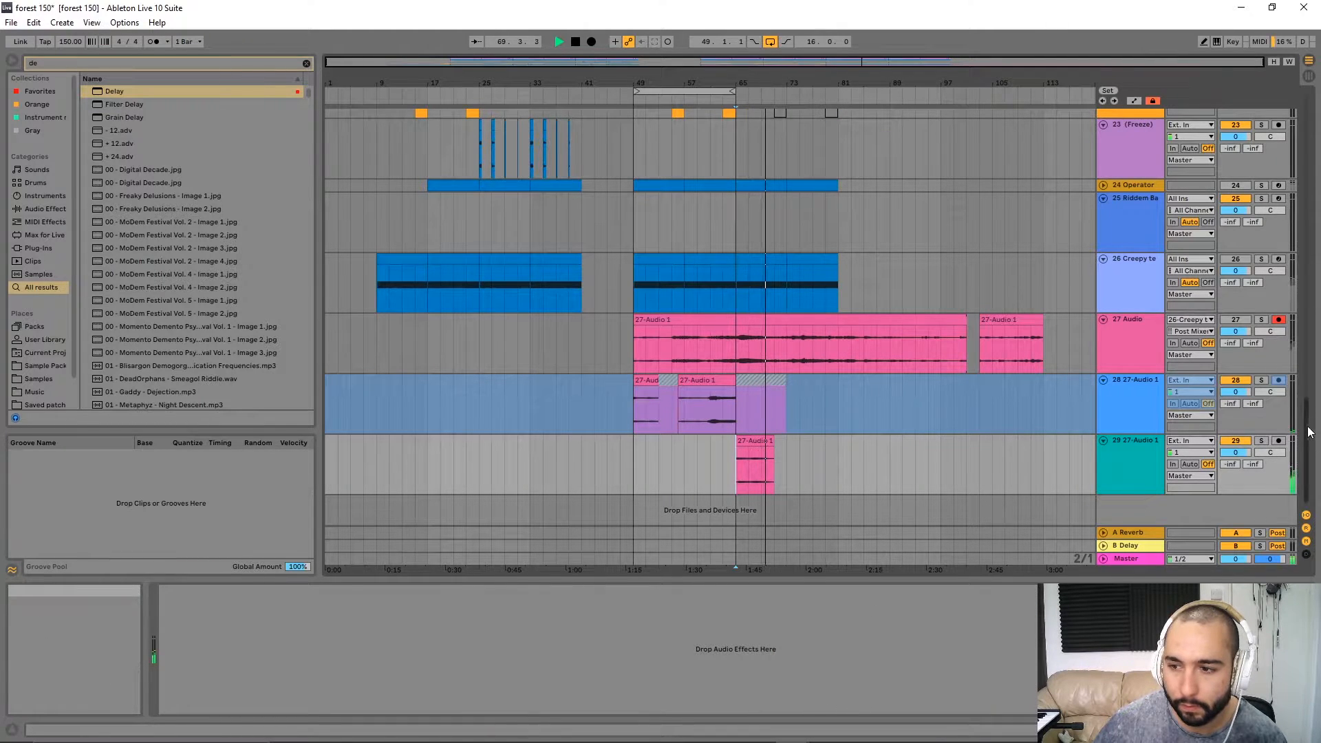
Duplicate bars 65 to 81 across all tracks into bars 81 to 97.
drag(1309, 432, 1313, 49)
shift+click(841, 180)
drag(747, 163, 828, 468)
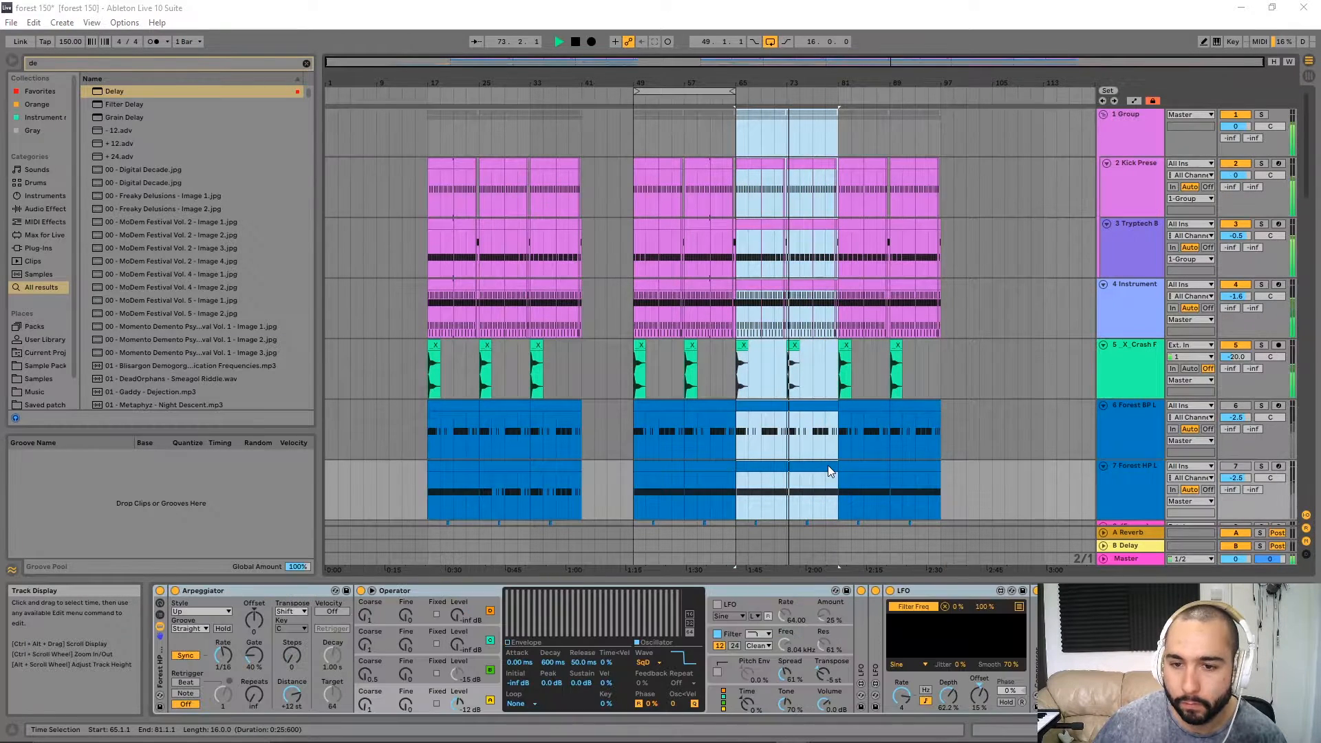
Clear bars 65 to 81 of the kick, bass, instrument and Forest tracks, keeping only the crash at bar 65.
scroll(828, 465, down, 3)
key(Delete)
click(845, 203)
drag(845, 202, 744, 212)
scroll(771, 343, down, 5)
drag(783, 377, 720, 30)
drag(815, 510, 831, 391)
scroll(831, 391, up, 4)
drag(650, 385, 689, 296)
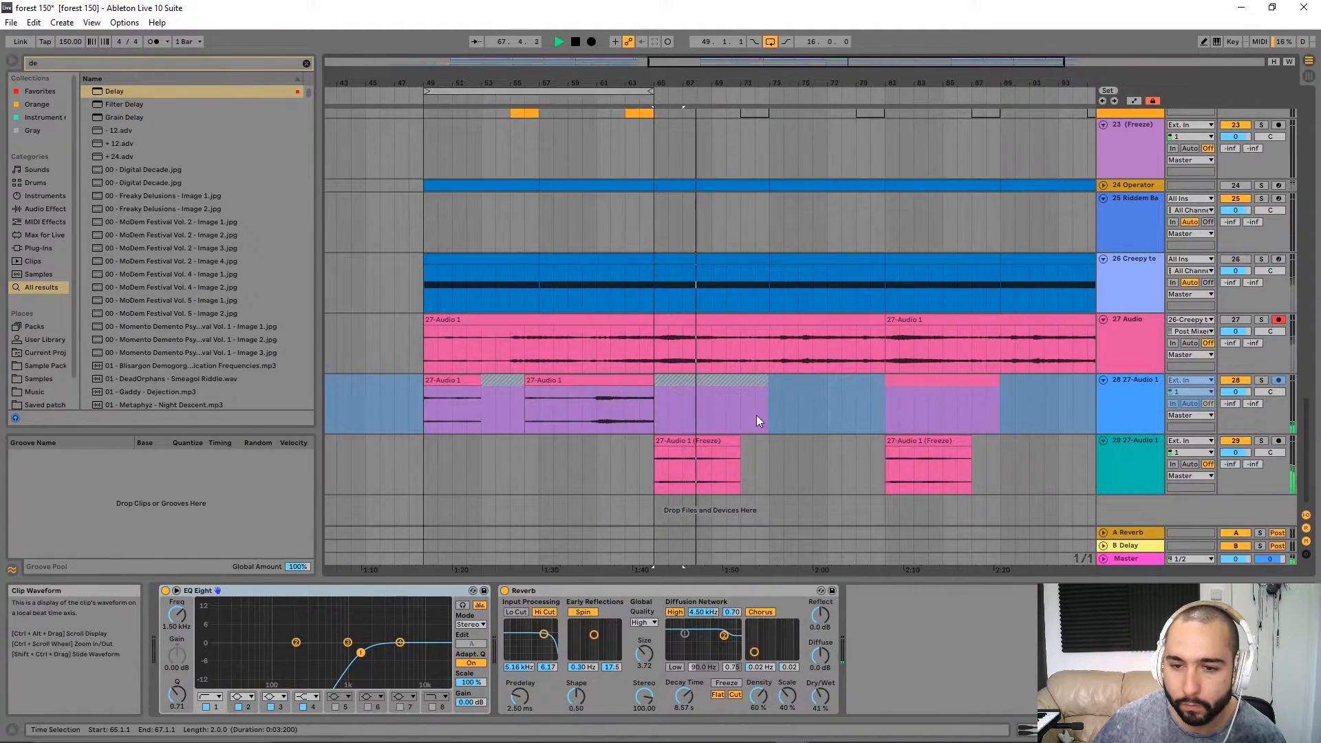
Audition the stripped-down break from bar 65, checking the frozen clips on track 29.
scroll(753, 406, right, 3)
click(816, 468)
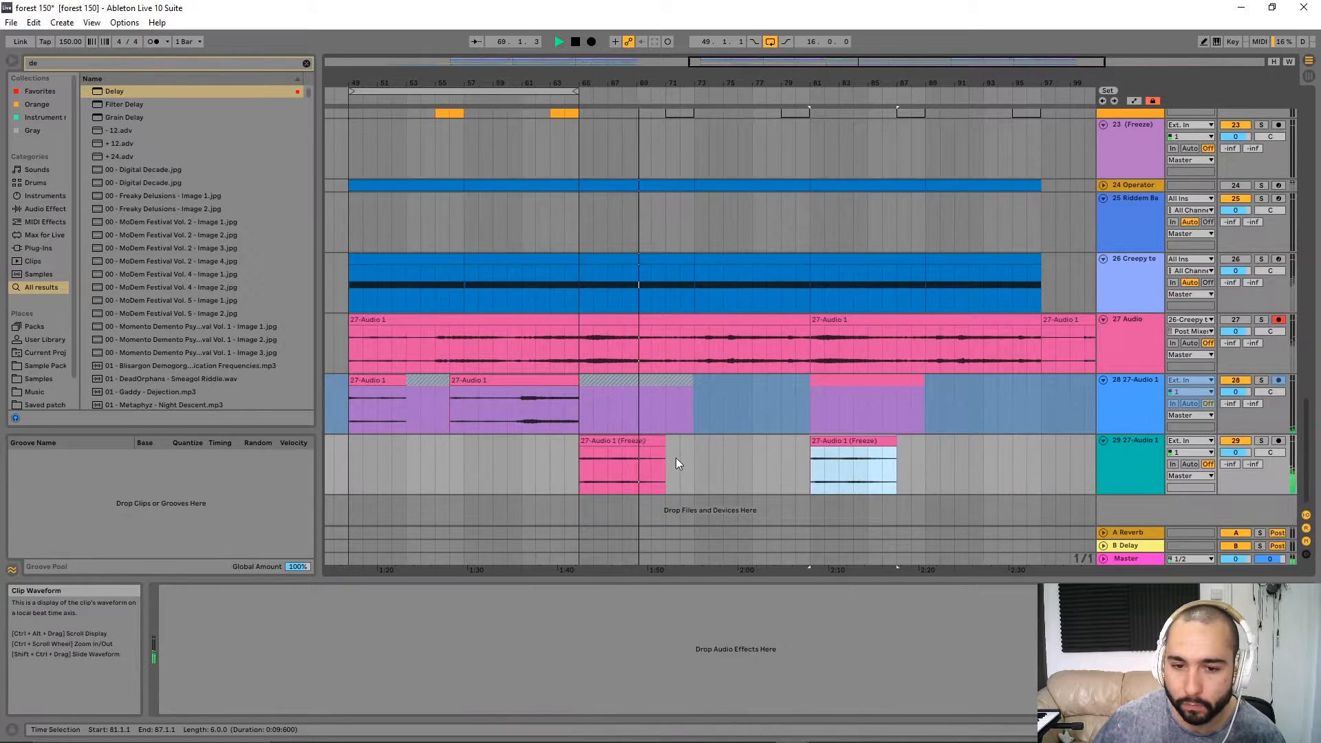
click(1143, 390)
click(584, 317)
click(584, 349)
key(space)
scroll(717, 253, up, 6)
scroll(688, 296, right, 2)
key(space)
scroll(1280, 365, up, 10)
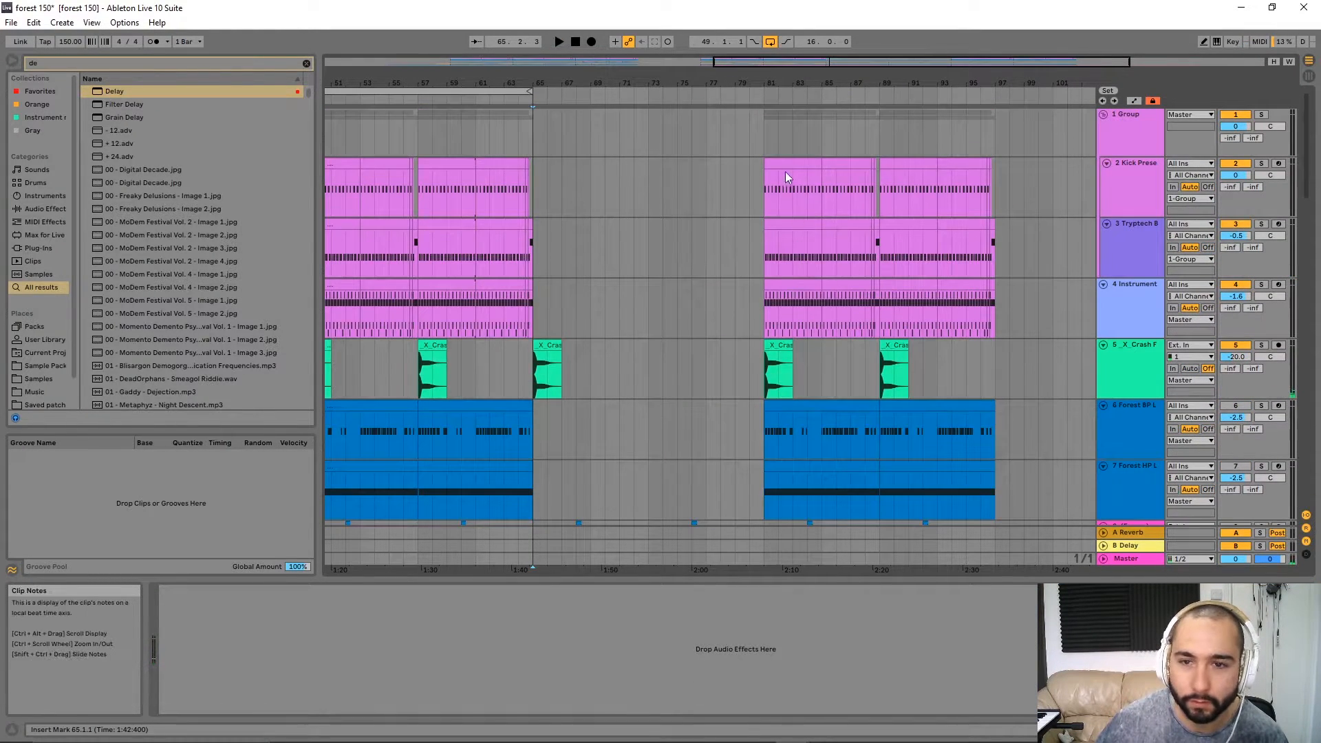
Copy the four-bar kick and bass section from bar 81 to bar 65 and repeat it up to bar 81.
click(789, 165)
click(797, 225)
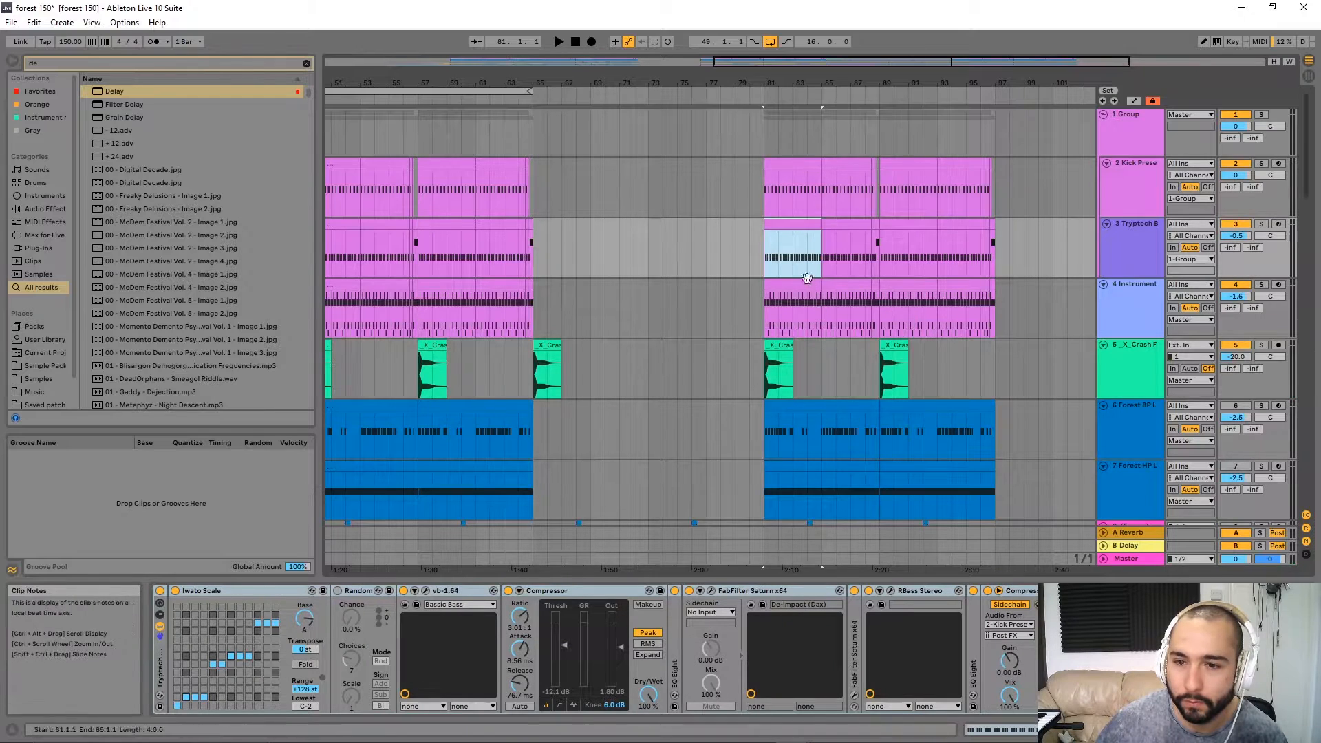
shift+click(804, 166)
drag(784, 177, 574, 192)
key(ctrl+d)
key(ctrl+d)
key(ctrl+d)
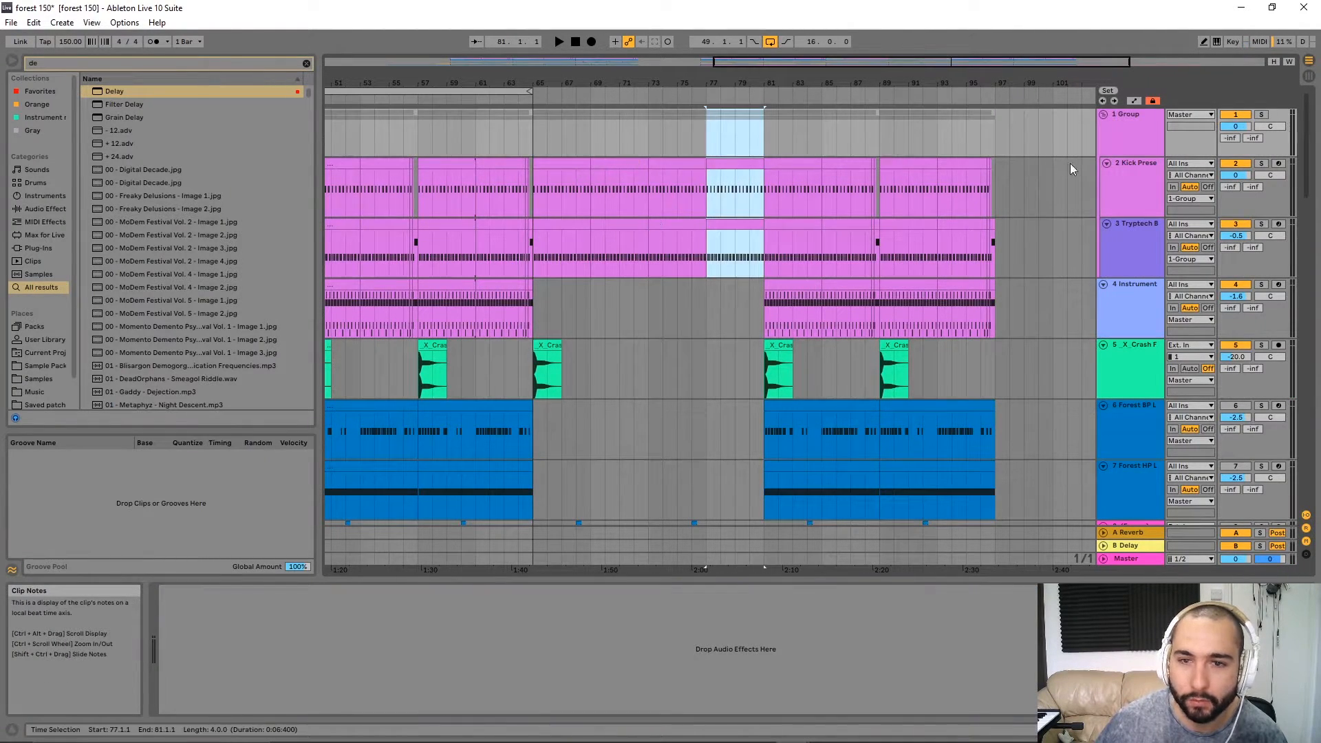
Show the automation lanes, search the browser for "eq" and add EQ Eight to the 1 Group track.
text(a)
text(q)
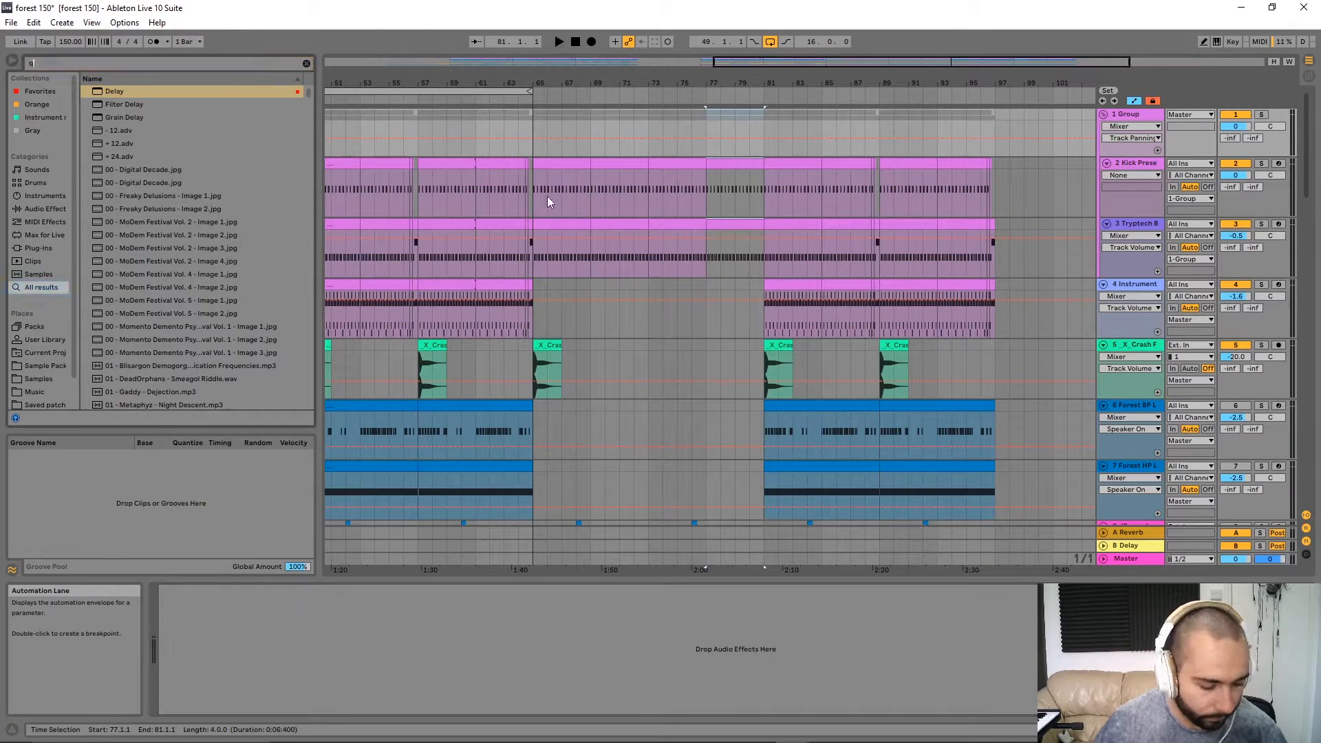
text(e)
key(ctrl+f)
text(eq)
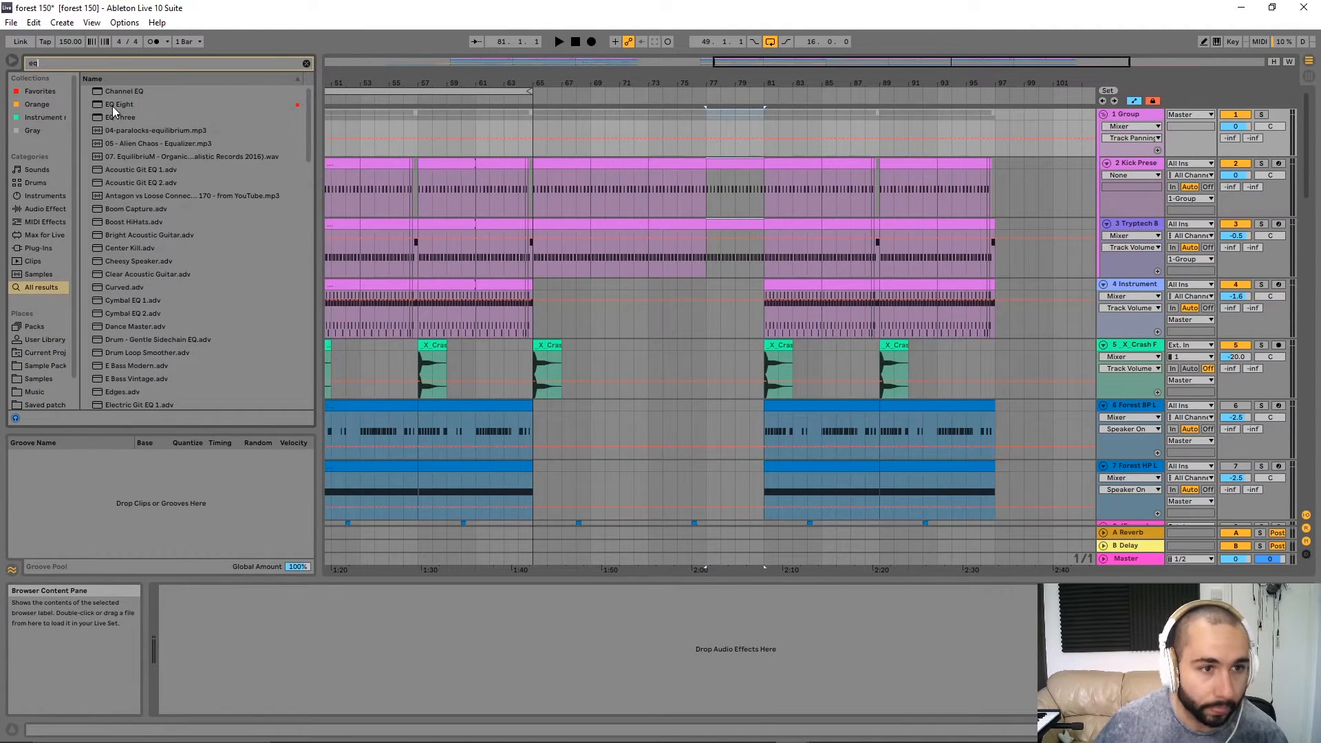
drag(113, 107, 735, 137)
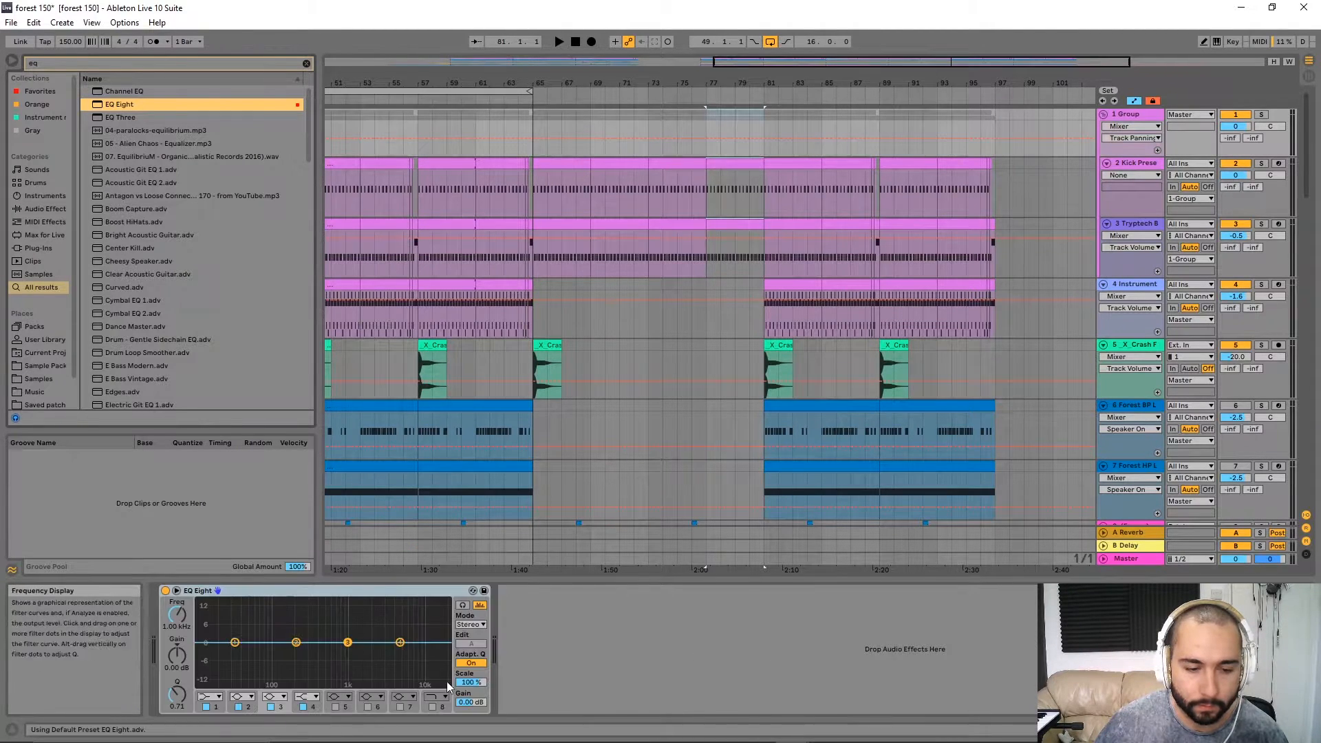
Set EQ Eight band 1 to a low cut at its lowest frequency and enable band 8 as a high cut at 22.0 kHz.
click(213, 698)
click(208, 627)
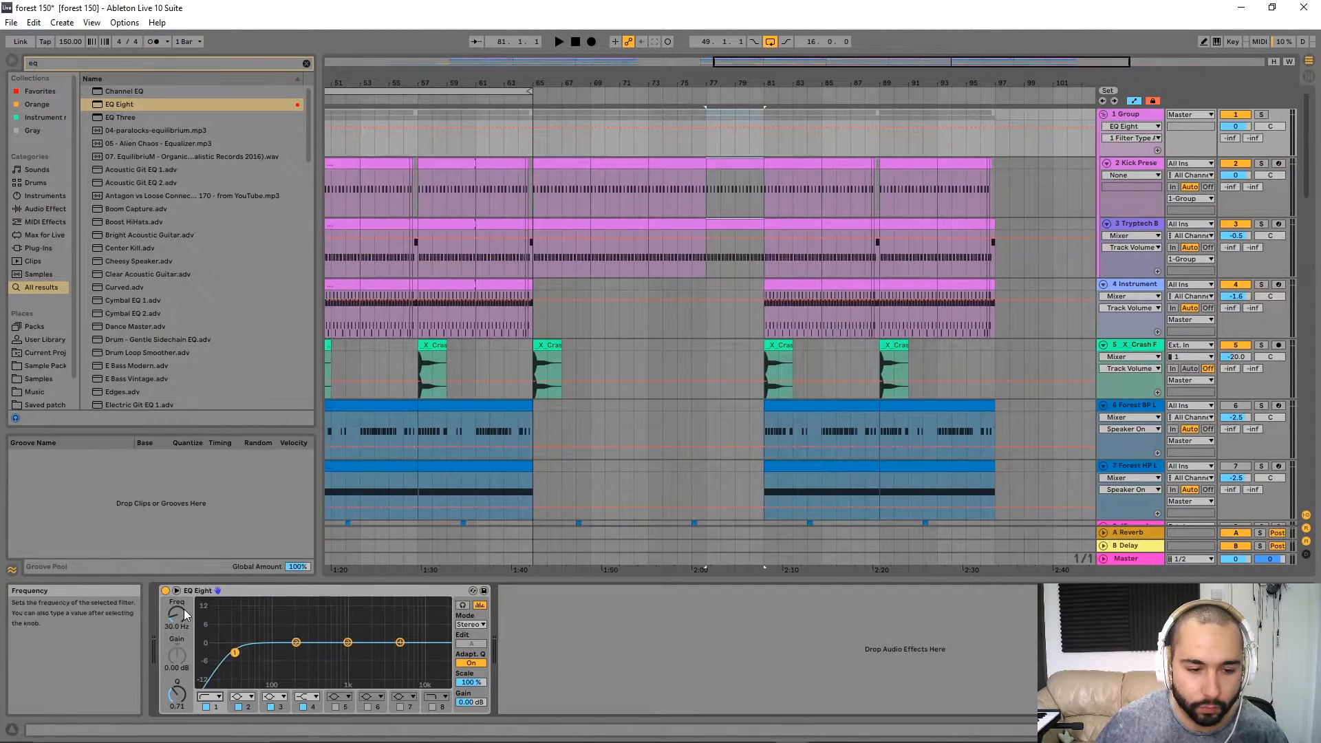
click(433, 707)
drag(186, 625, 185, 599)
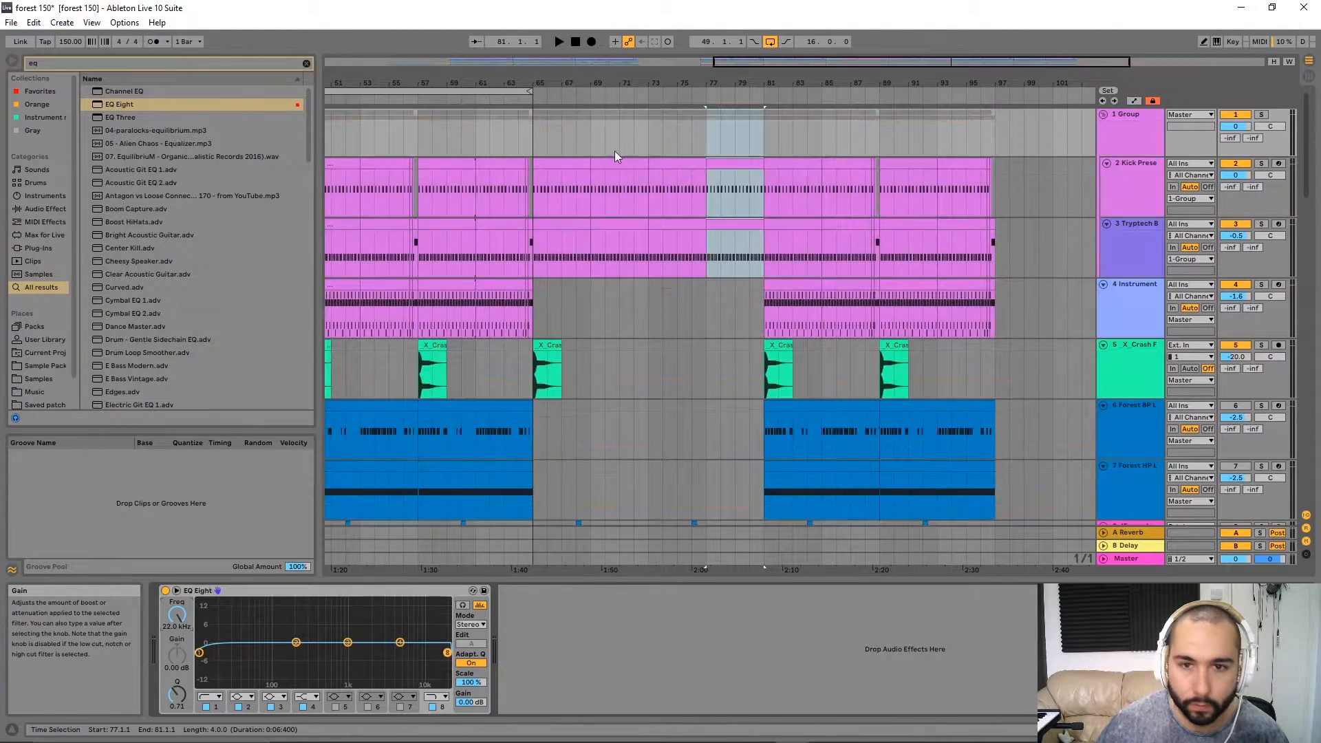
Automate the group's band 8 frequency as a curve rising from 10.0 Hz across bars 65 to 81, and play it.
drag(177, 614, 176, 681)
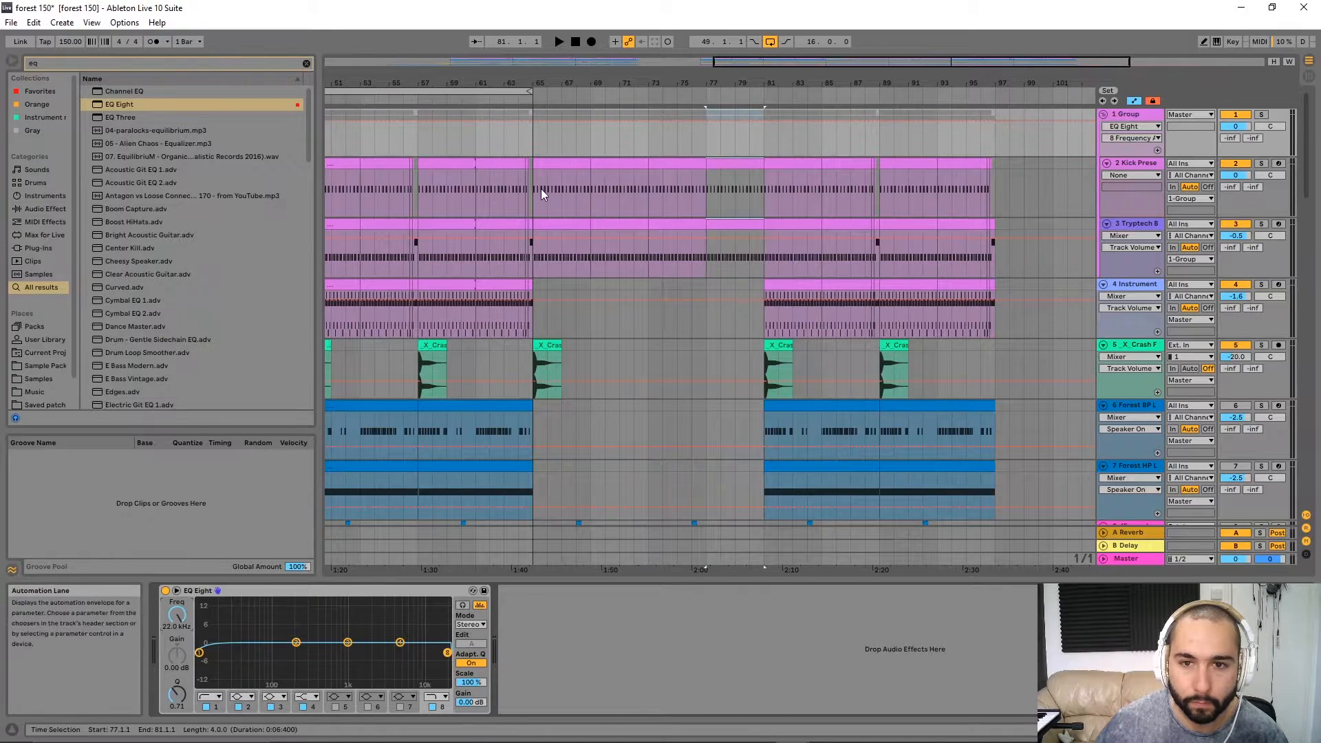
drag(534, 145, 717, 138)
key(space)
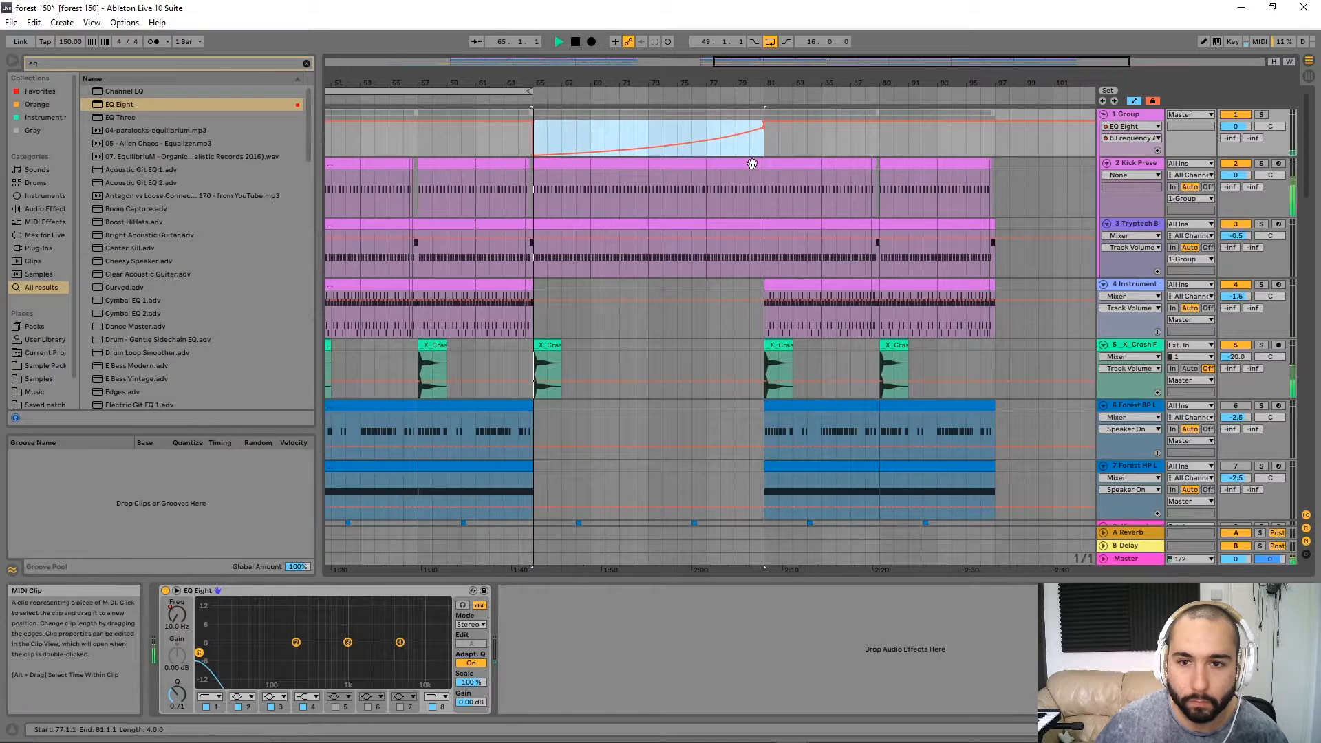
click(710, 200)
Shorten the bass clip to end at bar 80 and the kick clip to end just before bar 81, then hide automation.
ctrl+scroll(750, 193, up, 3)
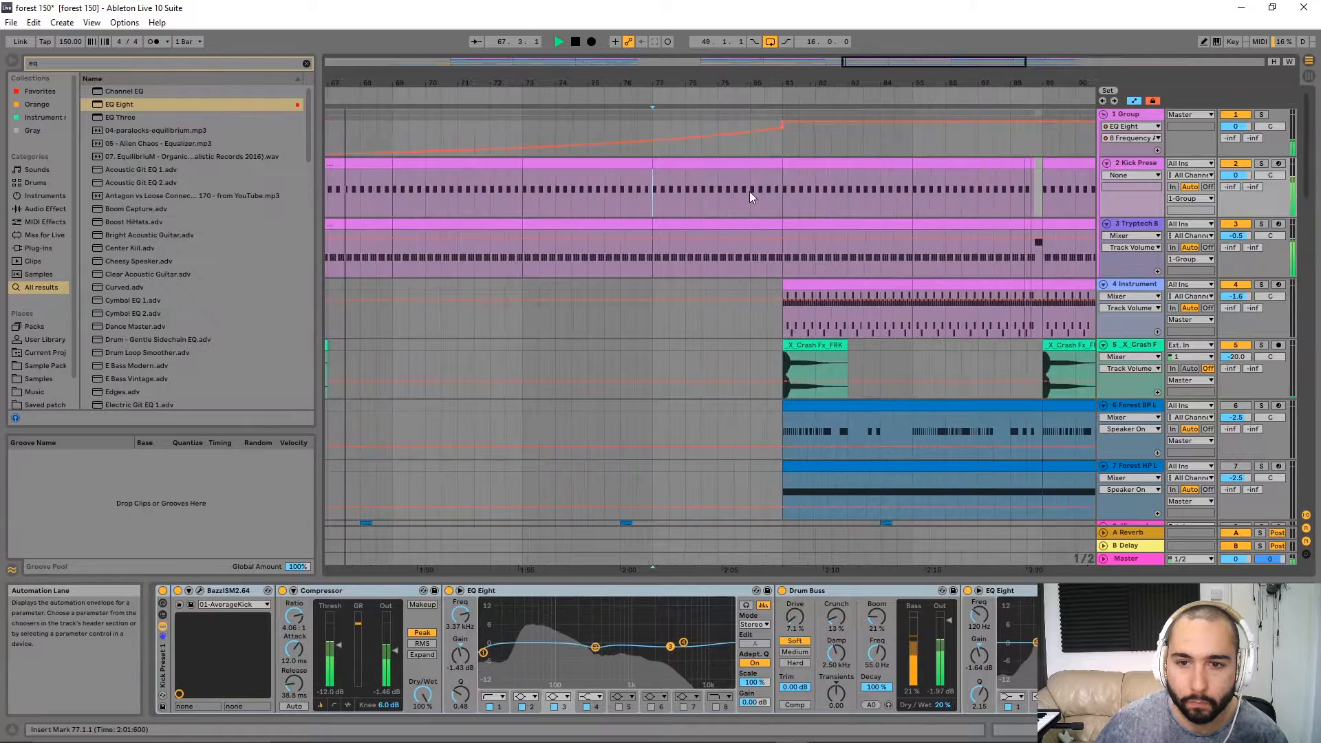
drag(780, 225, 753, 230)
ctrl+scroll(766, 210, up, 3)
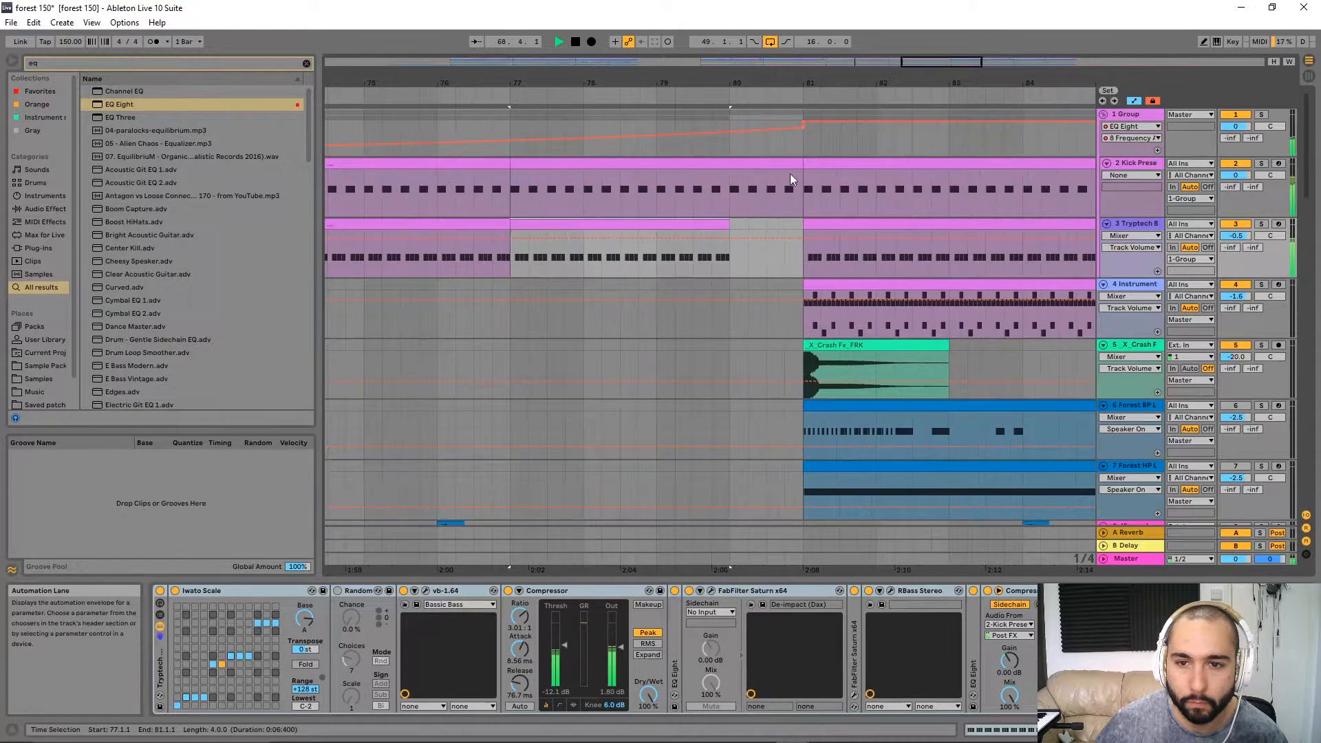
drag(800, 164, 750, 166)
key(a)
Extend the first frozen clip on track 29 to bar 72 and audition it from bar 69.
ctrl+alt+drag(525, 510, 559, 3)
ctrl+scroll(562, 493, down, 5)
ctrl+alt+drag(561, 492, 646, 6)
drag(616, 444, 675, 447)
click(593, 476)
key(space)
key(space)
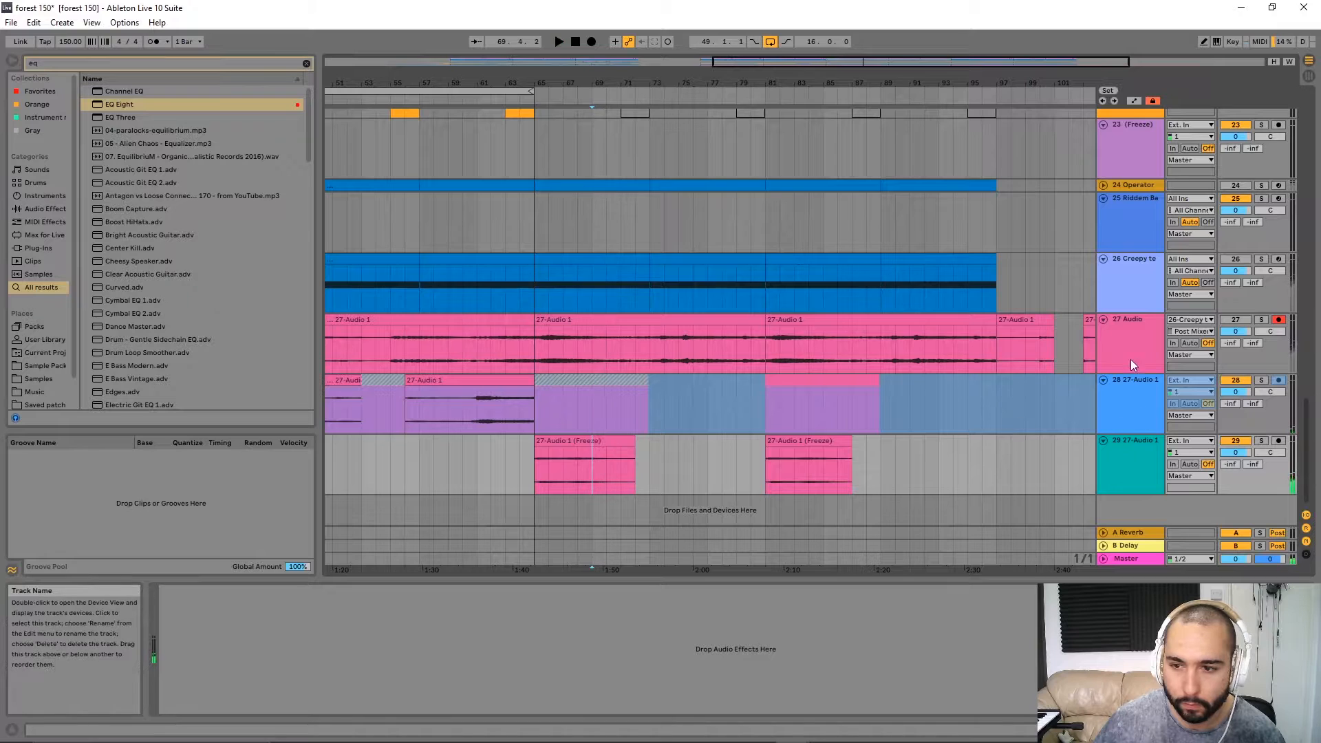
Unfreeze track 28 so its clips and Delay become editable.
click(1131, 365)
ctrl+alt+drag(608, 418, 752, 398)
ctrl+scroll(753, 398, down, 4)
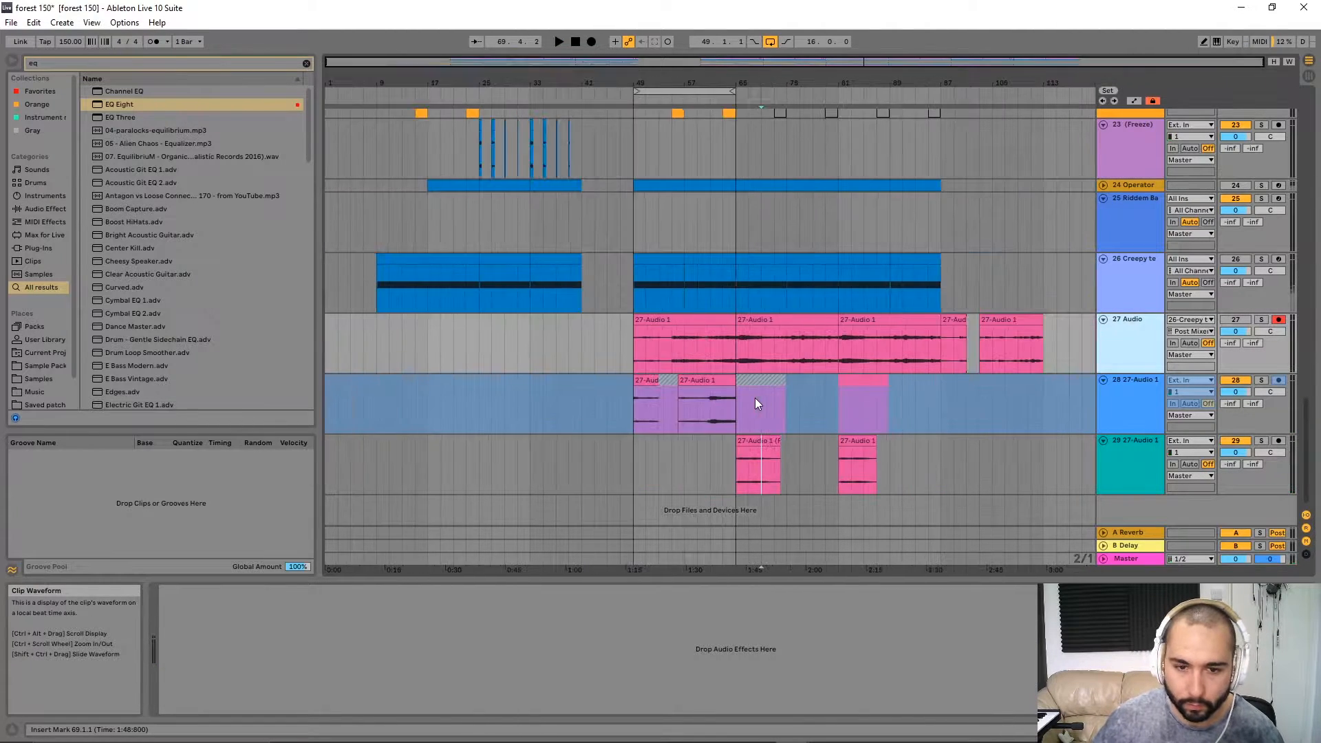
click(696, 397)
right_click(1122, 400)
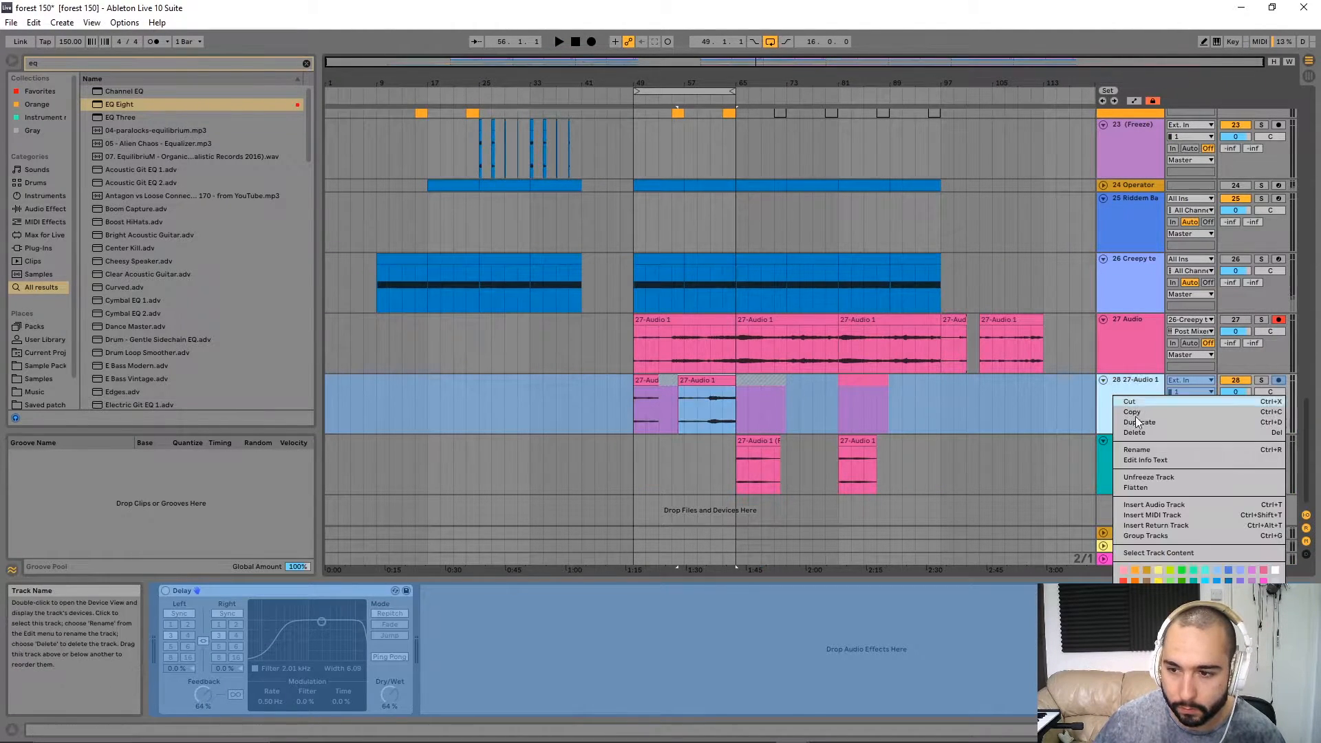
click(1142, 487)
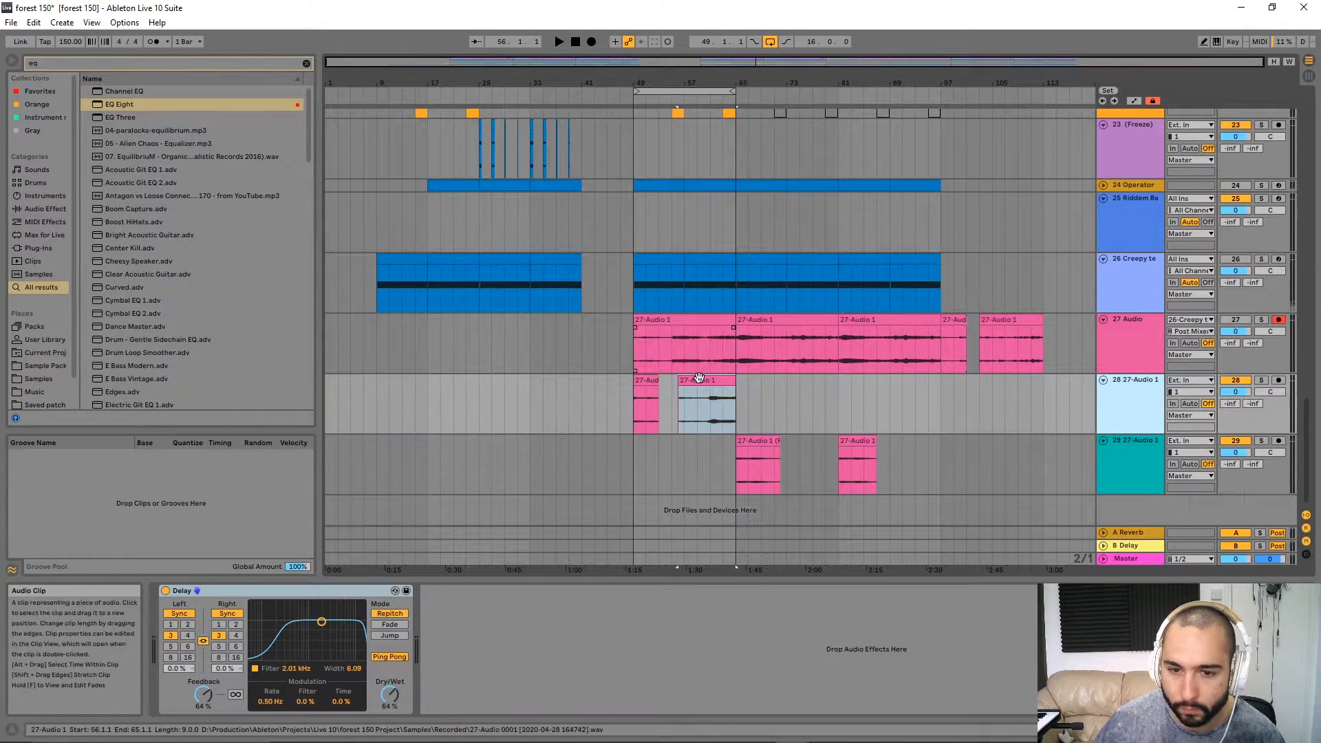
Move the second clip on track 28 to start at bar 70 and audition it.
drag(726, 380, 809, 390)
key(space)
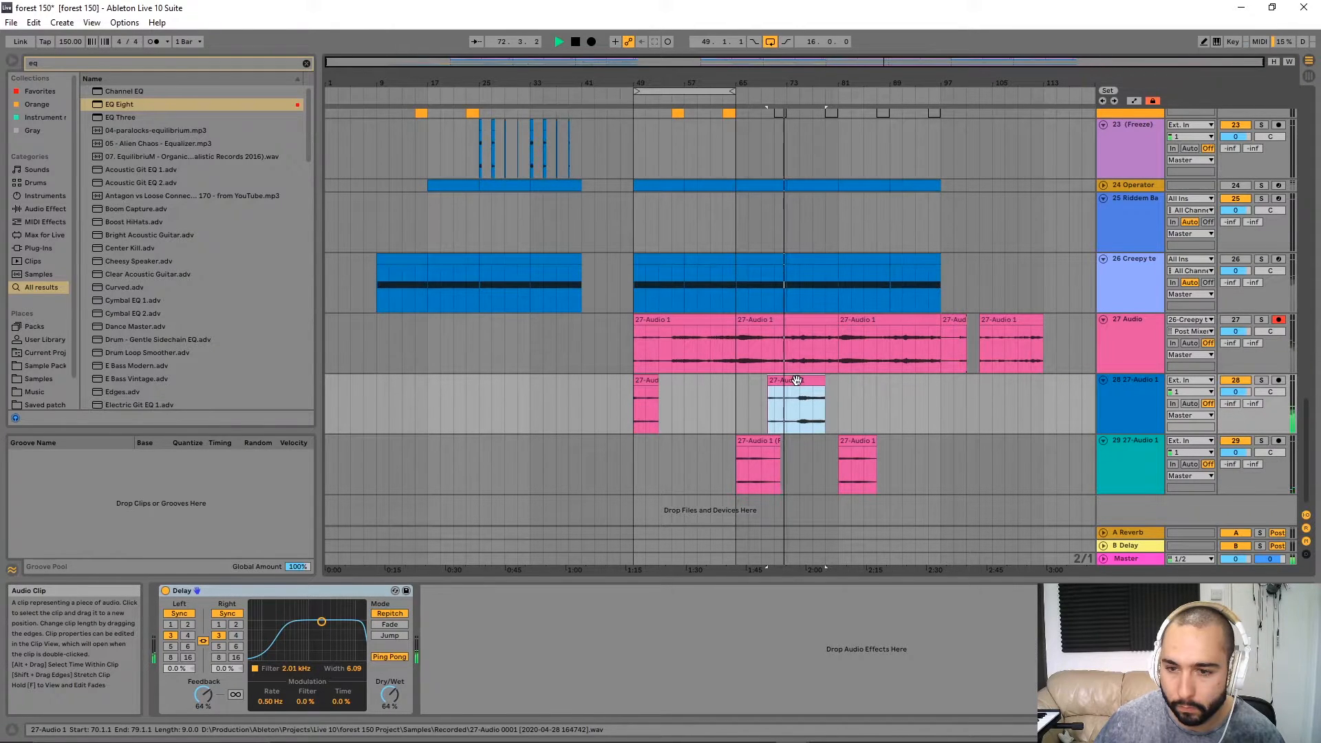
drag(830, 384, 866, 387)
click(813, 382)
Delete bars 77 to 79 from the end of the moved track 28 clip and listen to the delay tail.
ctrl+scroll(820, 398, up, 3)
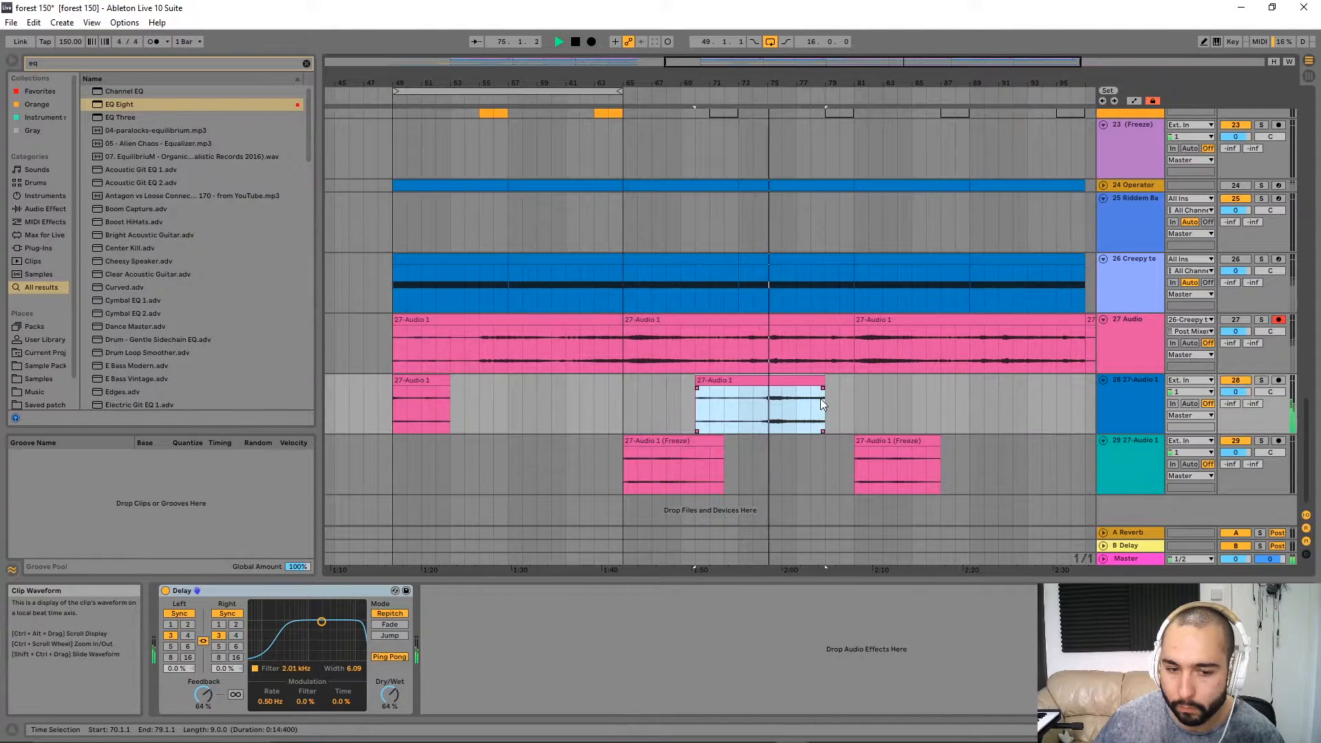
drag(795, 404, 829, 402)
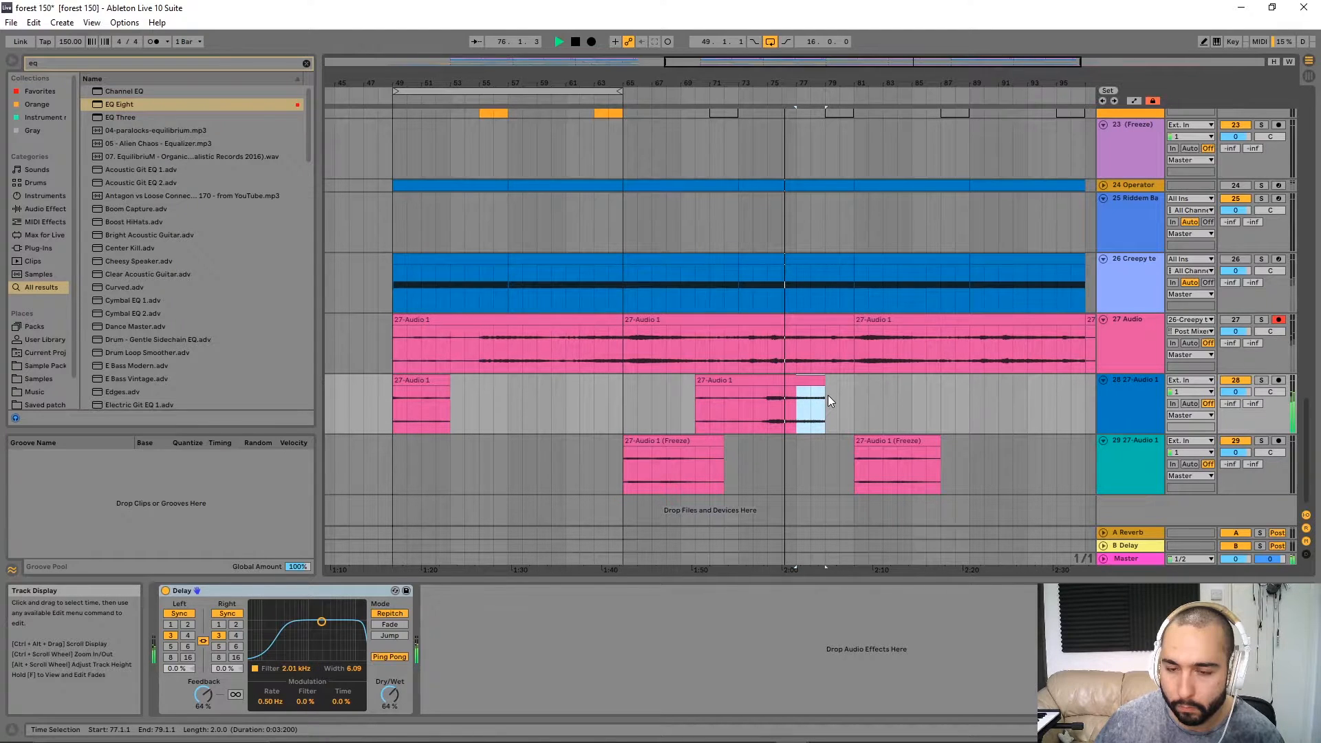
key(Delete)
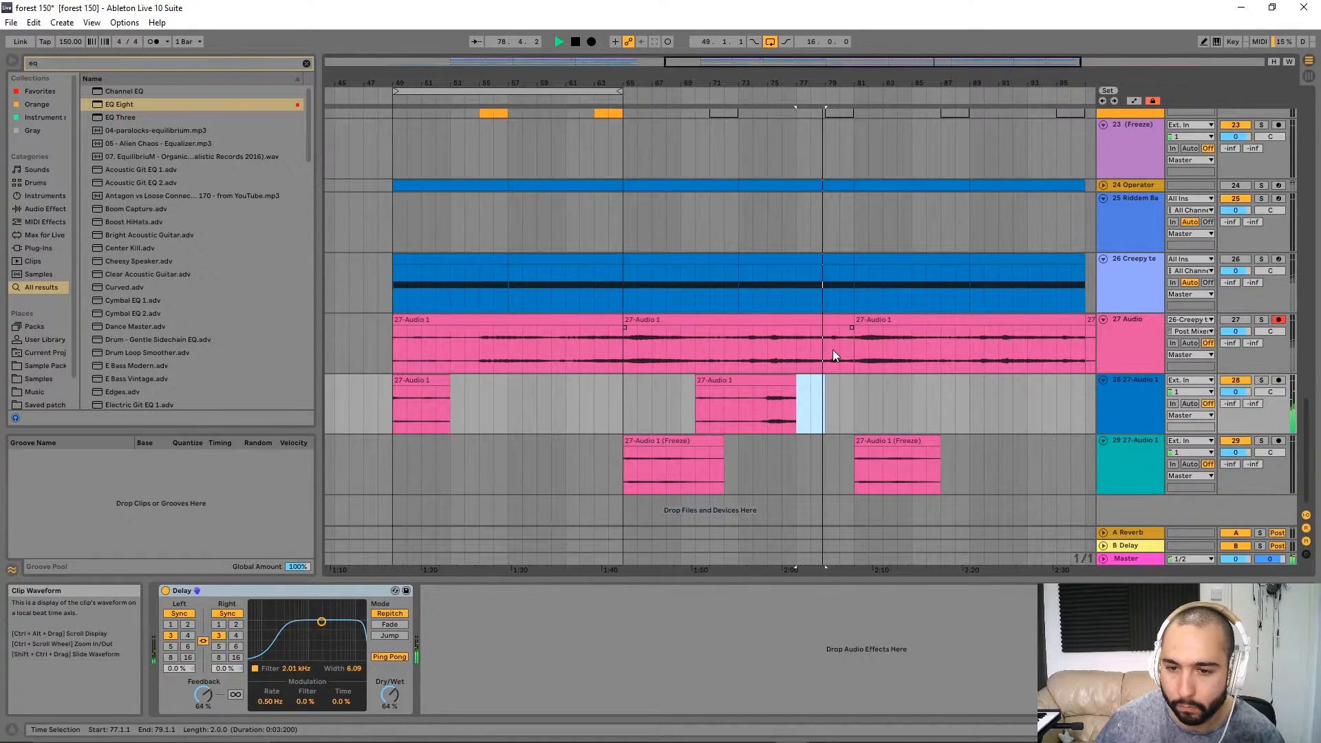
ctrl+alt+drag(875, 301, 765, 259)
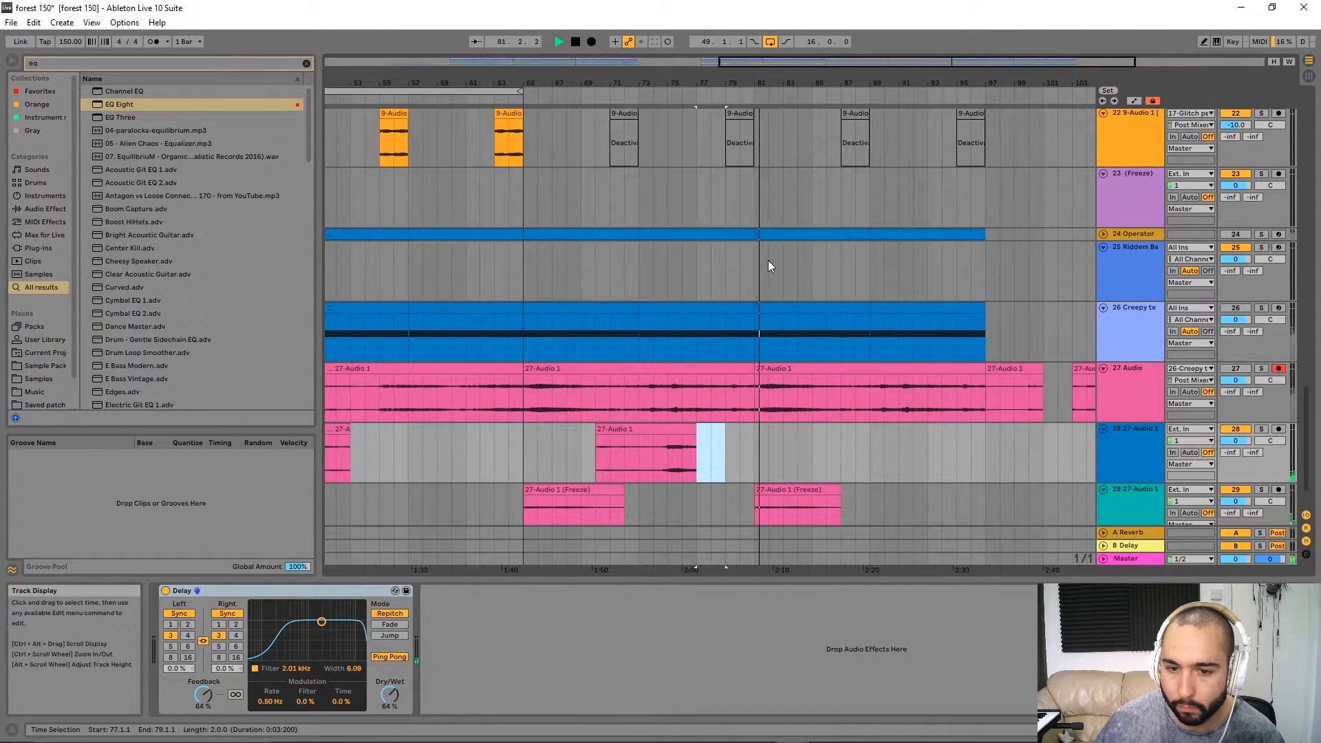
Reactivate the clips at bar 81 on track 20 and bar 79 on track 22 and audition them.
ctrl+alt+drag(787, 224, 763, 182)
ctrl+alt+drag(423, 361, 457, 303)
ctrl+drag(424, 234, 768, 244)
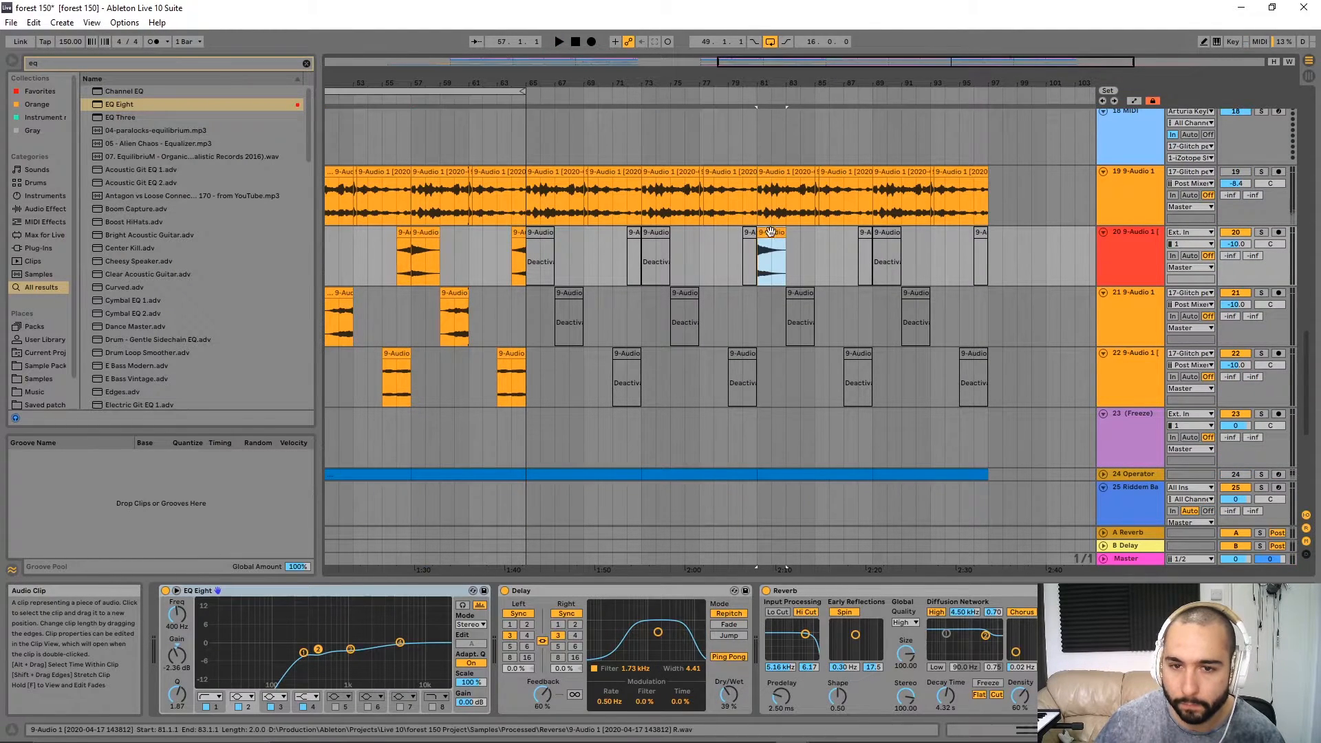
click(746, 353)
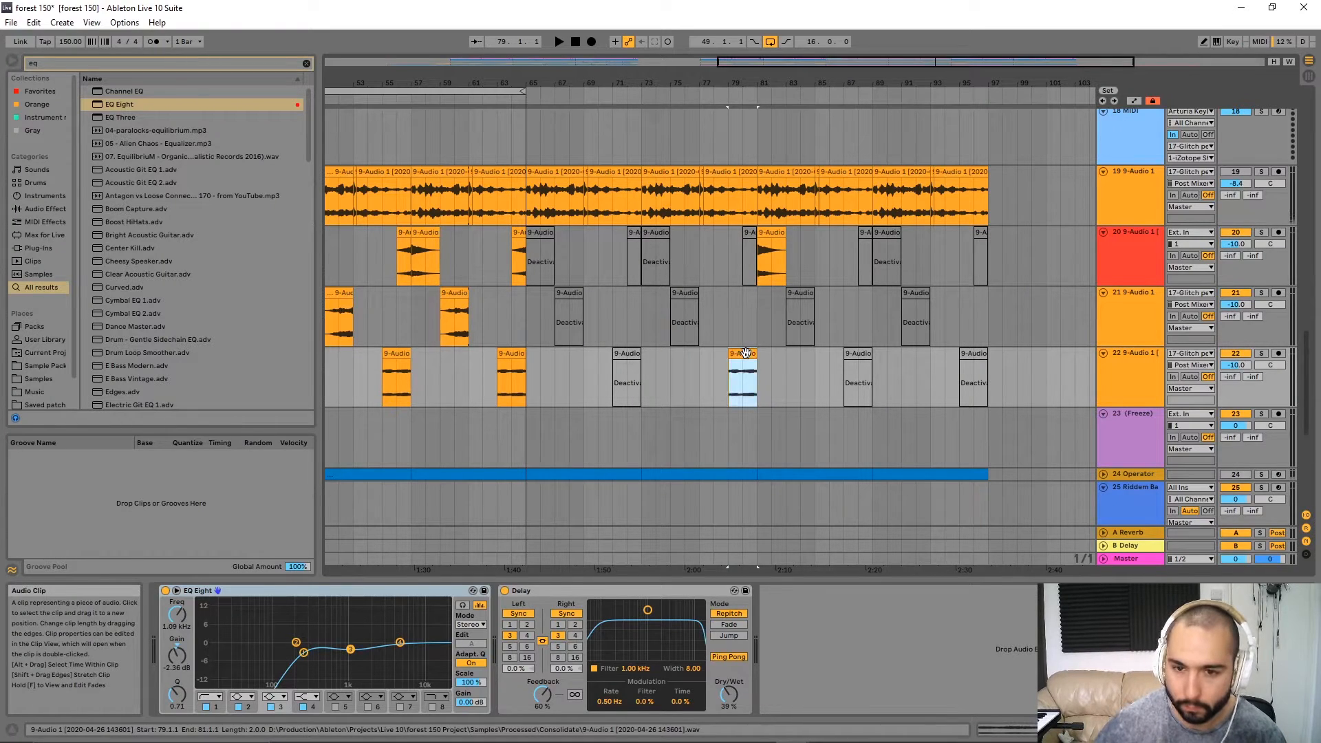
key(space)
ctrl+alt+drag(756, 377, 748, 302)
scroll(747, 301, up, 3)
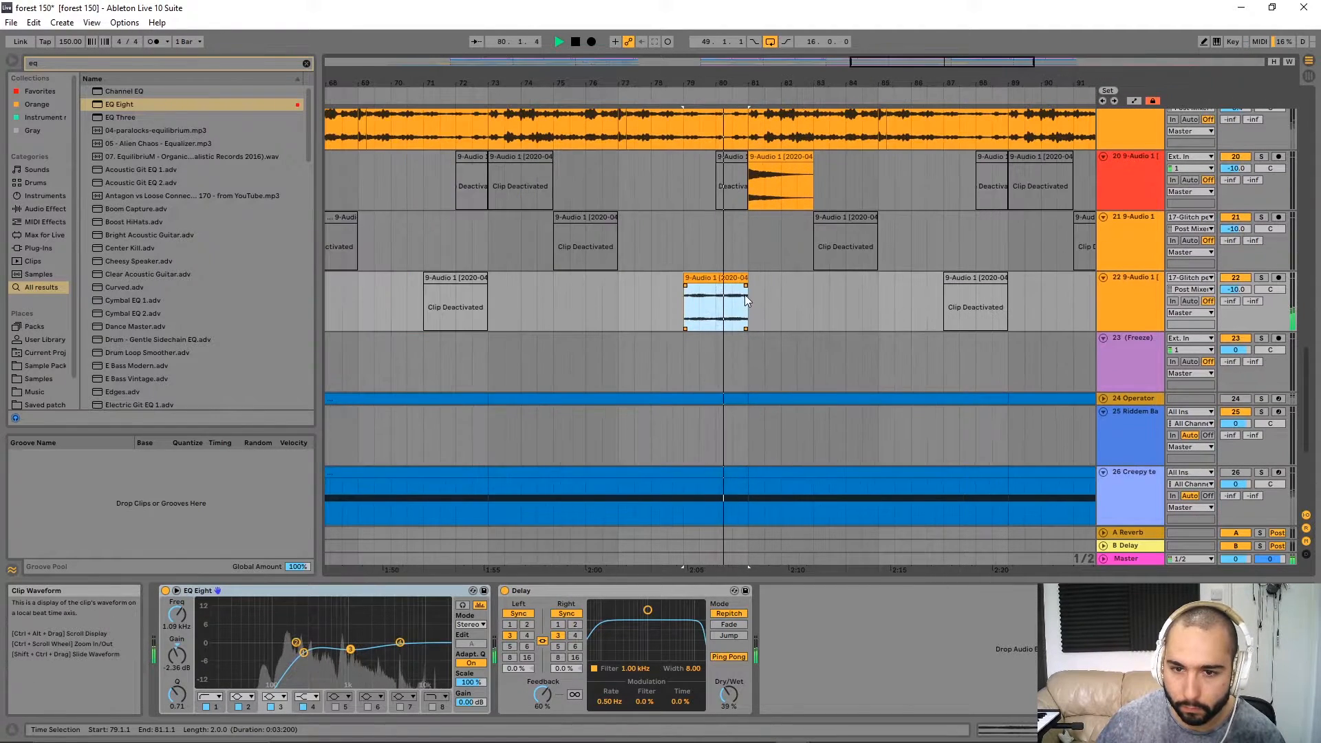
scroll(655, 224, down, 3)
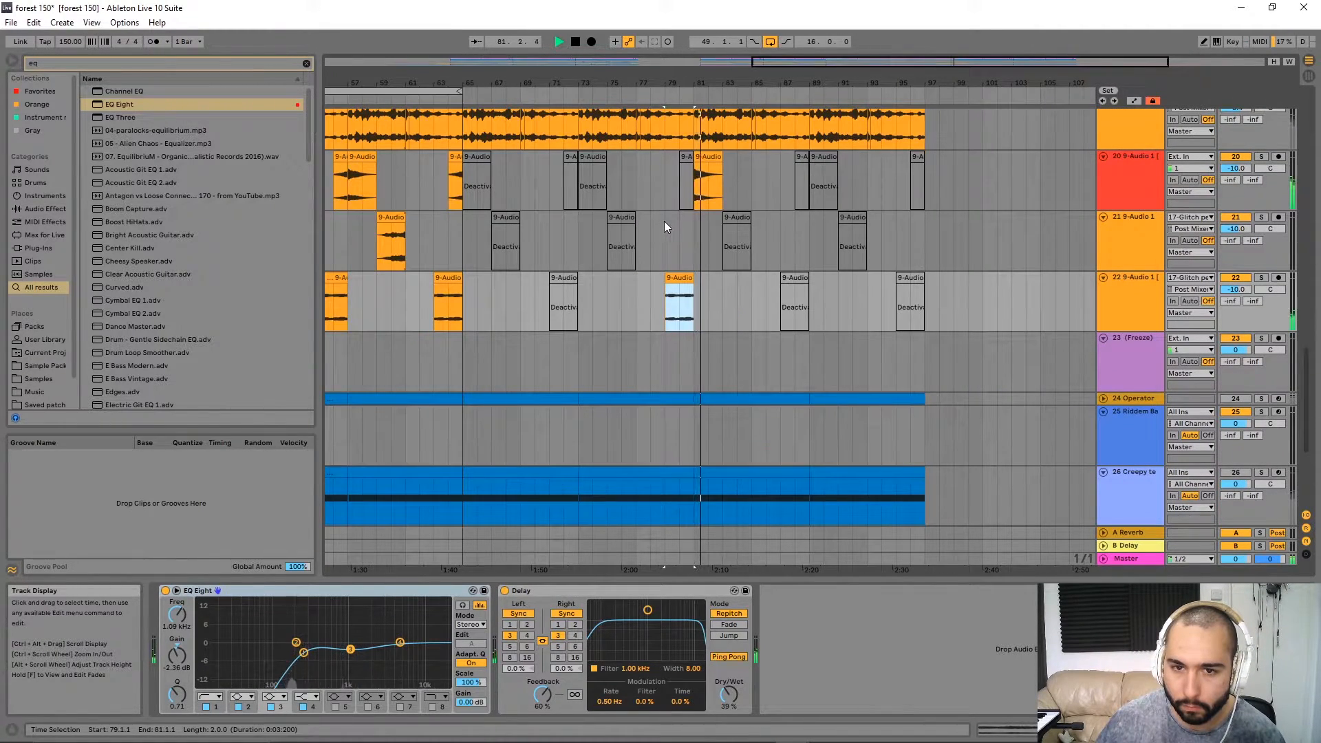
Play from bar 77 and reactivate the short clip at bar 80 on track 20.
scroll(656, 261, up, 1)
click(650, 284)
key(space)
key(space)
scroll(696, 309, up, 3)
scroll(702, 296, down, 3)
drag(699, 294, 677, 274)
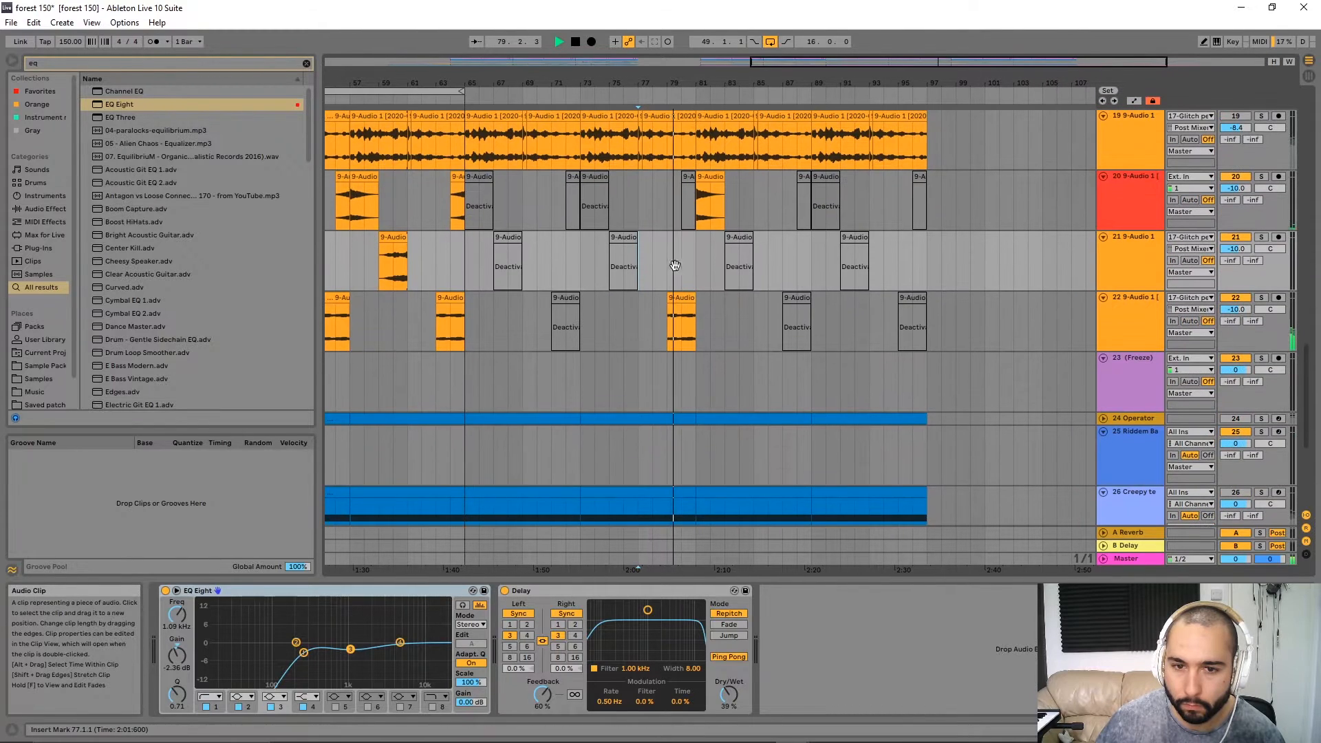
click(687, 176)
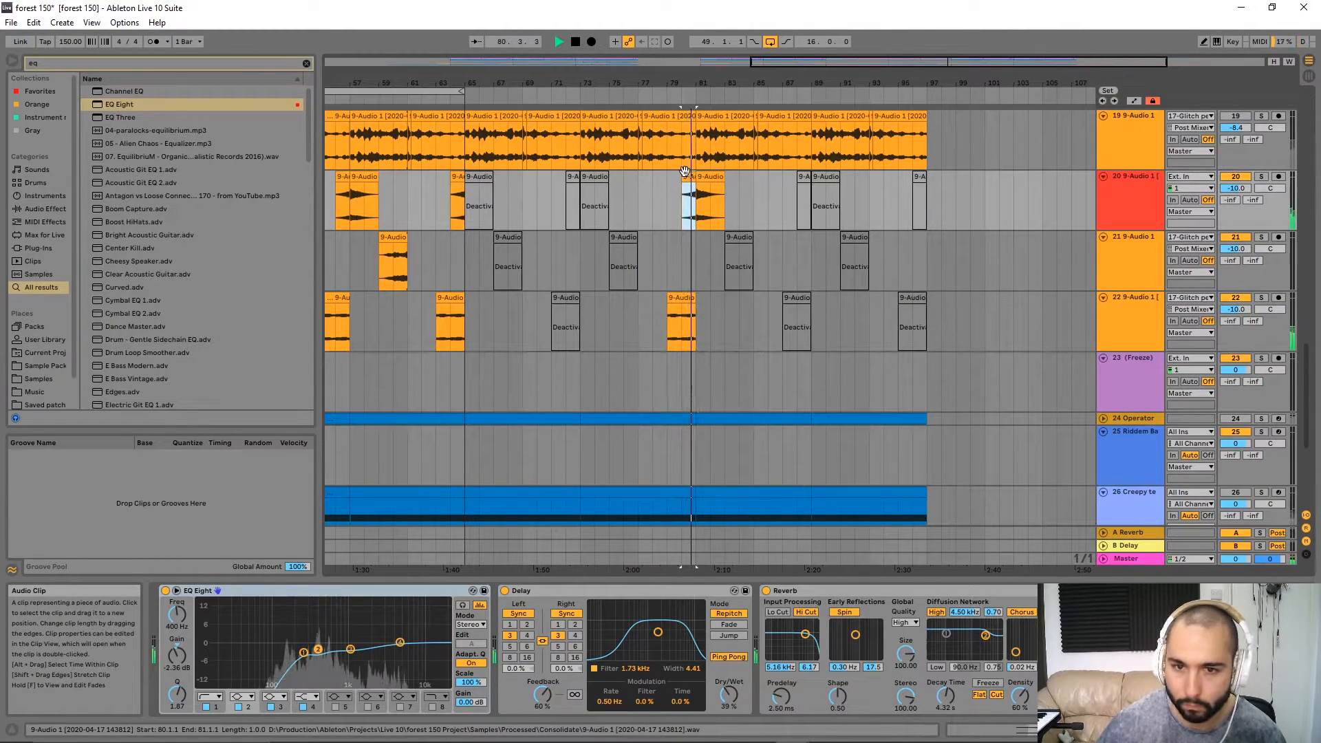
Lengthen the reactivated clip on track 22 so it spans bars 77 to 81, and listen to it.
drag(669, 304, 696, 295)
key(space)
key(space)
key(space)
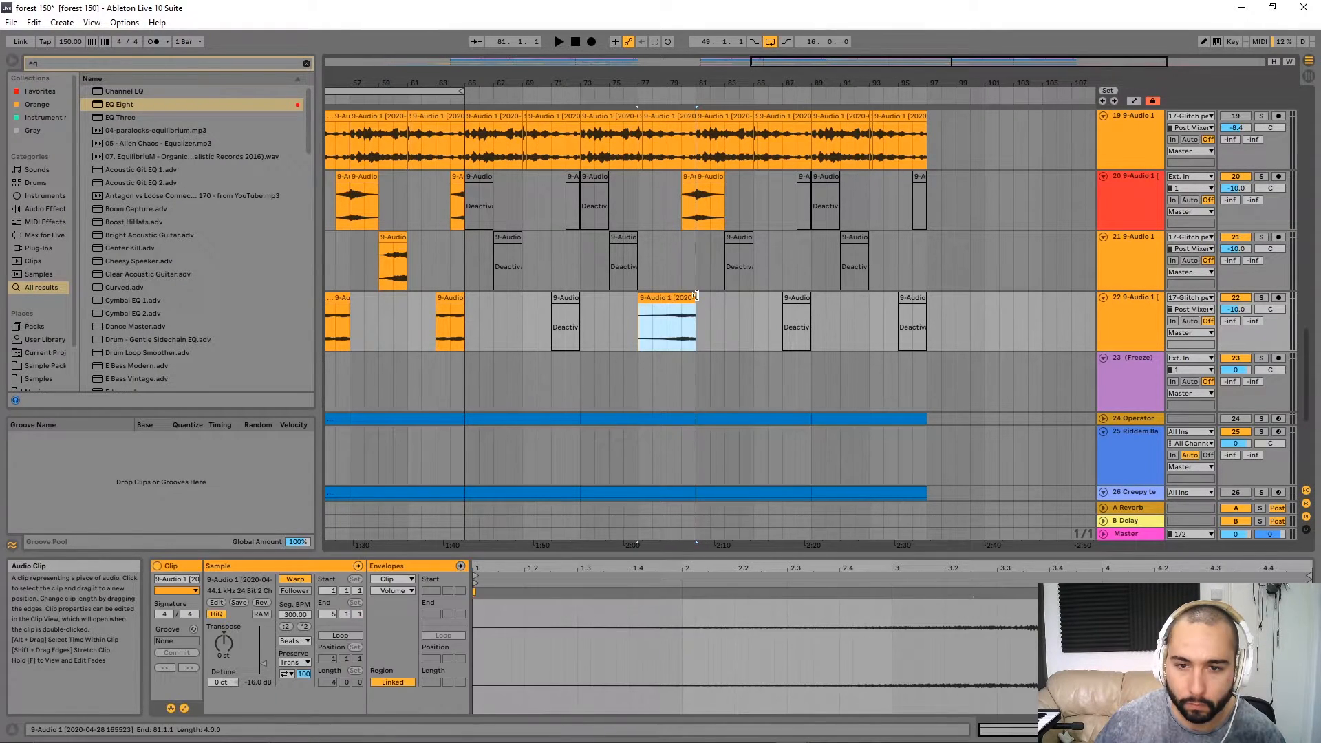
Set the warp mode of the four-bar clip on track 22 to Texture with a grain size of 20.35.
click(672, 307)
key(space)
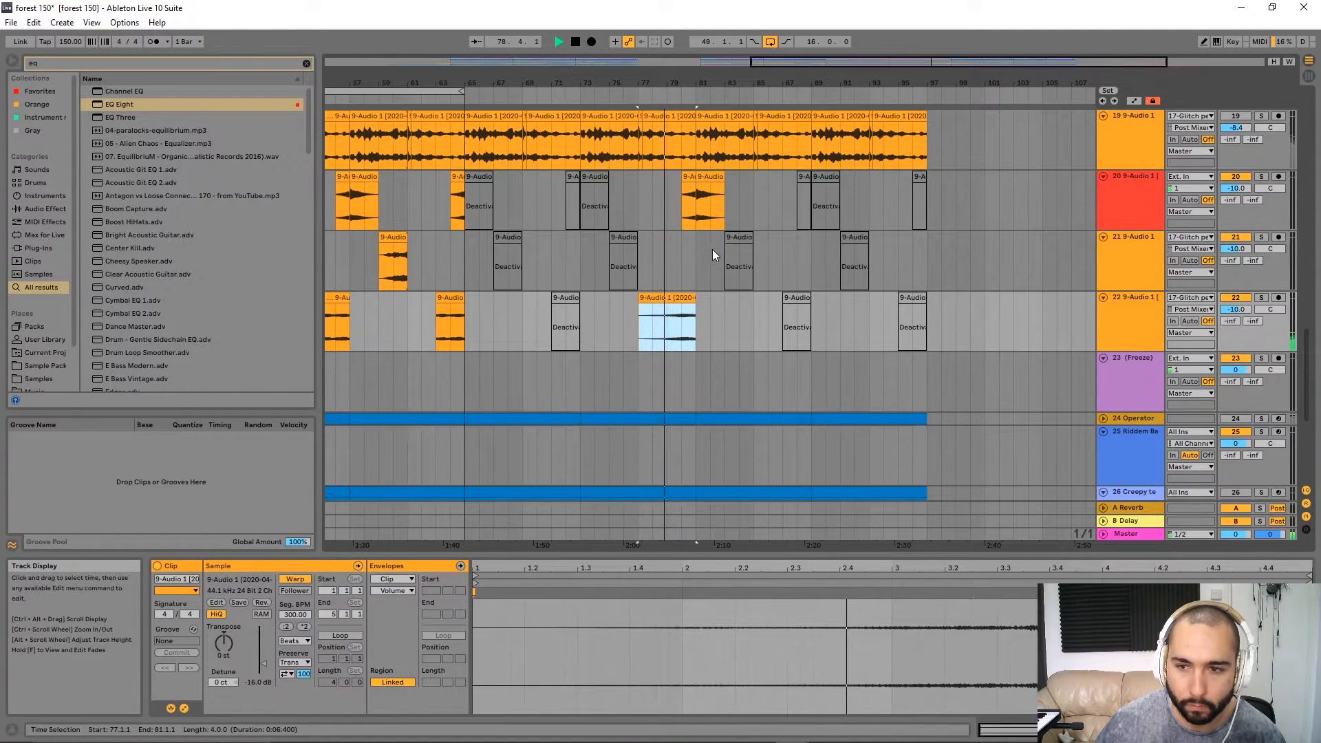
click(295, 640)
click(296, 669)
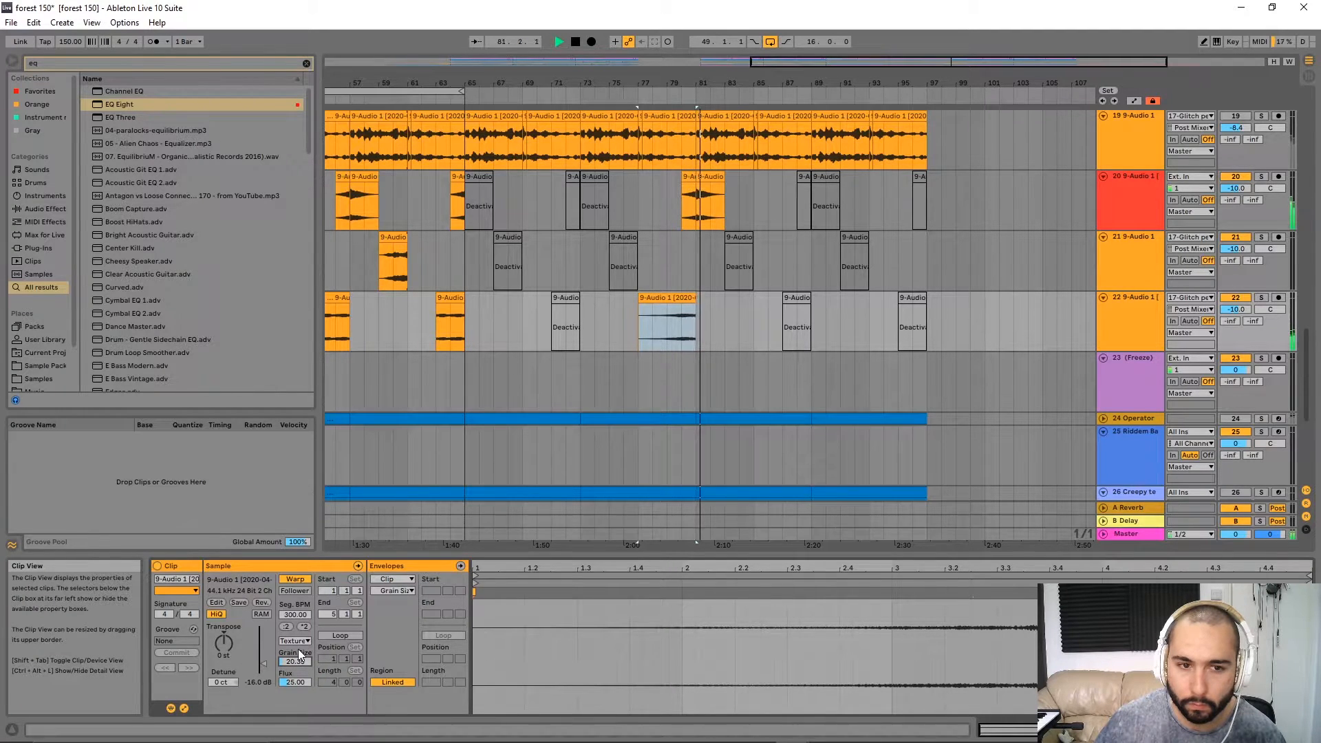
Play from bar 65 and extend the second track 28 clip back to bar 69 with a fade-in of about three bars.
scroll(497, 246, down, 3)
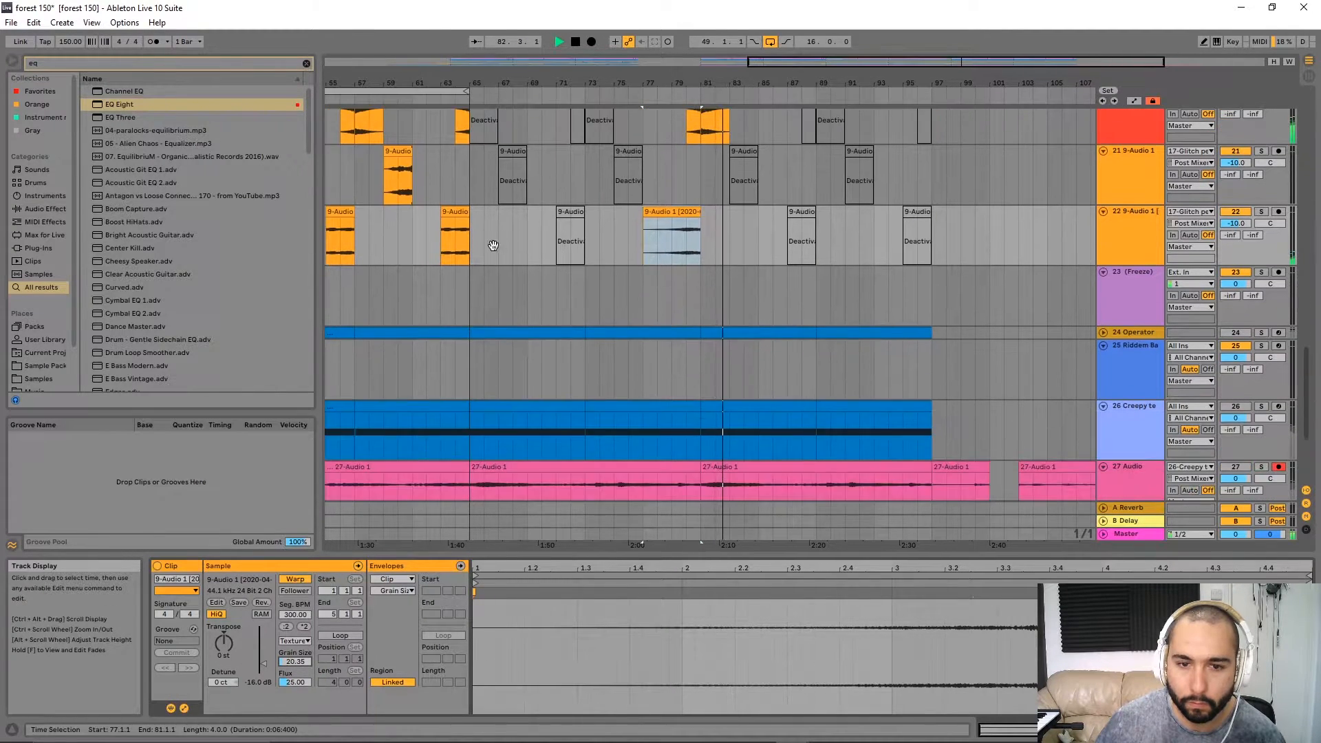
click(471, 250)
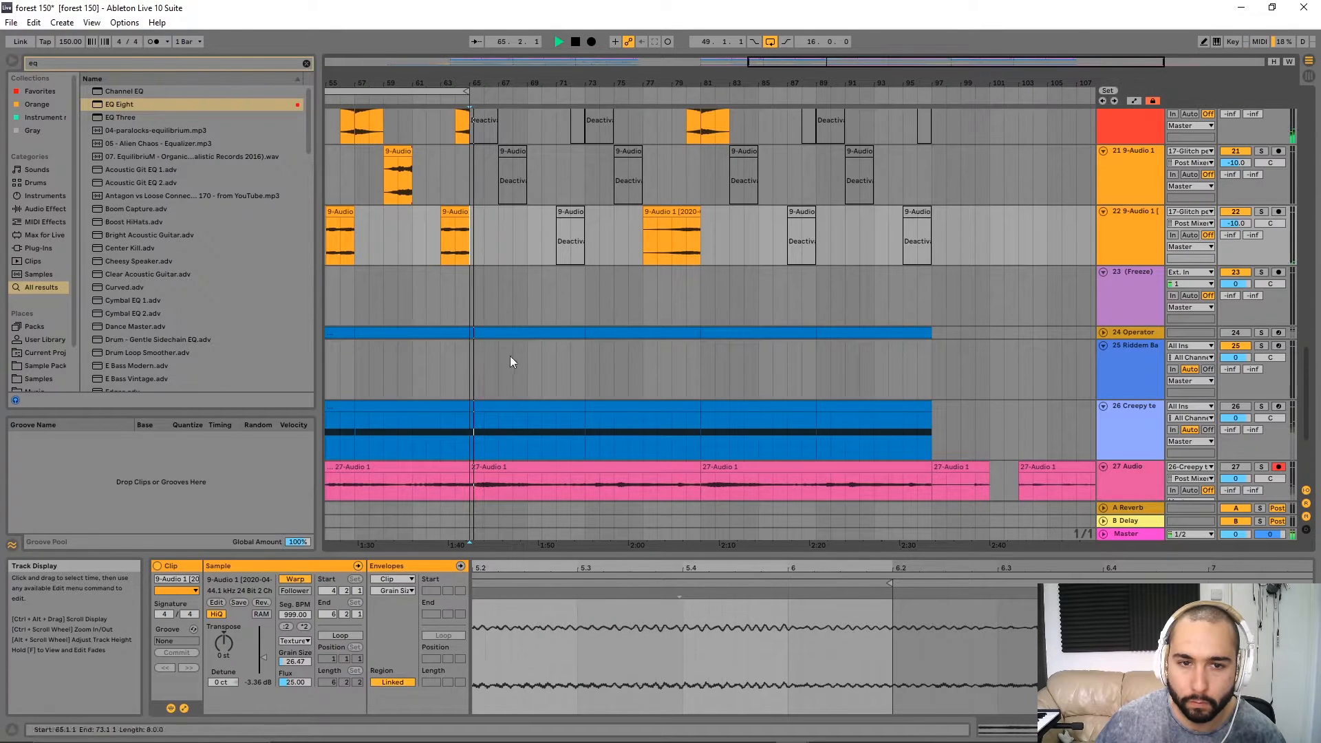
scroll(588, 371, down, 6)
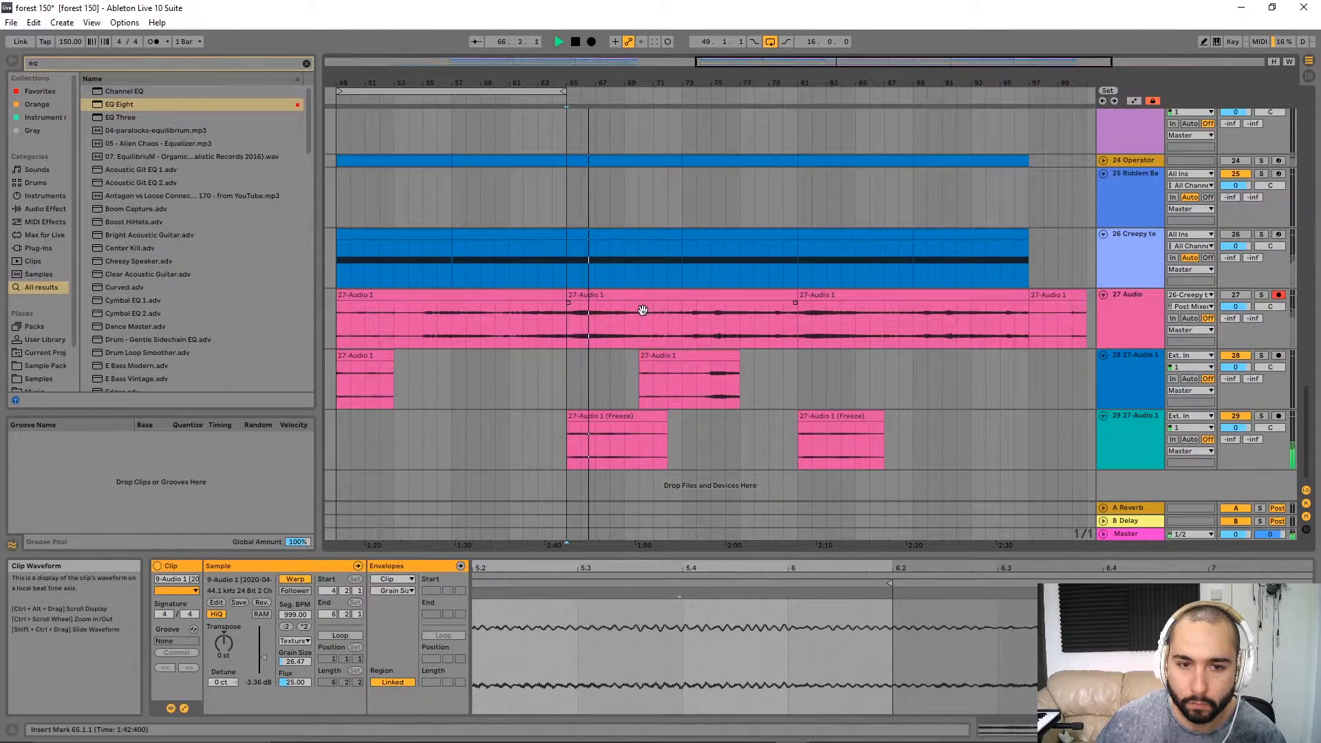
scroll(642, 311, up, 10)
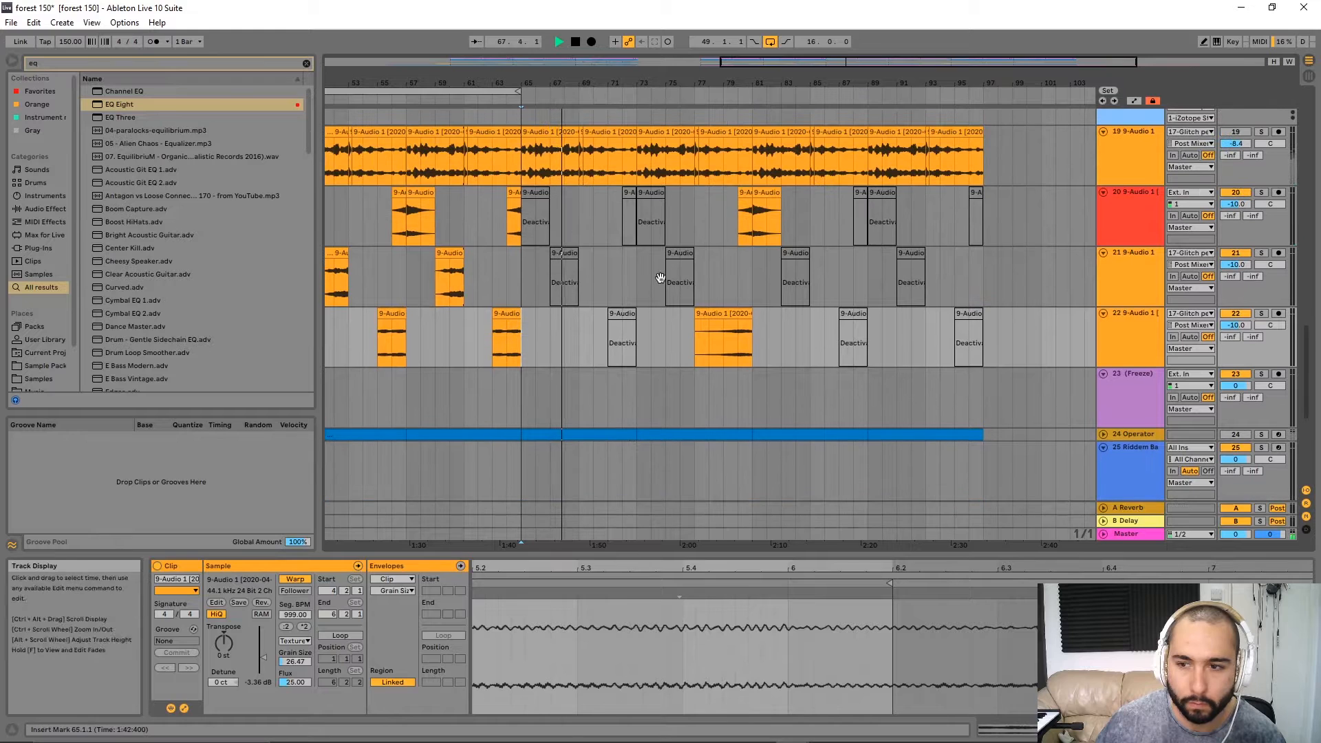
drag(720, 239, 754, 326)
drag(716, 475, 664, 260)
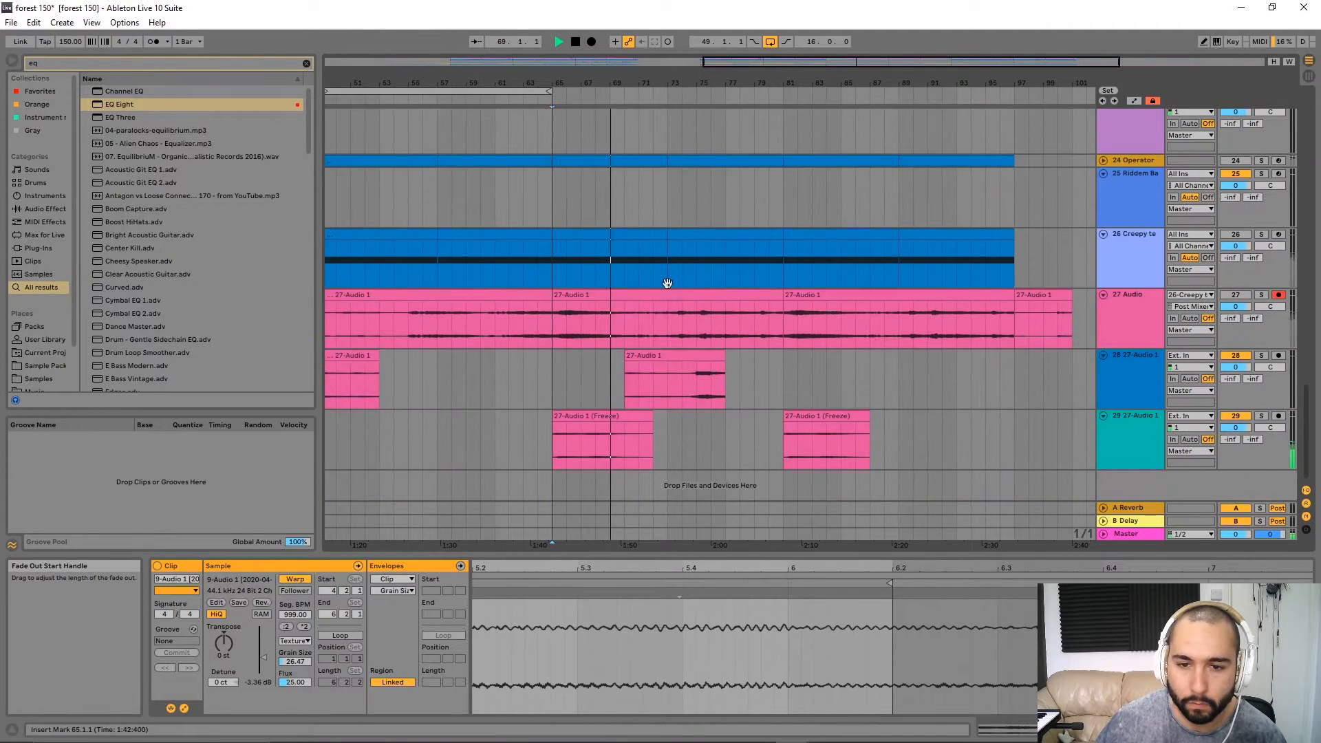
scroll(709, 407, down, 4)
scroll(709, 407, up, 5)
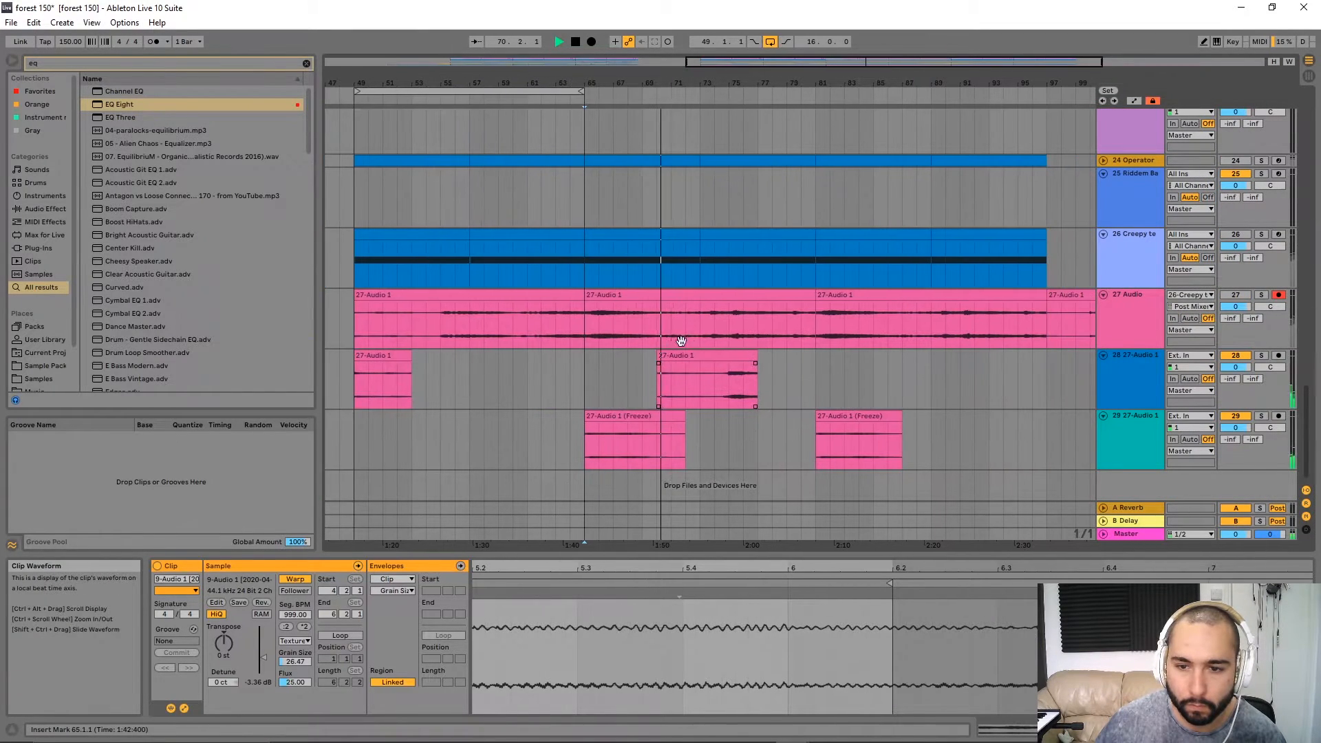
drag(662, 362, 600, 346)
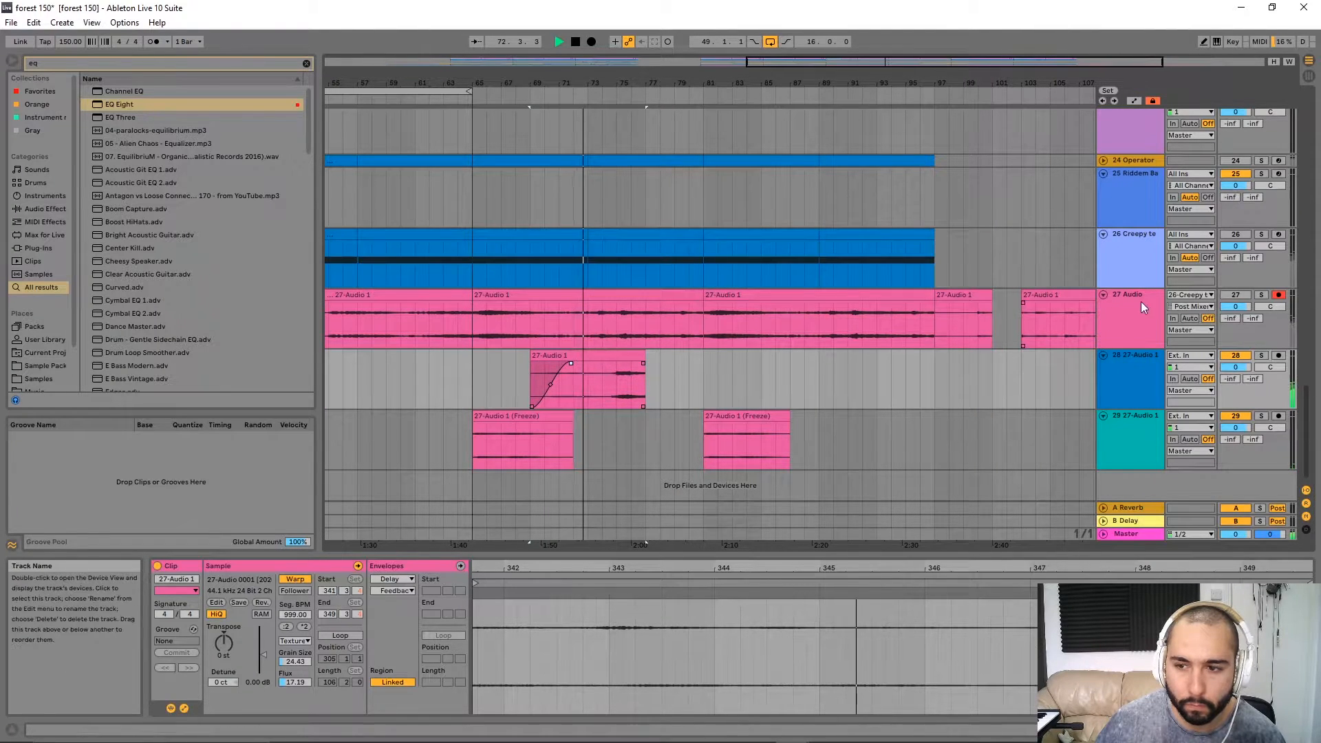
Insert a new audio track directly below track 27.
scroll(972, 354, down, 3)
click(1117, 315)
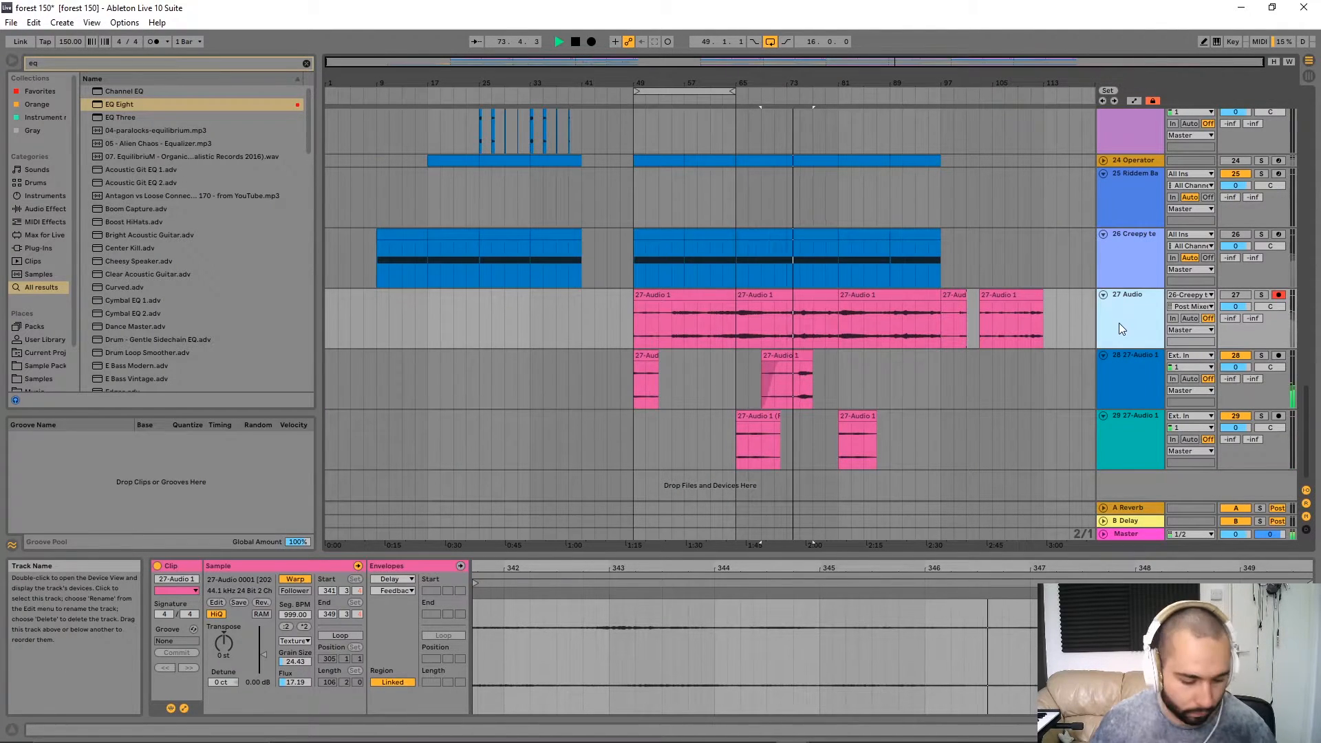
key(ctrl+t)
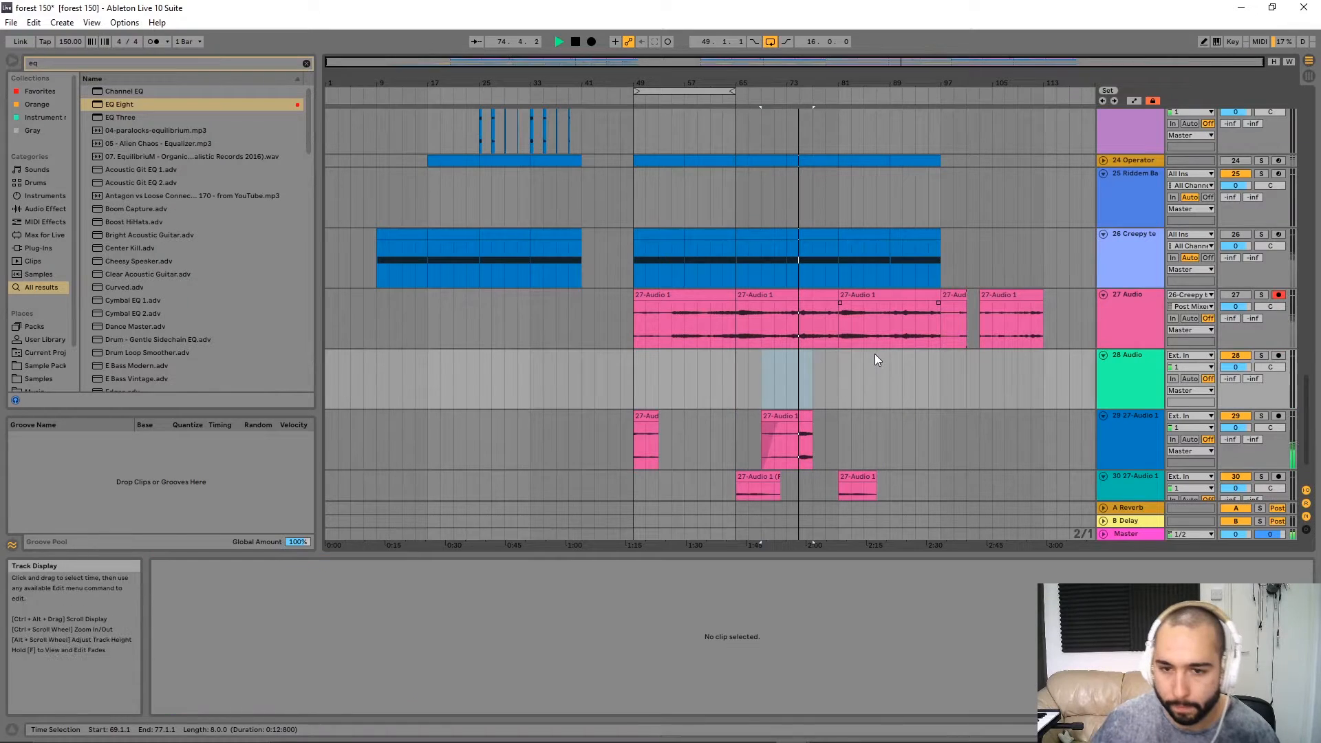
Solo track 27 and audition its audio from bar 73.
click(791, 336)
click(1261, 296)
key(space)
key(space)
Move the first half of bar 73 from track 27 to the new track 28, clearing bar 73 on track 27.
drag(845, 377, 735, 349)
scroll(842, 355, up, 2)
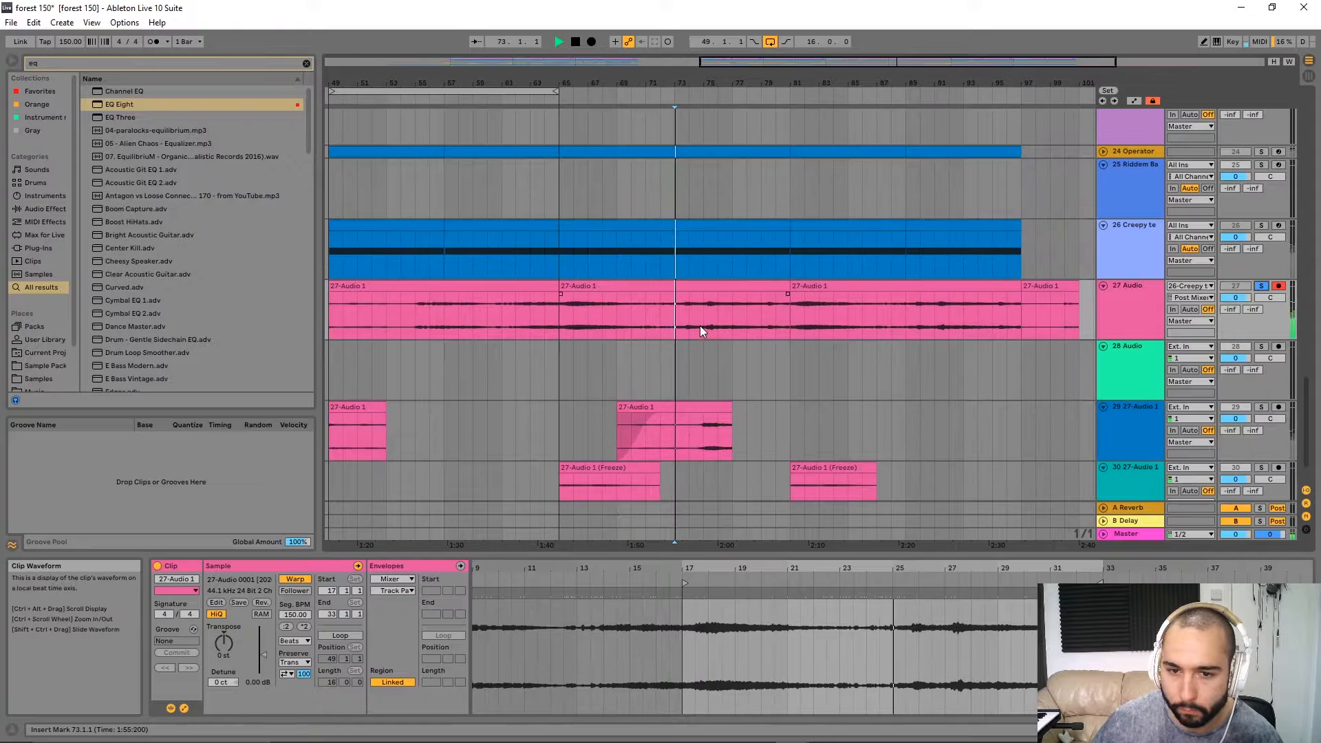
scroll(702, 327, up, 4)
drag(593, 324, 574, 386)
key(Delete)
Search the browser for the Delay effect and add it to track 28.
key(space)
click(1135, 379)
key(ctrl+f)
text(de)
double_click(112, 92)
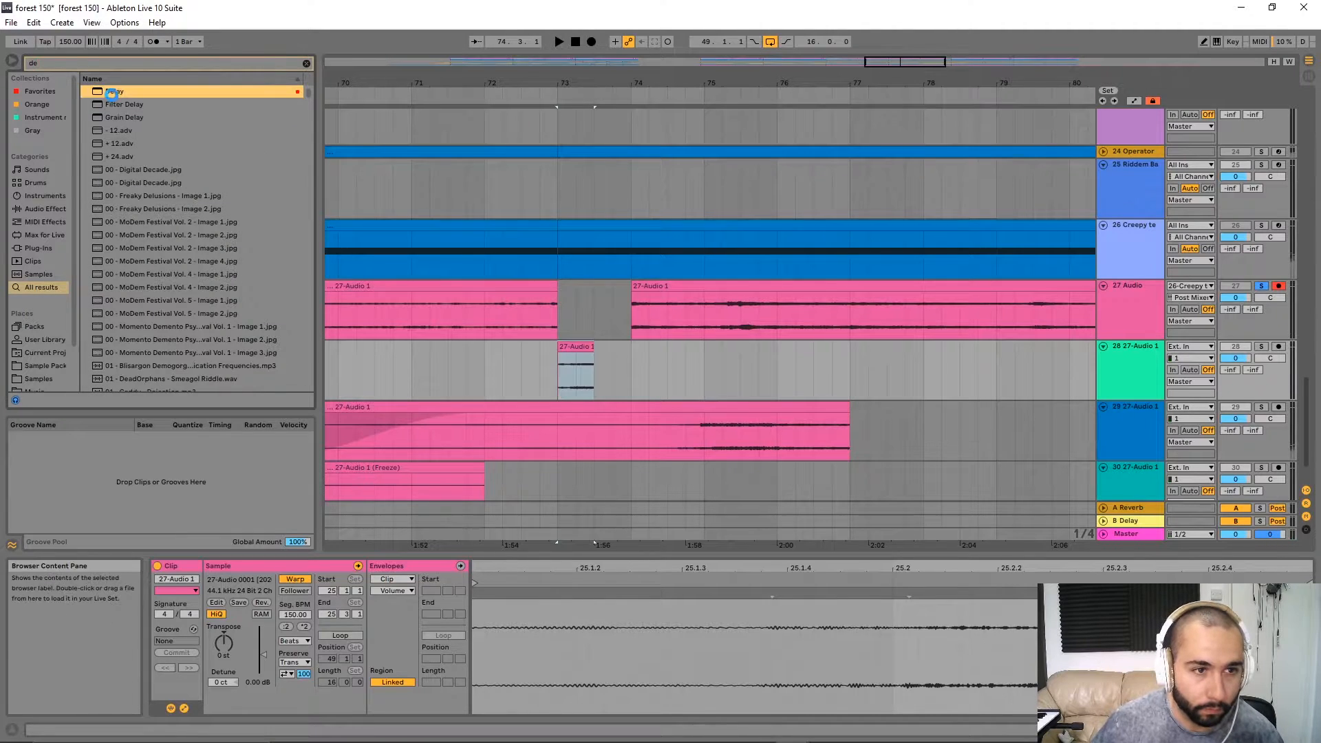
Solo track 28, play the half-bar snippet and enable Ping Pong on its Delay.
click(559, 446)
key(space)
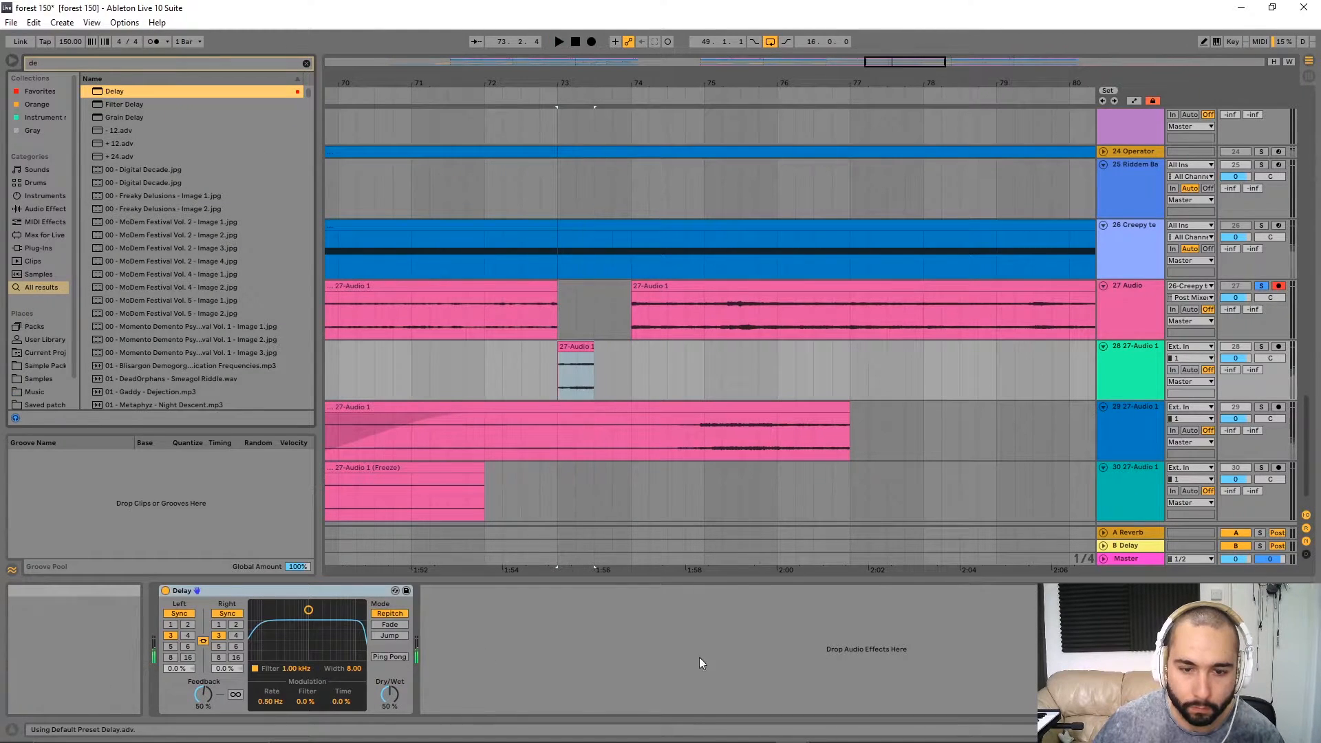
click(1261, 346)
key(space)
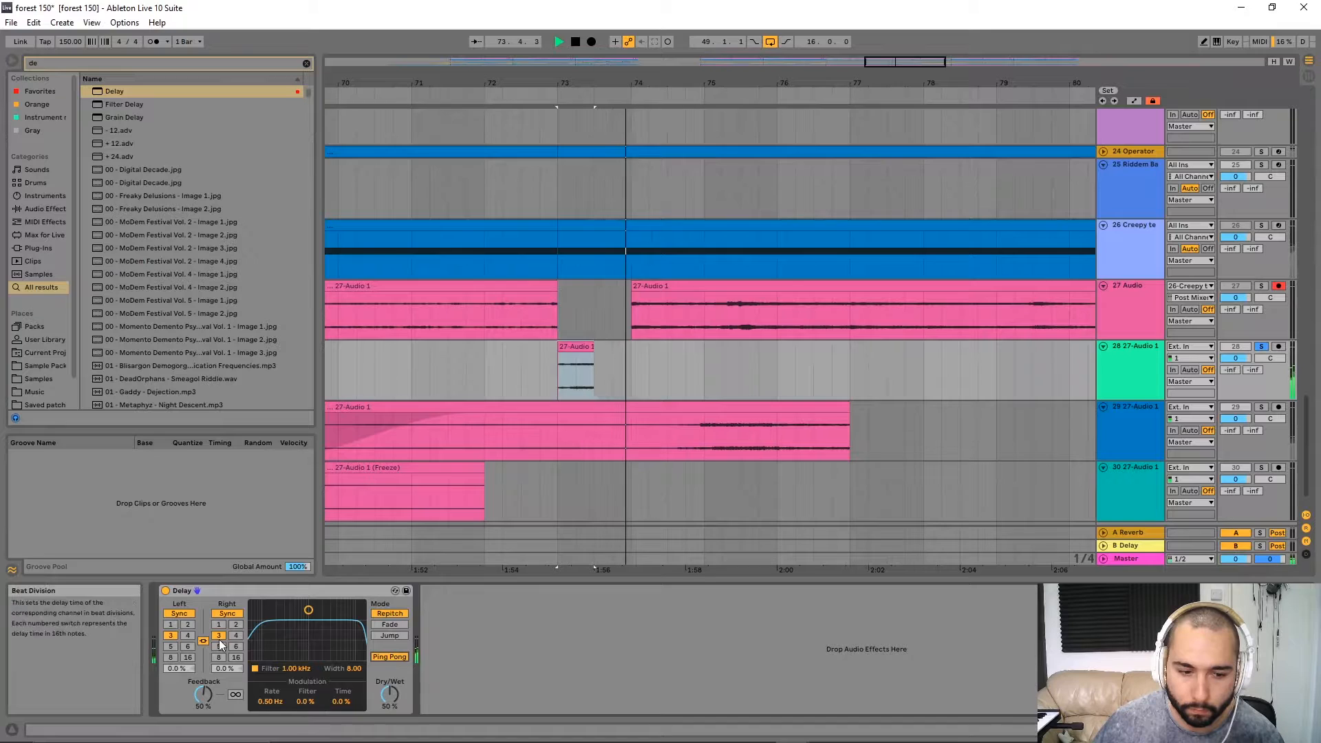
Set the Delay's filter to 1.94 kHz with width 5.31, feedback to 66% and dry/wet to 40%.
drag(312, 611, 321, 626)
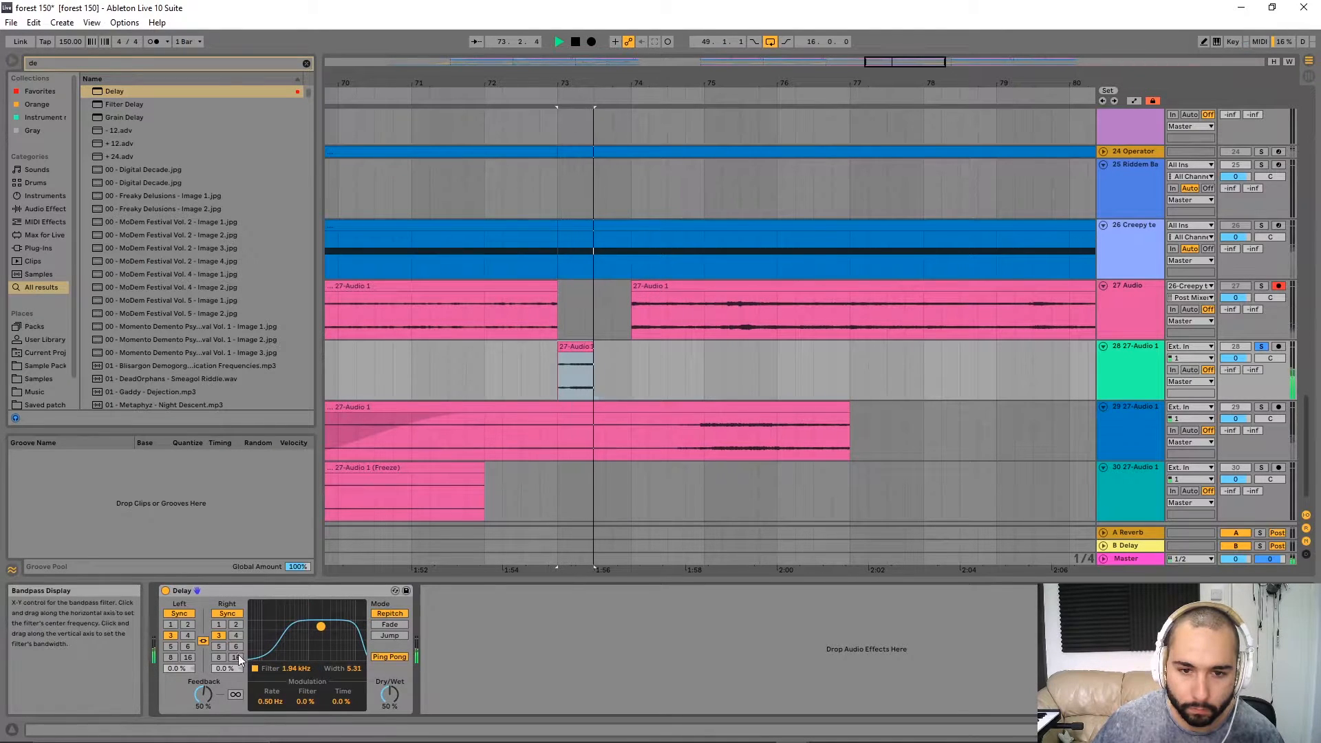
drag(392, 699, 392, 722)
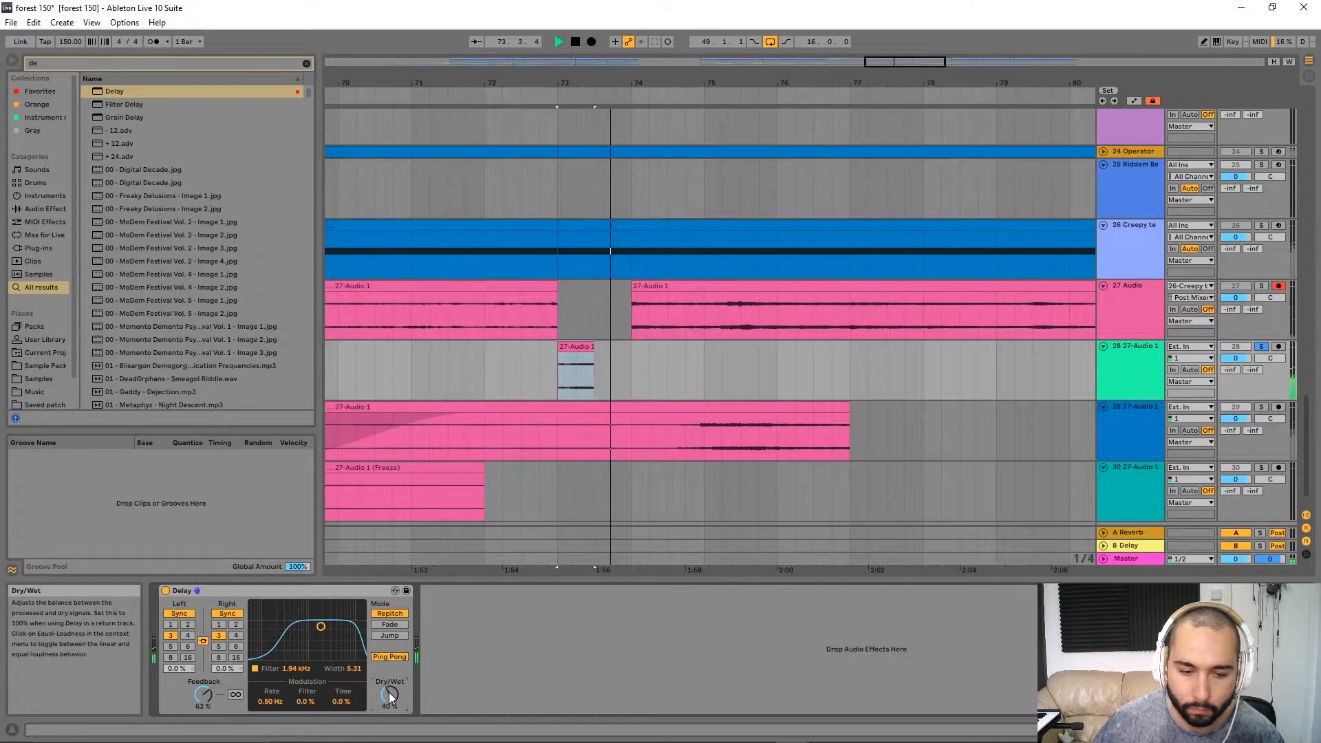
key(space)
Open the half-bar snippet on track 28 and set its warp mode to Texture.
scroll(687, 354, down, 3)
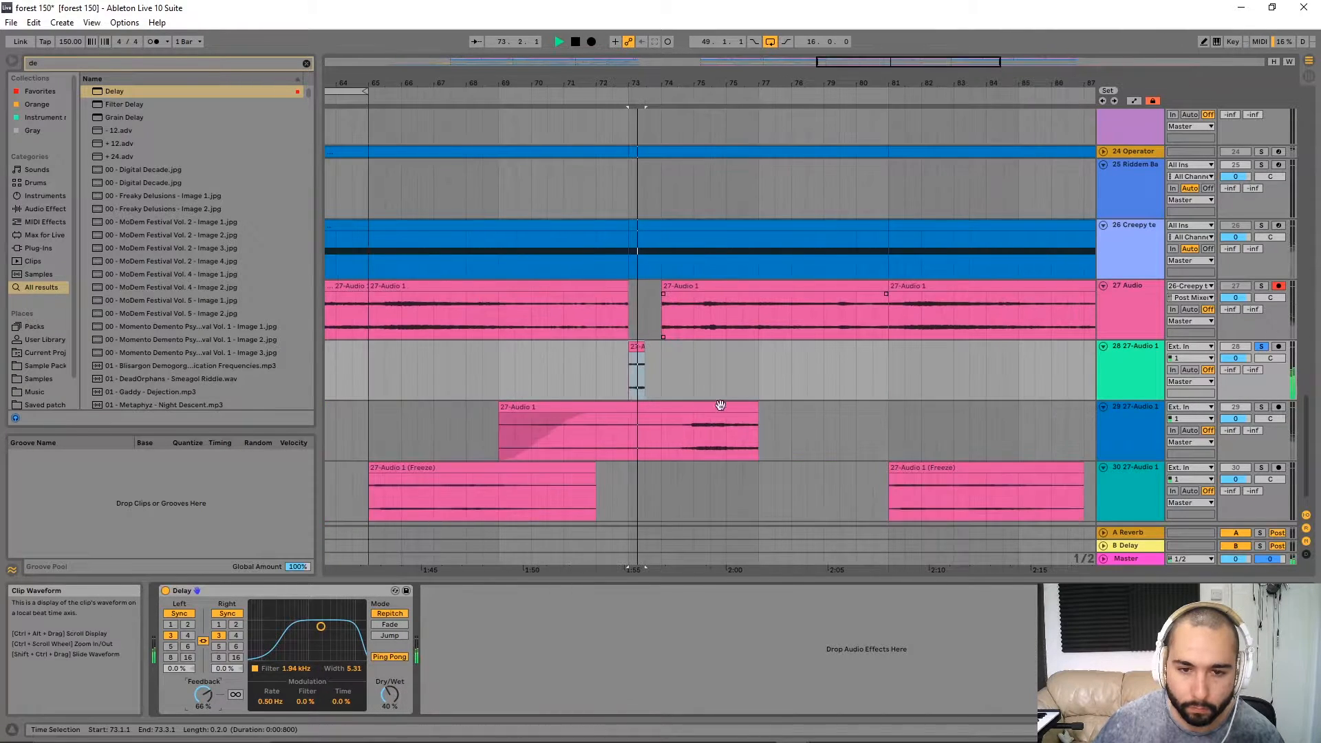
drag(716, 395, 698, 360)
double_click(621, 319)
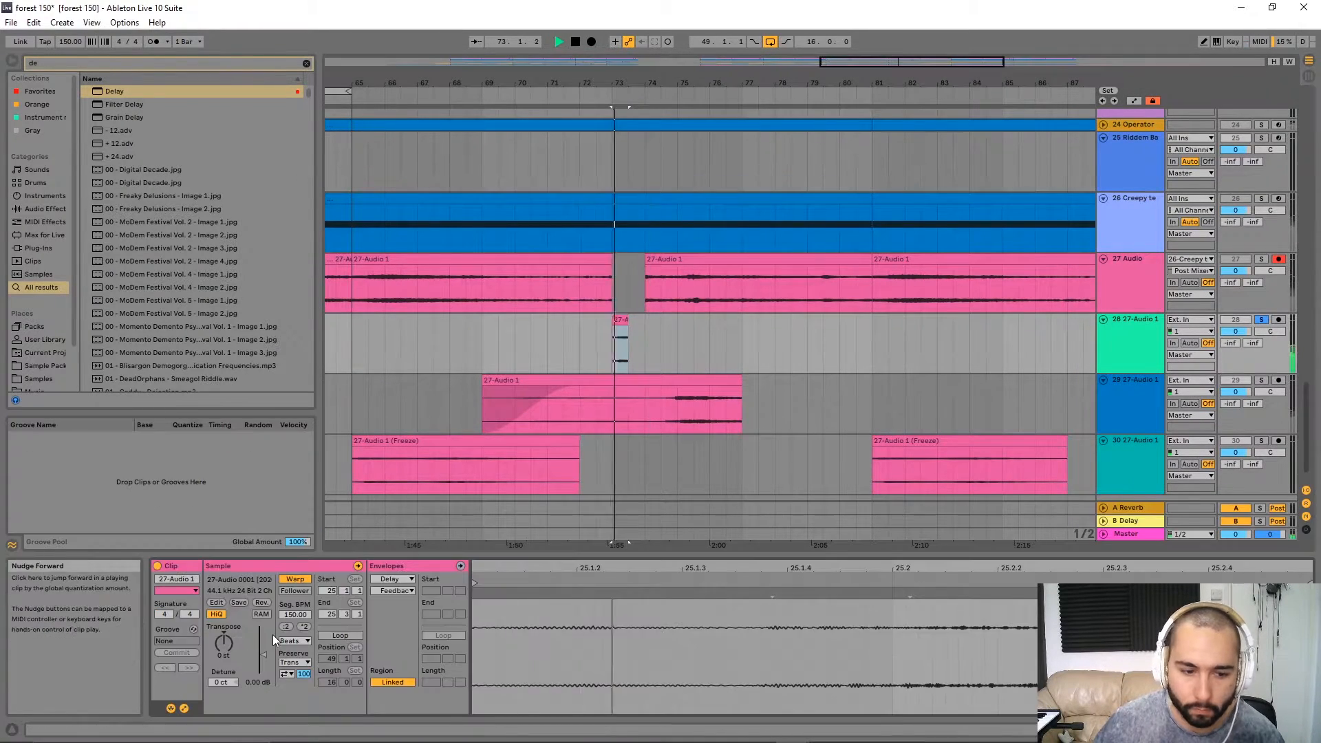
click(294, 641)
click(296, 665)
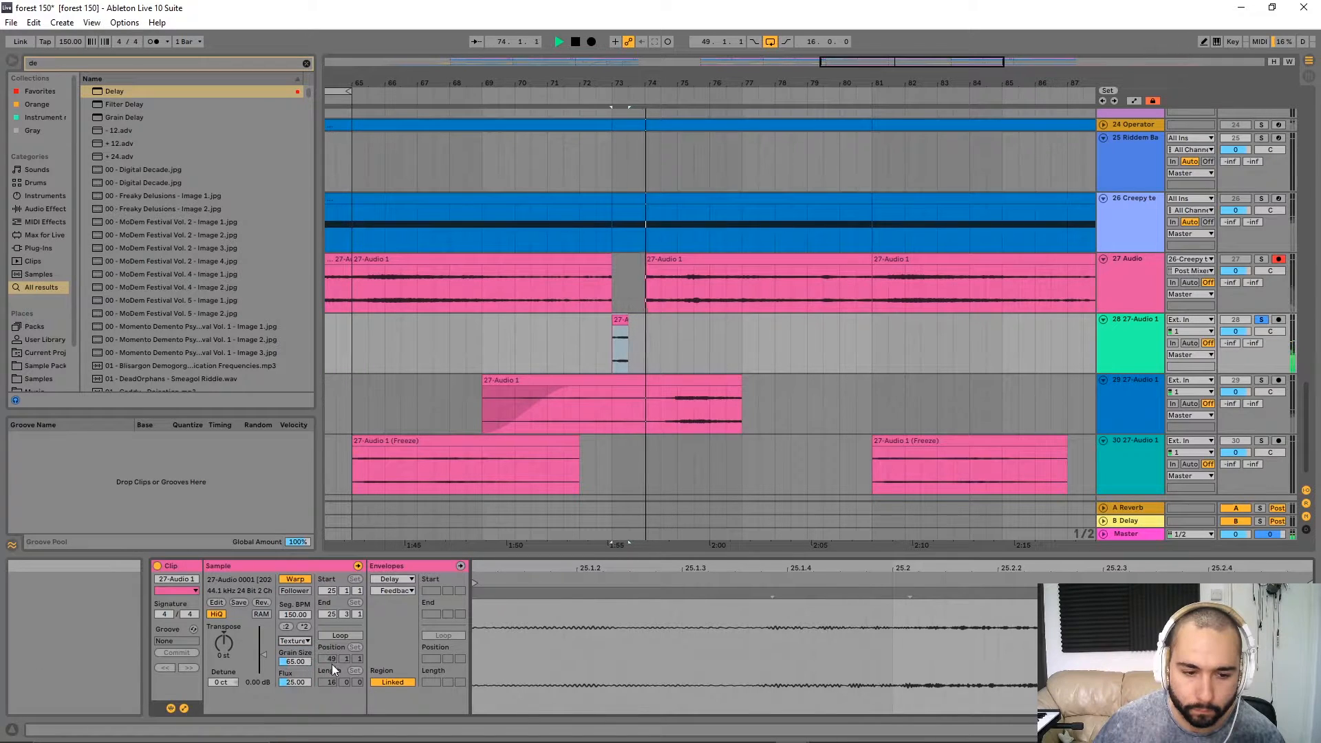
Show the snippet's clip transposition envelope for editing.
click(391, 578)
click(395, 590)
click(398, 591)
click(399, 614)
Draw a steep transposition ramp over the last part of the snippet, rising to +48 st at its end.
scroll(762, 636, down, 5)
drag(654, 634, 803, 606)
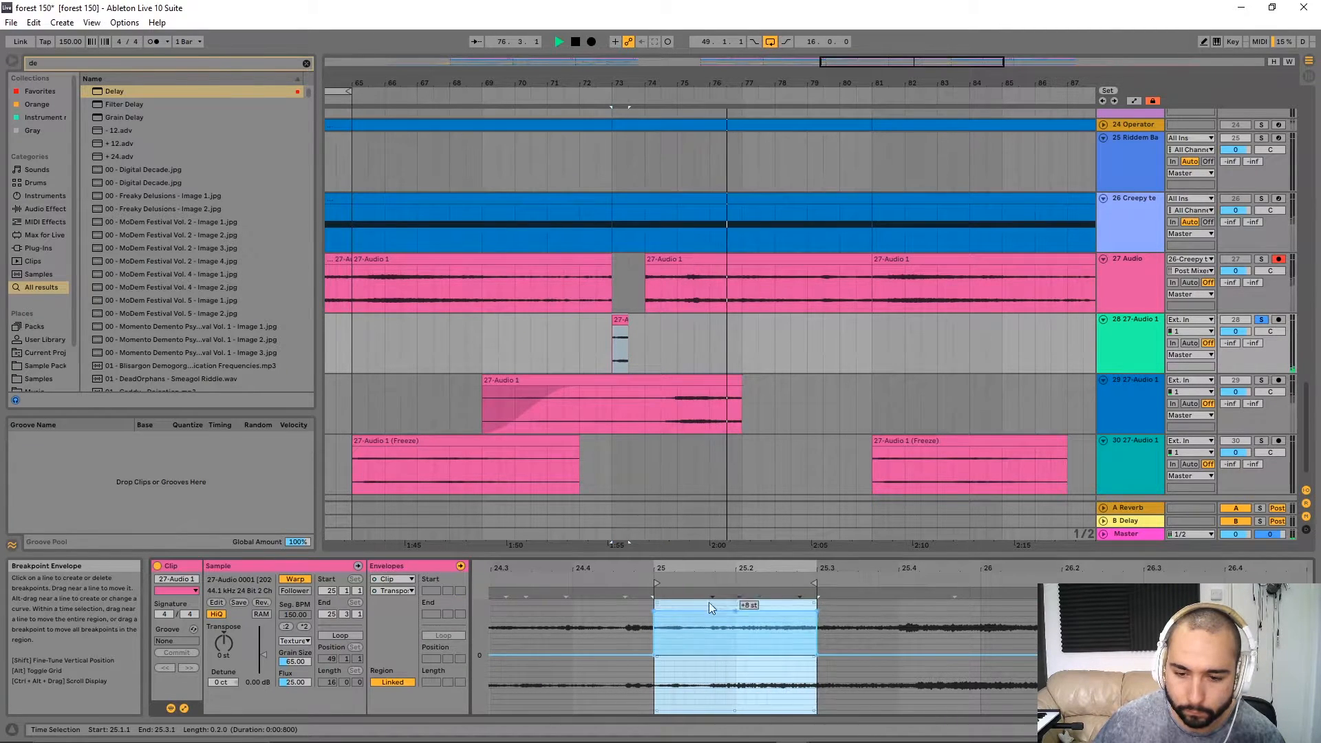
drag(655, 610, 655, 654)
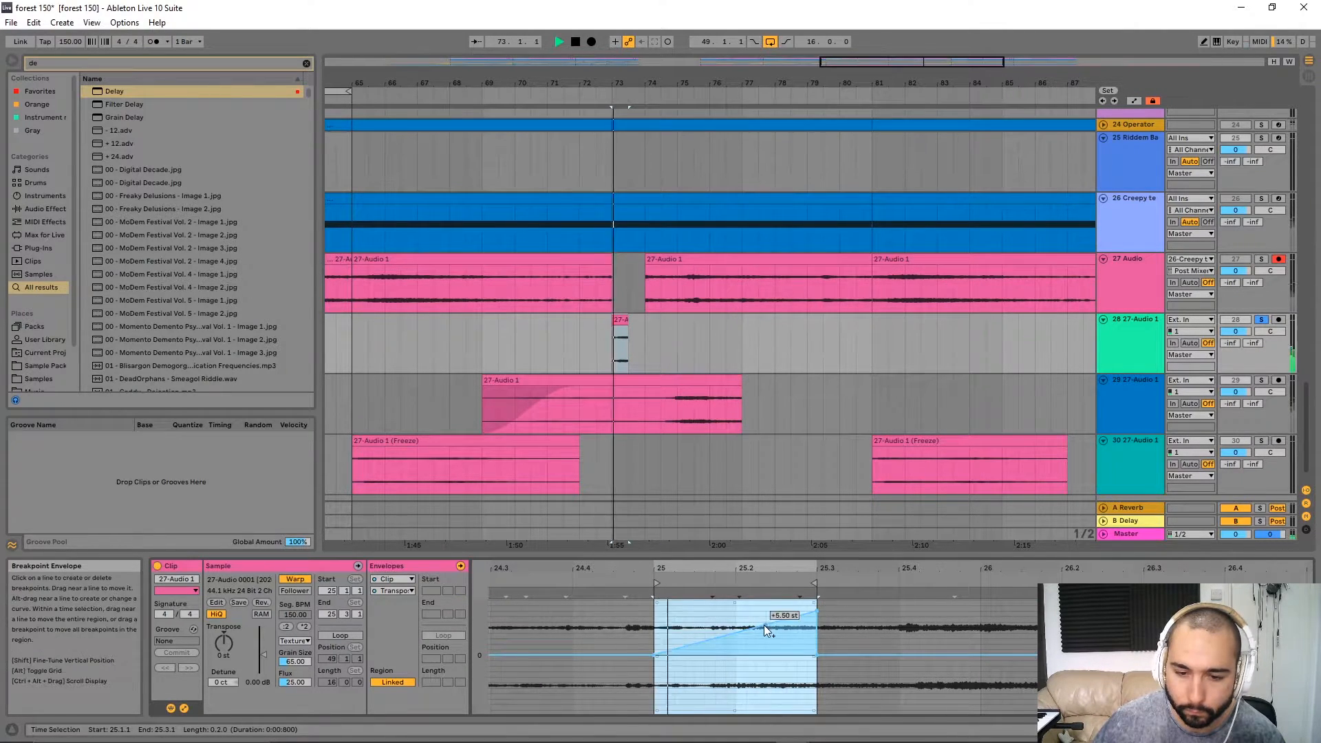
drag(791, 619, 817, 601)
key(space)
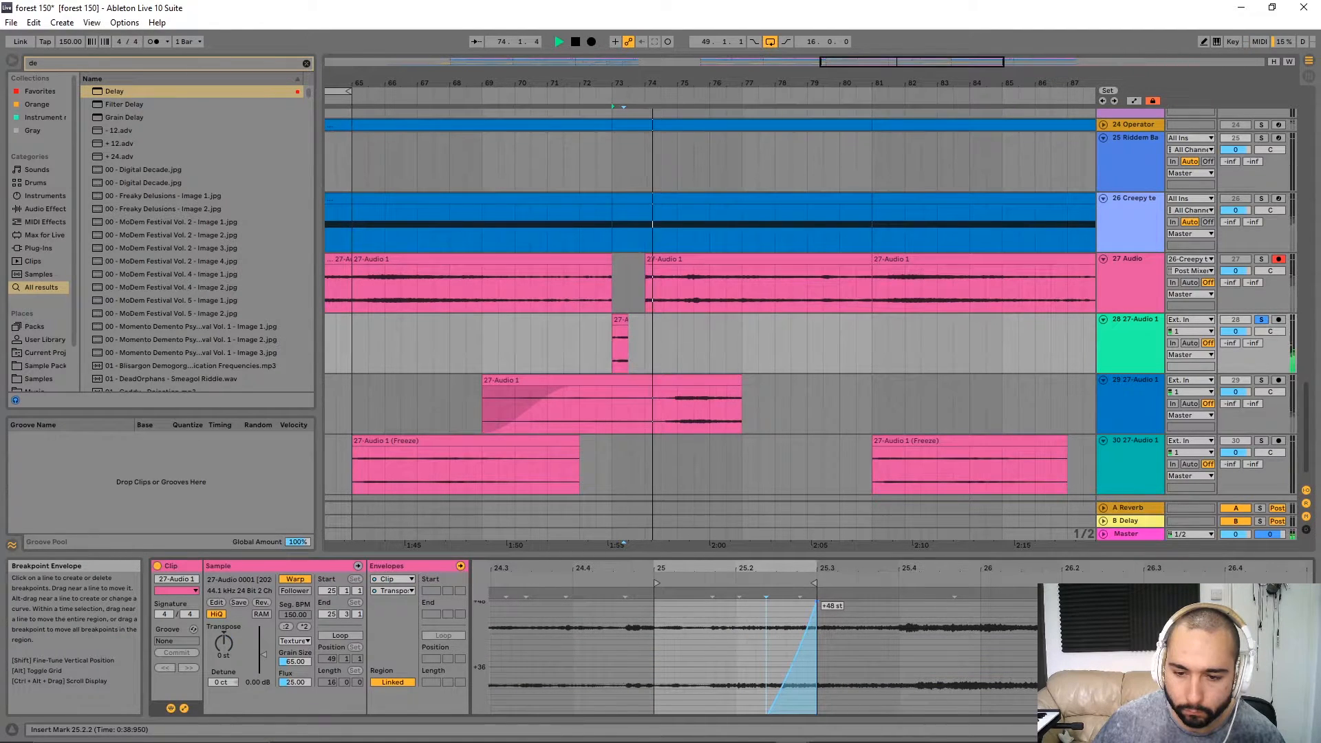
drag(790, 664, 800, 682)
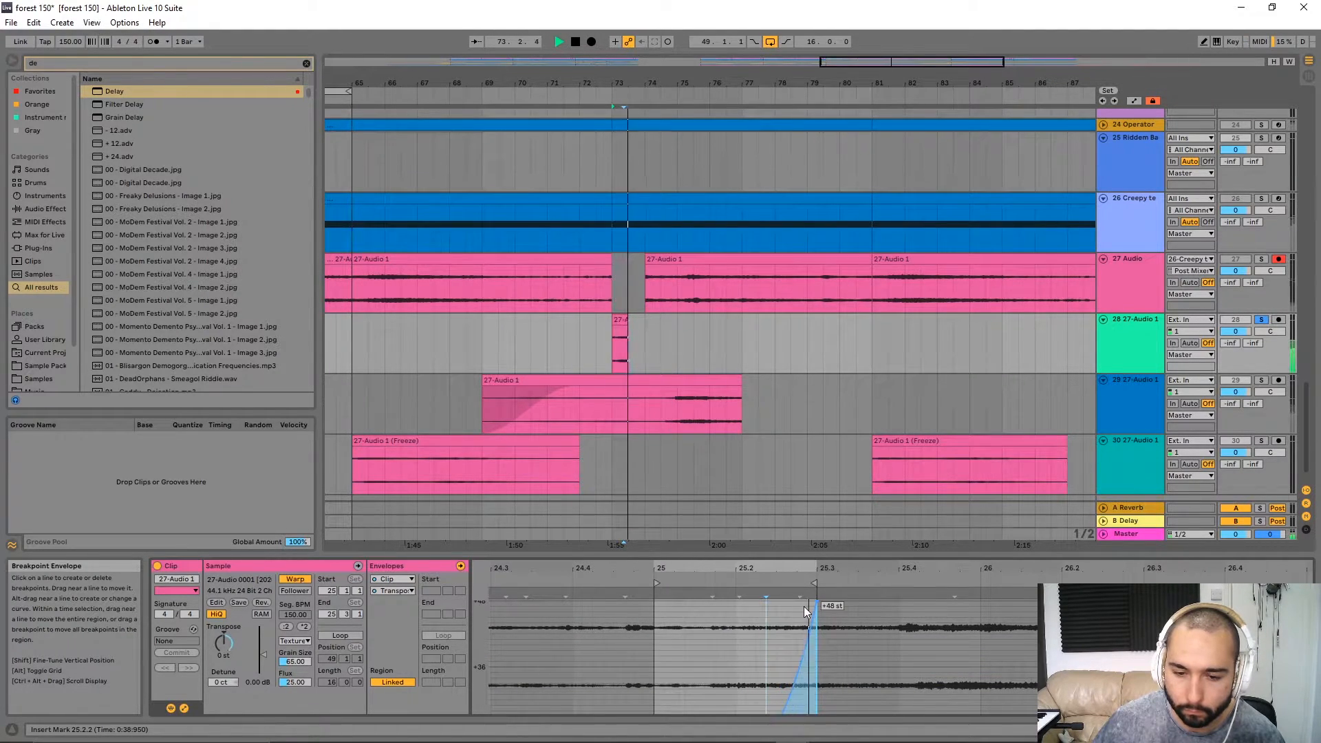
Turn off Ping Pong on track 28's Delay and set its linked delay times to 6 sixteenths.
double_click(1128, 319)
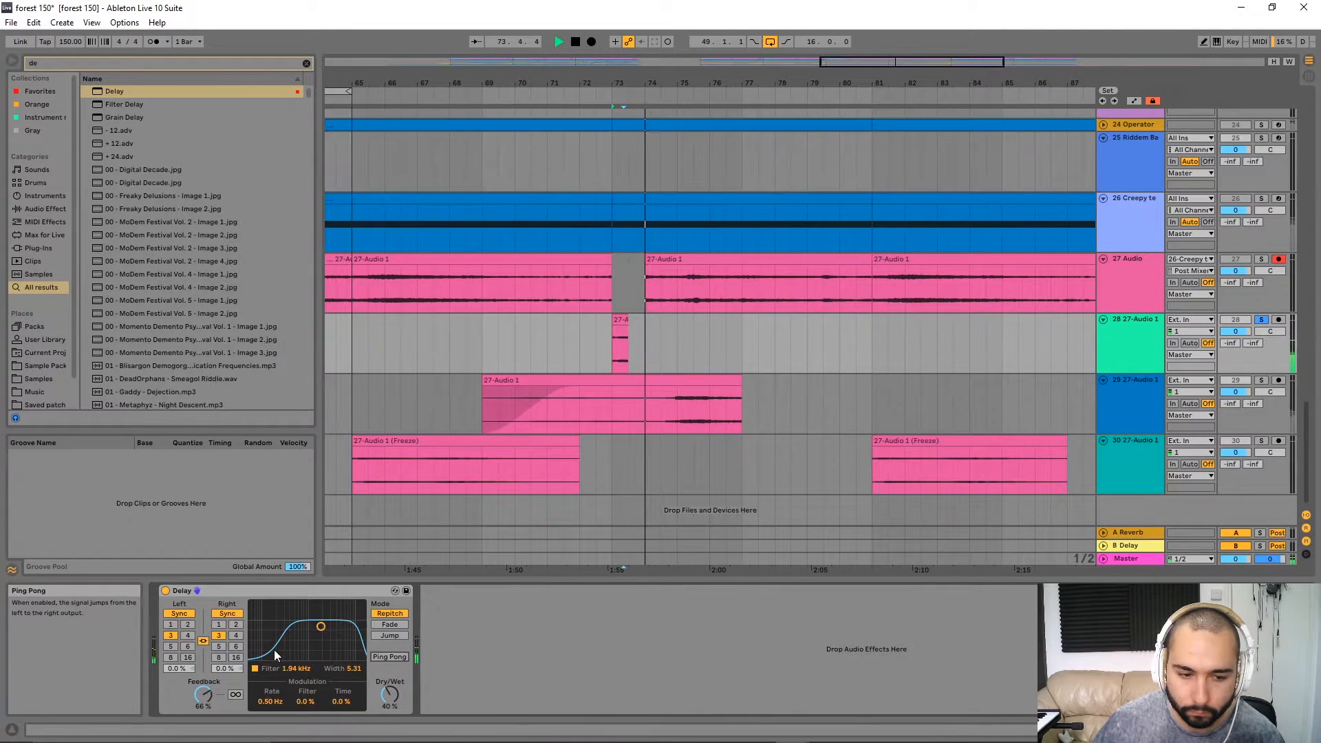
click(237, 636)
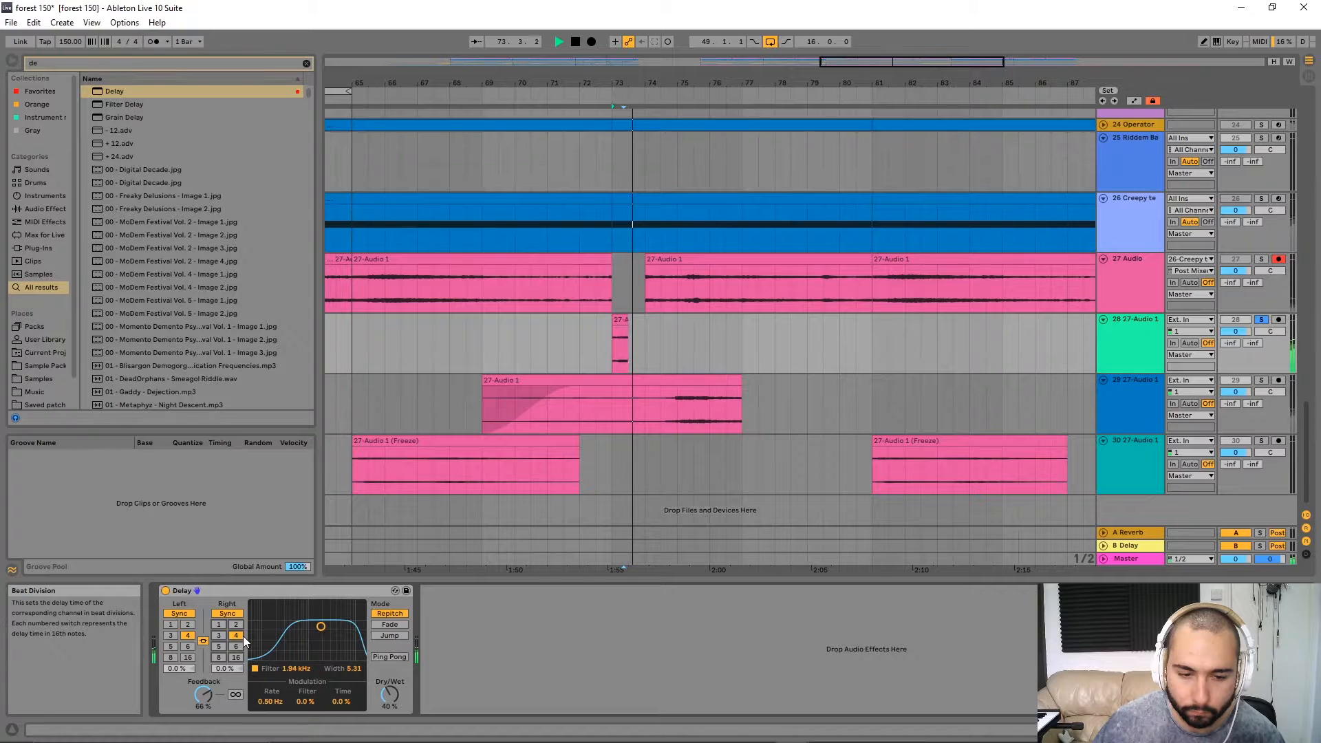
click(238, 645)
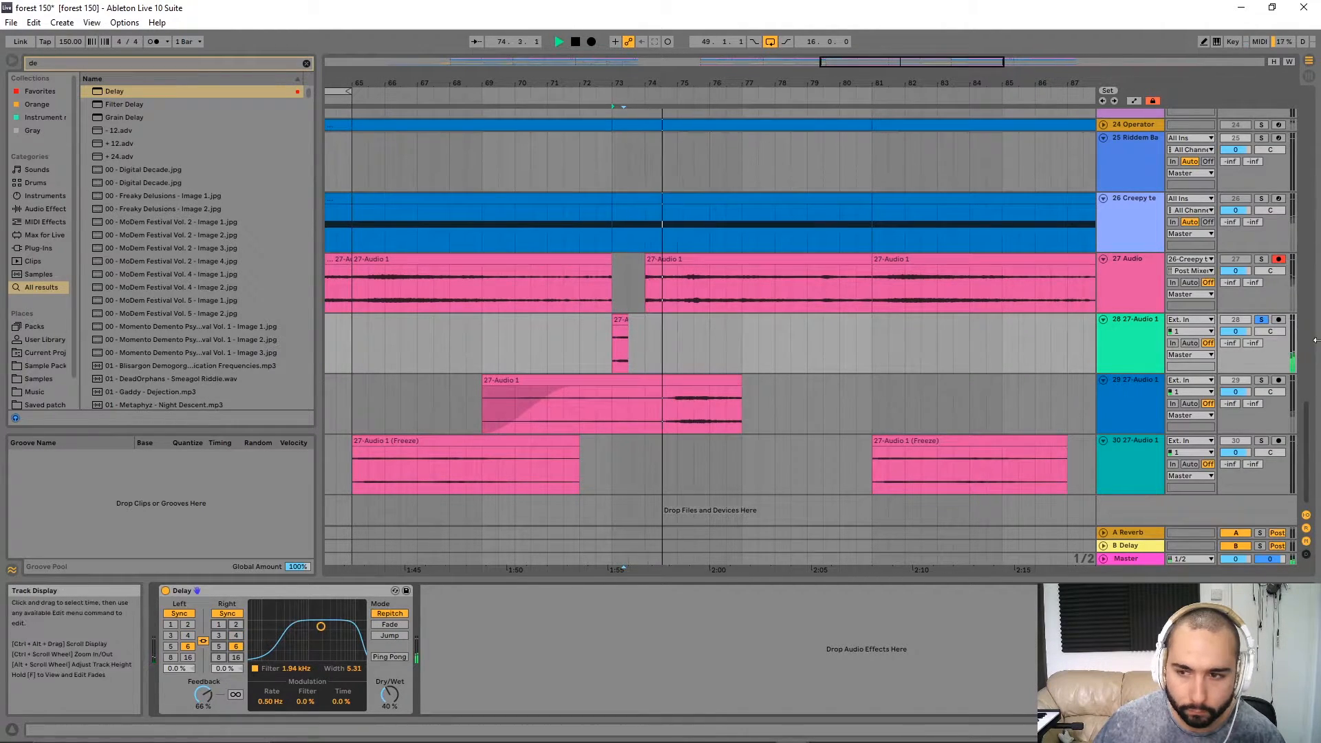
Unsolo track 28 and audition the delayed snippet with the other tracks from shortly before bar 73.
key(space)
key(space)
click(571, 344)
key(space)
key(space)
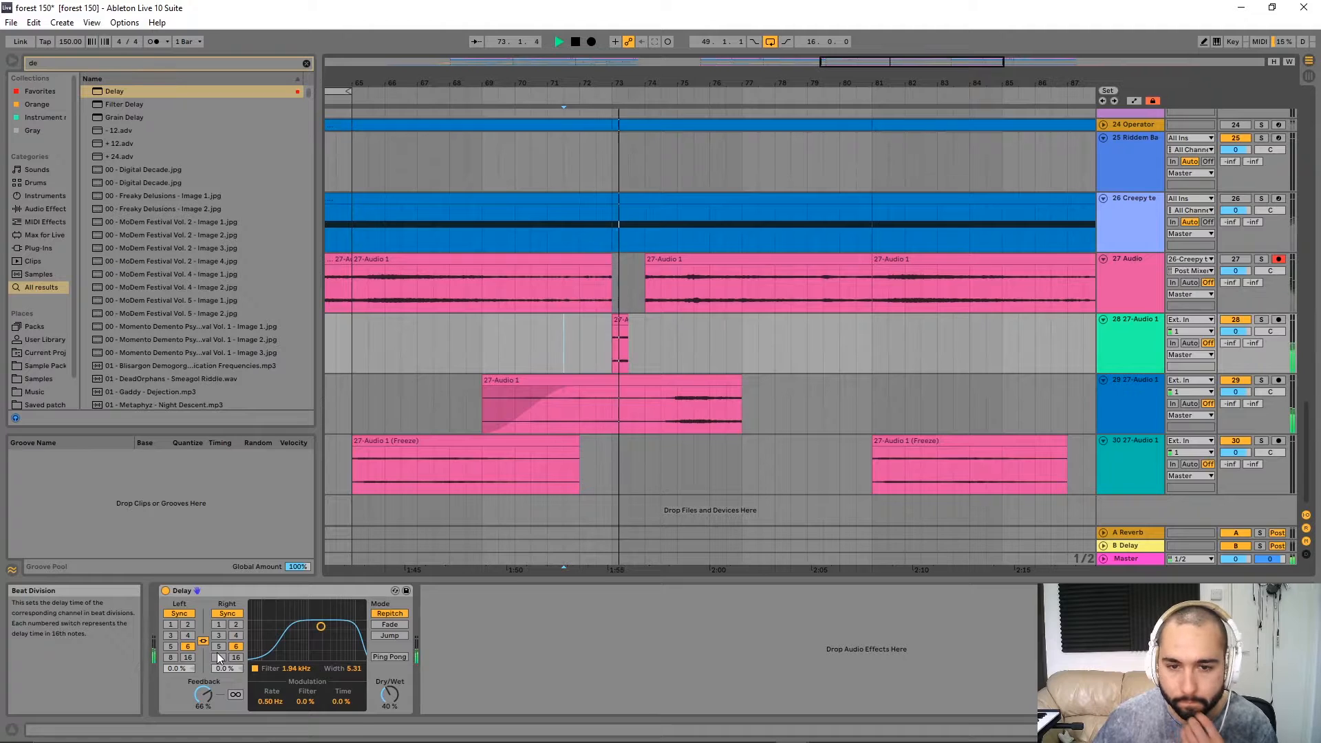
Set track 28's linked delay times to 4 sixteenths and audition the delayed snippet at bar 73.
click(237, 636)
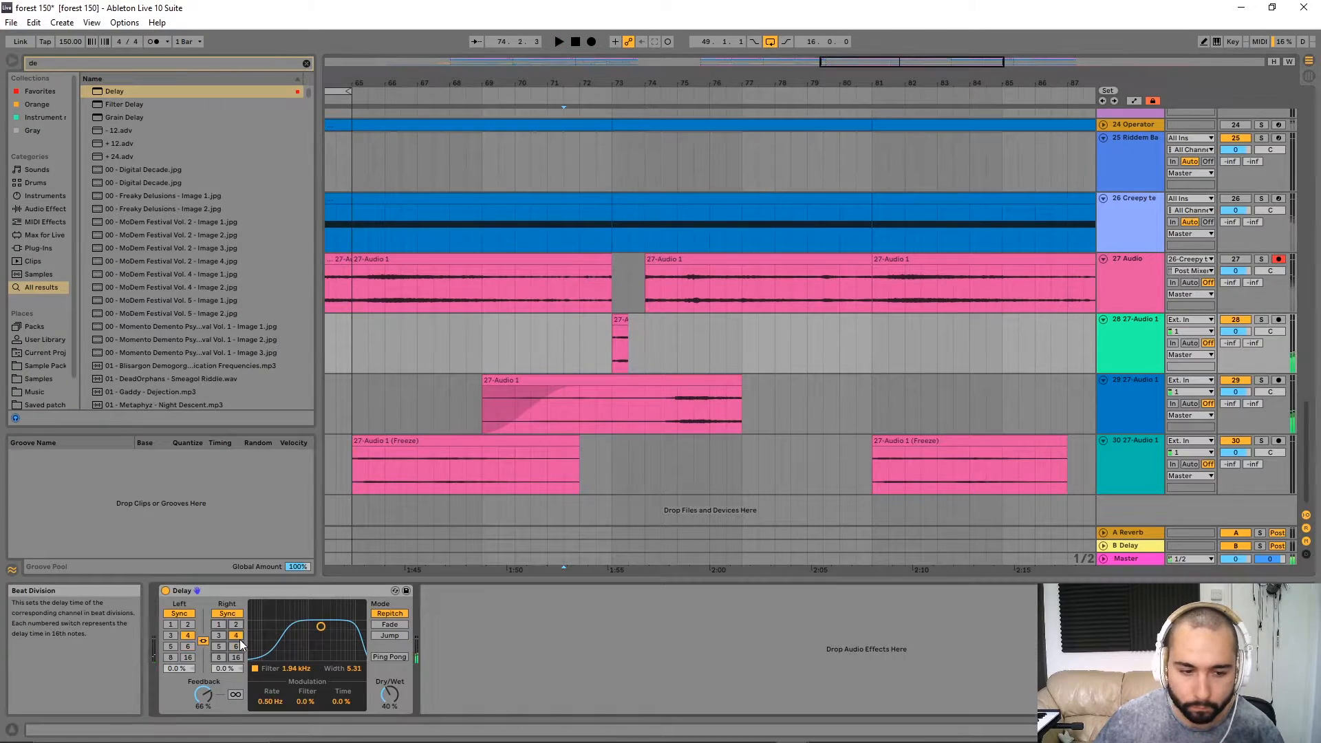
click(620, 338)
key(space)
key(space)
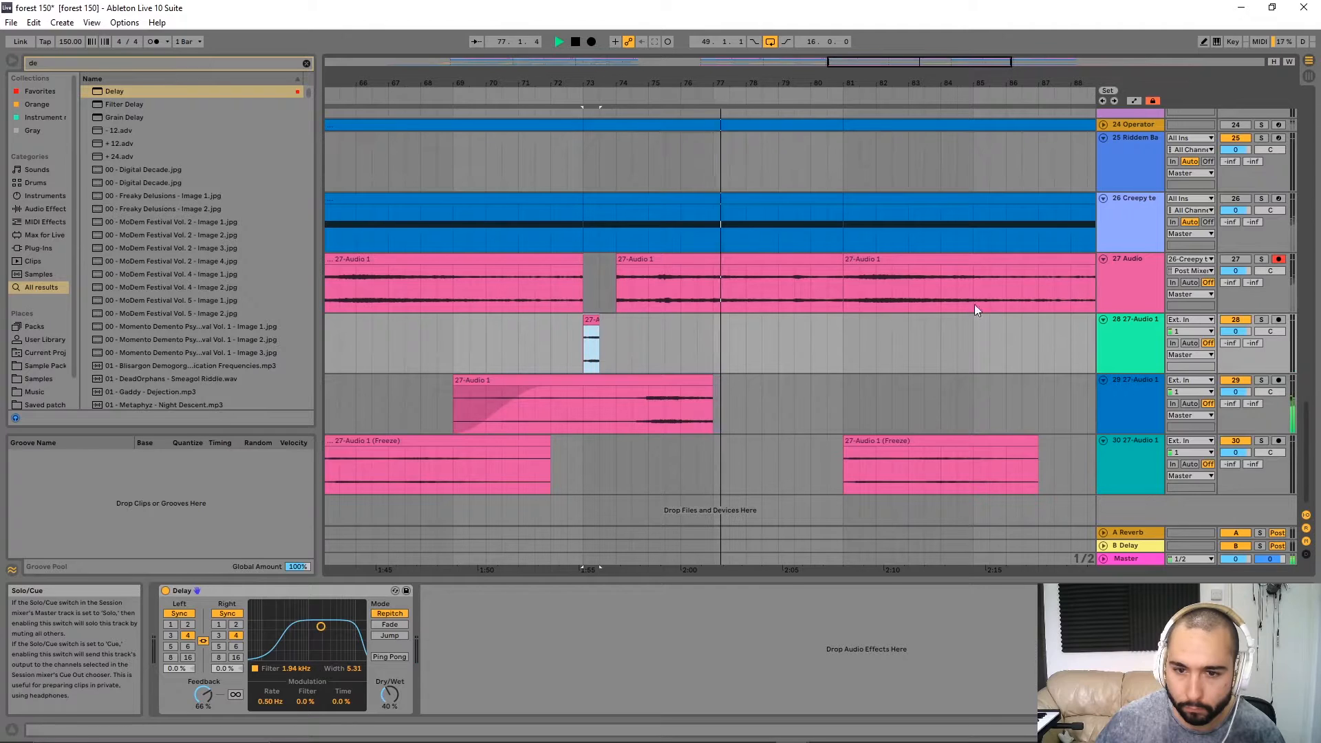
key(space)
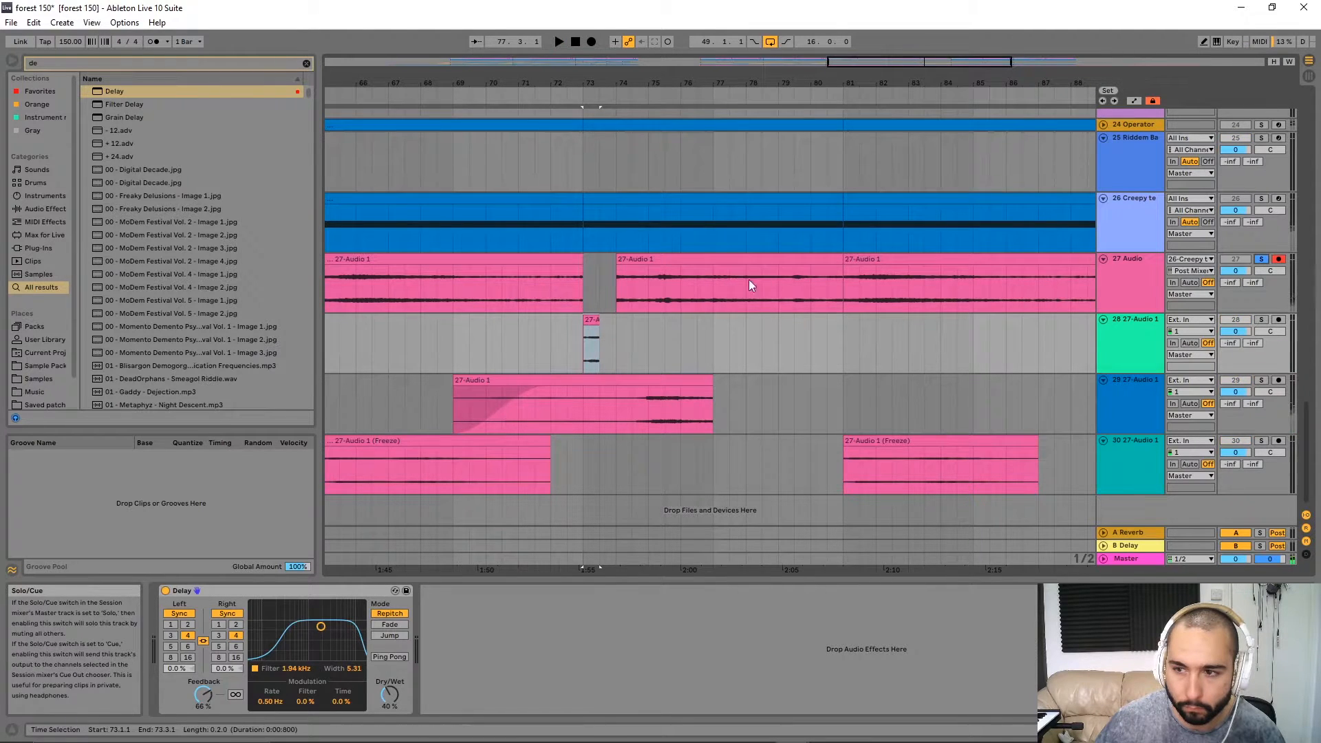
Audition the soloed track 27 texture around bars 79 and 61 for another usable sound.
click(716, 299)
key(space)
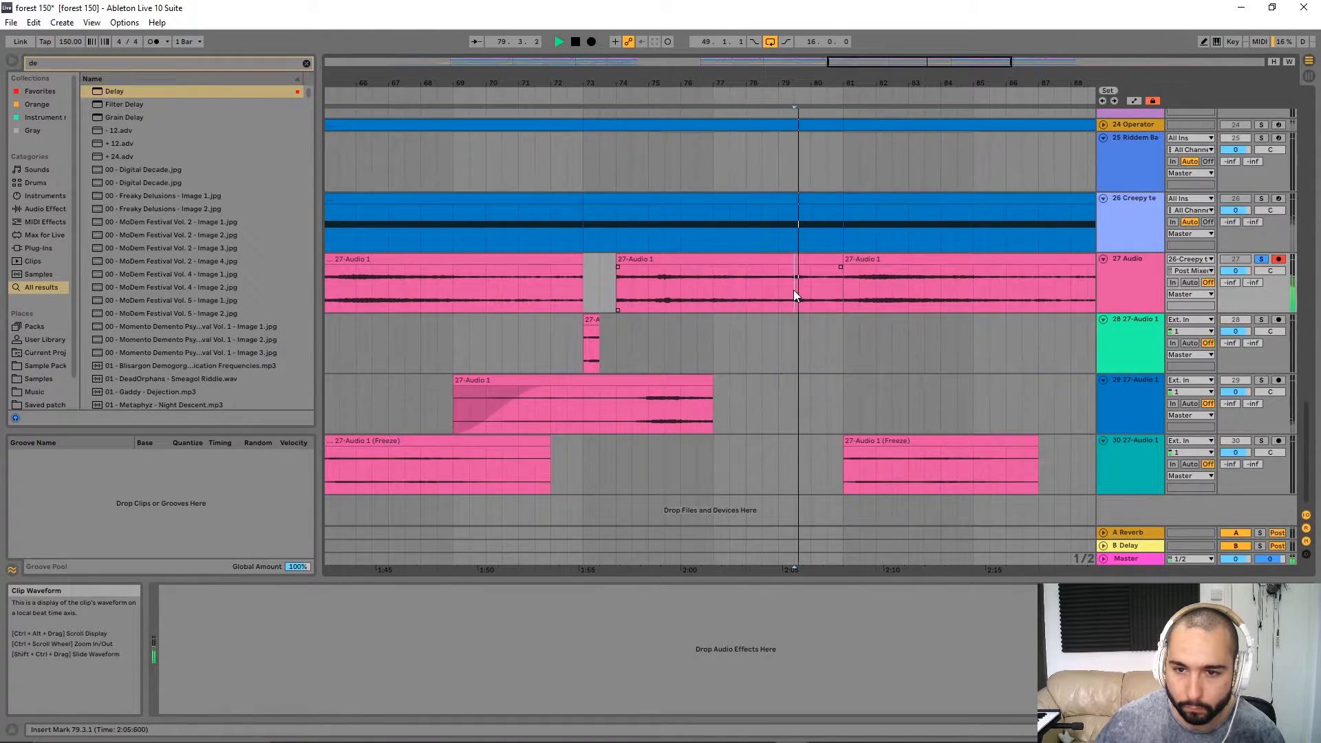
scroll(794, 291, down, 3)
click(513, 296)
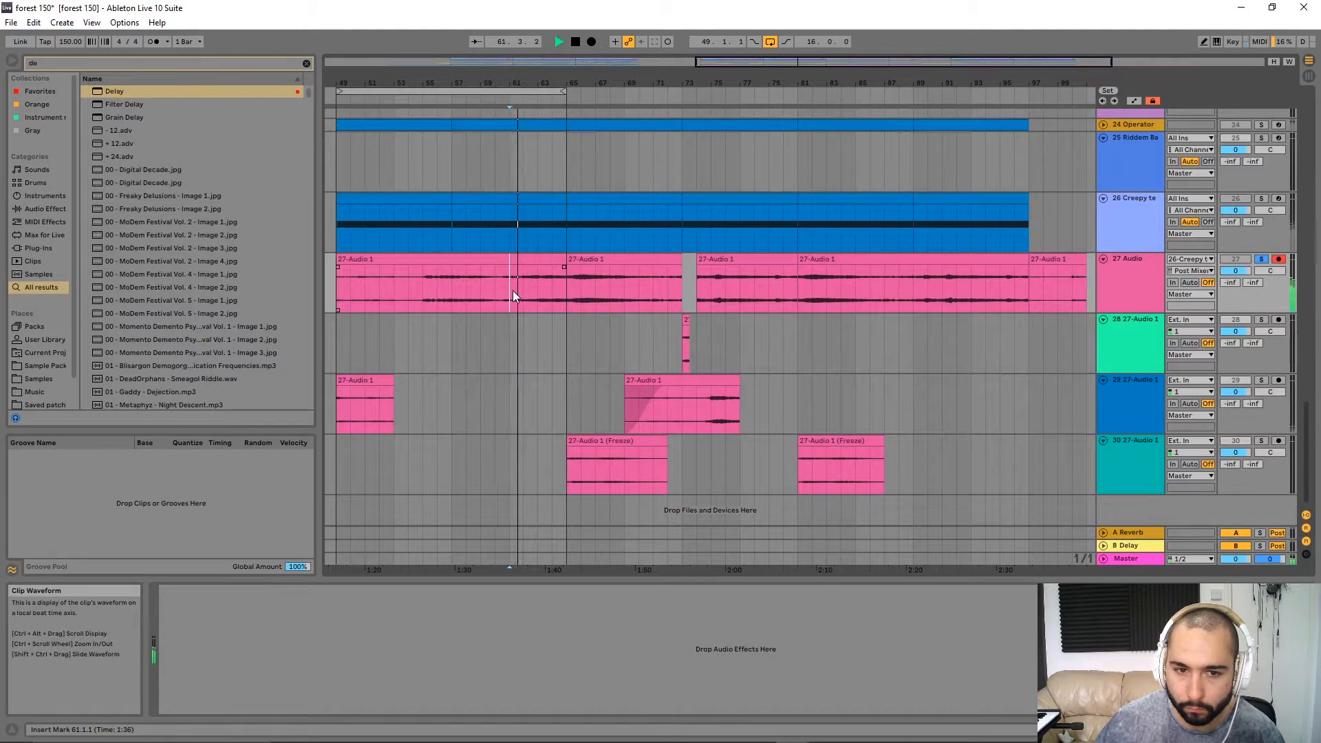
key(space)
key(space)
Split out a one-bar slice at bar 61 of track 27, copy it to a new audio track at bar 65, and unsolo.
drag(510, 292, 521, 292)
key(ctrl+e)
click(1147, 283)
key(ctrl+t)
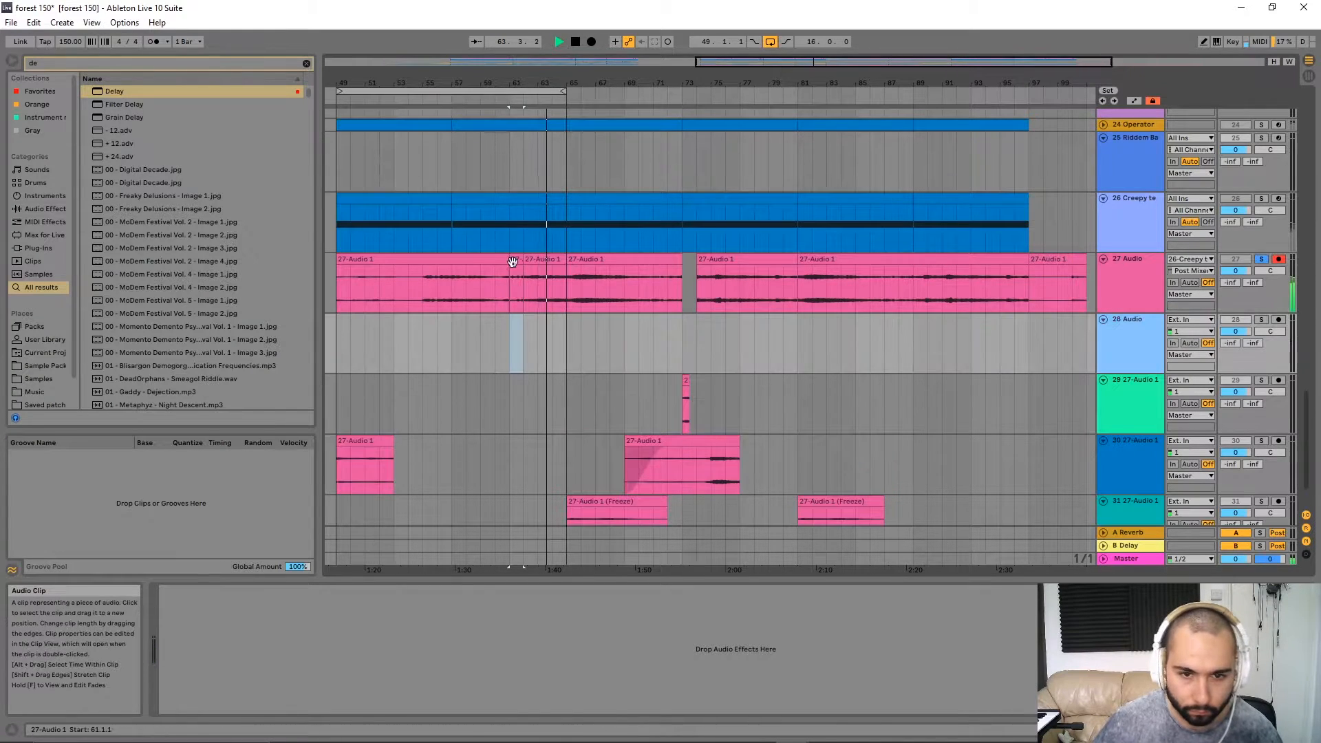
drag(575, 348, 574, 346)
click(1262, 319)
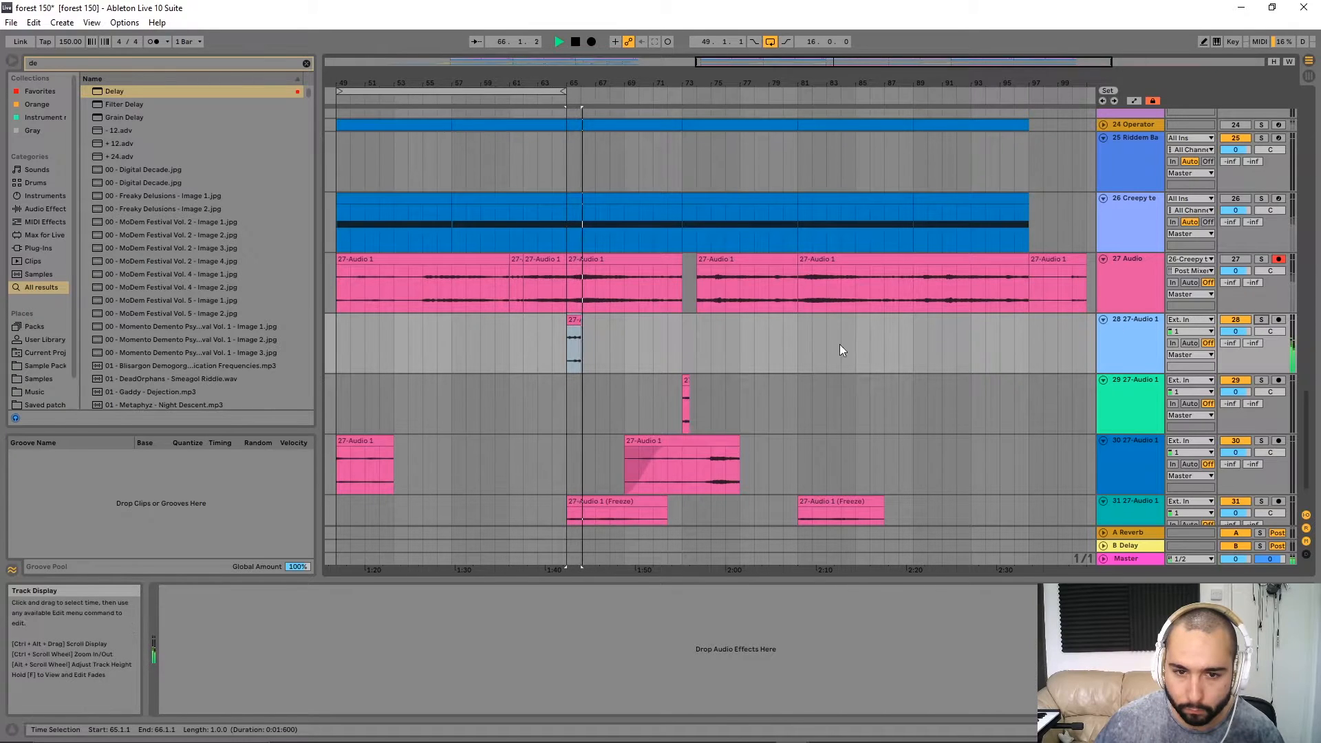
Add Delay to new track 28 with Ping Pong on, Feedback at 60% and Dry/Wet at 40%.
drag(567, 349, 580, 339)
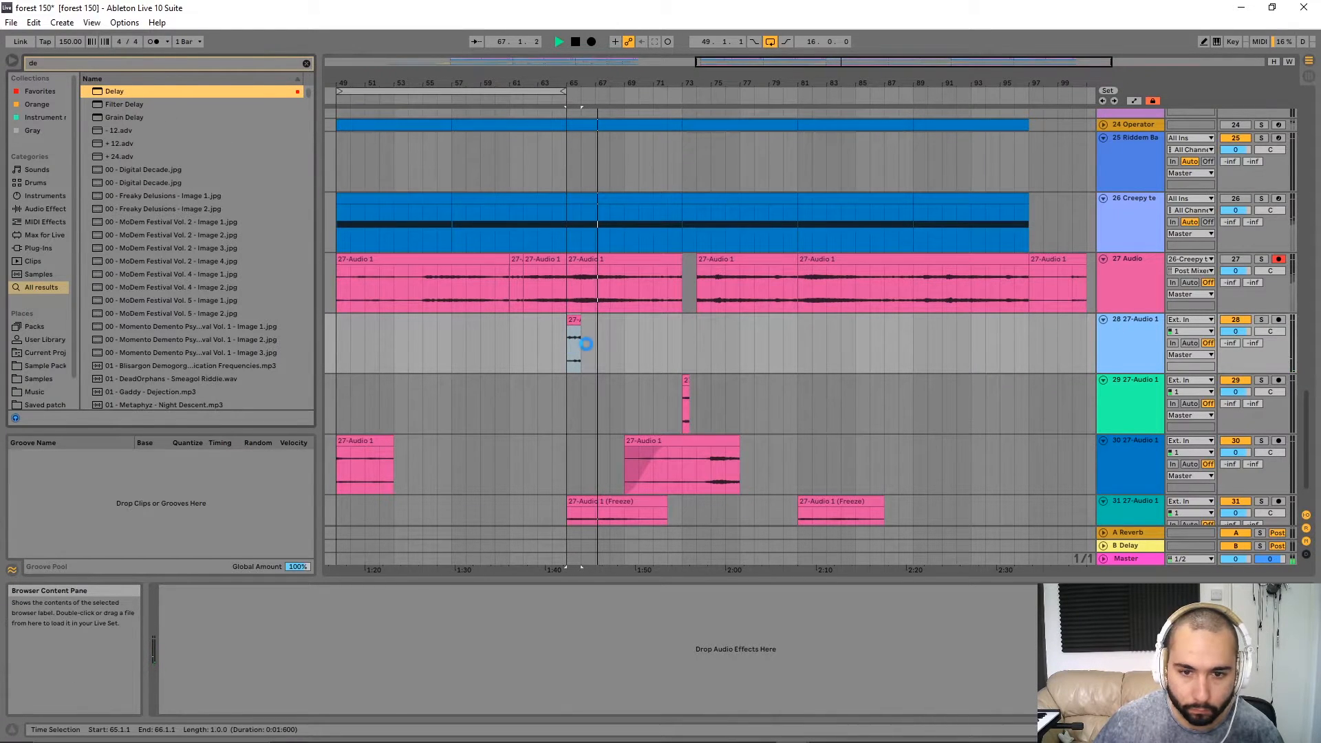
scroll(580, 337, up, 2)
key(space)
key(space)
click(383, 657)
drag(390, 693, 391, 700)
drag(203, 697, 205, 693)
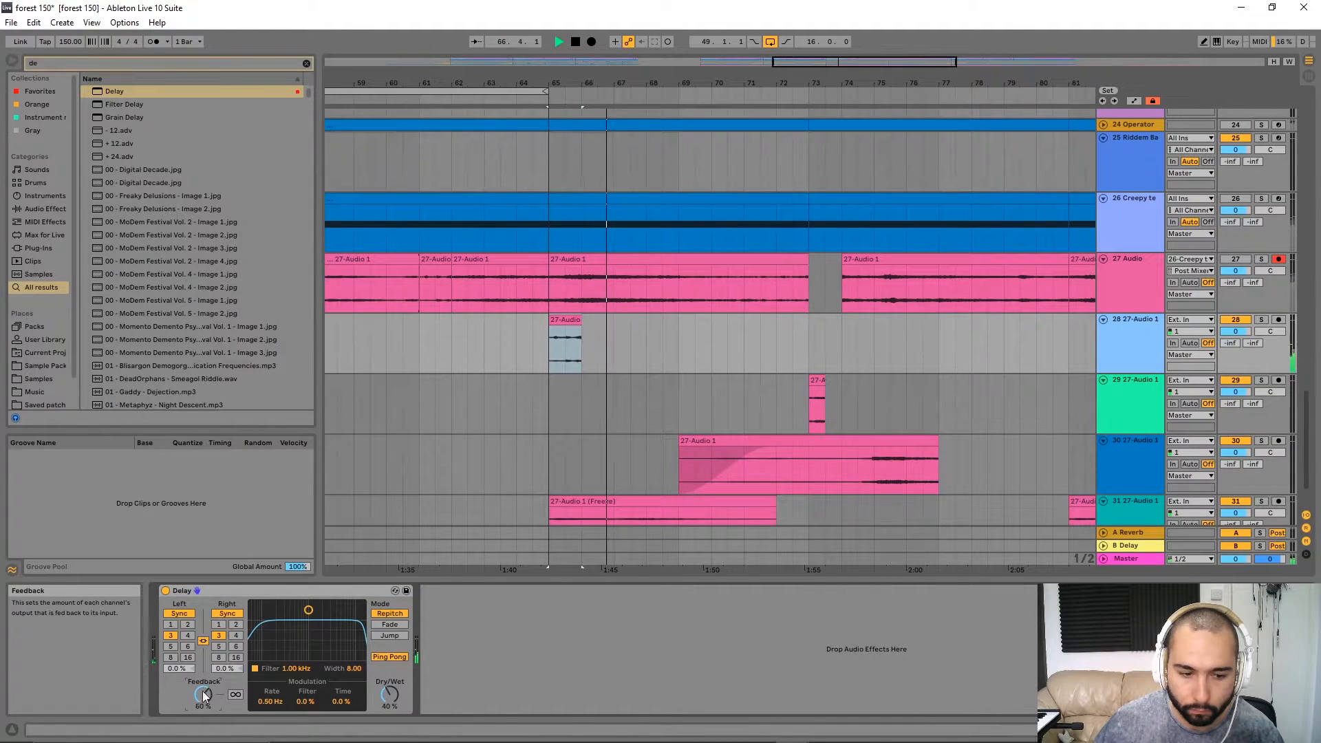
Shorten the bar 65 snippet to three beats and duplicate it at the start of each bar through bar 69.
click(580, 322)
scroll(580, 321, up, 2)
mouse_move(580, 321)
mouse_down()
mouse_move(566, 318)
mouse_move(680, 322)
mouse_move(586, 343)
mouse_up()
click(710, 344)
key(ctrl+d)
scroll(736, 333, down, 2)
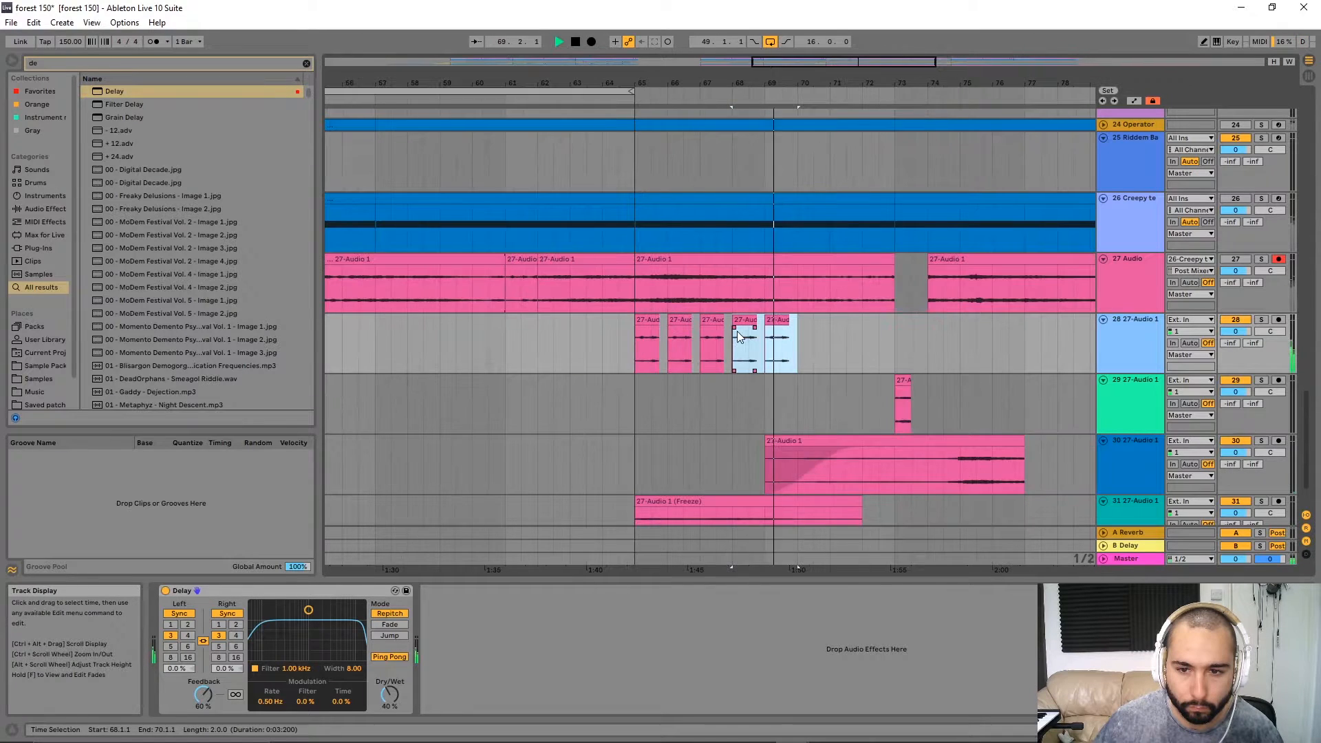
Extend the snippet copy at bar 68 to a full bar and delete the copy at bar 69.
click(641, 326)
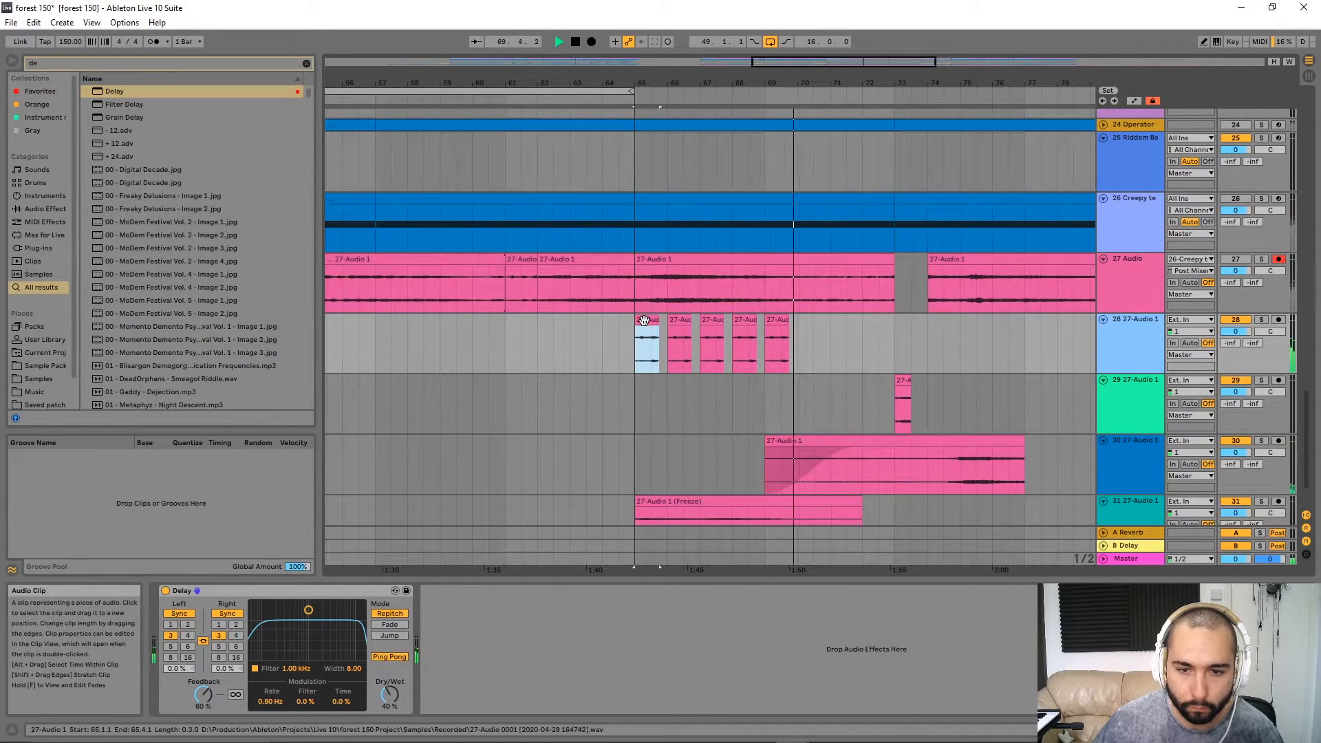
click(754, 319)
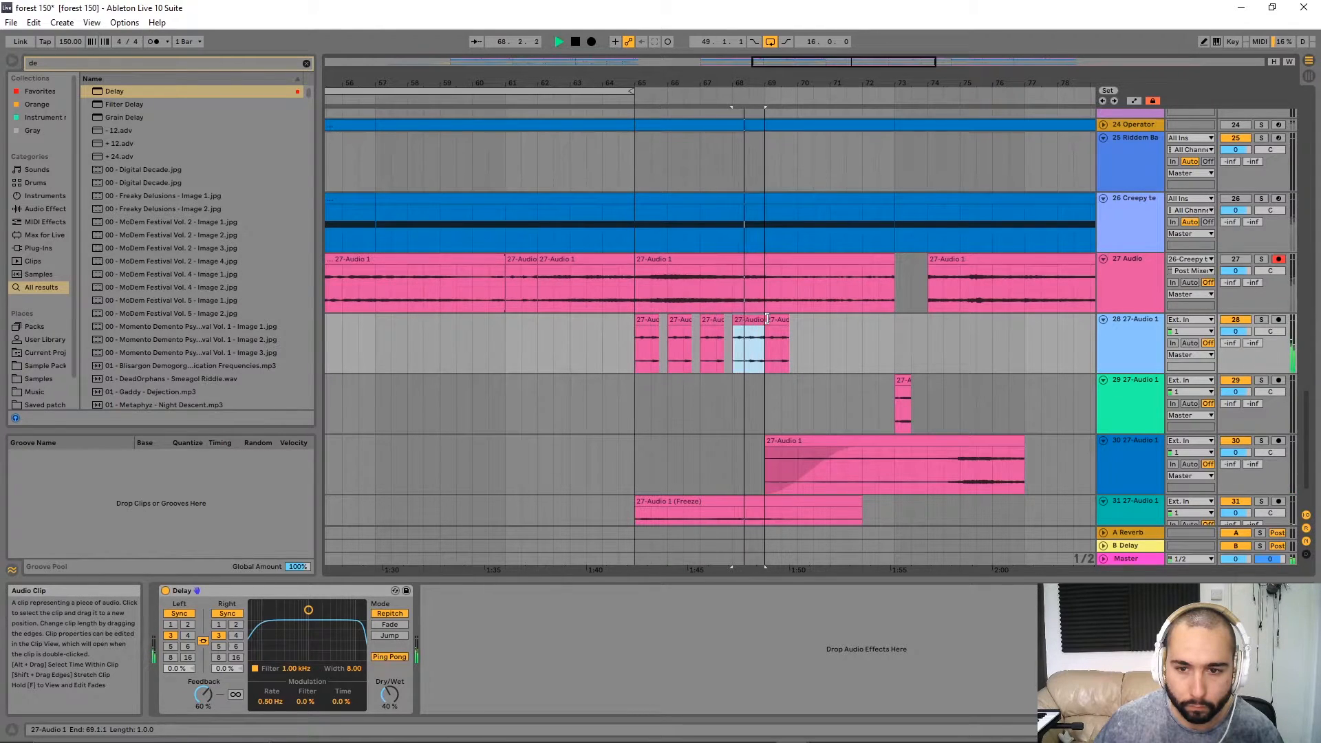
click(780, 319)
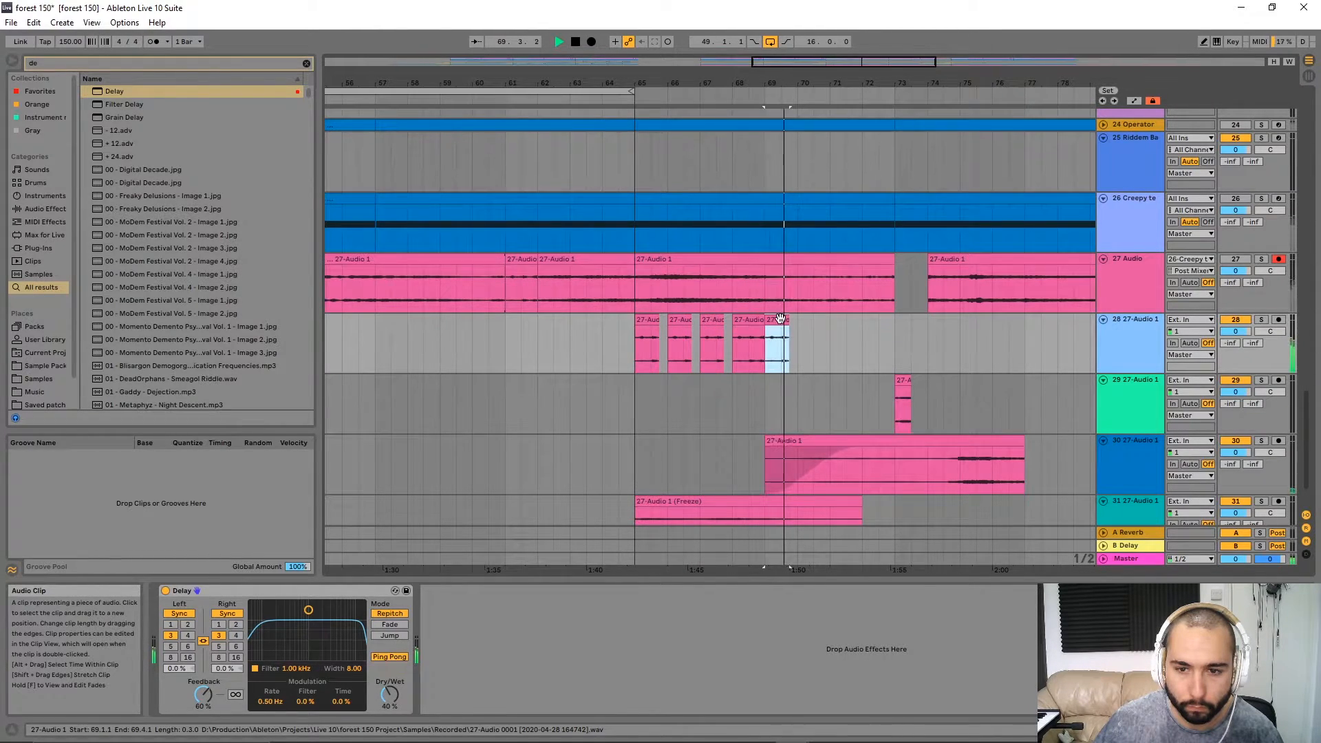
key(Delete)
drag(787, 338, 705, 317)
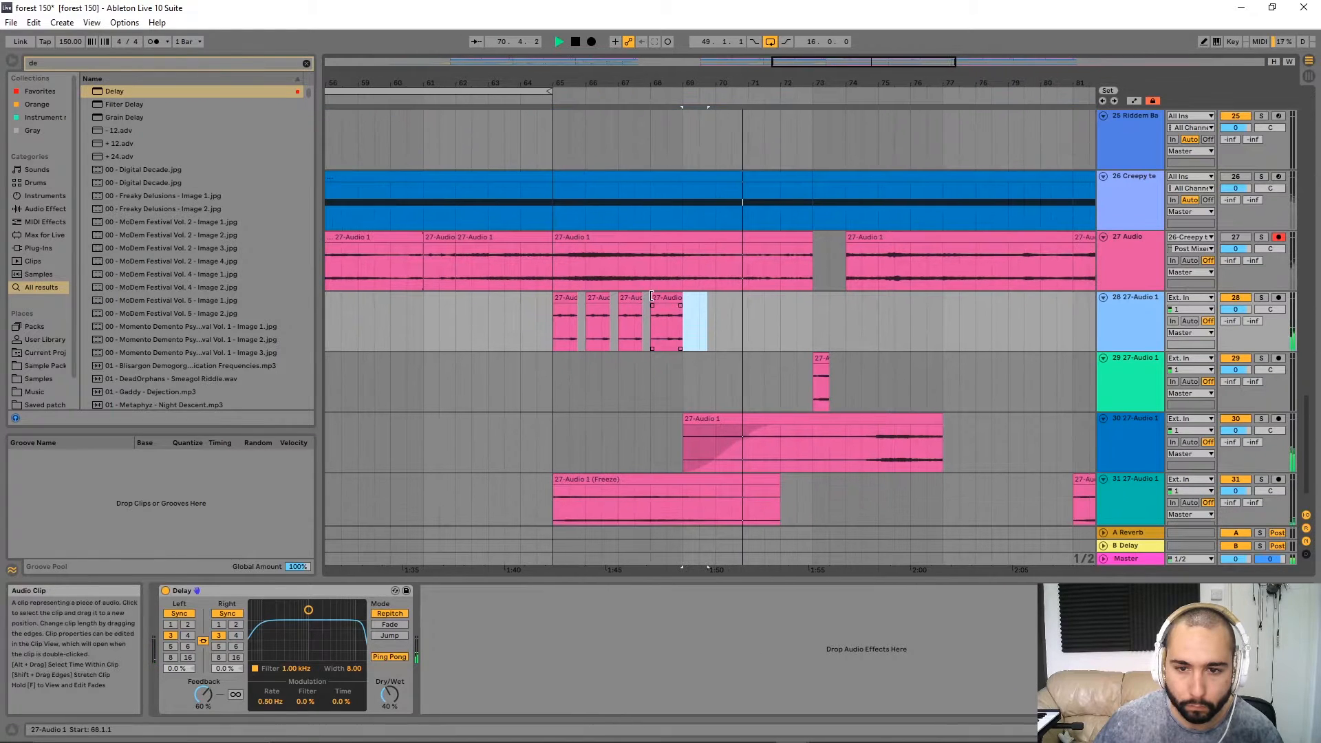
Split the first snippet on track 28 at 65.3.1.
click(567, 327)
scroll(571, 325, up, 3)
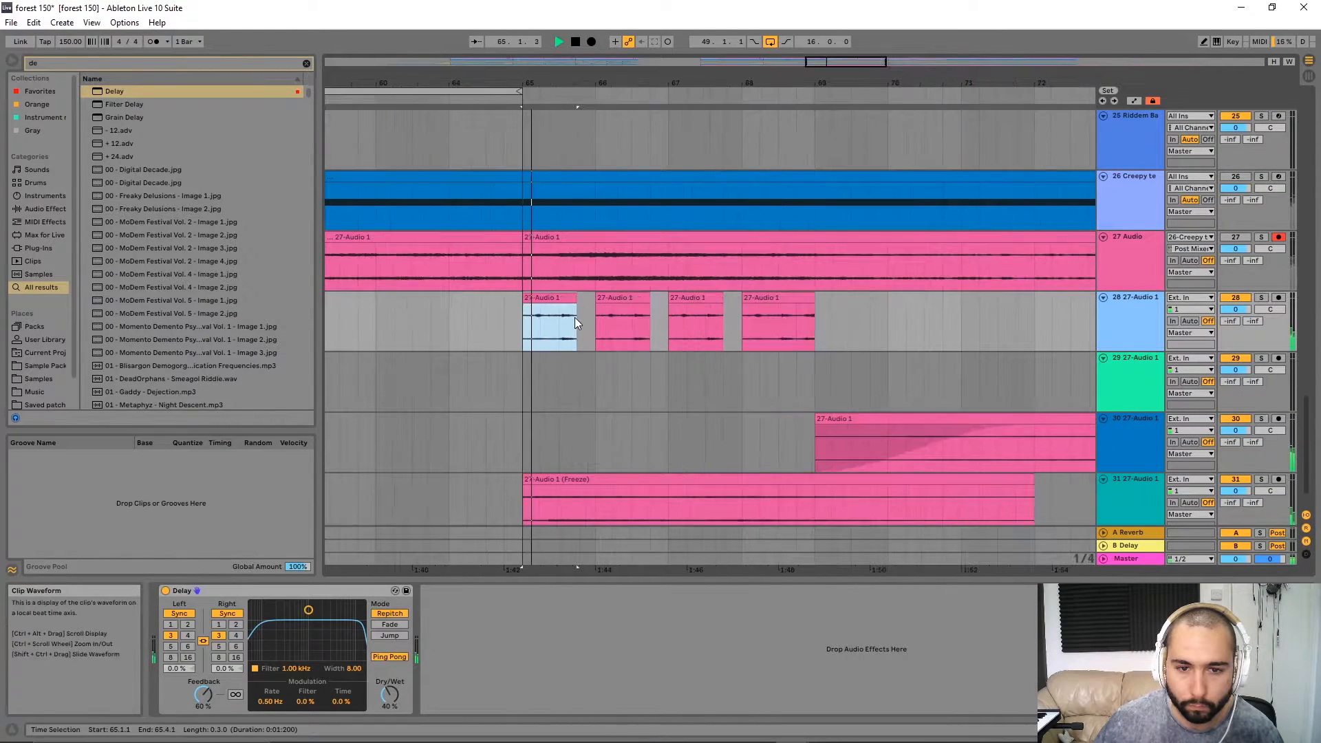
click(559, 332)
key(ctrl+e)
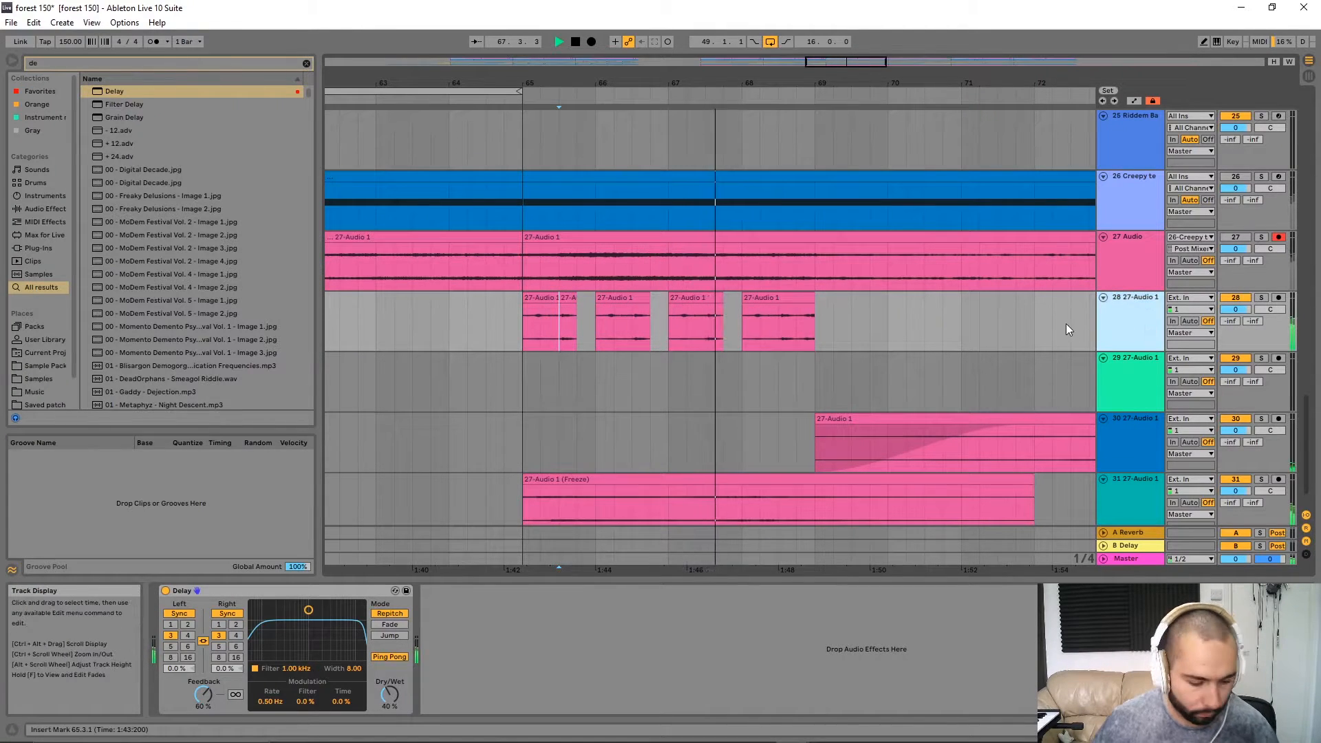
Insert EQ Eight before track 28's Delay, with a low cut at 150 Hz and a high cut on band 8 pulled down close above it.
key(ctrl+f)
text(eq)
drag(110, 104, 253, 607)
key(space)
click(210, 696)
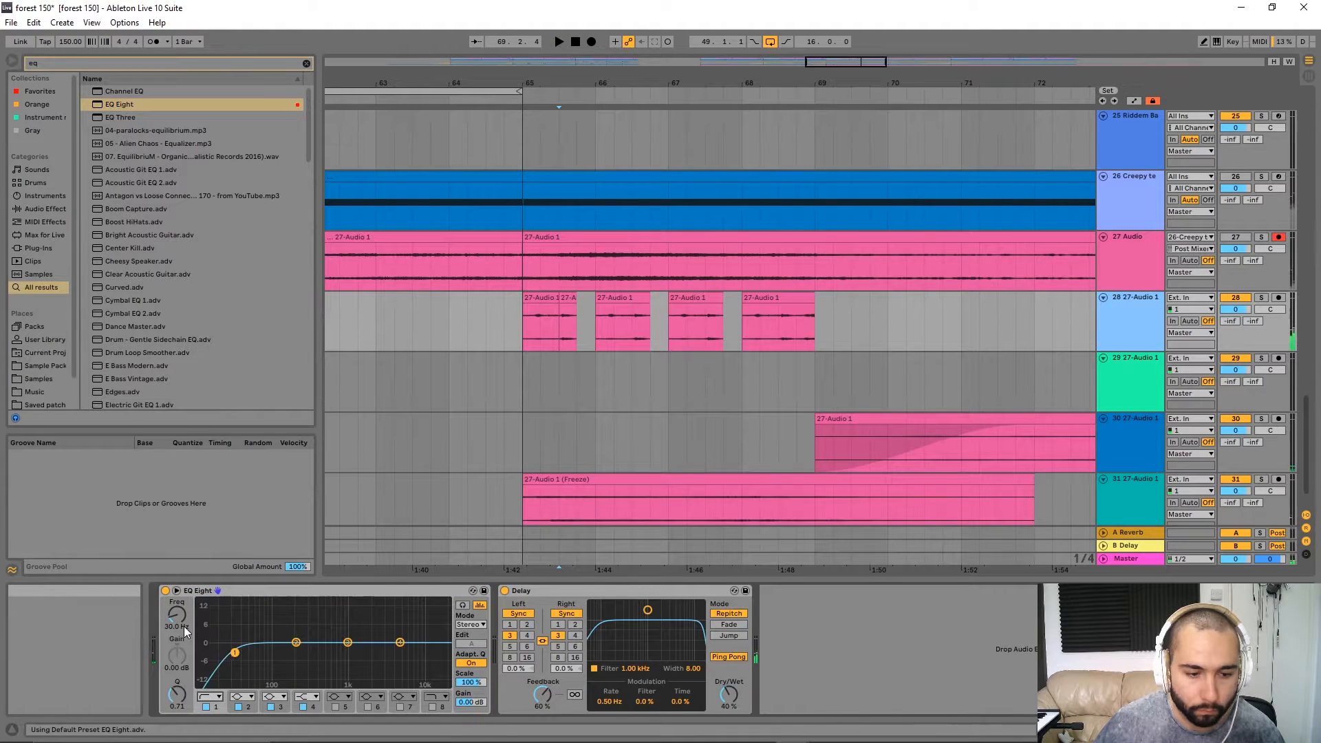
click(434, 708)
drag(442, 652, 287, 651)
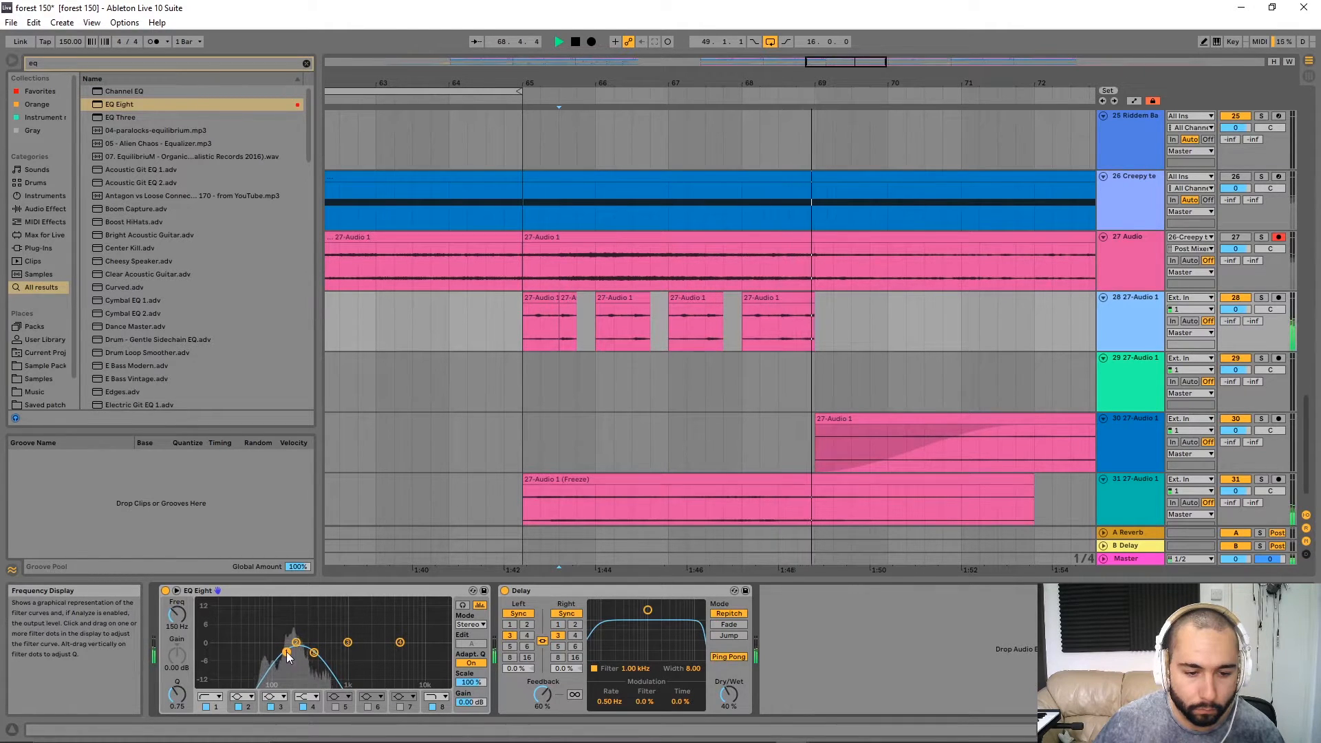
Chop the bar 65 snippet down to a sixteenth-note slice at 65.1.4 and an eighth-note slice at 65.3.1.
scroll(533, 416, down, 1)
click(427, 309)
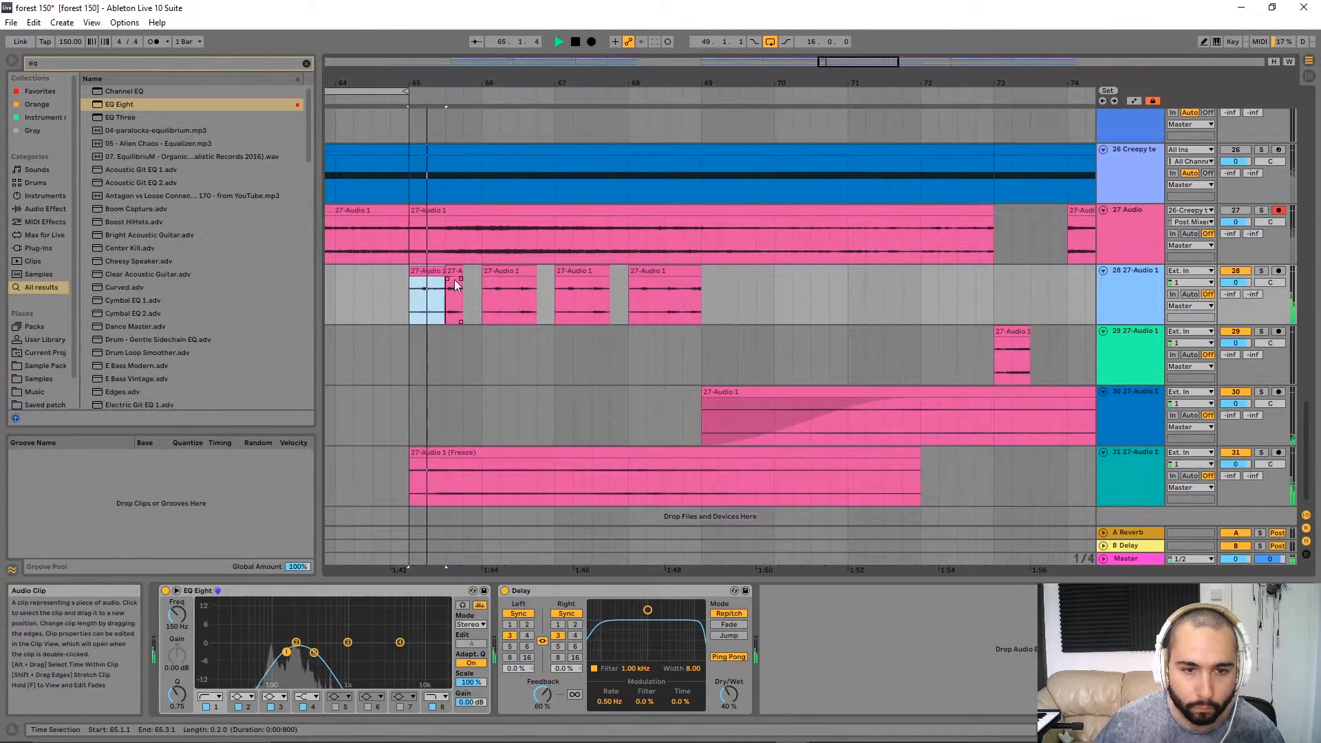
scroll(427, 313, up, 2)
drag(418, 308, 509, 308)
key(Delete)
key(Delete)
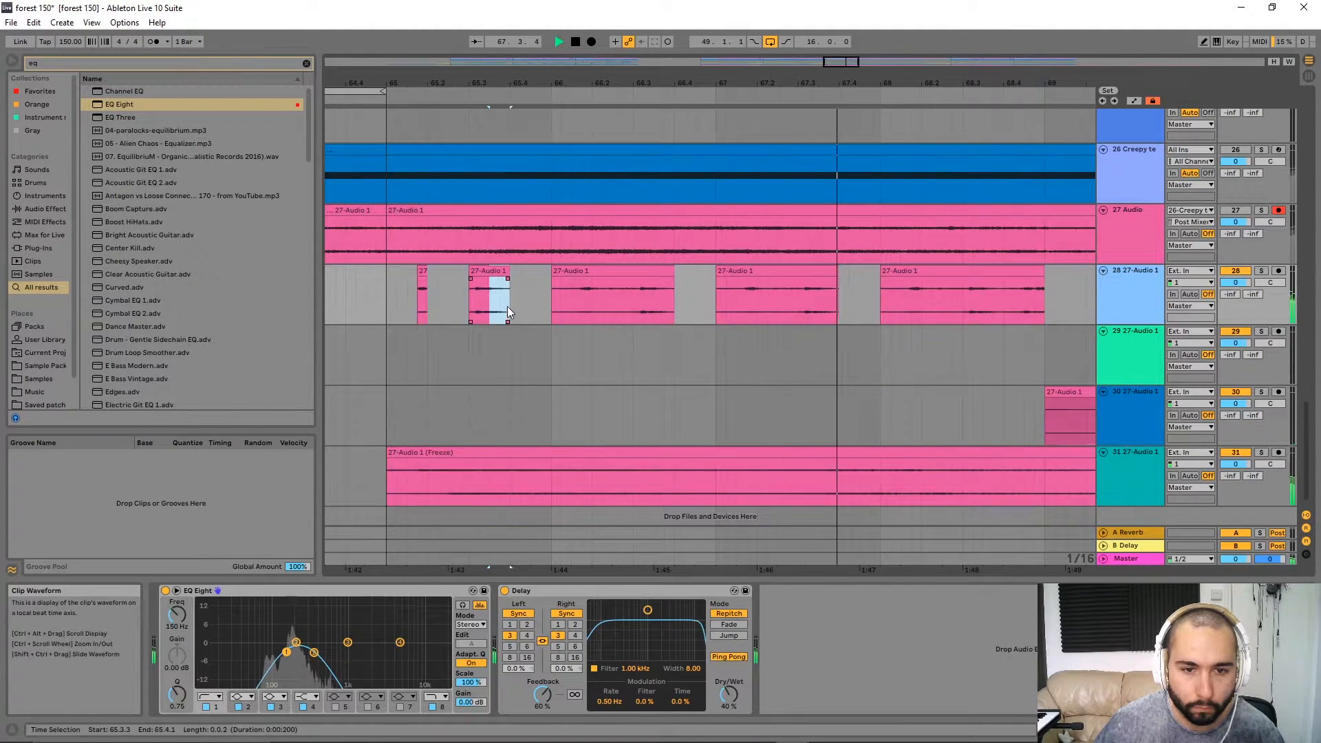
key(Delete)
click(386, 297)
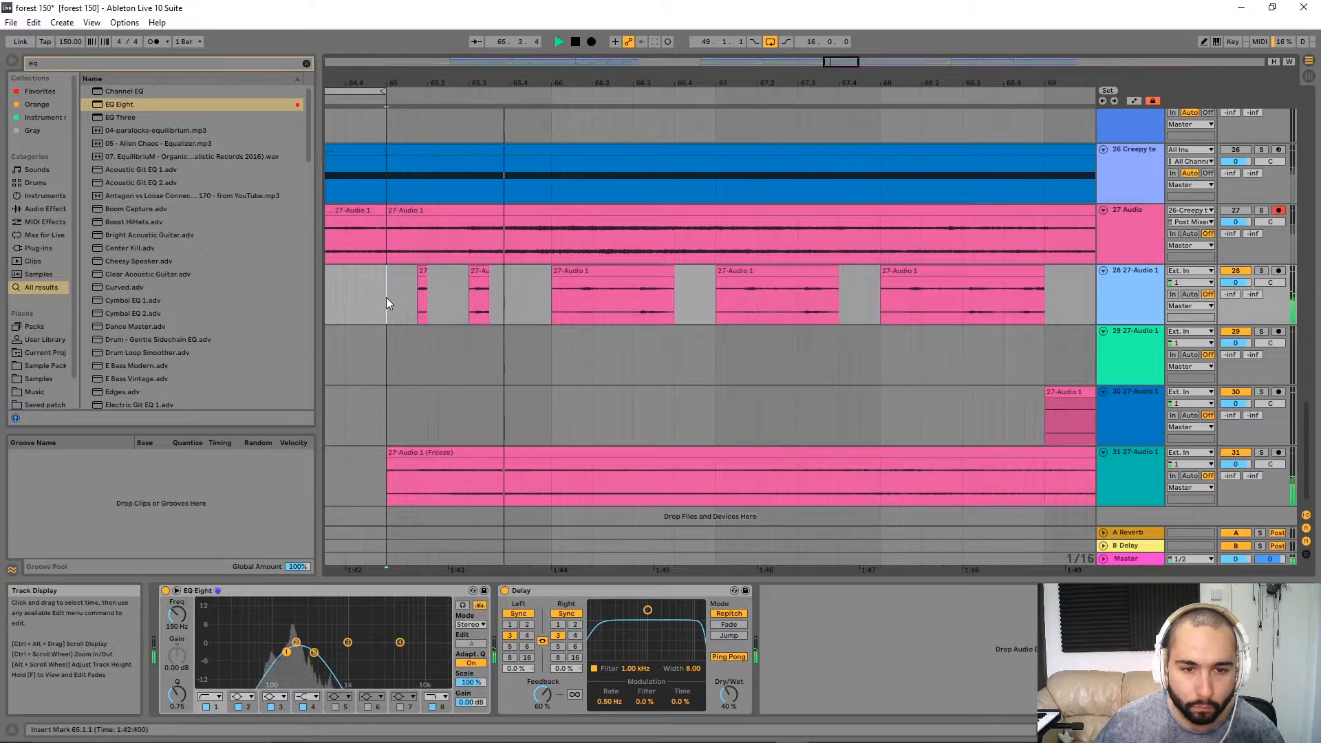
Move the start marker of the slice at 65.3.1 further into its sample and audition from bar 65.
click(480, 282)
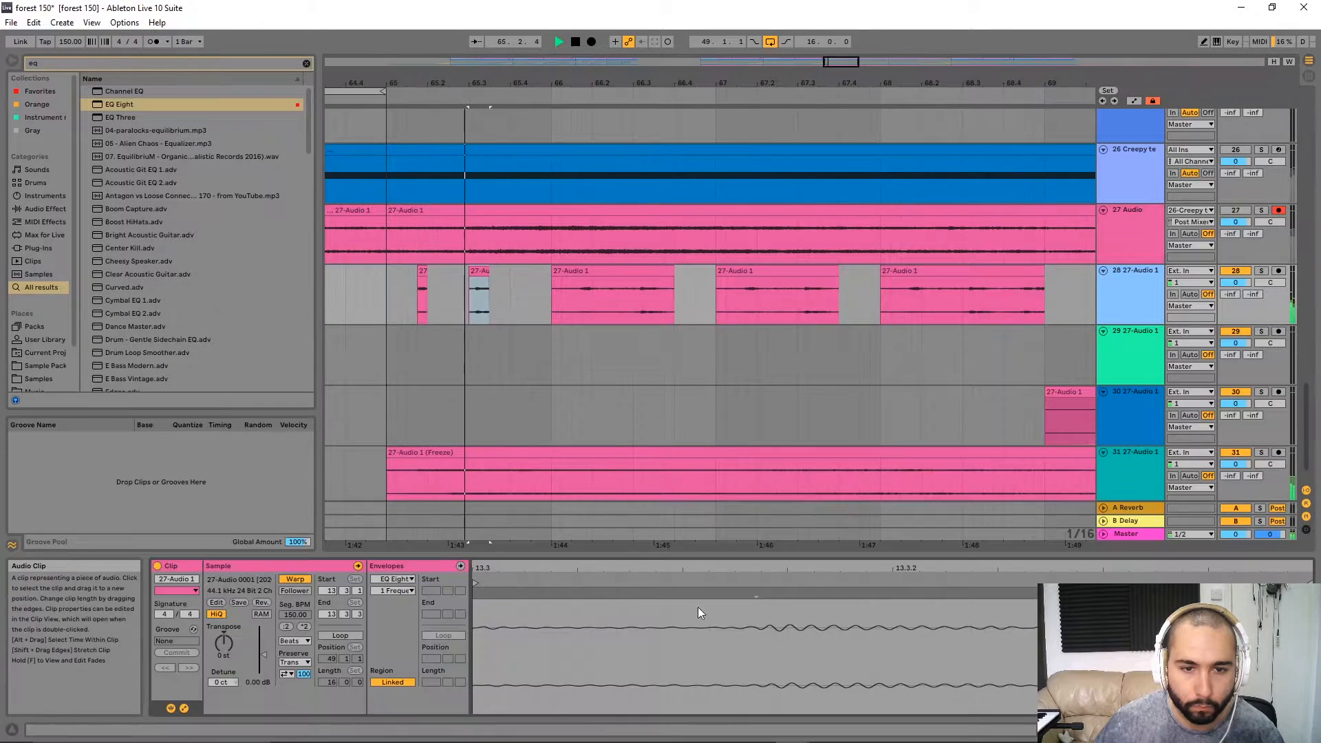
drag(701, 588, 823, 583)
click(381, 295)
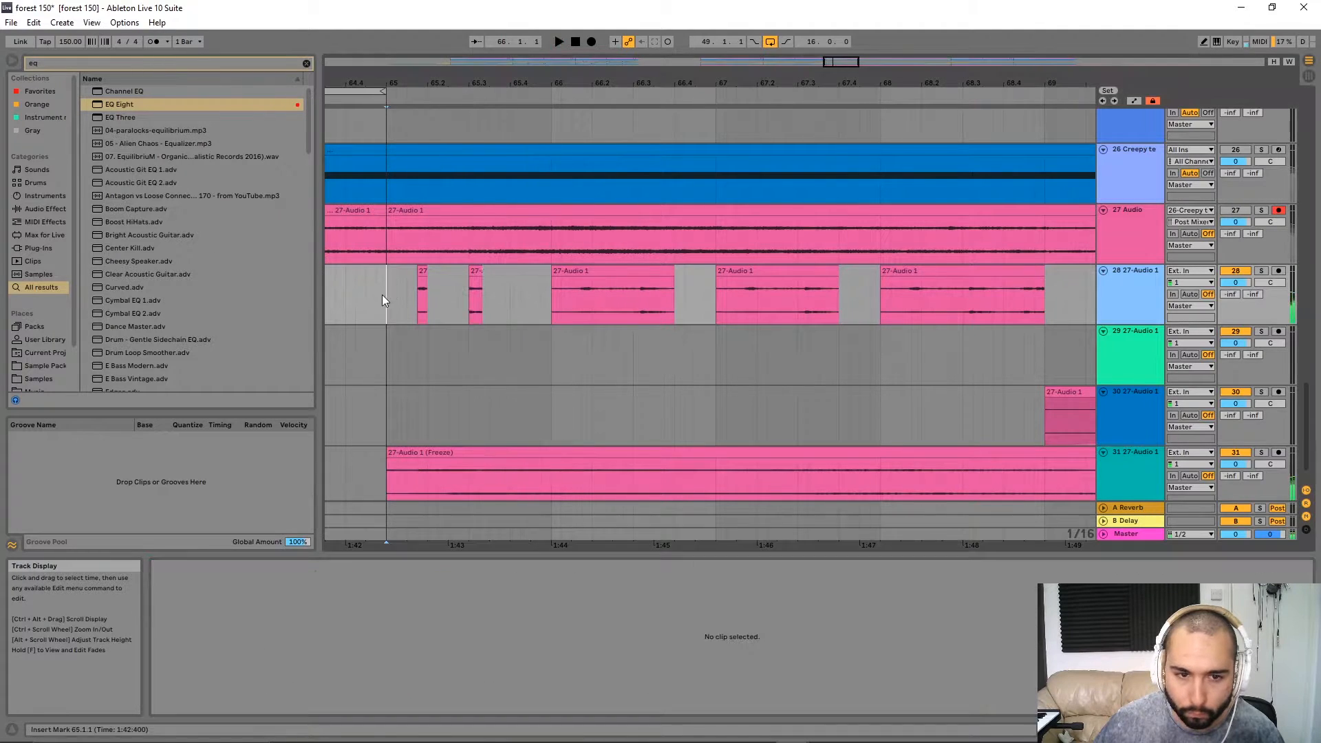
click(471, 270)
click(378, 282)
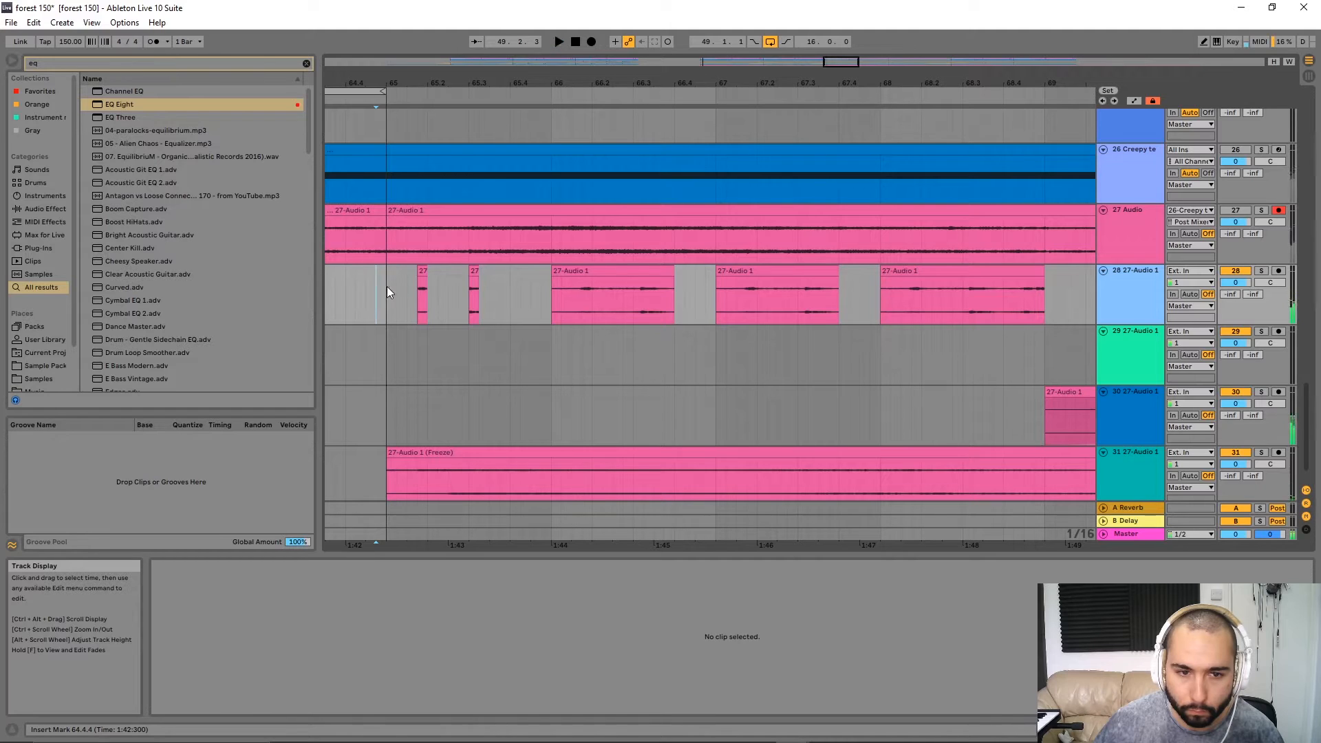
click(388, 295)
key(space)
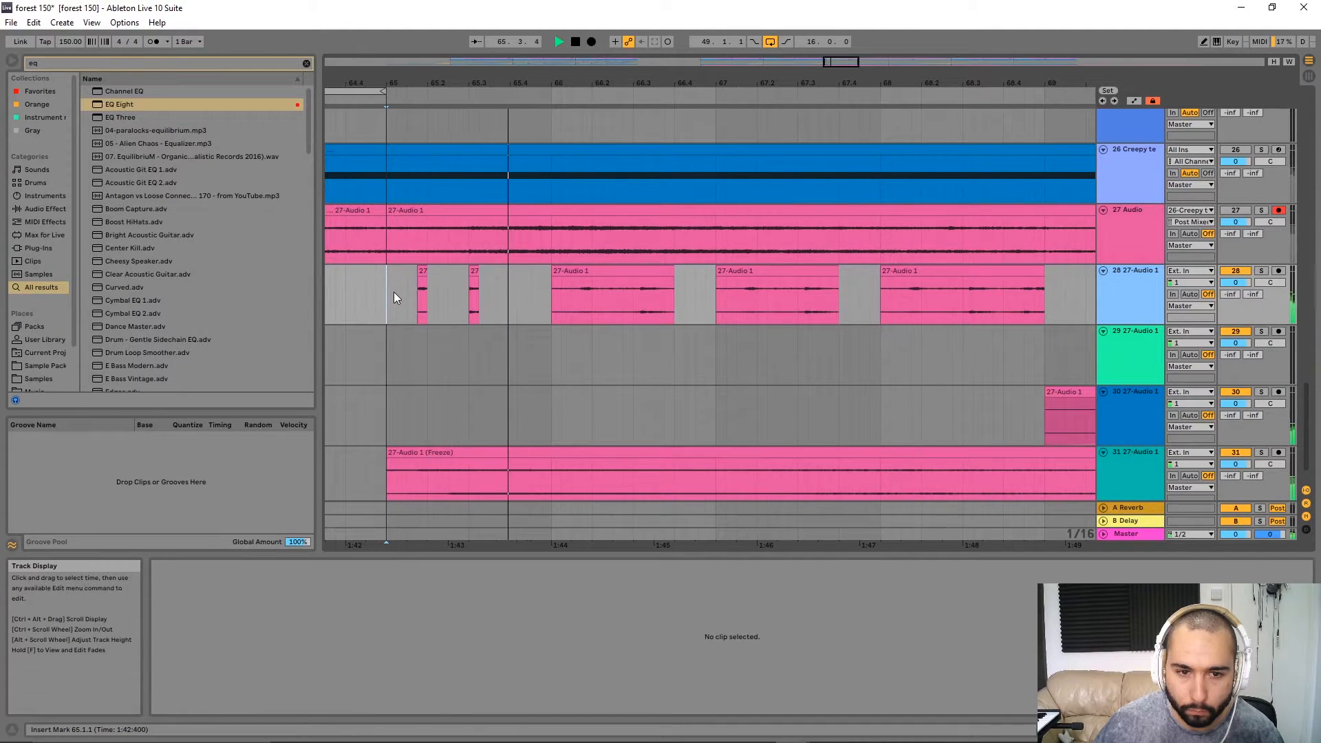
Move that slice's start marker slightly earlier, trim its end to 65.3.2, and replay from bar 65.
click(474, 293)
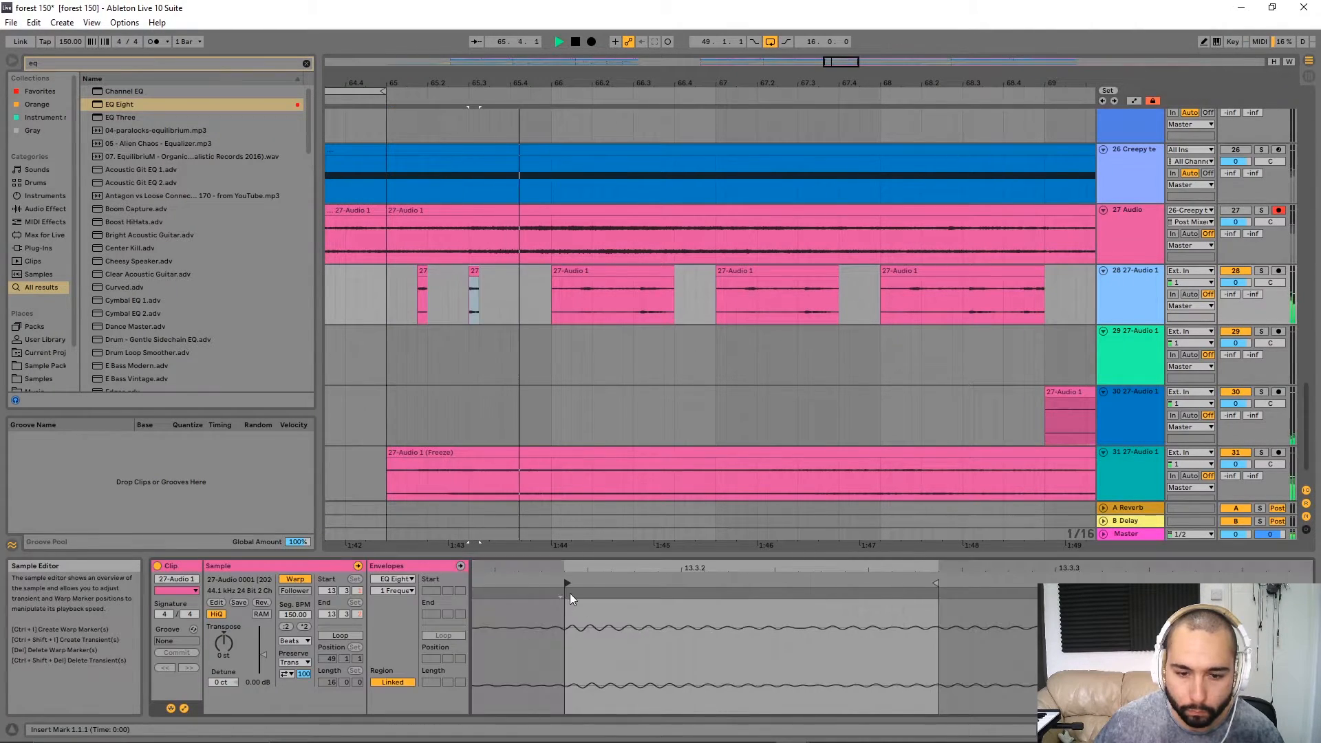
drag(547, 584, 494, 583)
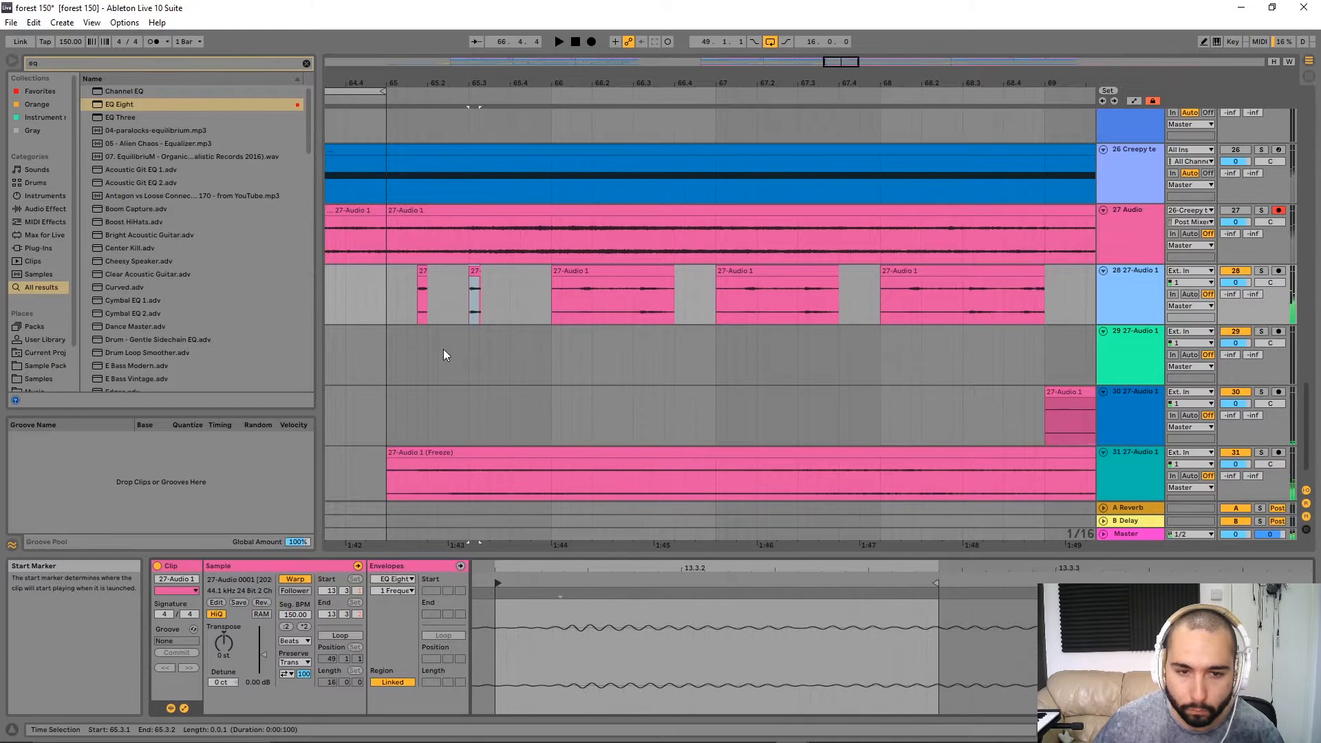
click(384, 307)
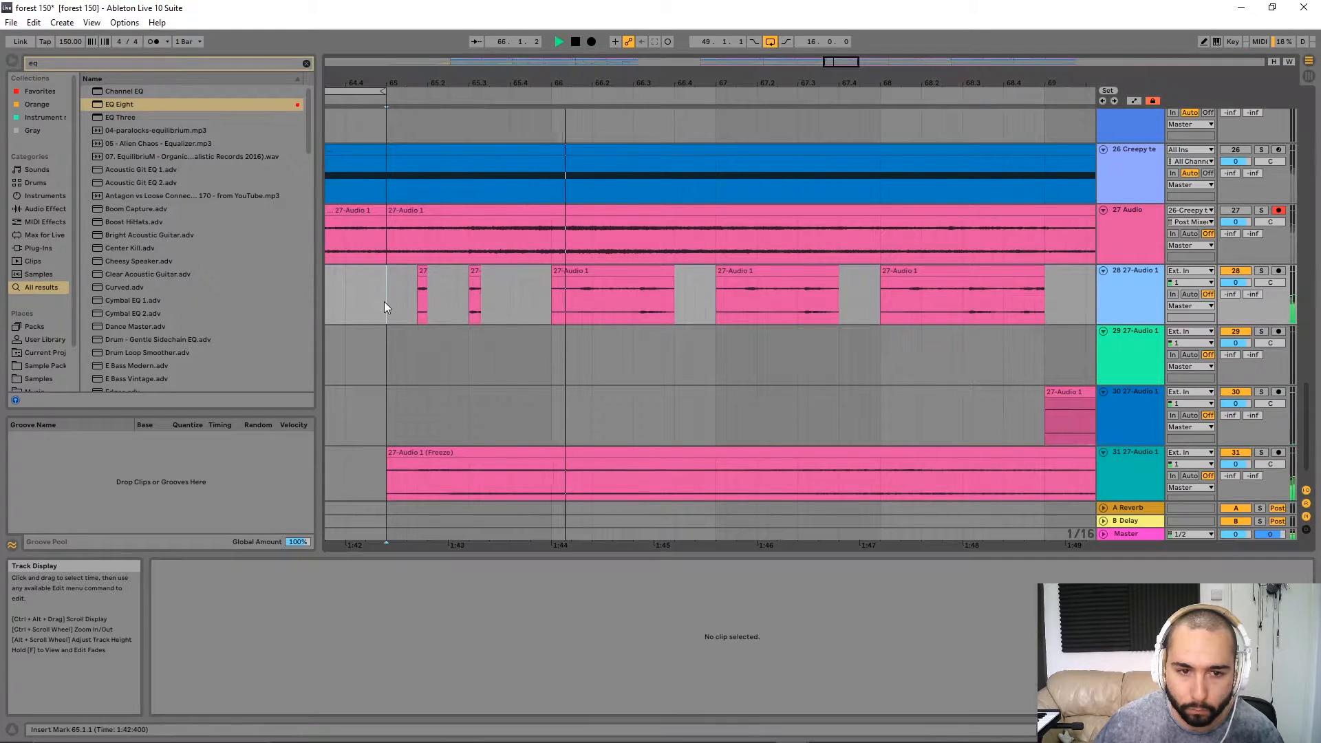
drag(488, 289, 481, 292)
click(483, 289)
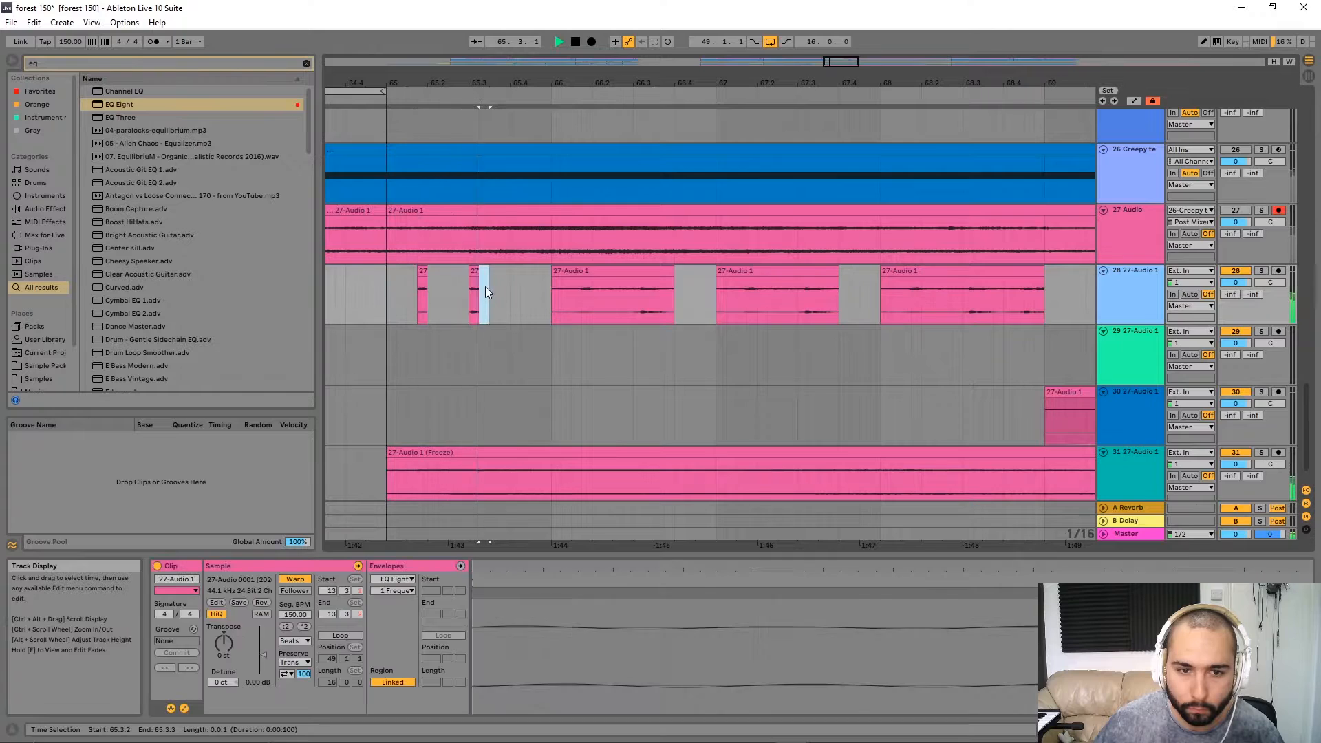
click(386, 303)
Insert an audio track below track 28 and move the first three sixteenths of the bar 66 snippet onto it at 65.1.1.
scroll(531, 307, down, 3)
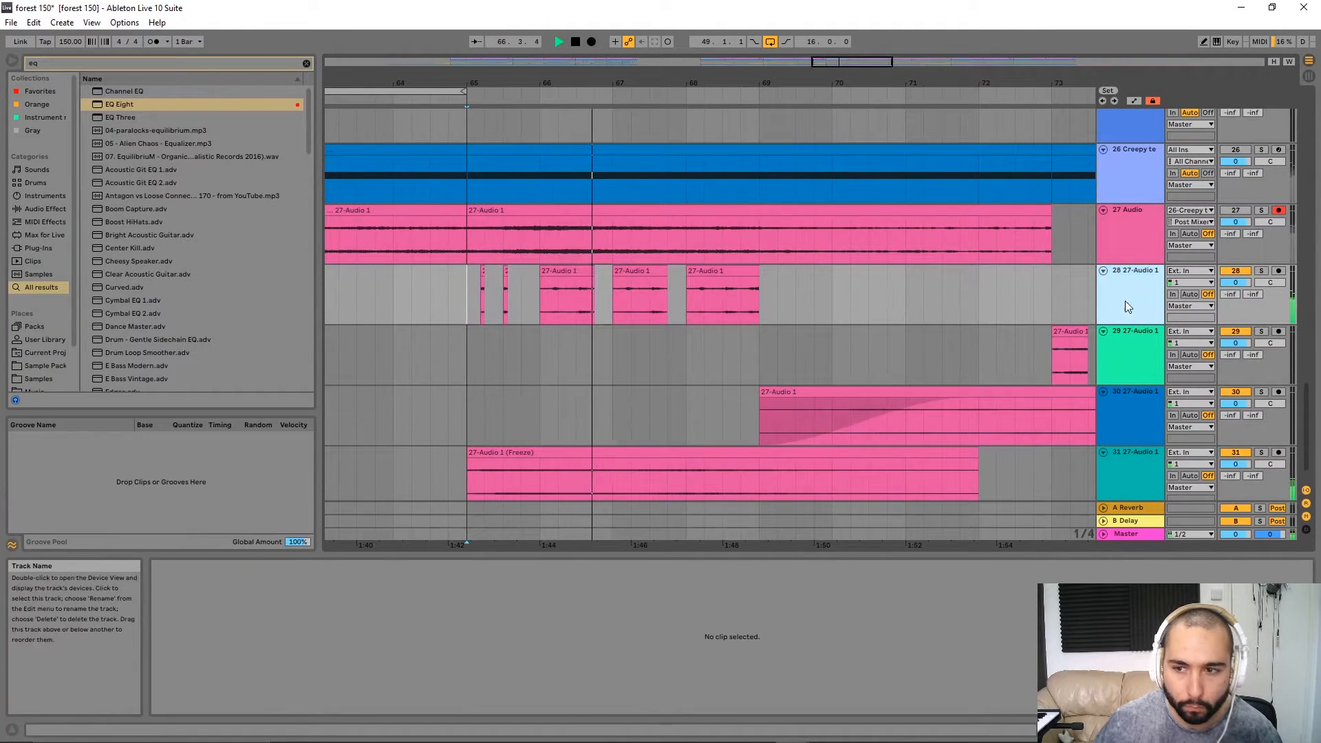
key(ctrl+t)
scroll(547, 318, up, 3)
drag(544, 312, 399, 359)
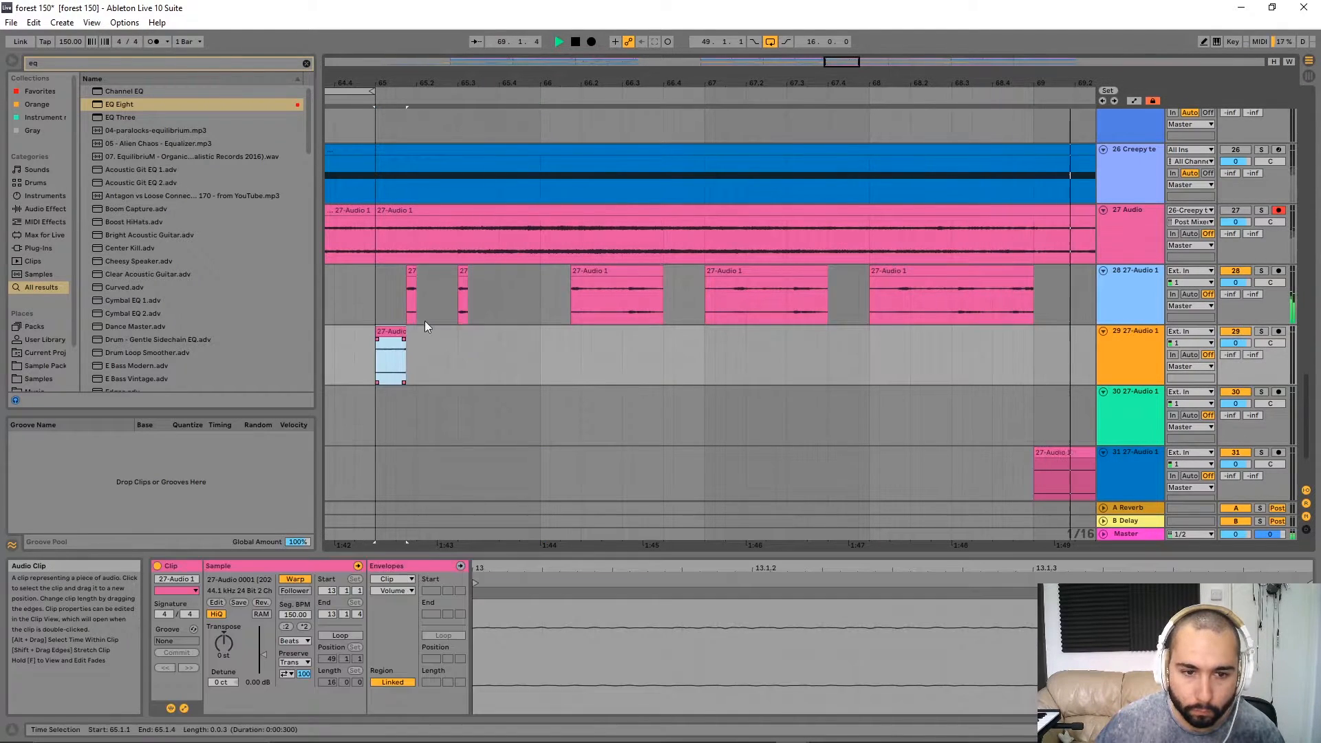
Delete track 28's snippets from bar 66 onward, duplicate its one-bar pattern from bar 65 three times, and play it back.
drag(550, 289, 1007, 289)
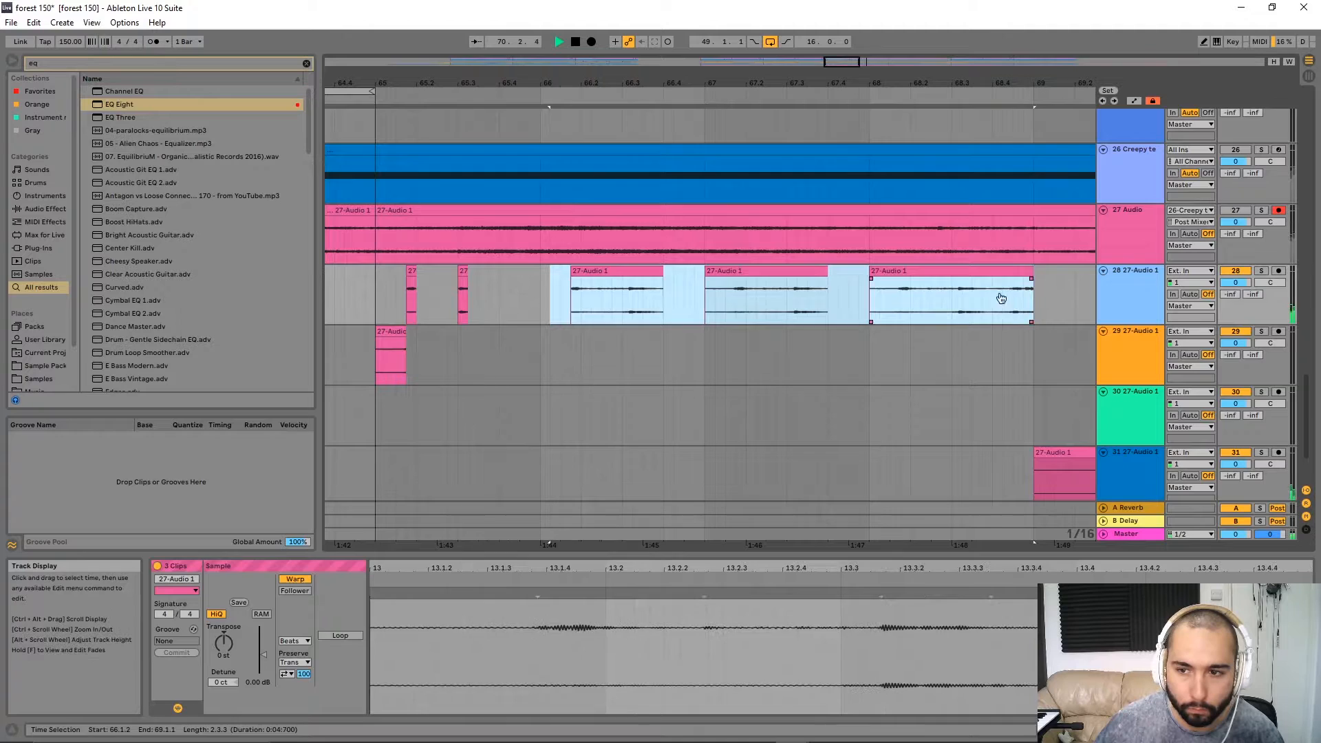
key(Delete)
drag(504, 298, 460, 299)
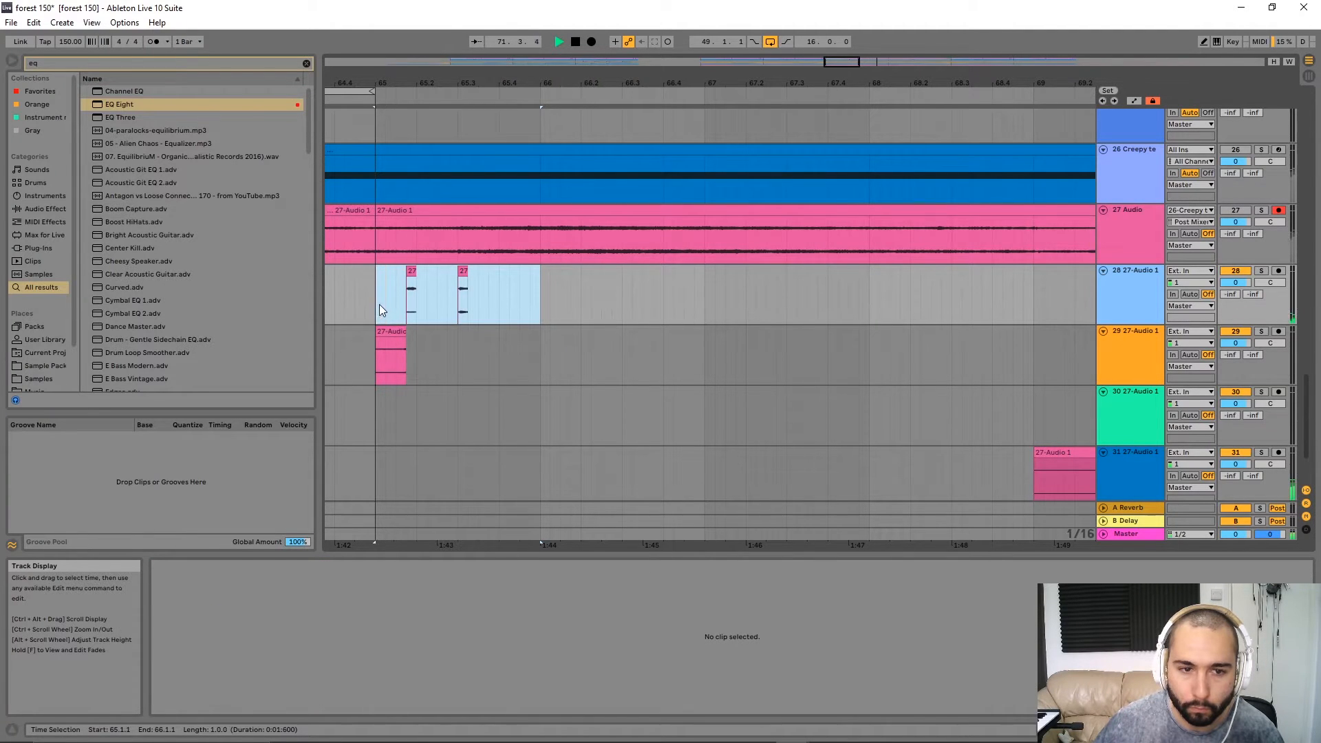
key(ctrl+d)
key(ctrl+d)
key(ctrl+d)
scroll(376, 304, down, 3)
click(378, 302)
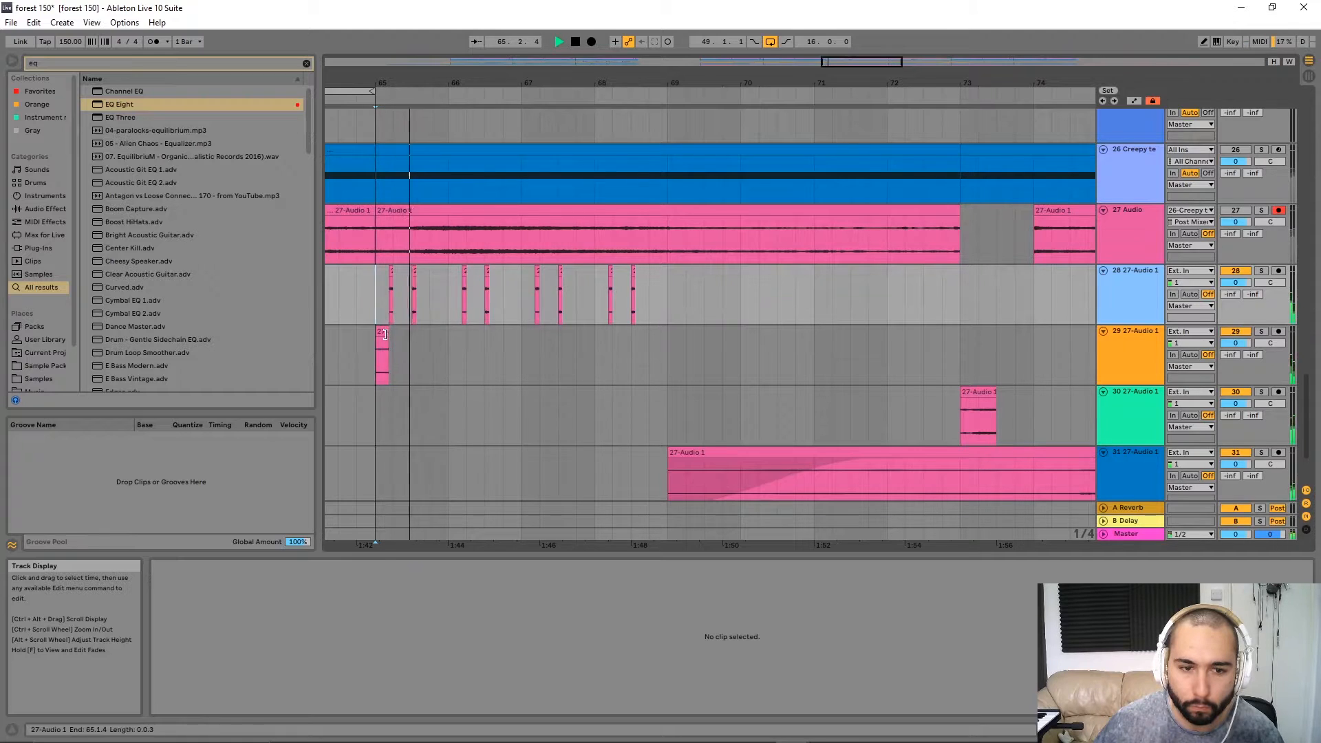
Try to lengthen the short snippet on track 29 and change its segment BPM, and undo the changes.
drag(385, 334, 445, 341)
key(space)
drag(294, 615, 295, 575)
click(295, 615)
key(ctrl+z)
key(ctrl+z)
Consolidate the short snippet on track 29 and stretch it to a little over one bar from bar 65.
click(382, 332)
key(ctrl+j)
click(776, 459)
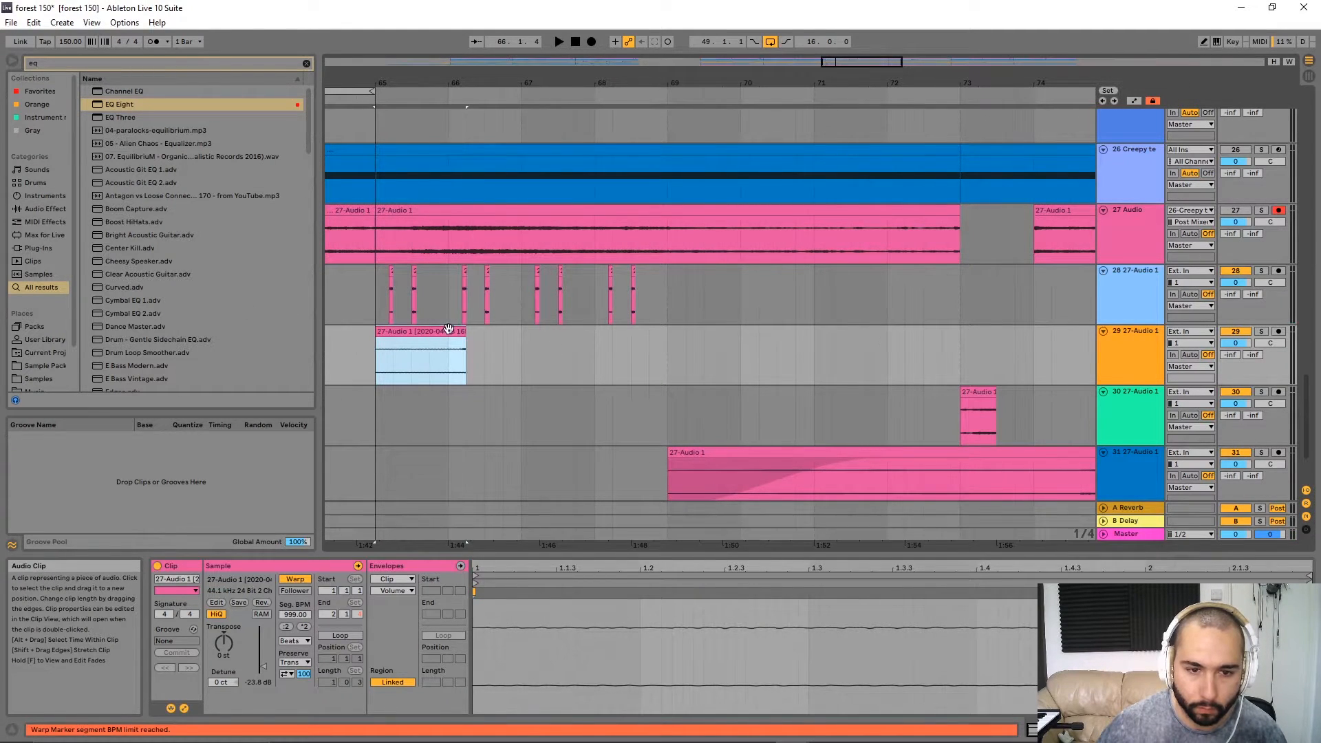
Trim the stretched snippet on track 29 to exactly one bar ending at bar 66, then solo the track and play it.
drag(468, 342, 452, 341)
key(Delete)
click(409, 332)
key(space)
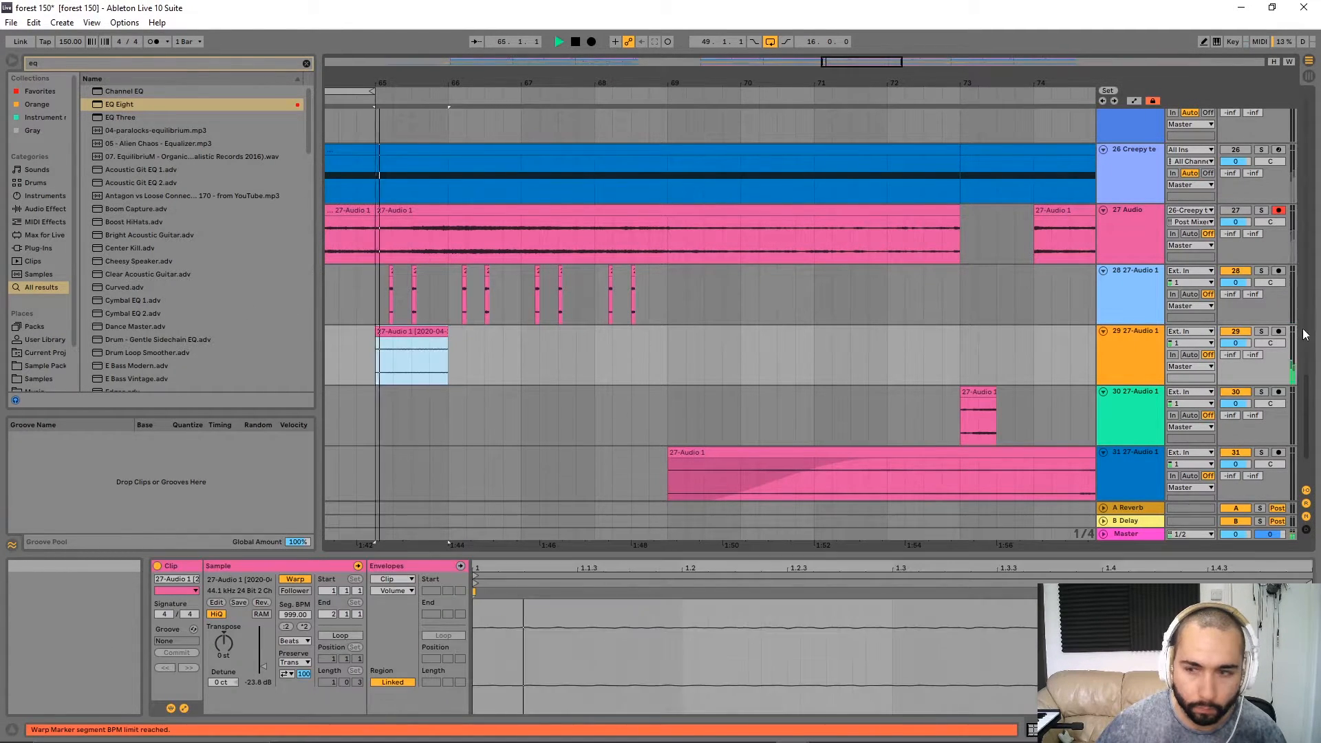
click(1262, 331)
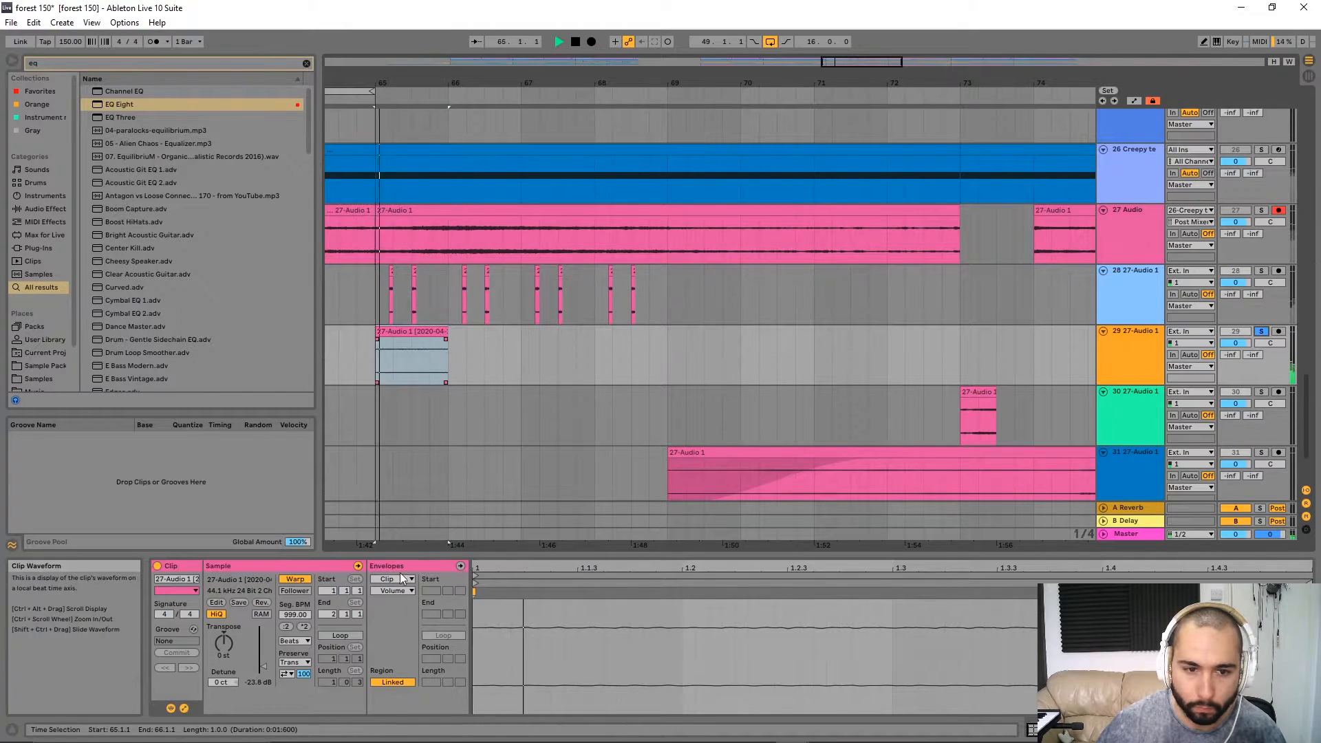
Try the Texture warp mode on track 29's one-bar clip with grain size 177.38 and flux 67.97 during playback.
click(295, 640)
click(295, 663)
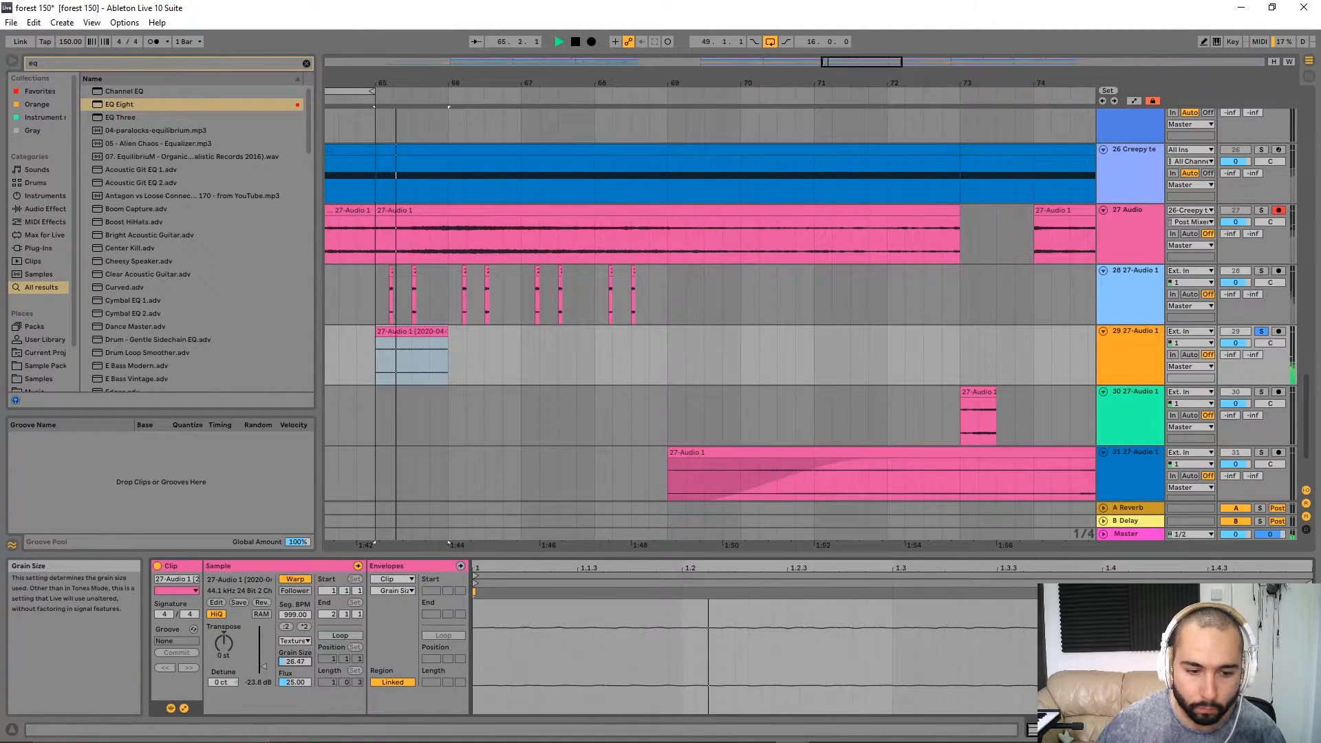
key(space)
key(space)
drag(294, 662, 295, 696)
key(space)
key(space)
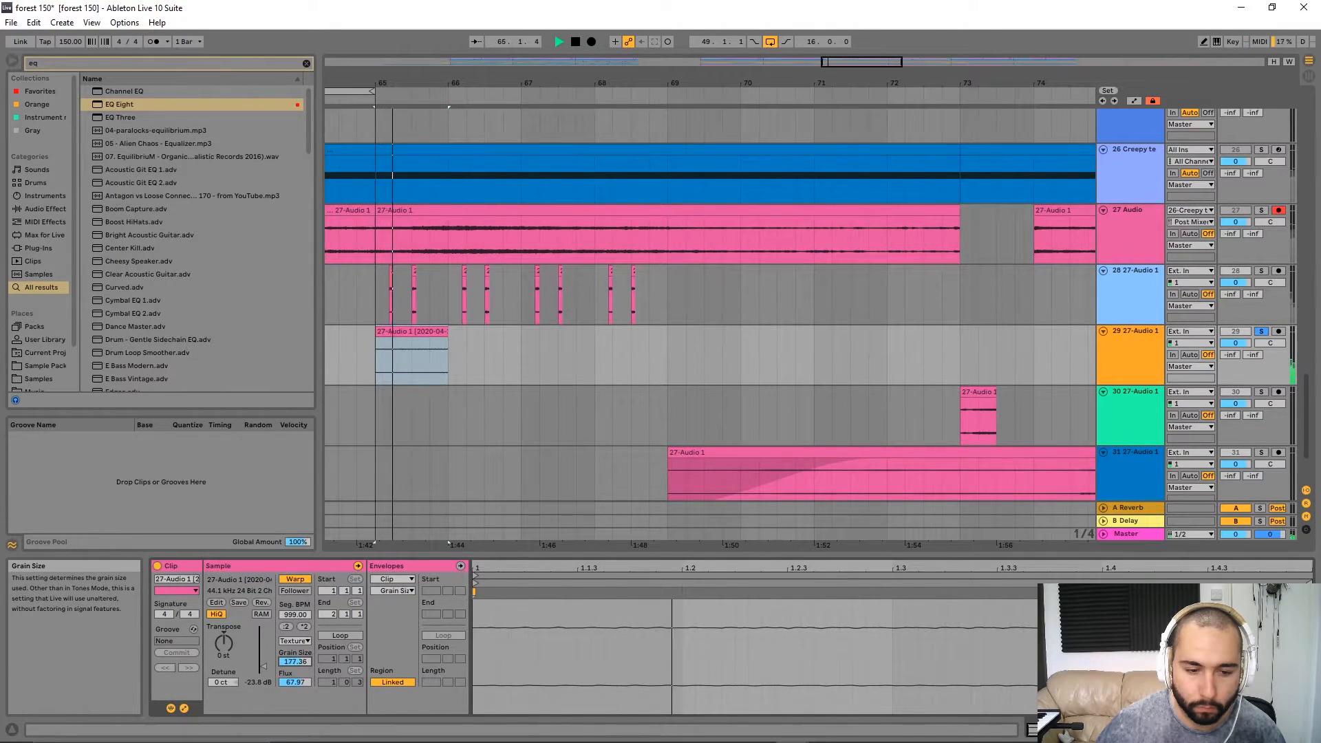
Try the Tones warp mode on the clip with a grain size of about 77.
click(295, 641)
click(295, 662)
mouse_move(295, 658)
mouse_down()
mouse_move(296, 619)
mouse_move(299, 666)
mouse_up()
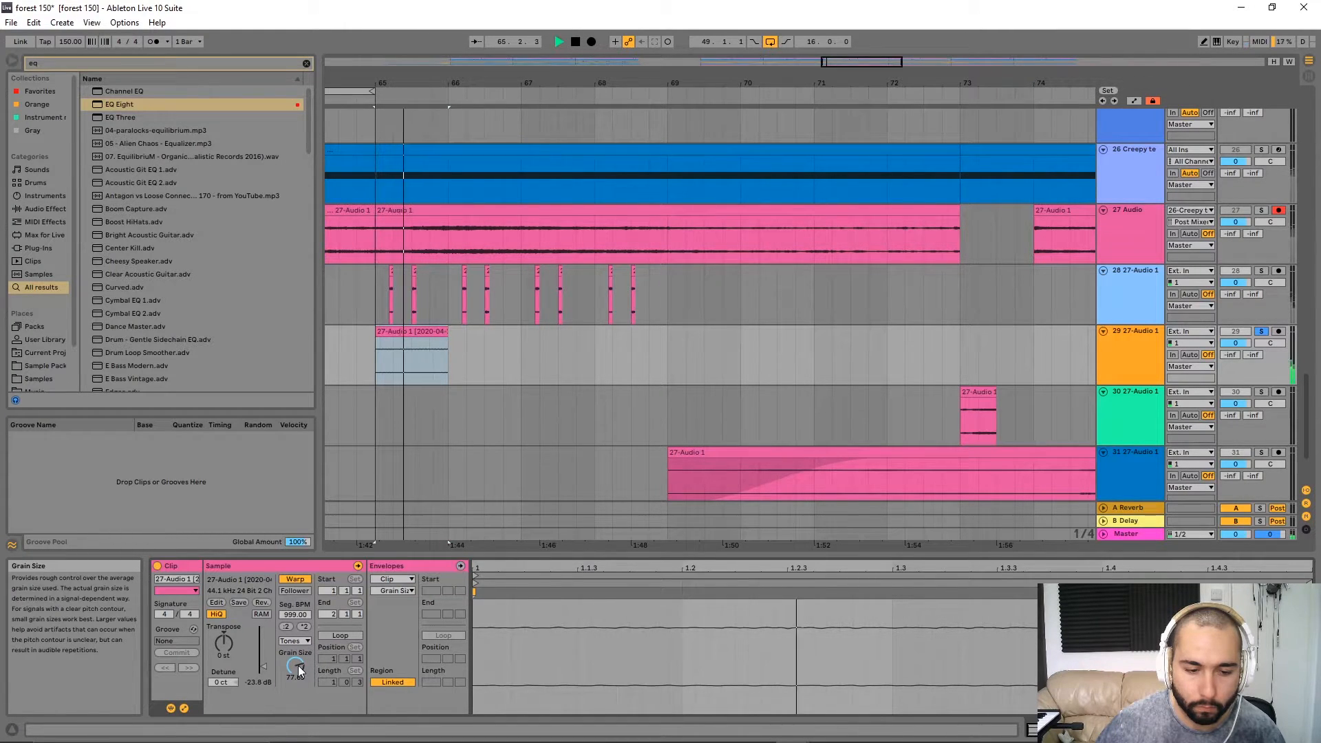
Set the clip's warp mode to Beats, preserving 1 Bar, with the transient loop mode off.
click(295, 642)
click(294, 648)
click(296, 662)
click(296, 674)
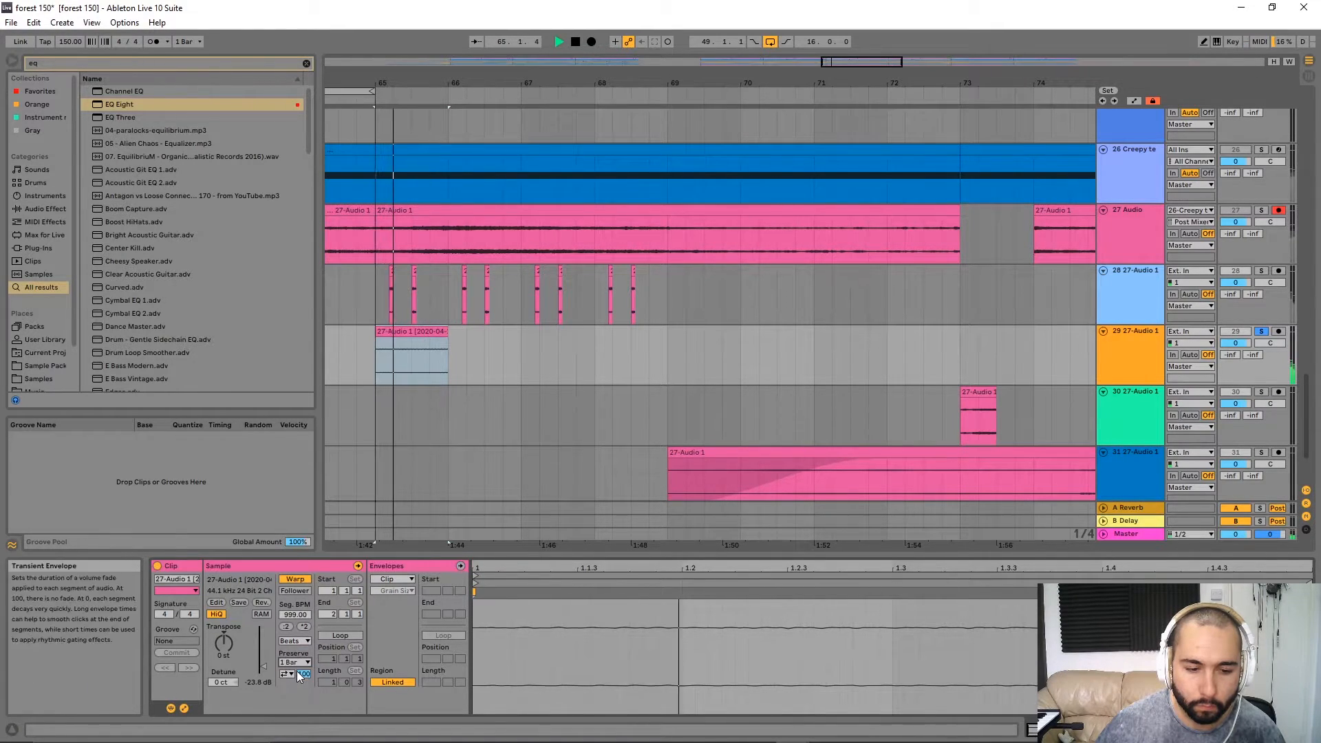
click(291, 674)
click(290, 684)
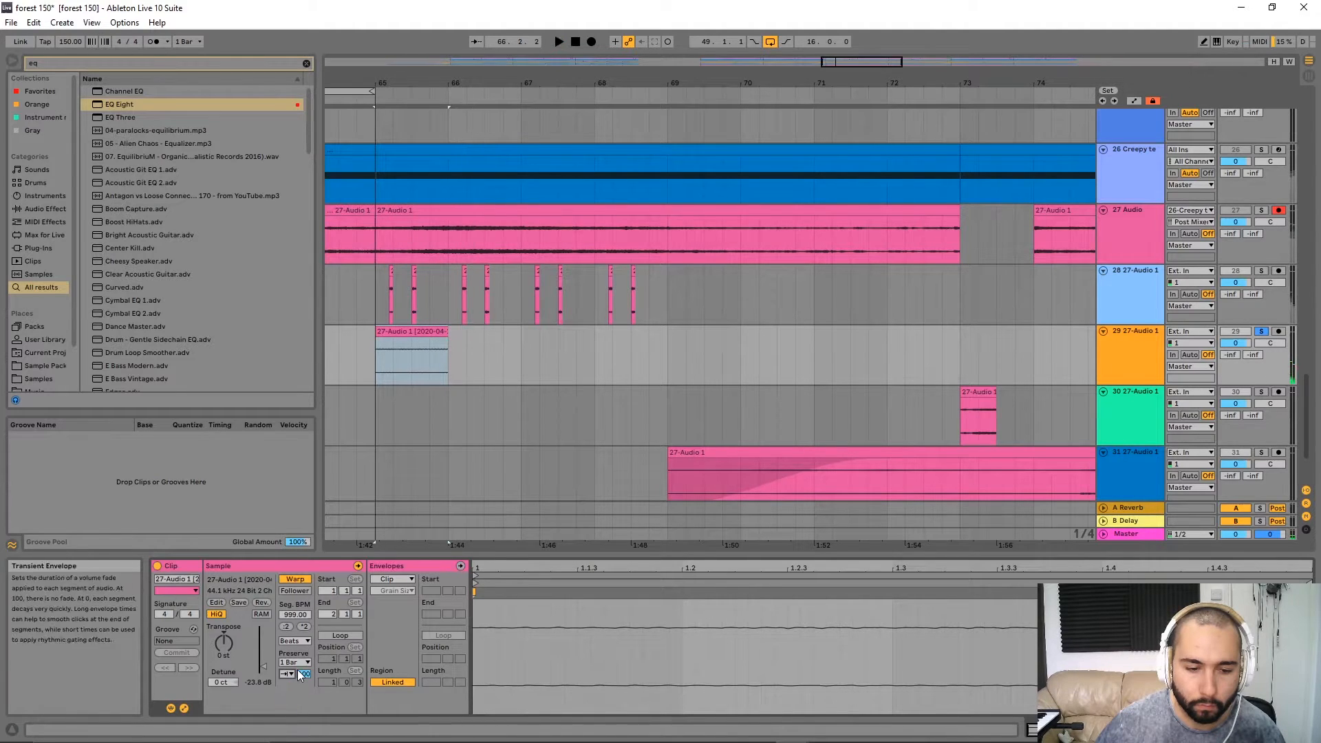
Set the clip's Beats Preserve value to 1/32 and its transient loop mode to forward.
click(296, 662)
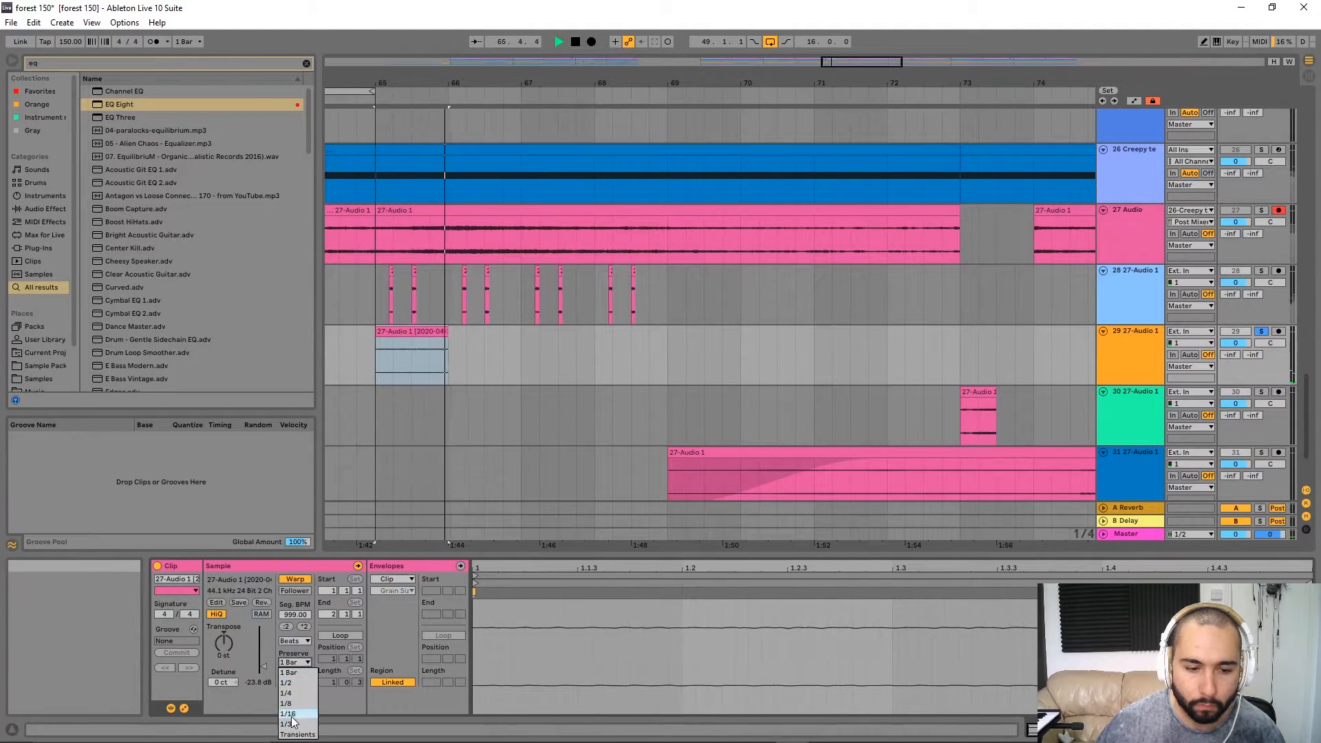
click(307, 684)
click(288, 674)
click(288, 690)
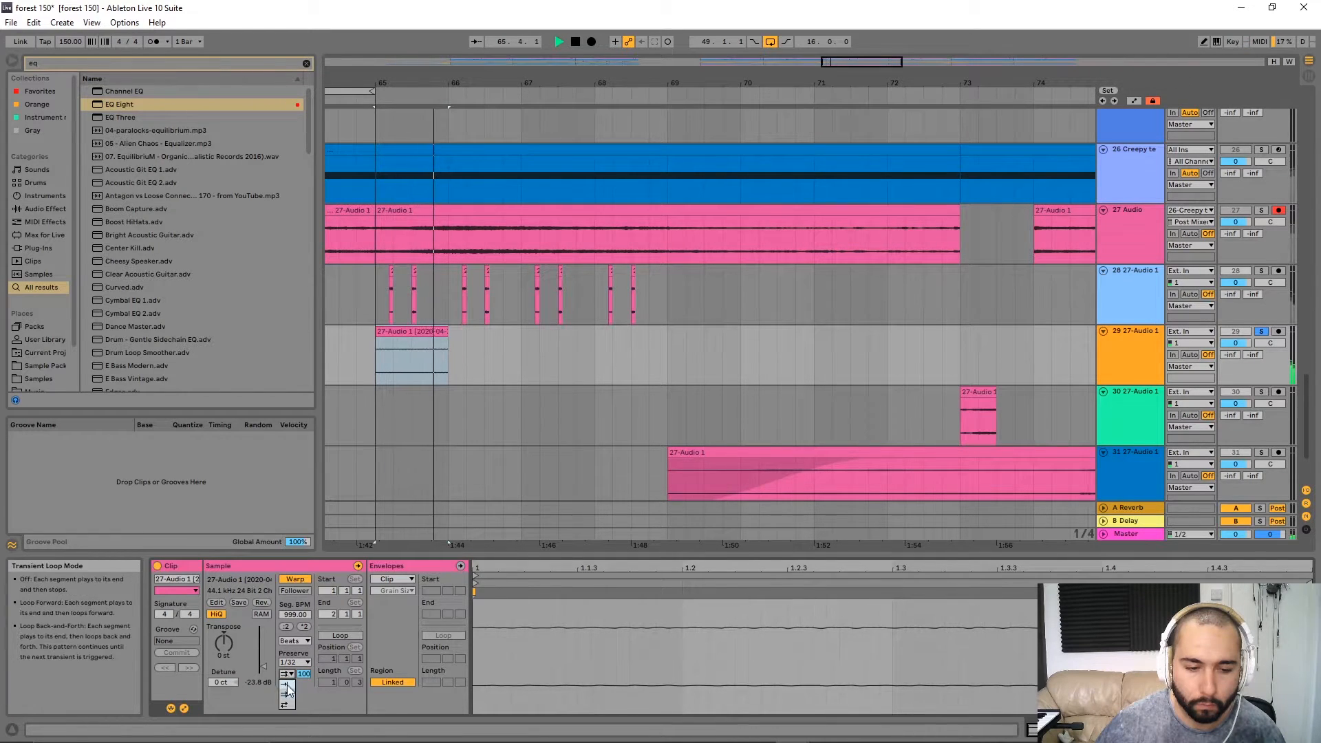
Play back the one-bar clip on track 29, consolidate it and close the Sonarworks rendering warning.
click(412, 332)
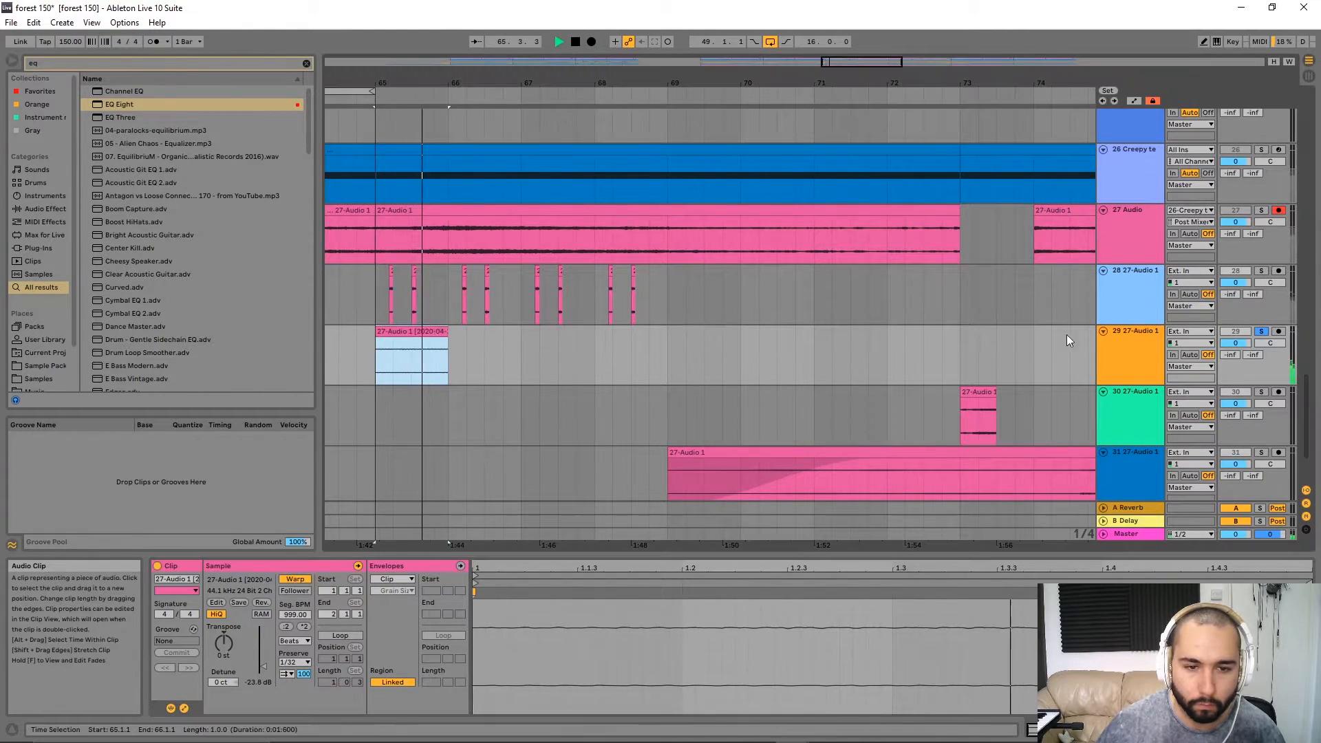
key(space)
key(space)
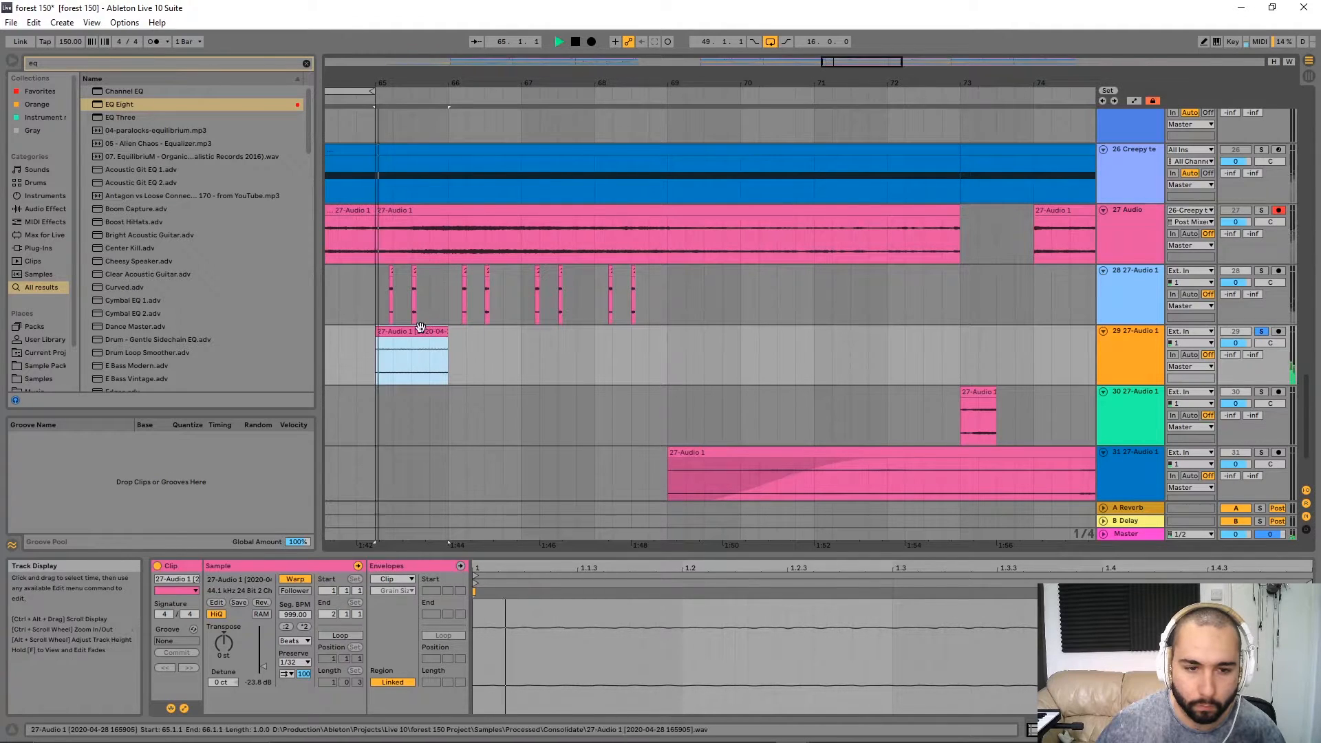
key(space)
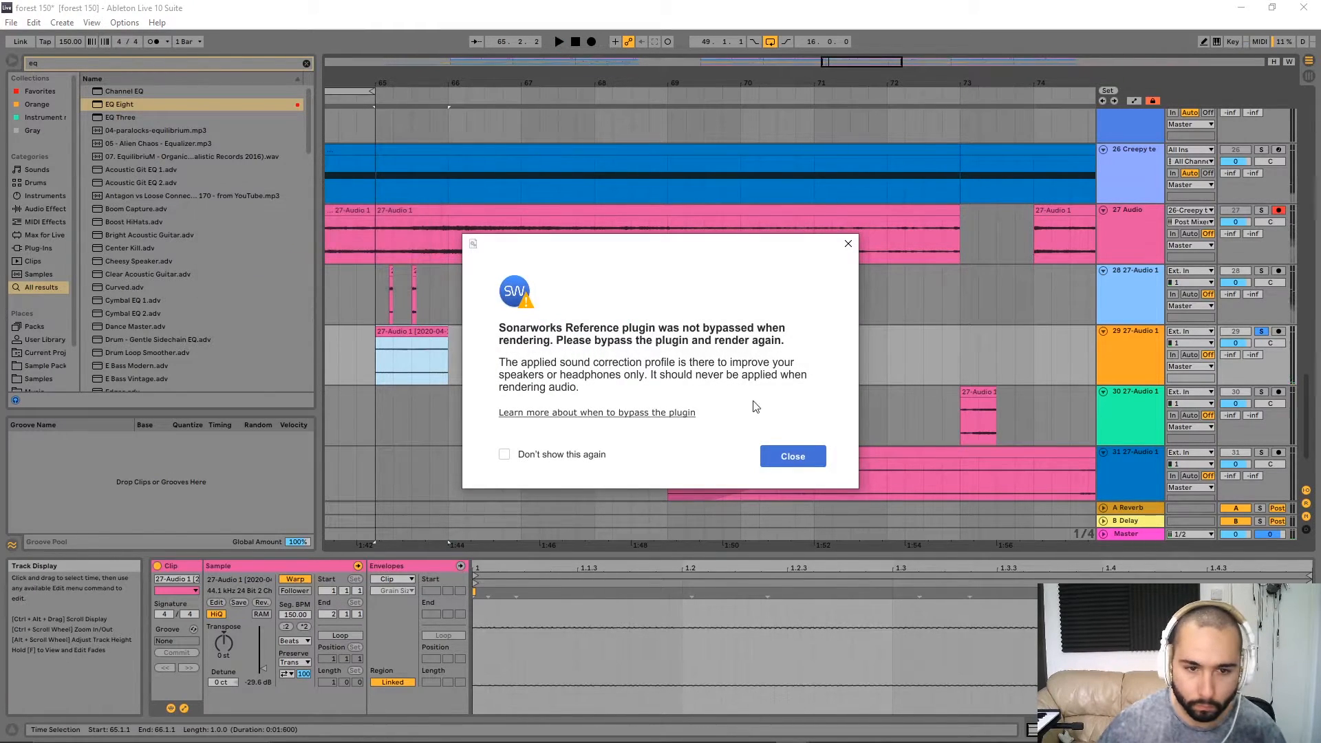
click(791, 455)
Try stretching the consolidated clip on track 29 to four bars, ending at bar 69, and adjust its Beats warp settings.
drag(447, 332, 840, 333)
ctrl+scroll(978, 332, down, 3)
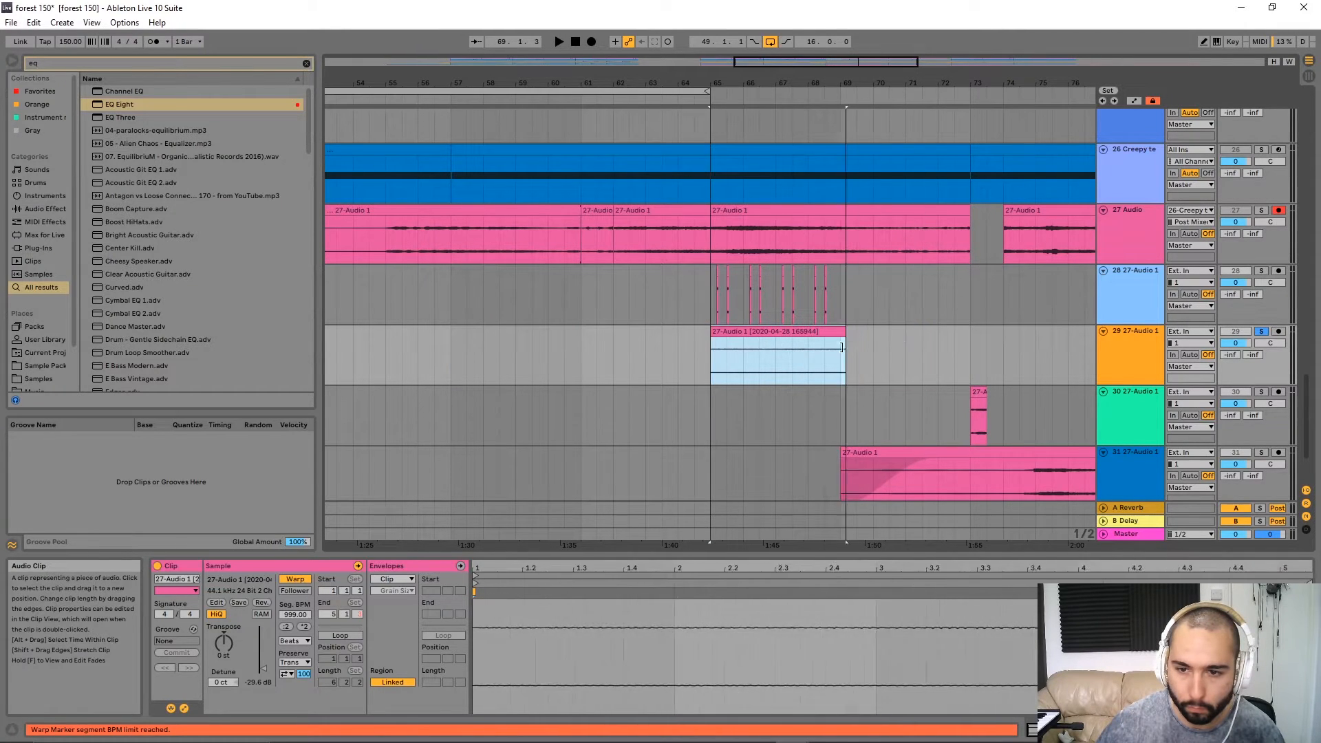
key(space)
click(293, 641)
click(290, 649)
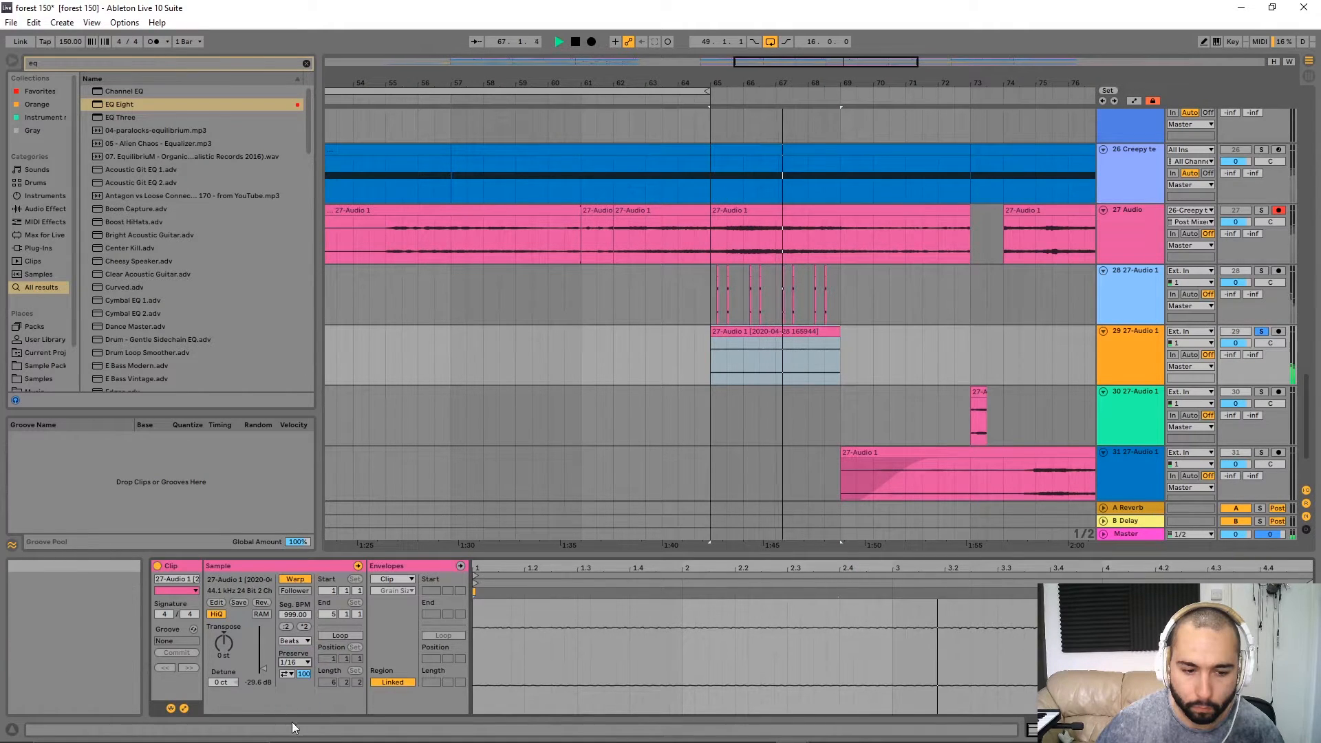
Set the stretched clip's Preserve value to 1/32, change its transient loop mode and lower its transient envelope to 34.
click(295, 662)
click(294, 672)
click(291, 674)
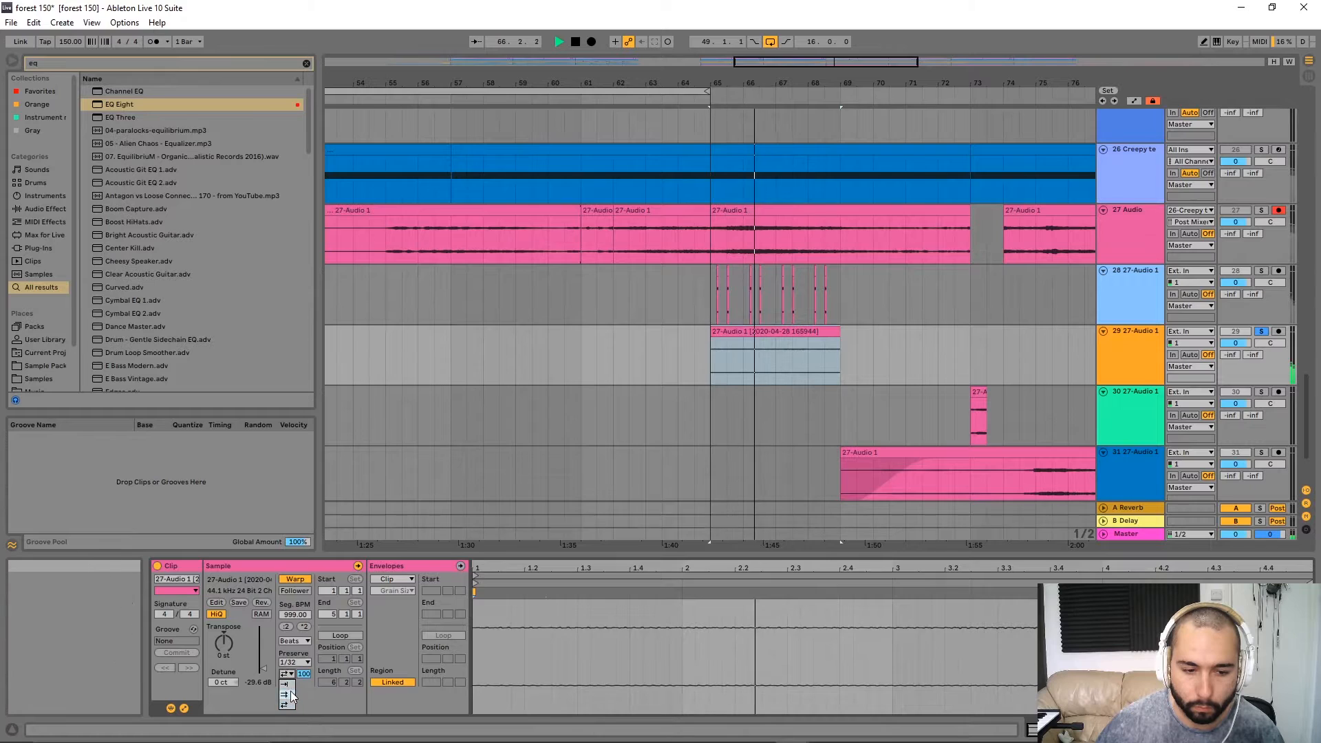
click(287, 704)
drag(304, 673, 303, 679)
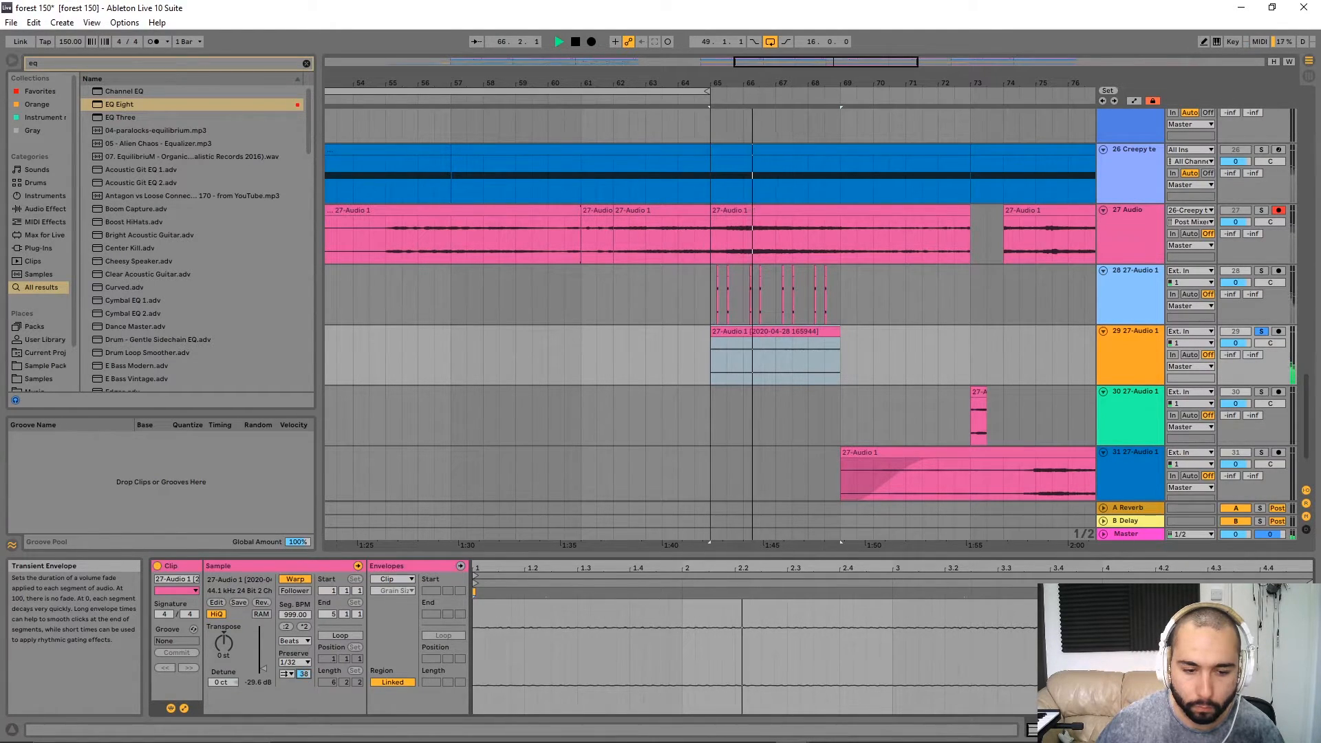
click(295, 662)
key(Escape)
Play the stretched clip, undo its warp changes and stretching, and replay the one-bar version.
key(space)
key(space)
key(ctrl+z)
key(ctrl+z)
key(ctrl+z)
key(space)
key(space)
key(ctrl+z)
key(space)
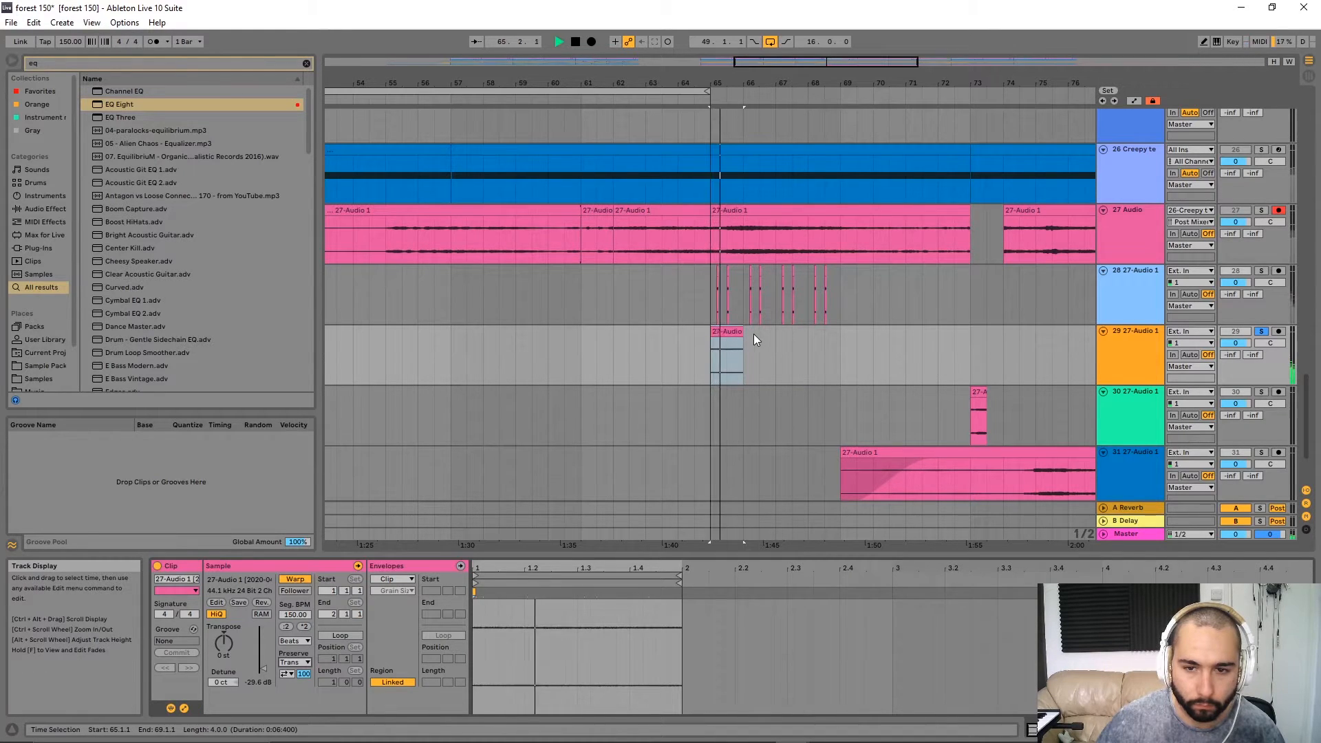
key(space)
key(space)
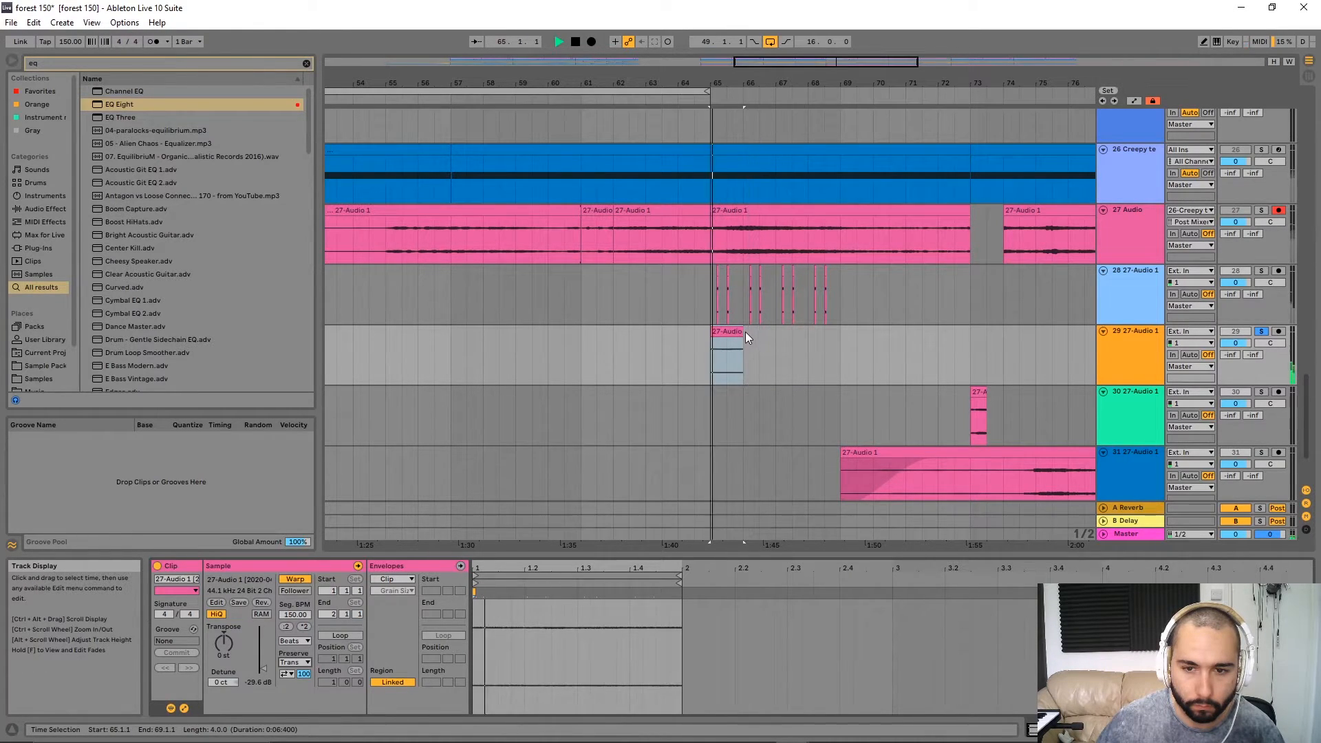
Try extending and duplicating the one-bar clip on track 29 past bar 66, and undo the changes.
click(729, 332)
key(space)
key(ctrl+d)
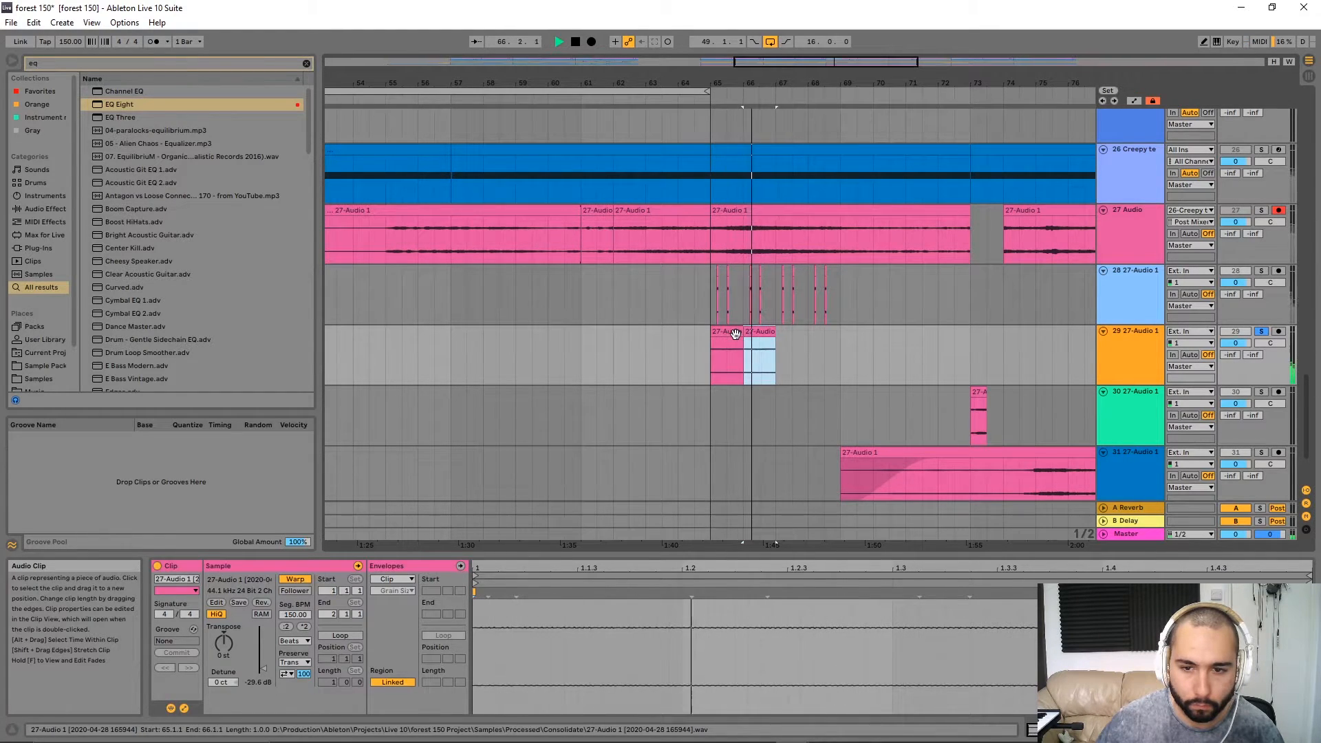
key(ctrl+z)
mouse_move(744, 361)
mouse_down()
mouse_move(730, 364)
mouse_move(979, 333)
mouse_up()
key(ctrl+d)
key(ctrl+d)
key(ctrl+z)
key(ctrl+z)
key(ctrl+z)
Unsolo track 29 and play its one-bar clip together with the other tracks from bar 65.
key(space)
key(space)
scroll(790, 359, up, 5)
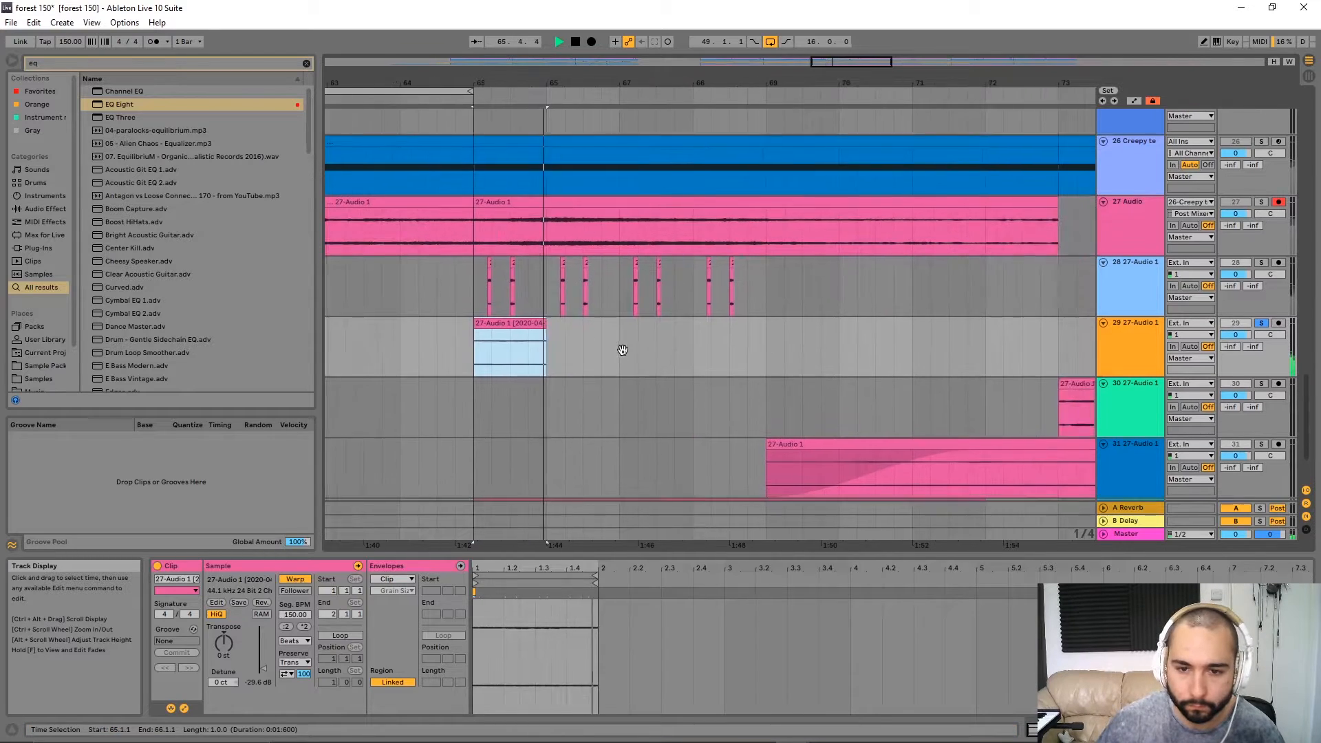
click(1262, 323)
key(space)
key(space)
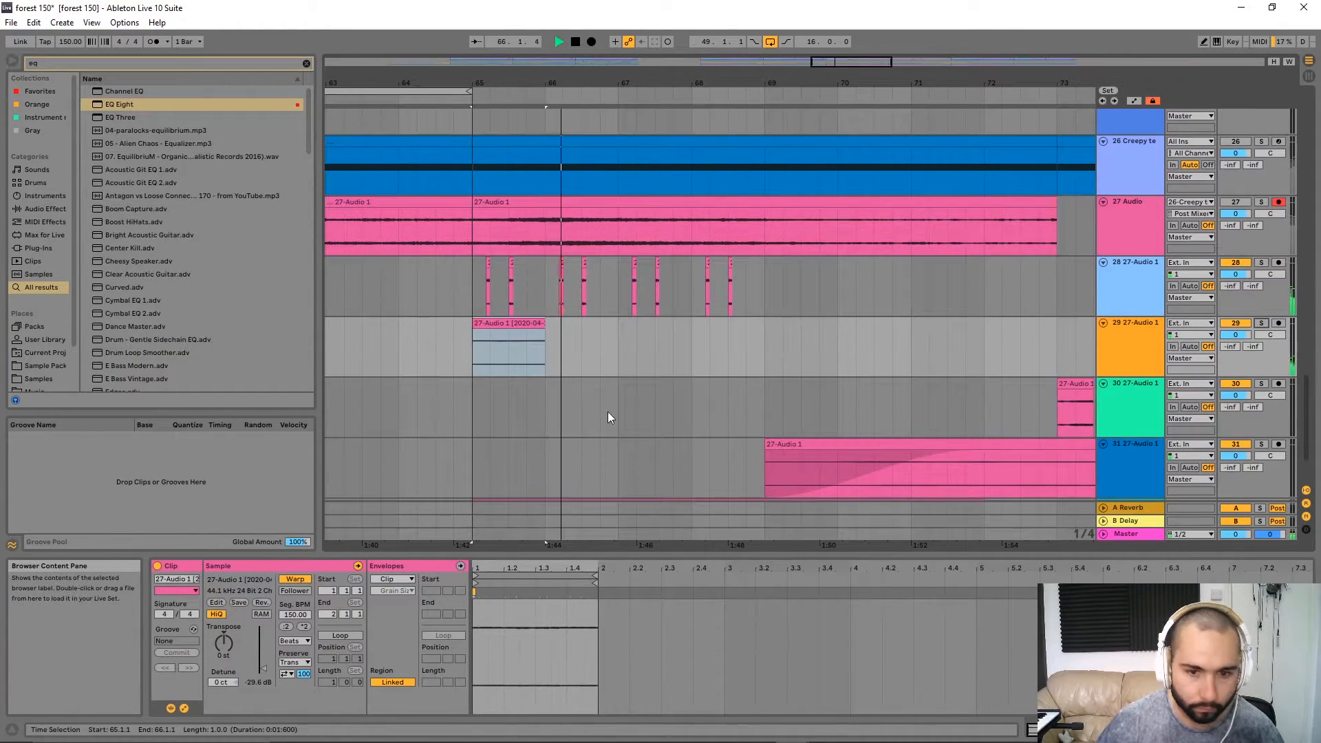
key(space)
key(space)
Duplicate the second half of track 29's bar 65 clip repeatedly up to bar 69, undoing the copies beyond that point.
drag(546, 358, 510, 362)
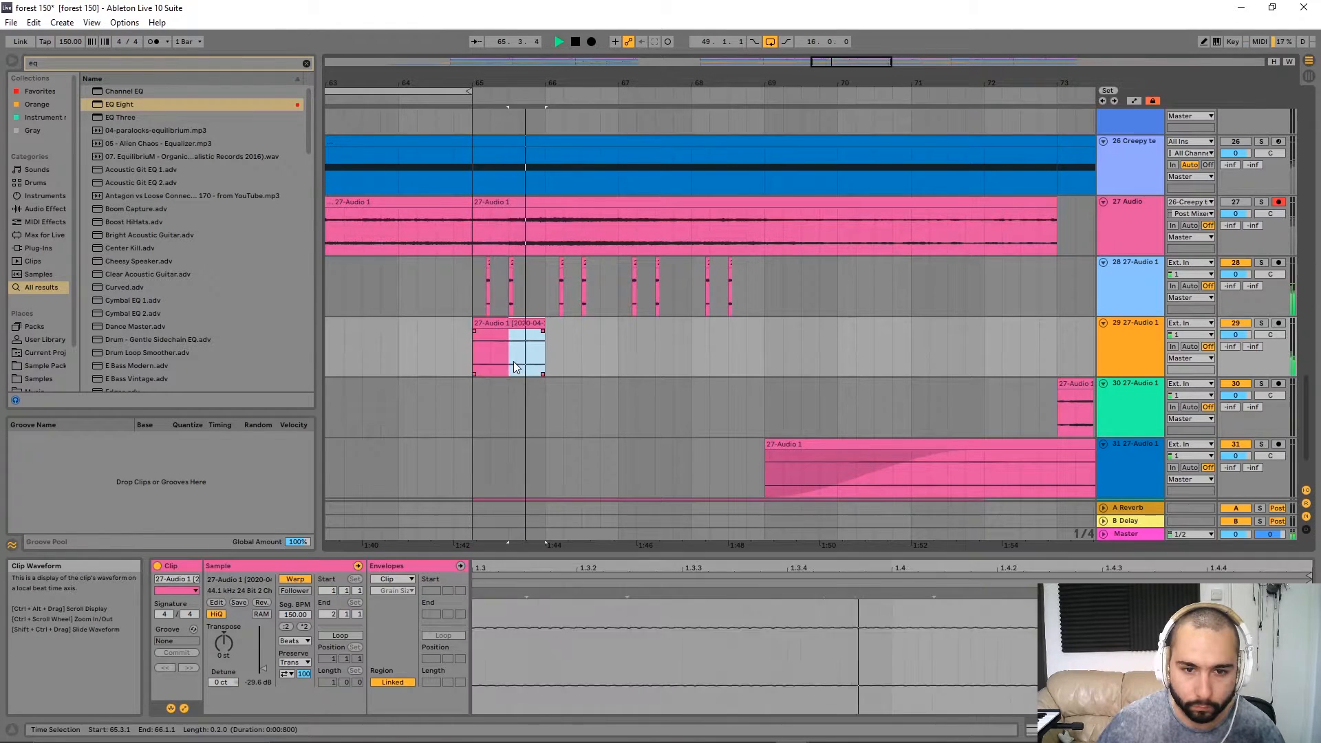
key(ctrl+d)
key(ctrl+d)
key(ctrl+d)
key(ctrl+d)
key(ctrl+d)
key(ctrl+d)
key(ctrl+d)
key(minus)
key(ctrl+d)
key(ctrl+d)
key(ctrl+d)
key(ctrl+d)
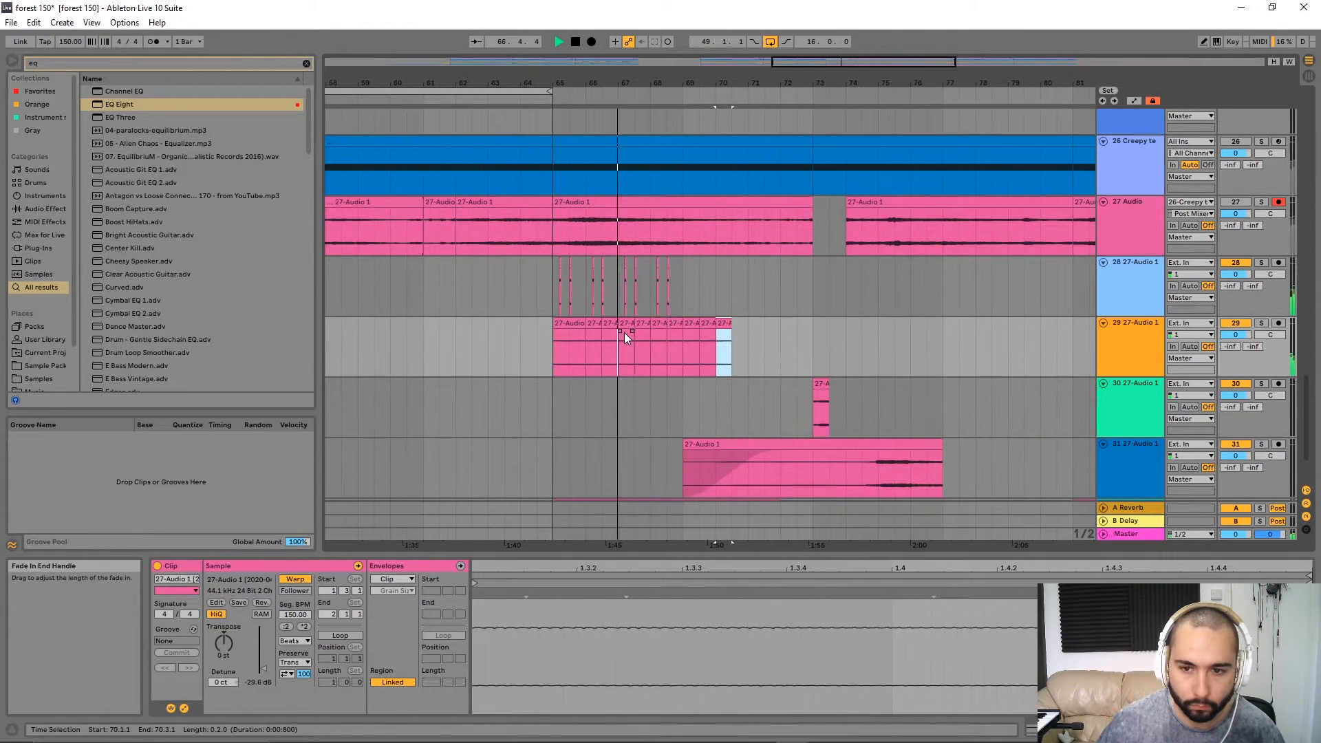
key(ctrl+z)
key(ctrl+z)
key(ctrl+z)
key(ctrl+z)
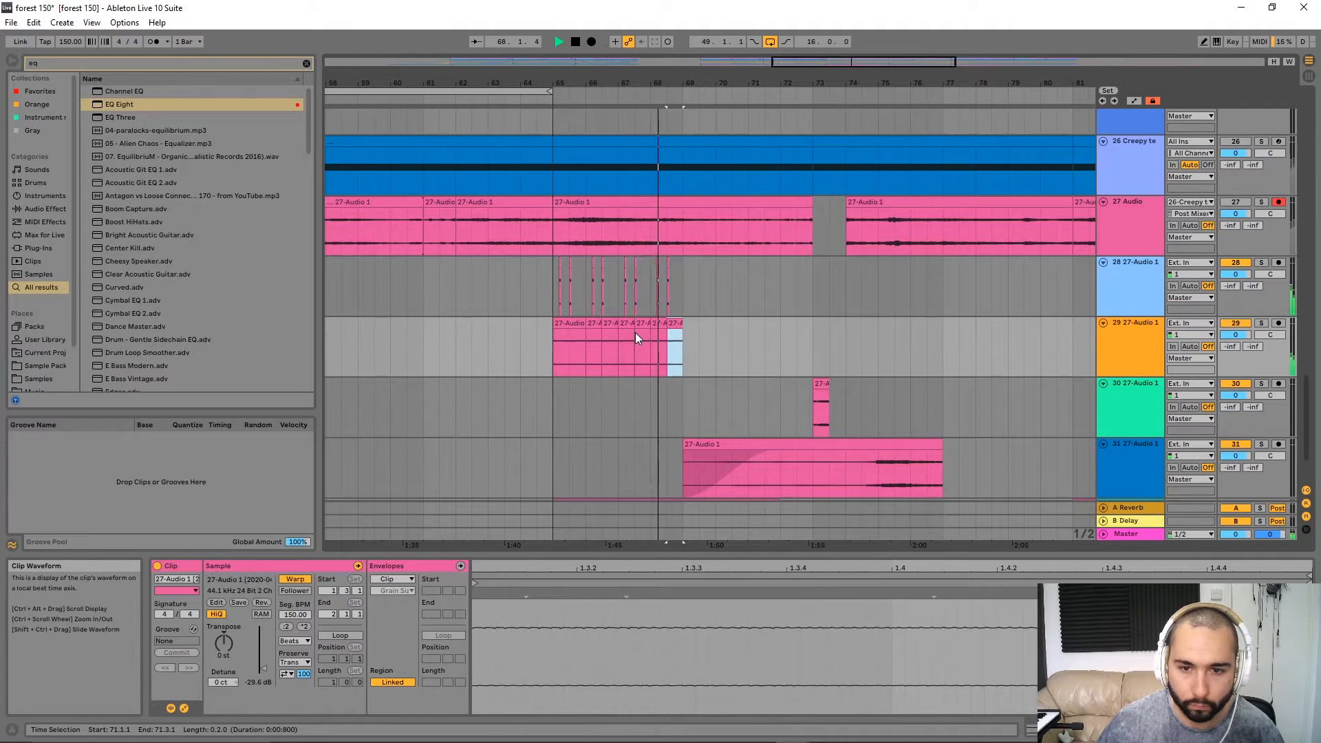
Duplicate the four-bar patterns on tracks 29 and 28 once so both extend to bar 73.
drag(683, 351, 555, 351)
key(ctrl+d)
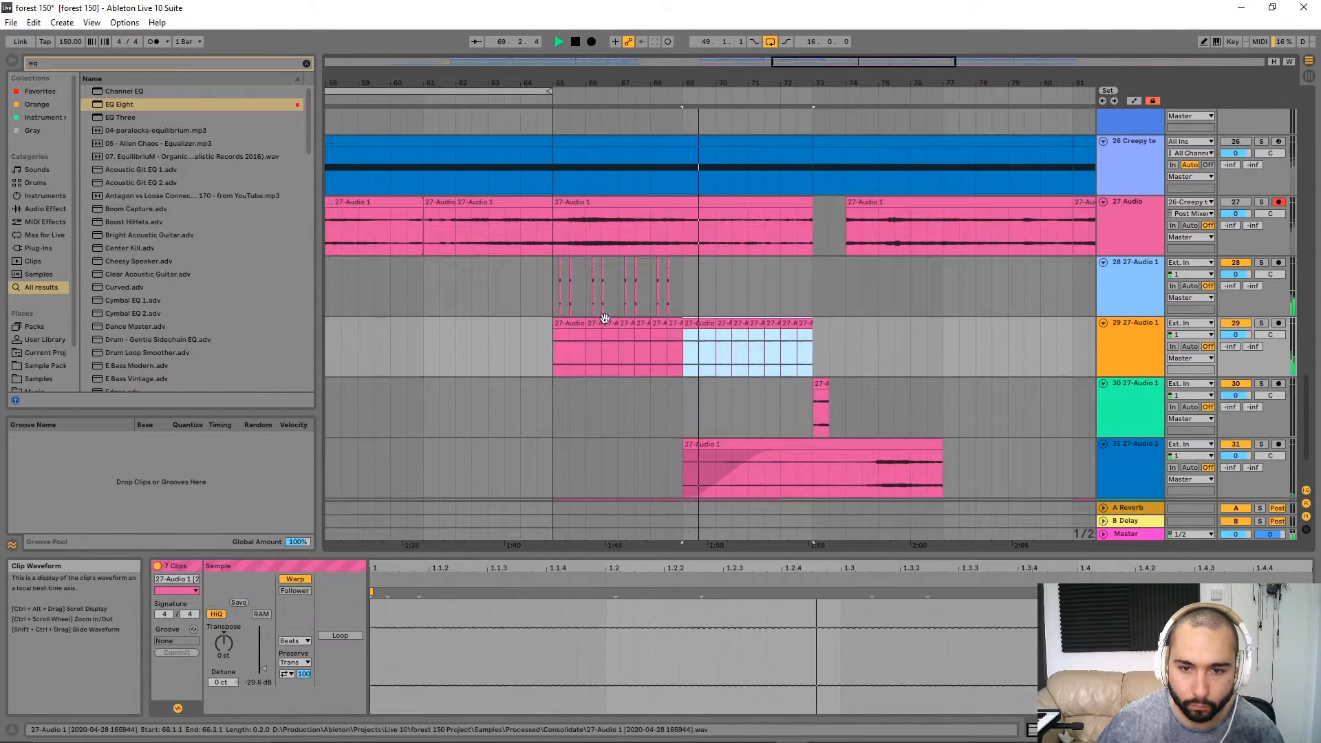
drag(687, 275, 556, 279)
key(ctrl+d)
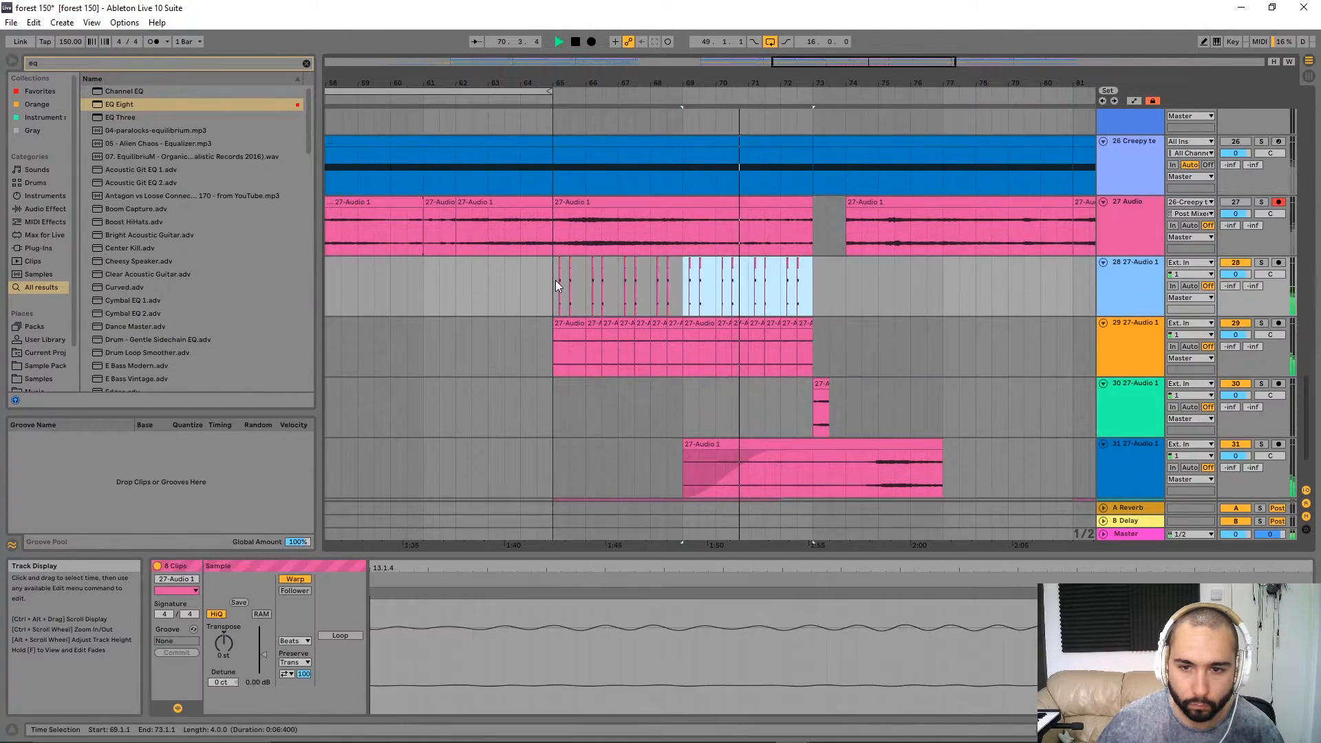
Lower track 29's volume to -8.5 dB.
scroll(555, 279, down, 1)
drag(1237, 265, 1147, 279)
click(1104, 270)
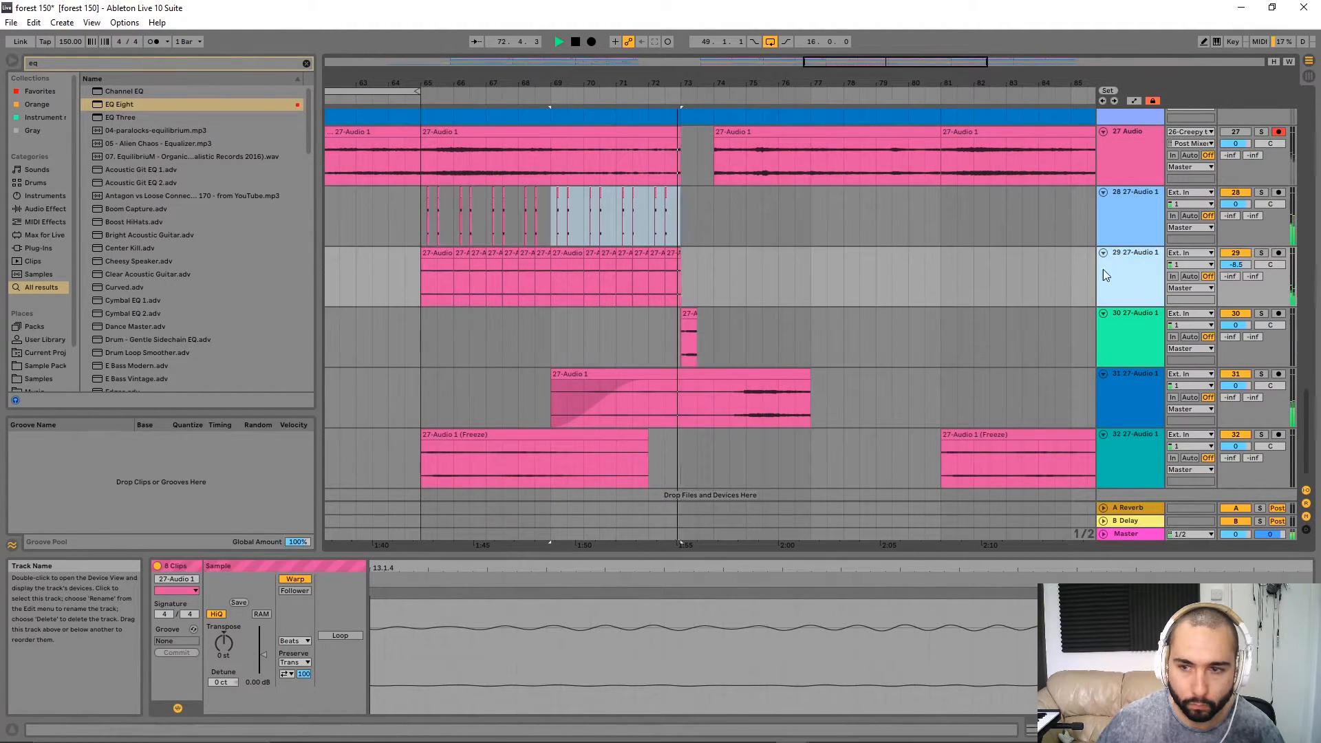
Duplicate the eight-bar patterns from bar 65 on tracks 29 and 28 so both extend to bar 81.
click(429, 261)
shift+click(674, 254)
key(ctrl+d)
scroll(664, 269, down, 4)
scroll(663, 270, up, 2)
scroll(680, 220, down, 1)
drag(665, 208, 549, 199)
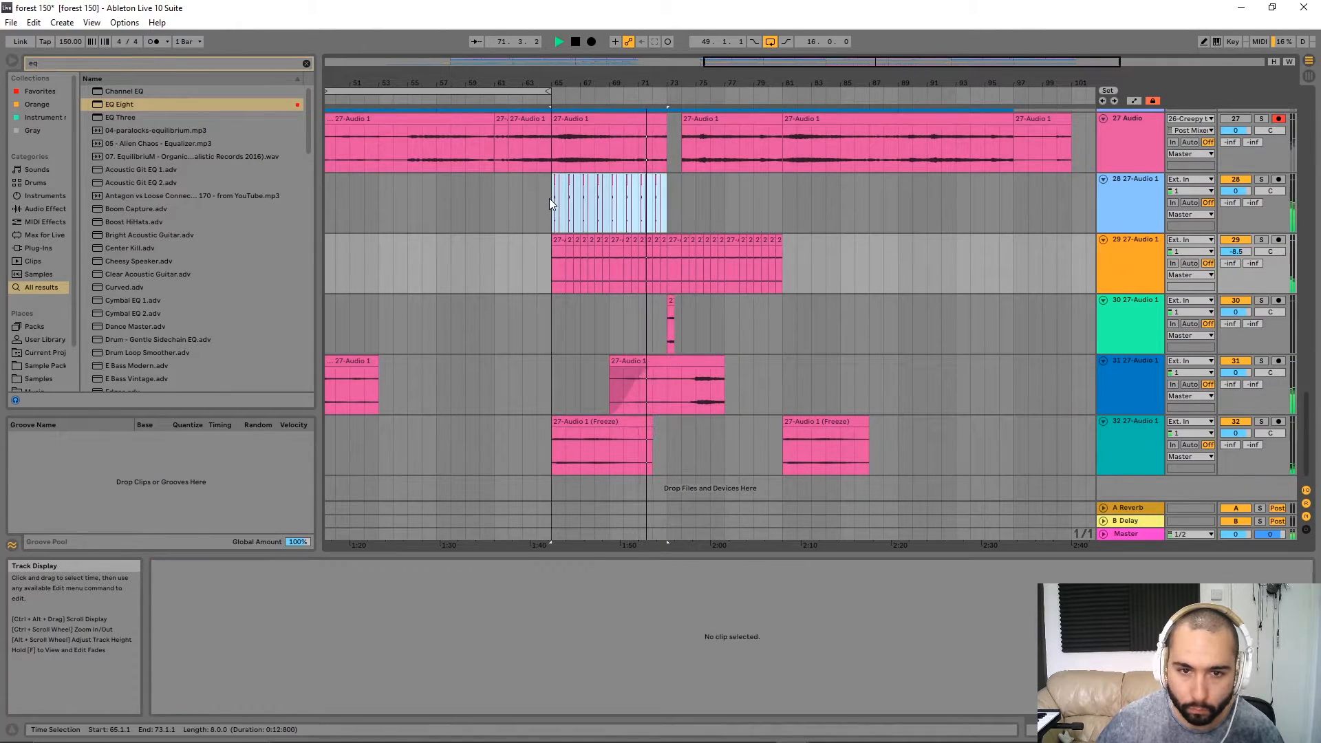
key(ctrl+d)
Add a Delay to track 29 with dry/wet at 36% and its filter at 1.73 kHz with width 5.20.
click(551, 266)
key(space)
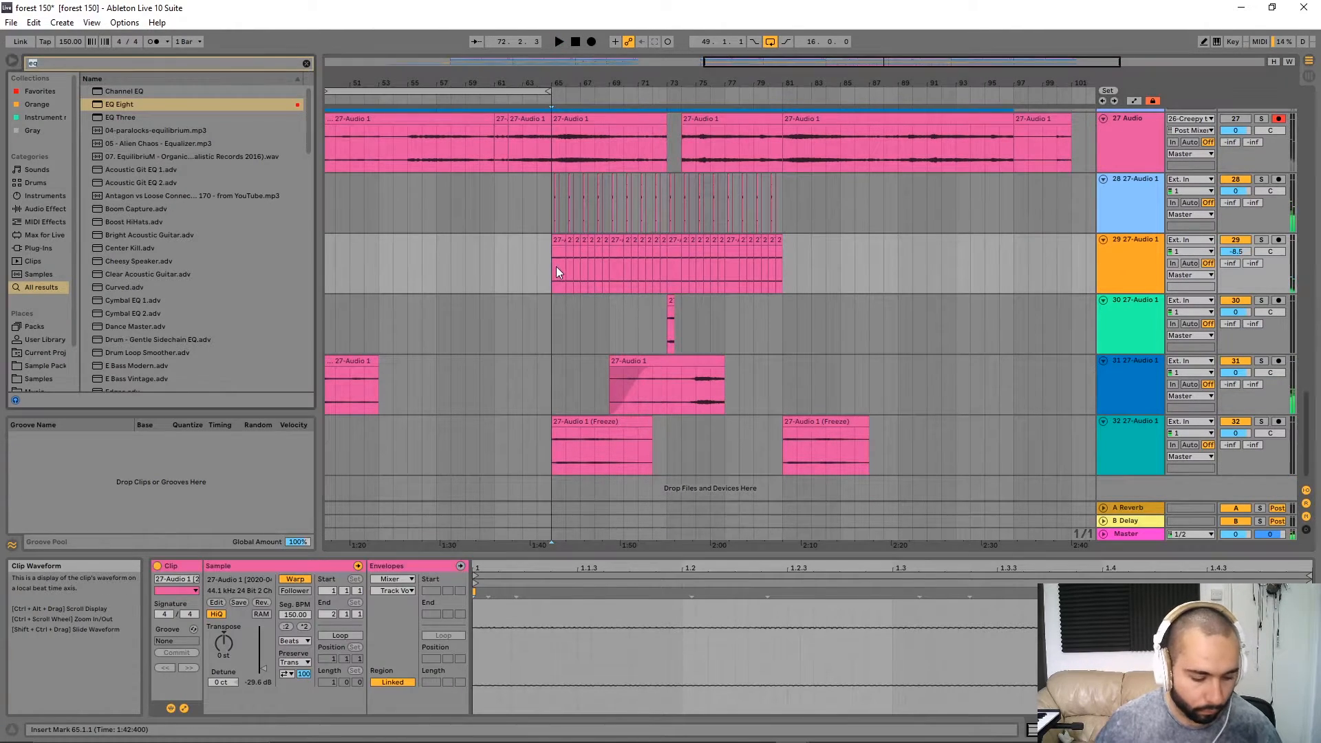
key(ctrl+f)
text(de)
key(Down)
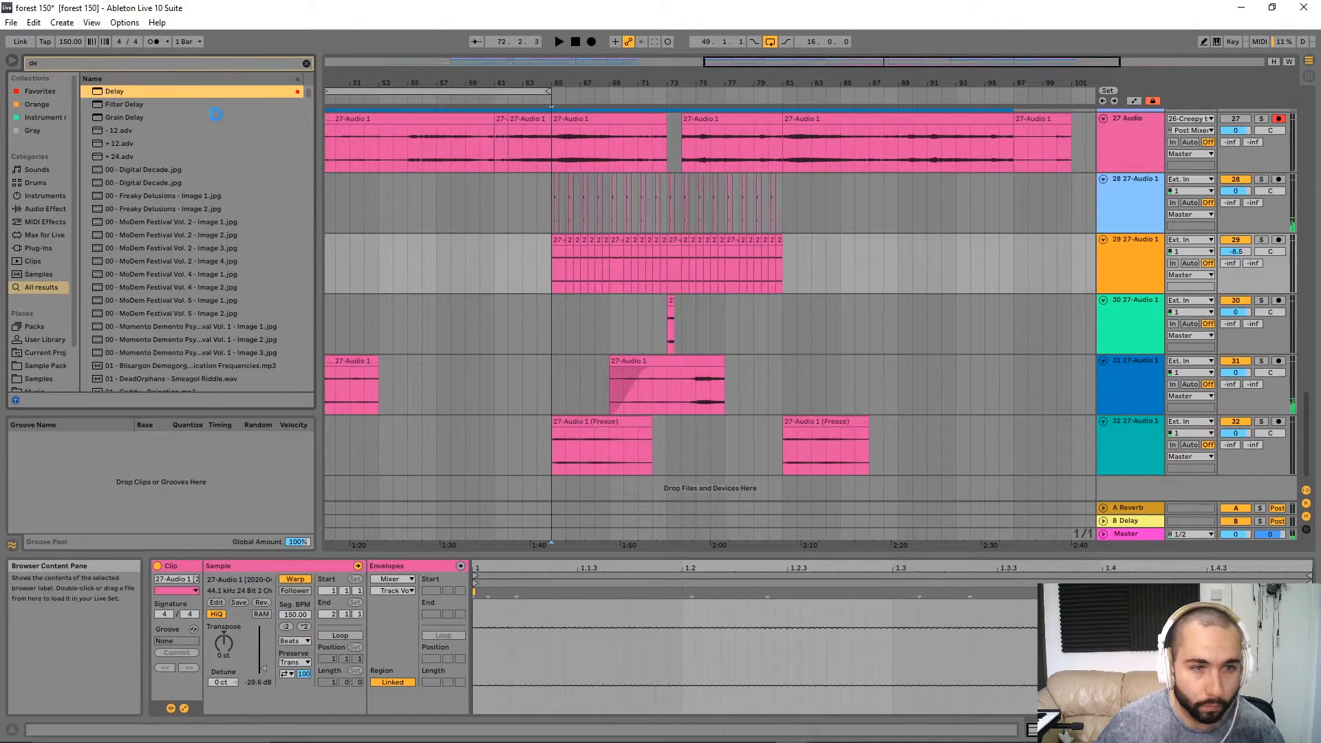
key(Return)
key(space)
drag(390, 694, 390, 697)
drag(308, 611, 319, 628)
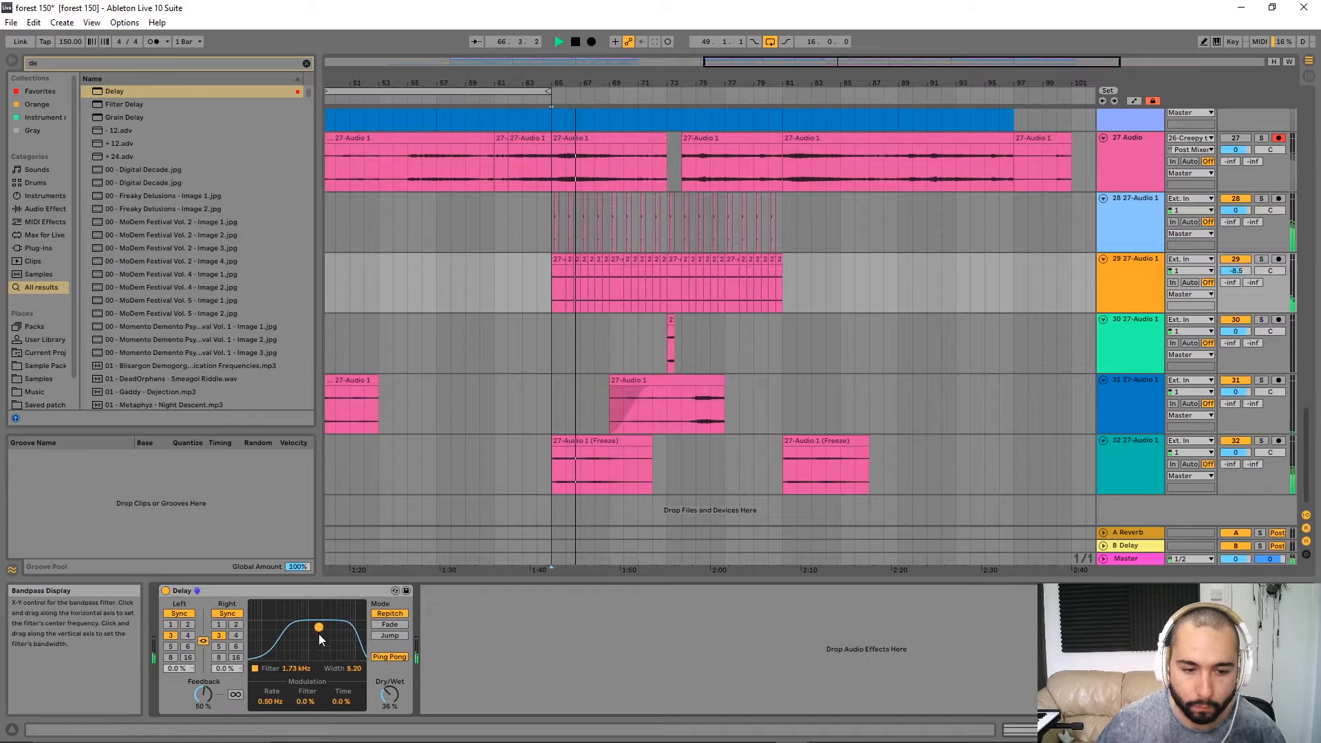
Add a Reverb after the Delay on track 29 with a decay time of 8.96 s and size 2.74.
key(ctrl+f)
text(rev)
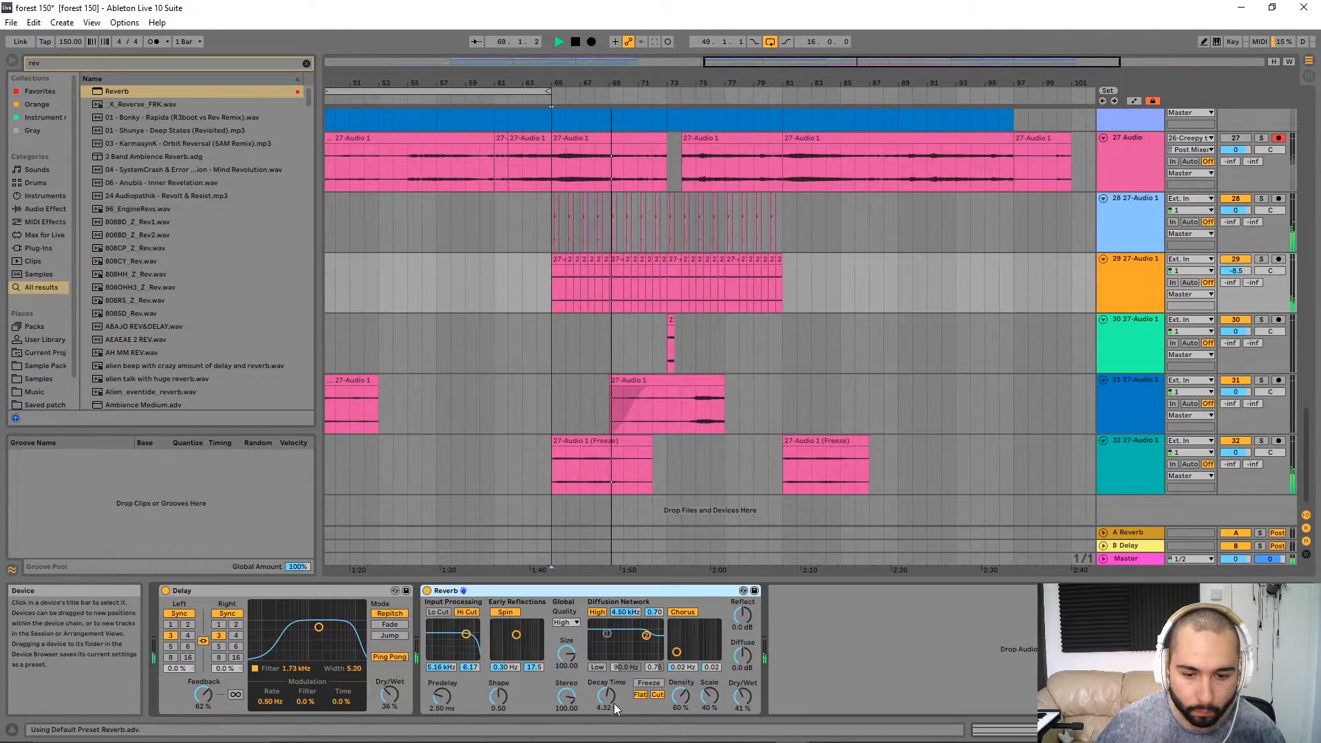
drag(561, 656, 561, 655)
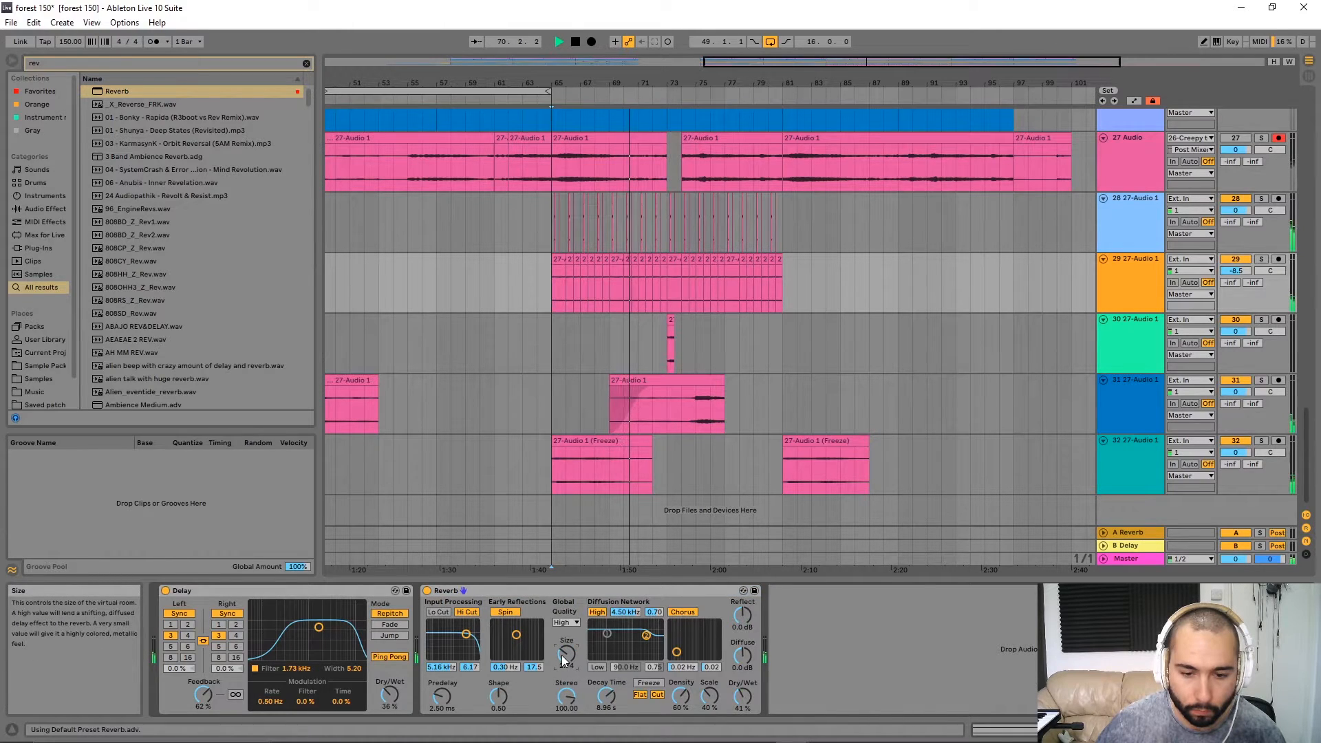
Add an EQ Eight at the start of track 29's effect chain, ahead of the Delay.
key(ctrl+f)
text(eq)
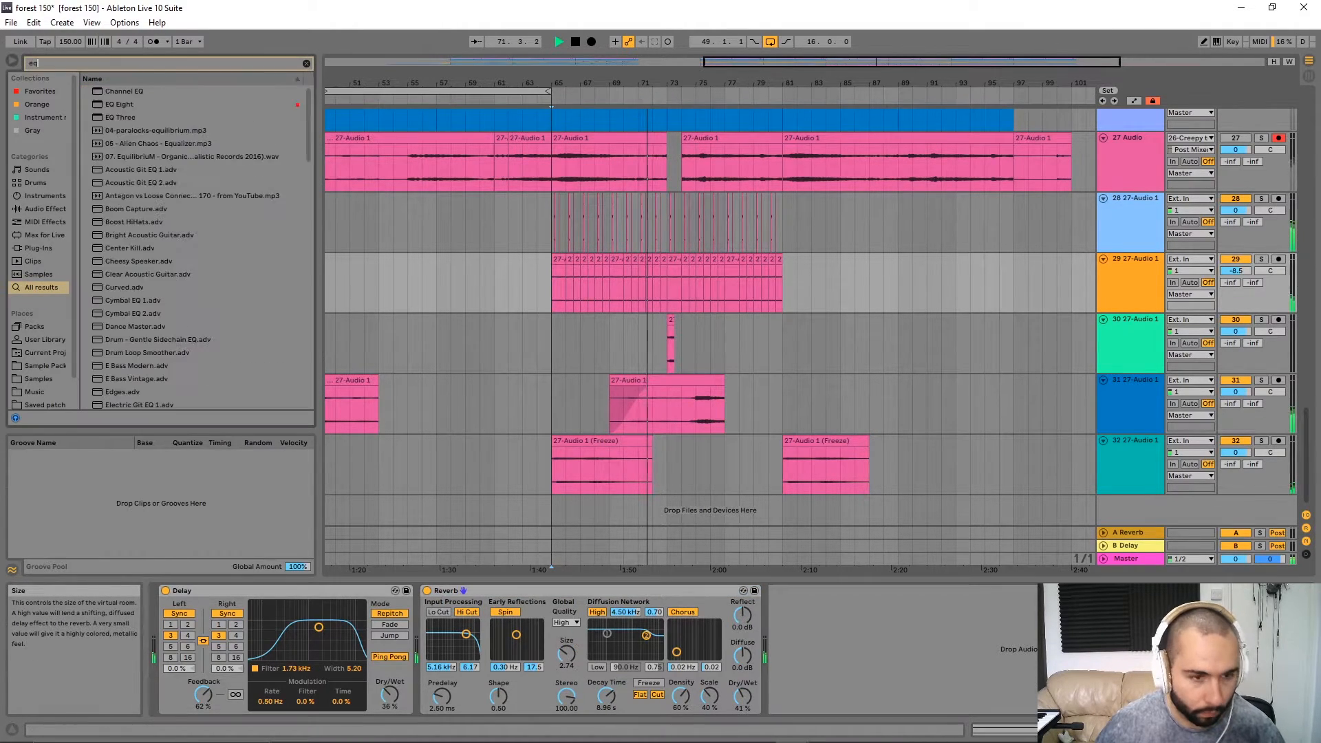
key(Return)
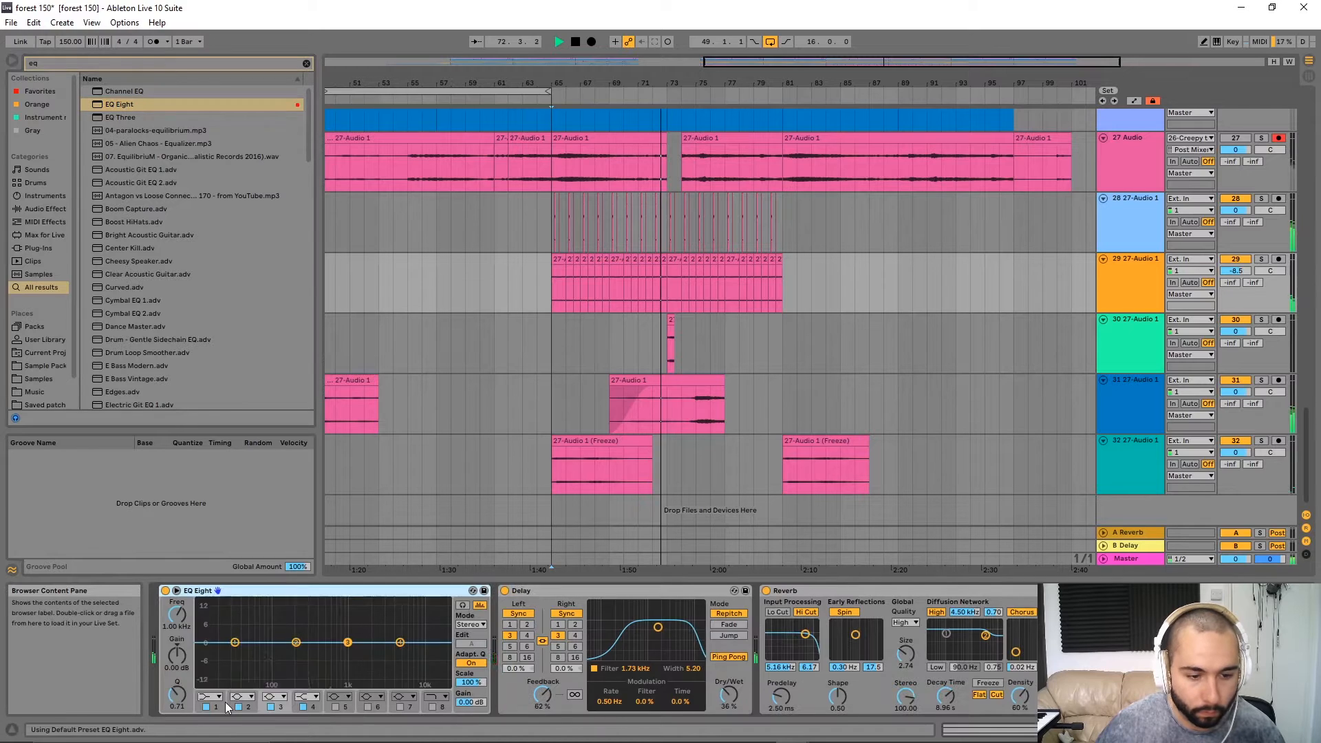
On track 29's EQ Eight, roll off the low end with band 1 and high-cut with band 8 at 1.24 kHz.
drag(187, 627, 187, 605)
click(434, 707)
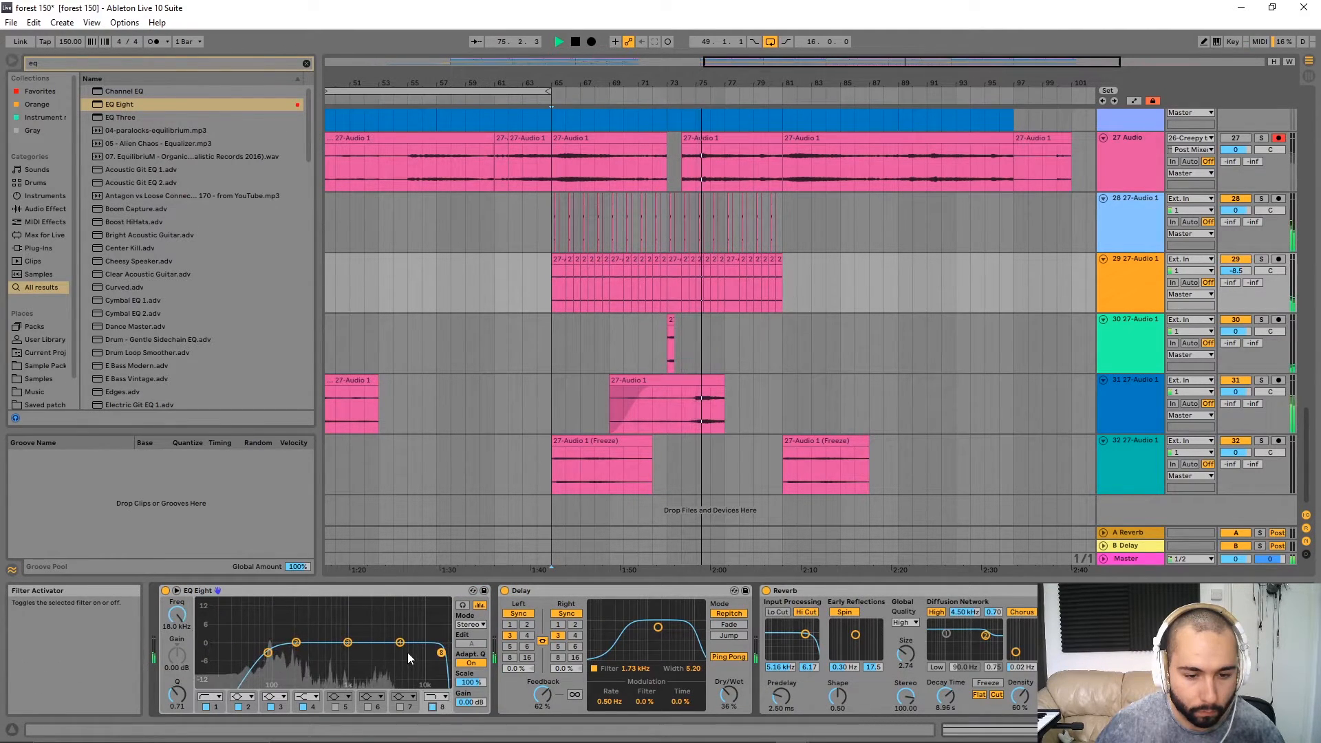
drag(444, 642, 354, 653)
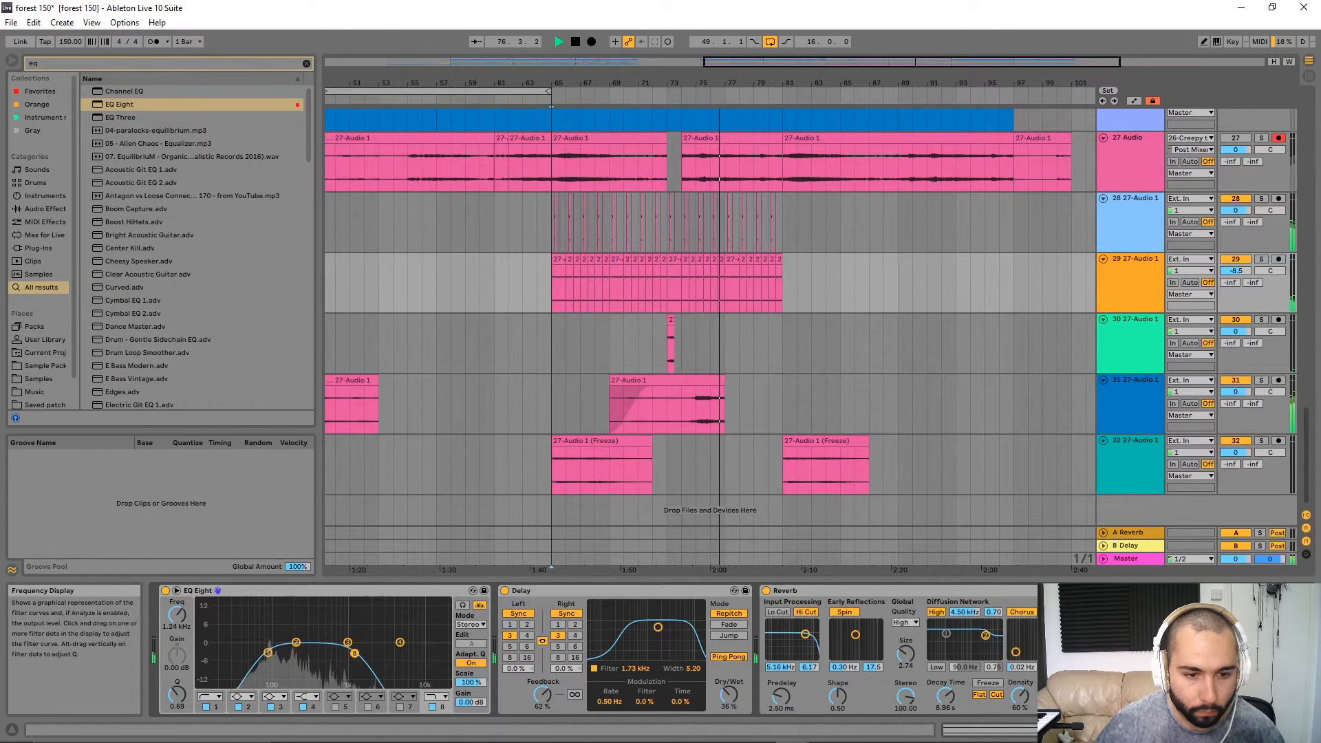
drag(752, 351, 598, 304)
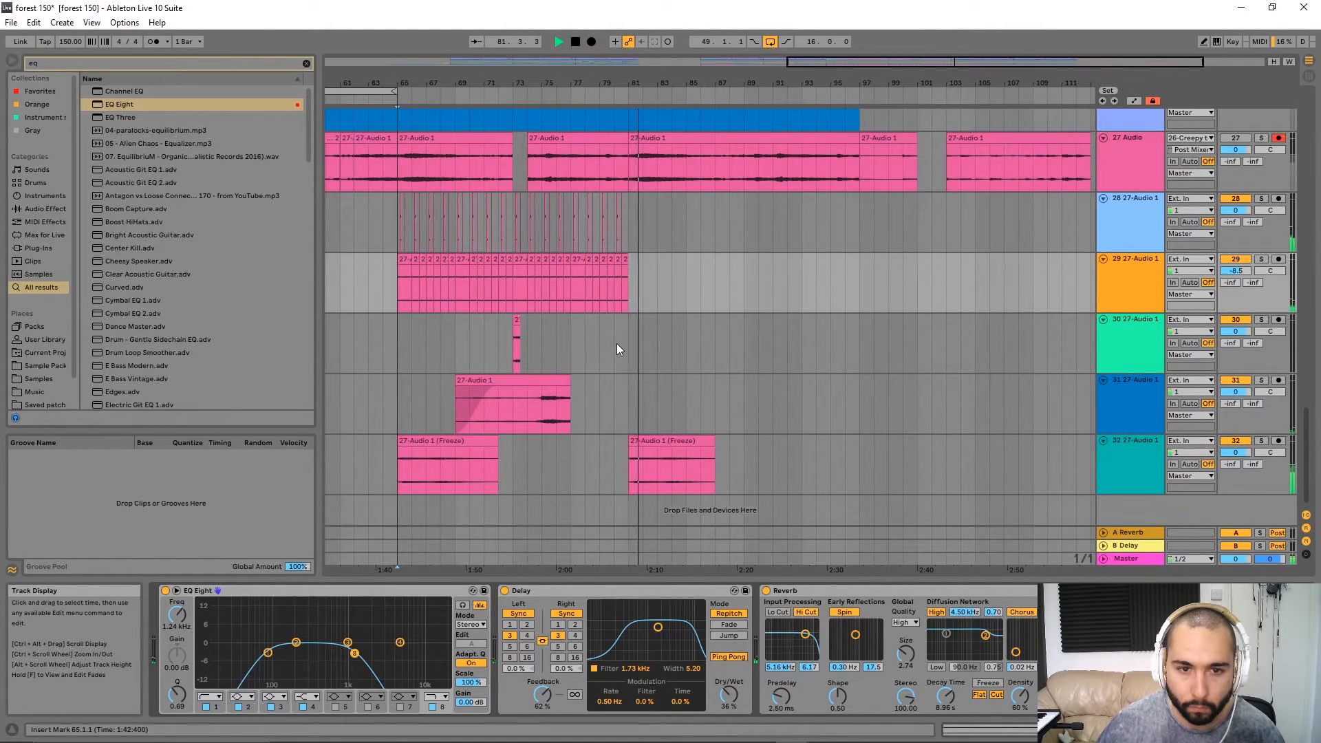
scroll(616, 344, up, 5)
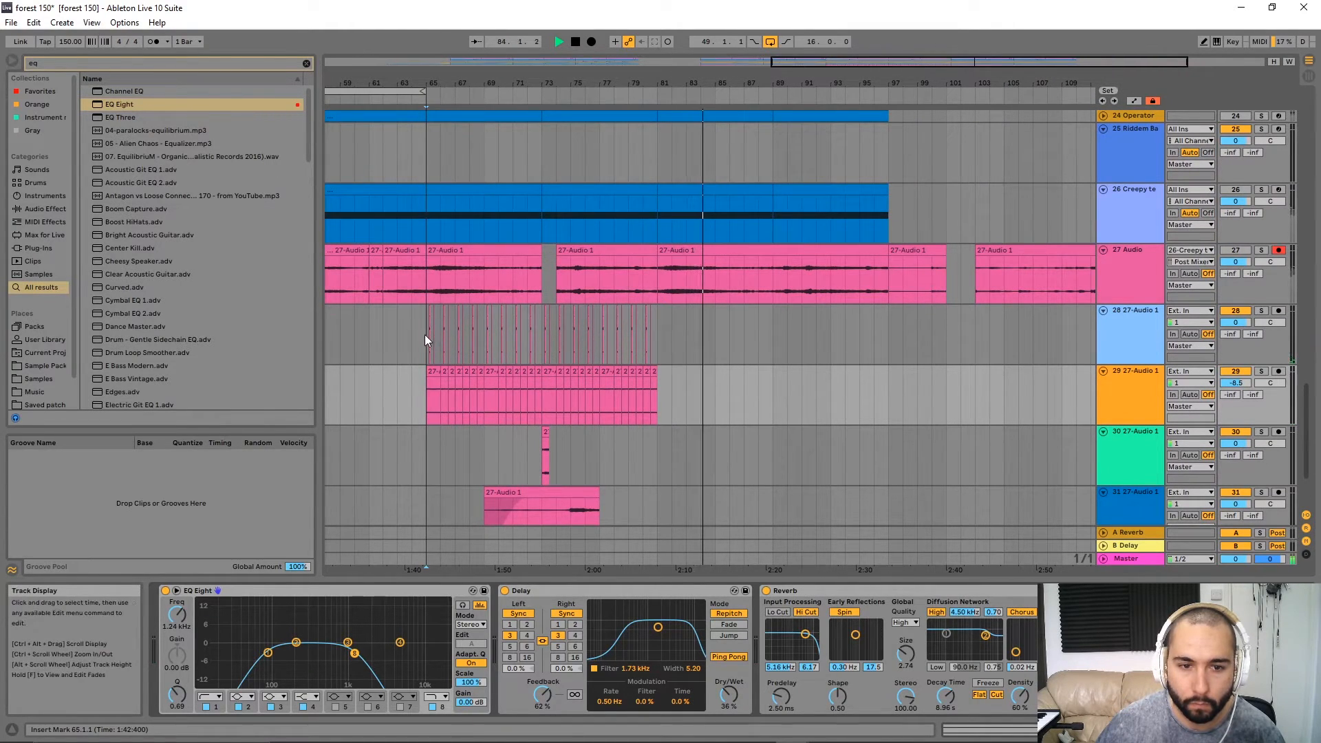
Play the section from bar 65, and audition track 27's texture recording soloed at several points for another usable snippet.
click(428, 329)
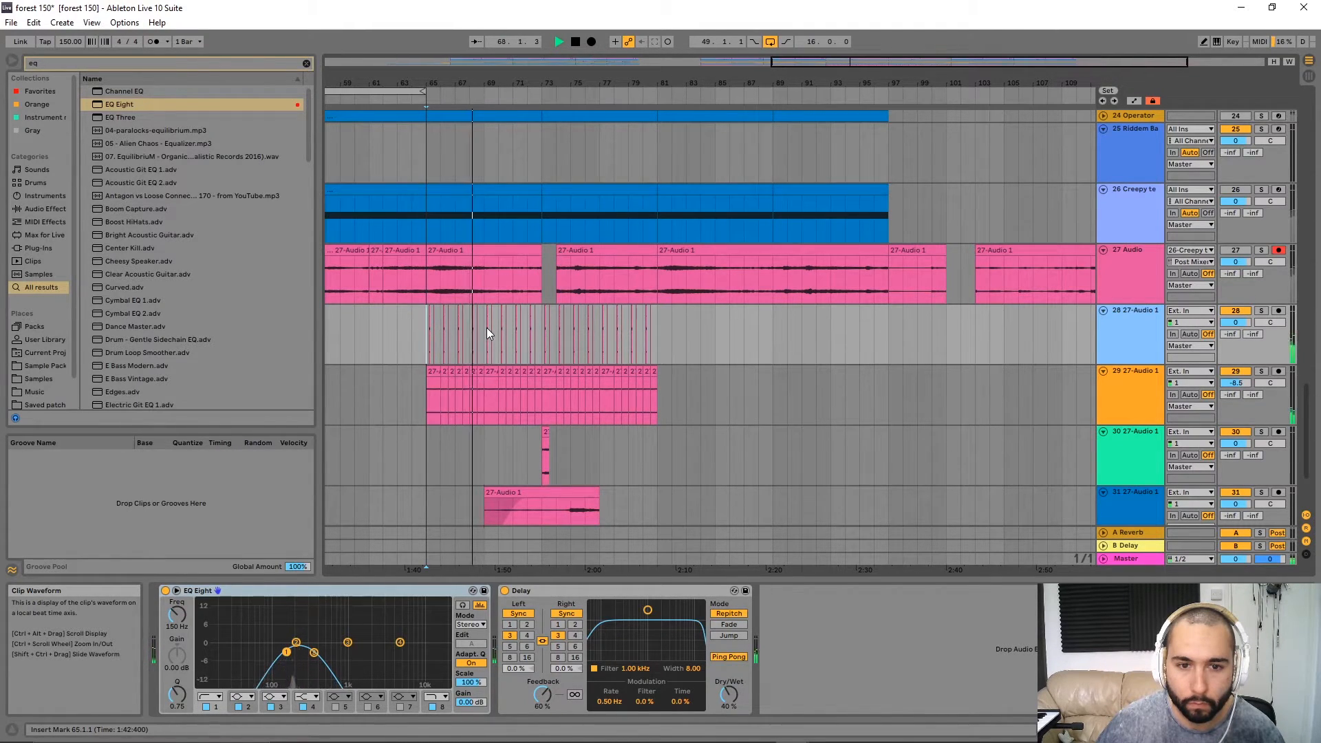
scroll(635, 385, up, 3)
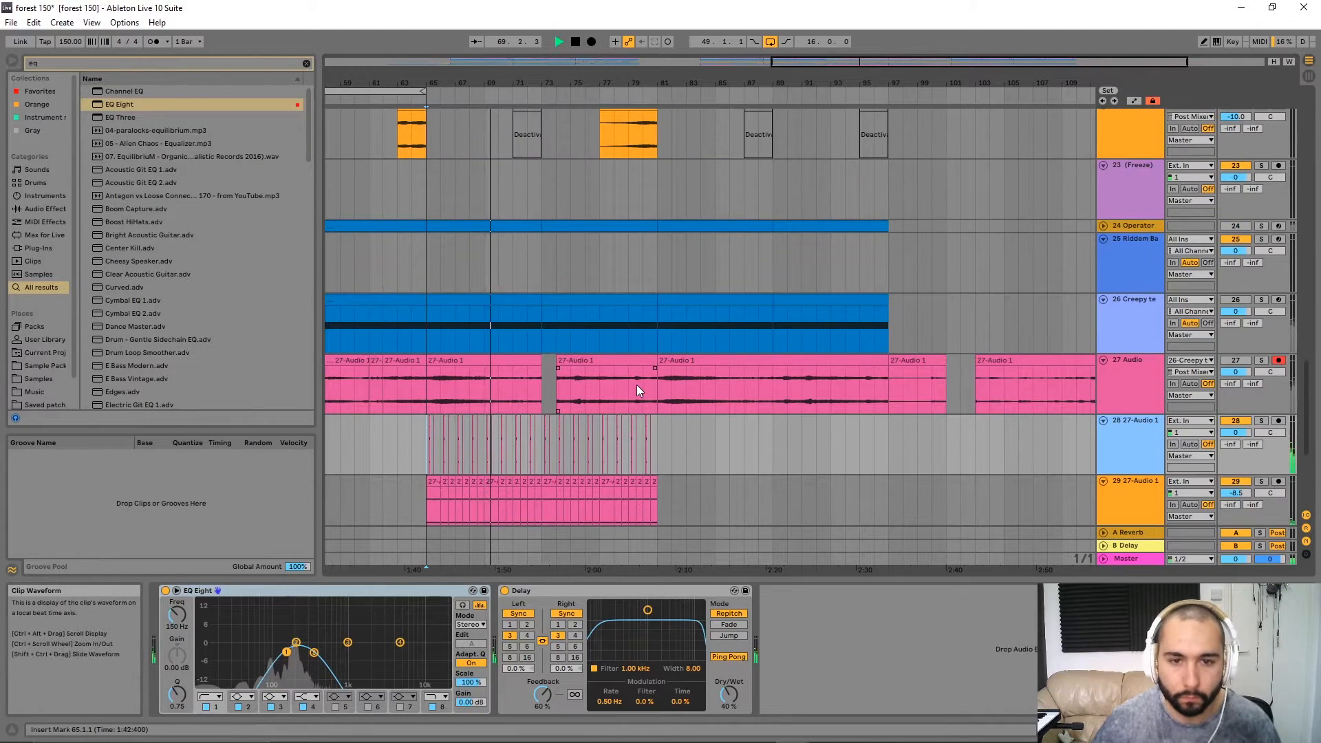
scroll(638, 377, down, 5)
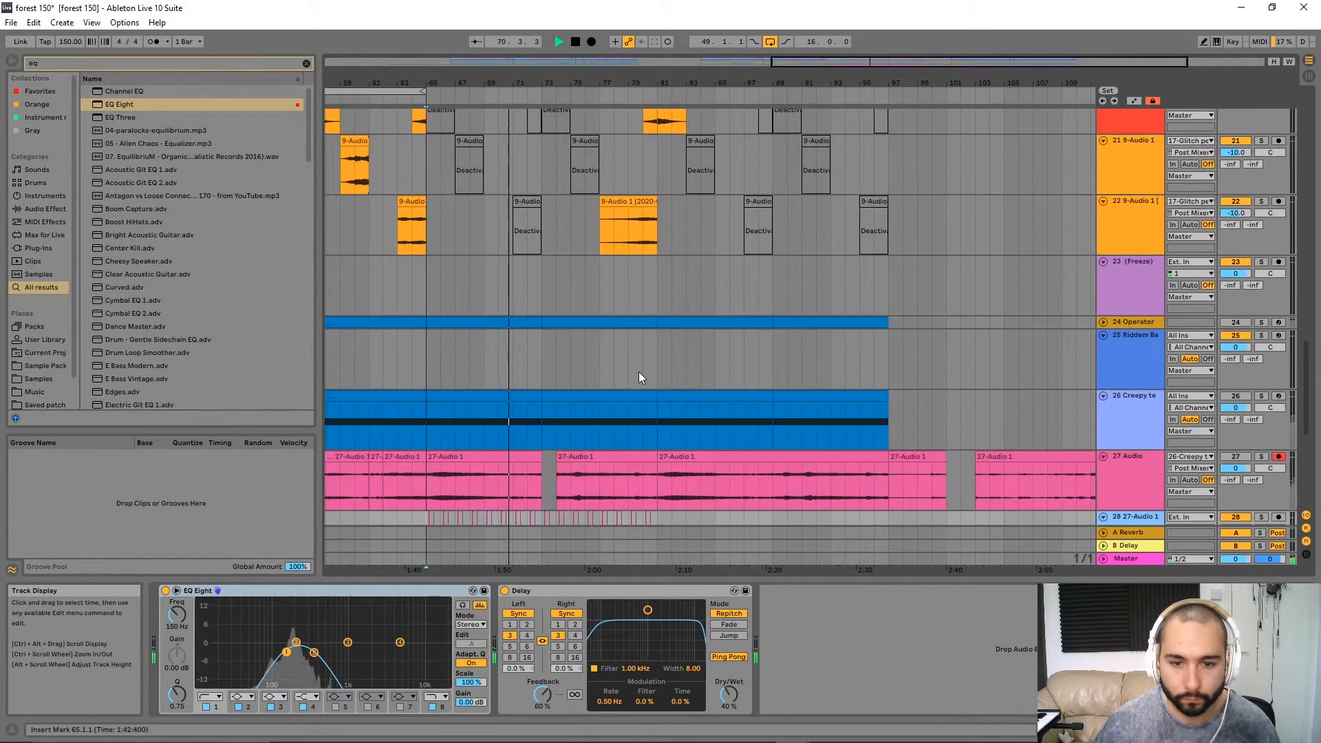
click(1261, 263)
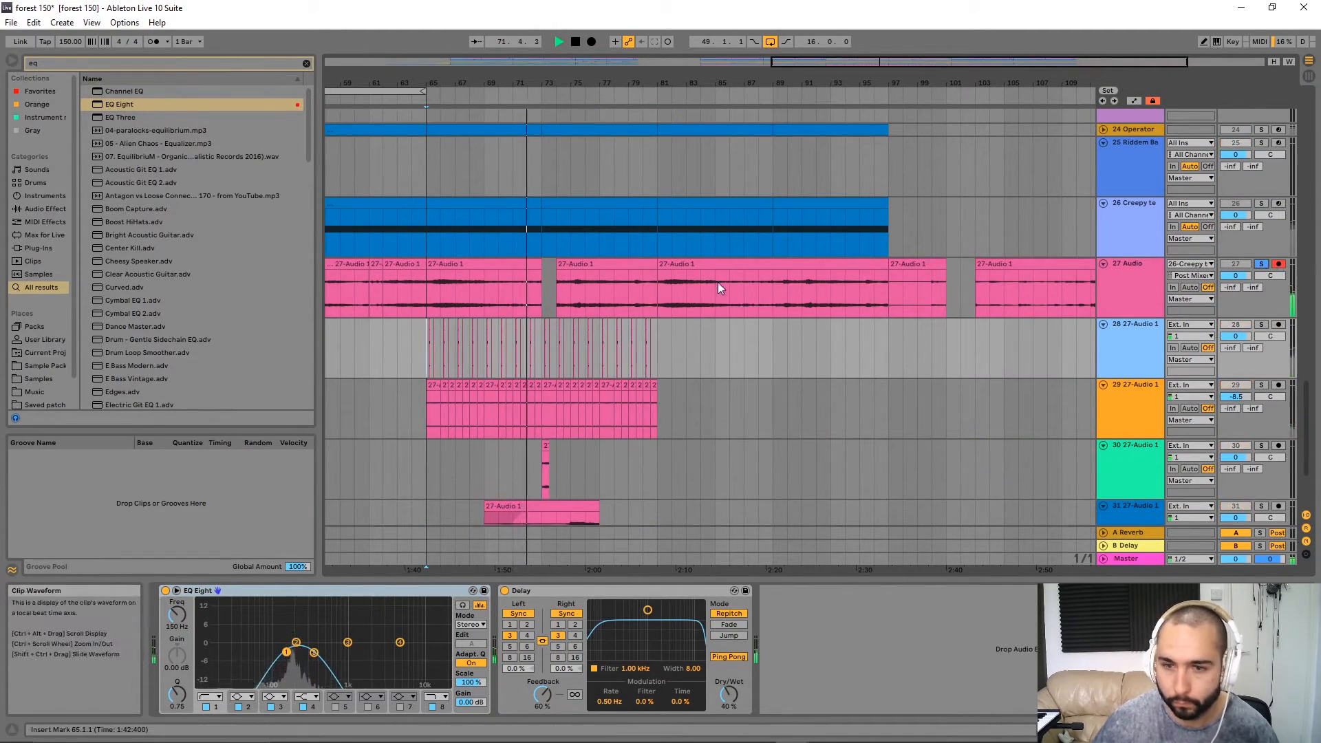
click(715, 295)
click(813, 304)
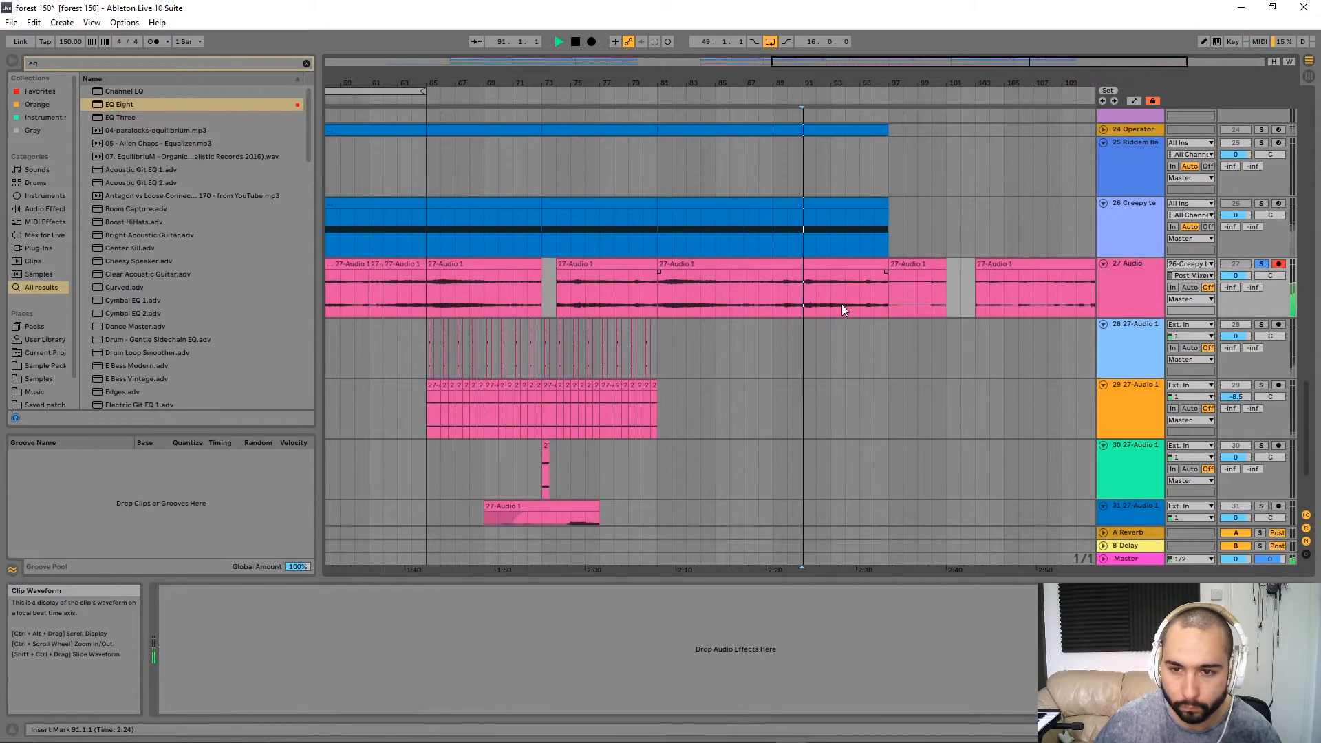
click(818, 299)
scroll(935, 297, right, 3)
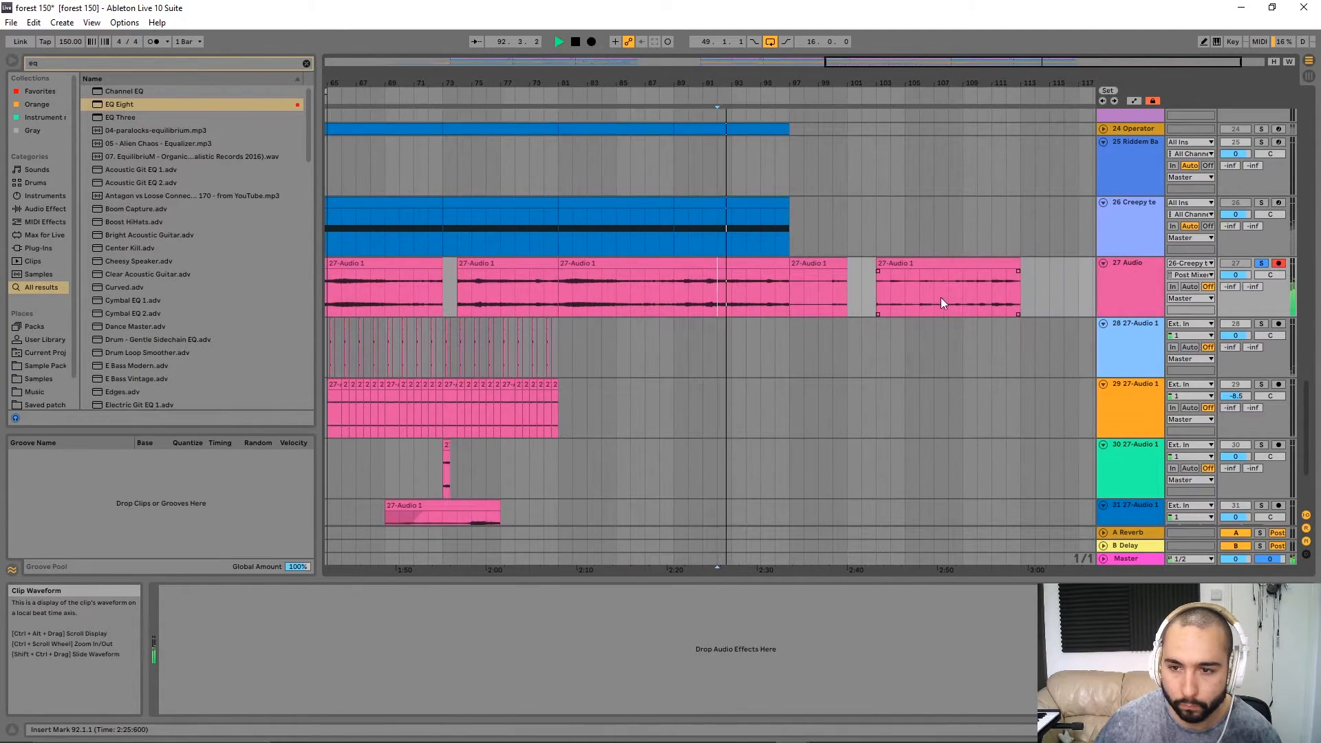
scroll(988, 294, right, 3)
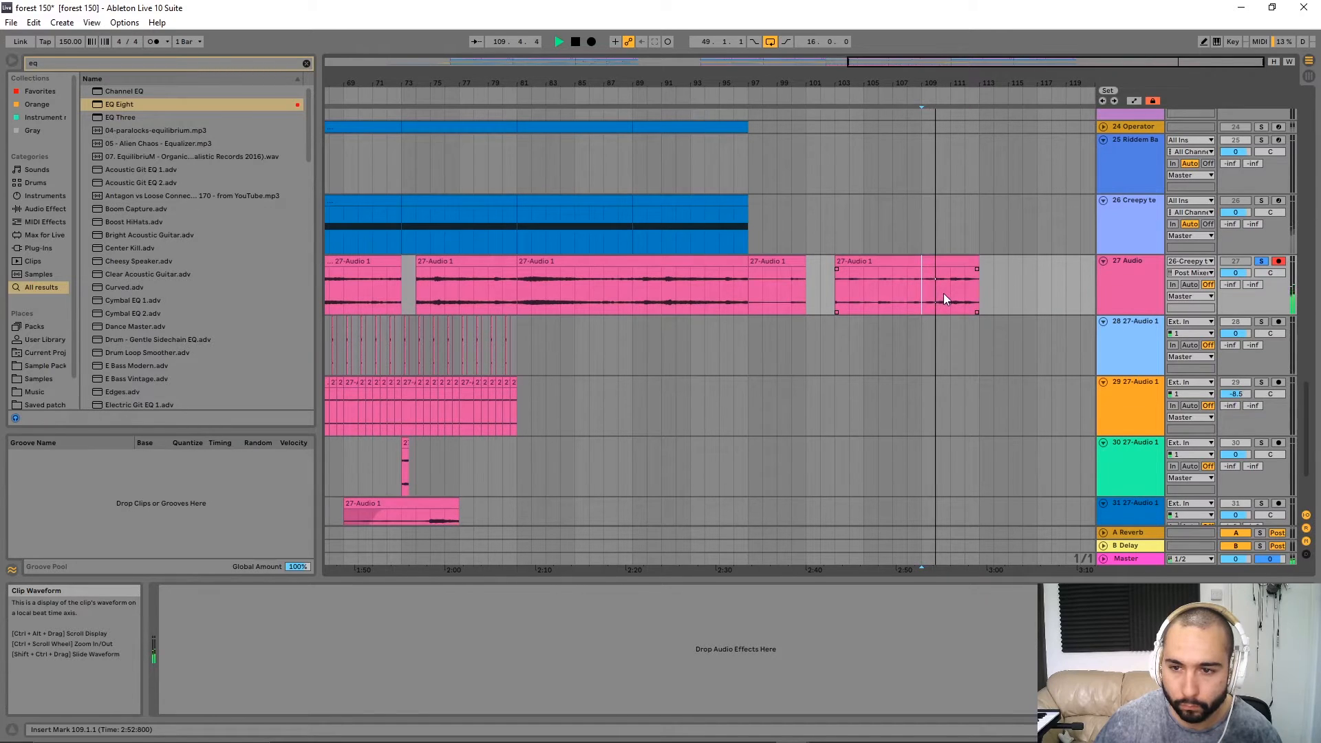
Move the one-bar texture snippet at bar 110 of track 27 to bar 77 on a new audio track 28.
click(938, 298)
drag(937, 297, 466, 363)
key(space)
click(1126, 290)
key(ctrl+t)
drag(429, 363, 582, 312)
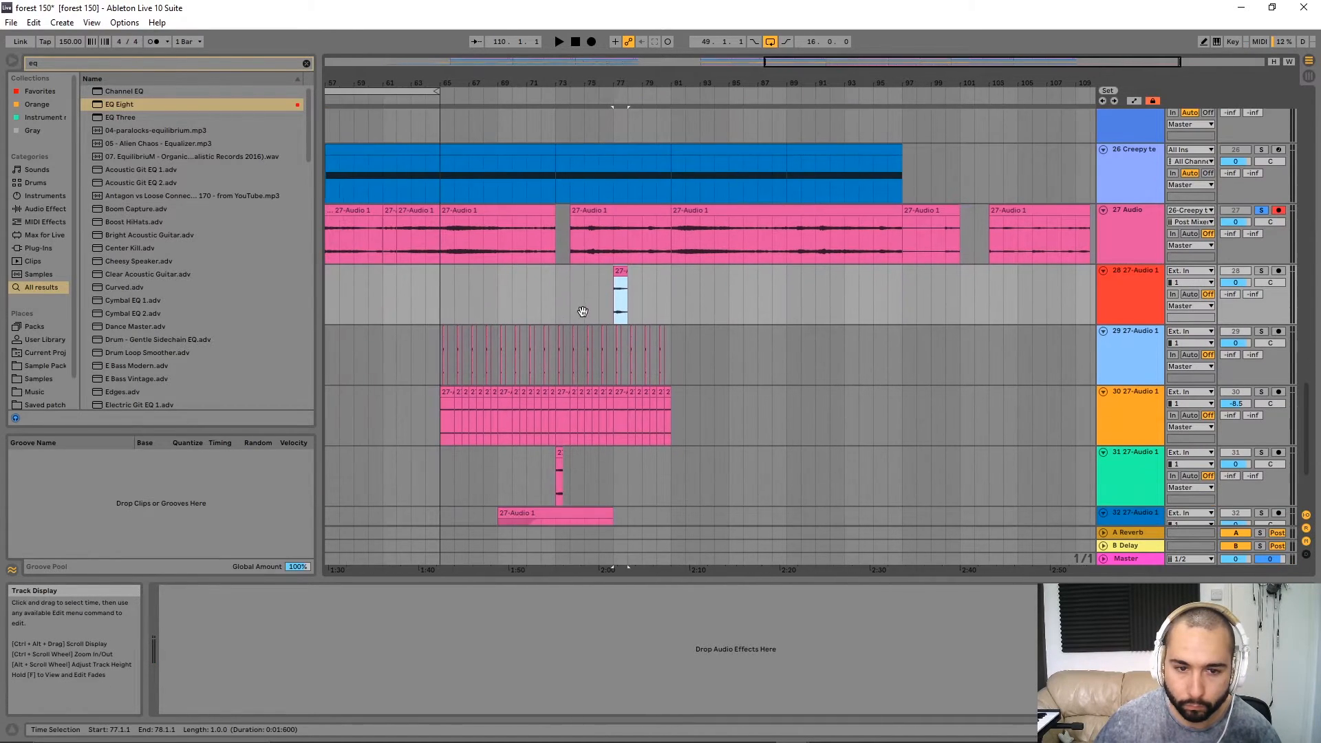
key(space)
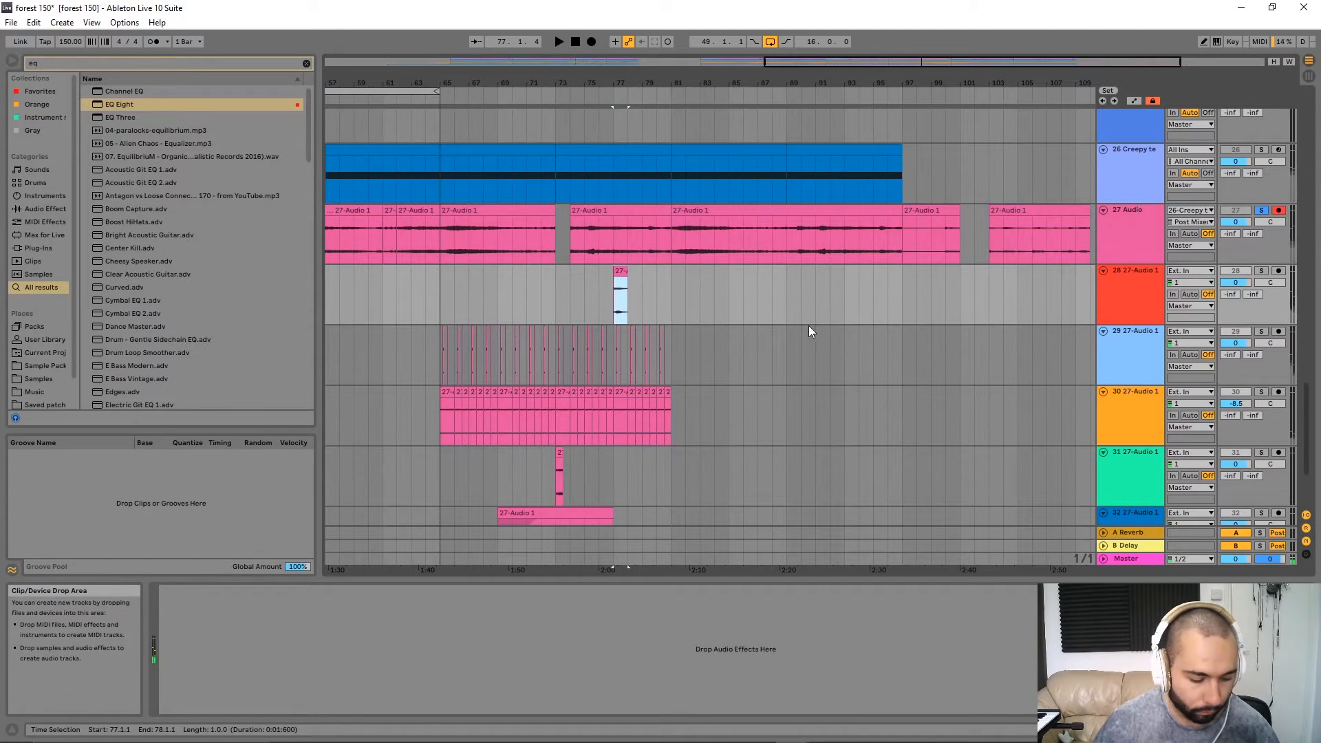
Search the browser for "de" and add a Delay to track 28.
text(ede)
key(BackSpace)
key(BackSpace)
key(BackSpace)
text(de)
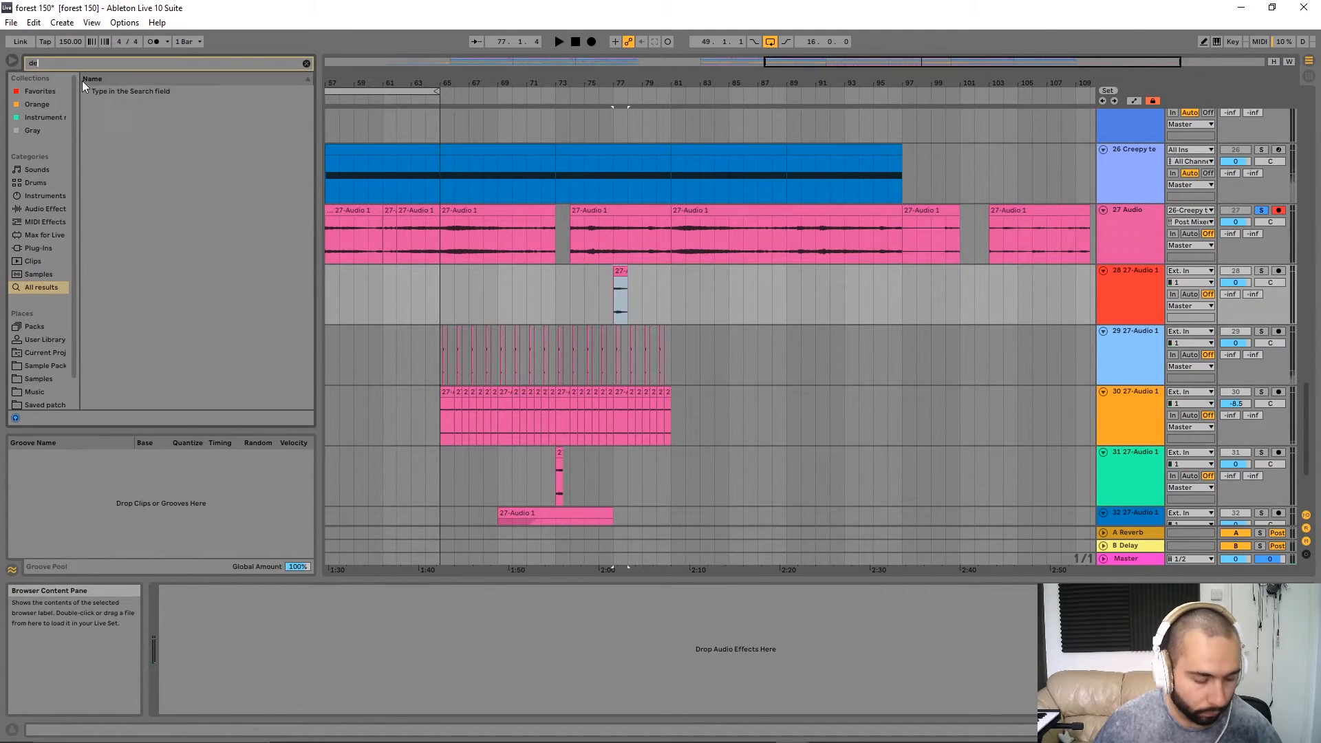
double_click(105, 90)
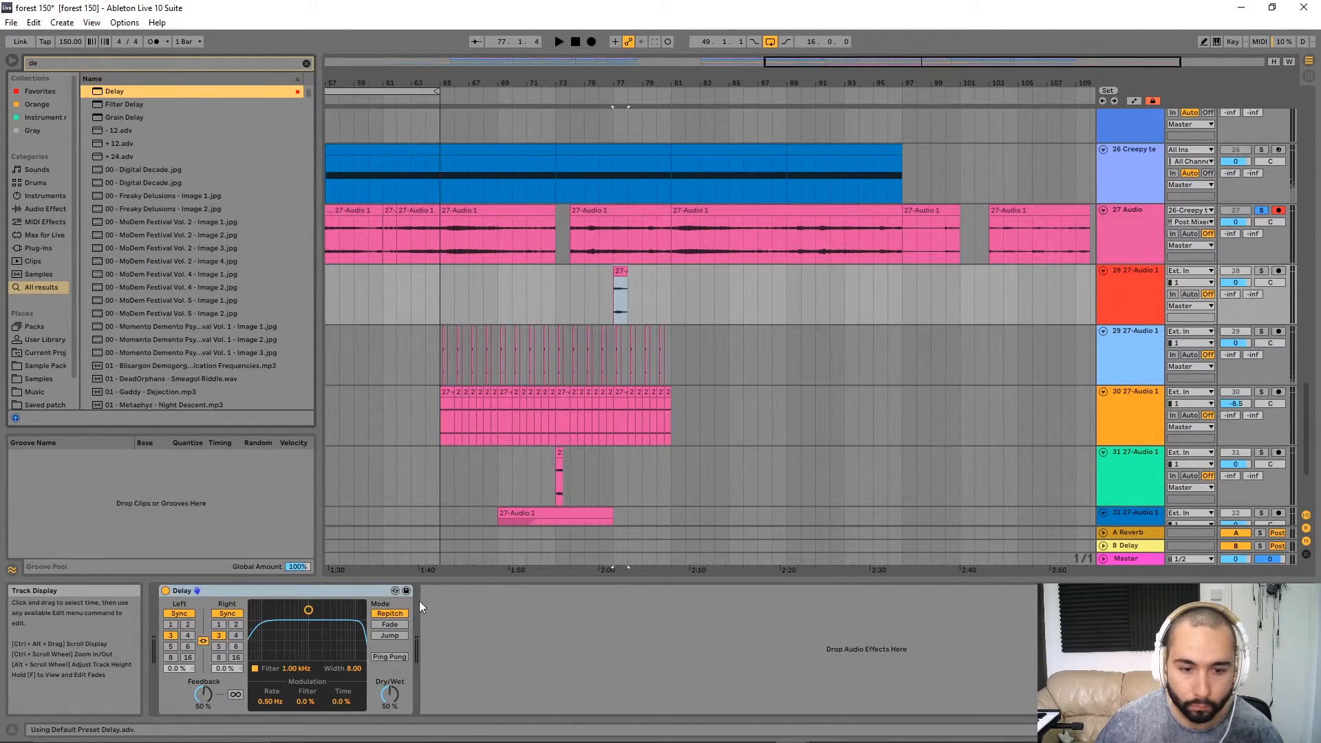
Set track 28's Delay to Ping Pong with filter 2.69 kHz, width 5.09, dry/wet 60% and feedback 71%.
click(389, 656)
drag(332, 624, 326, 627)
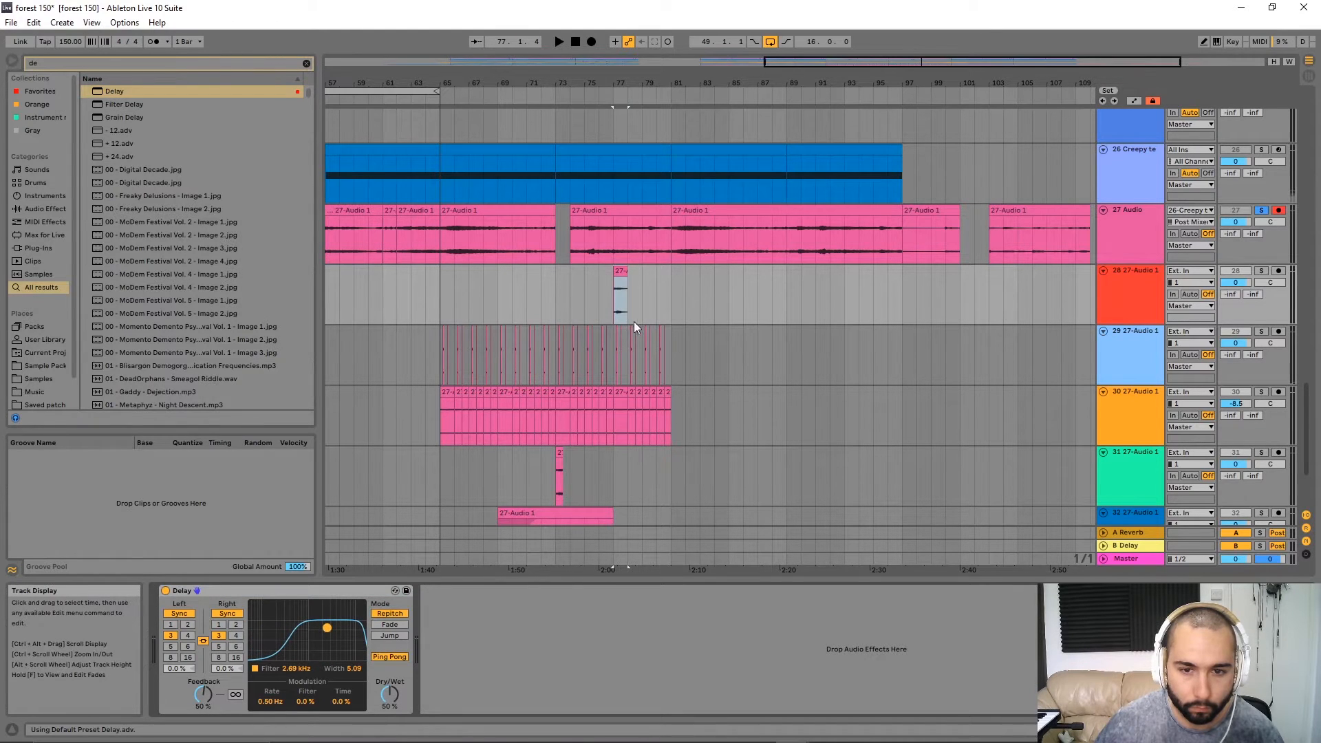
drag(380, 693, 380, 687)
drag(203, 695, 203, 681)
key(space)
Play the delayed snippet from bar 77, comparing track 28 soloed and within the full mix.
click(1261, 272)
click(1261, 273)
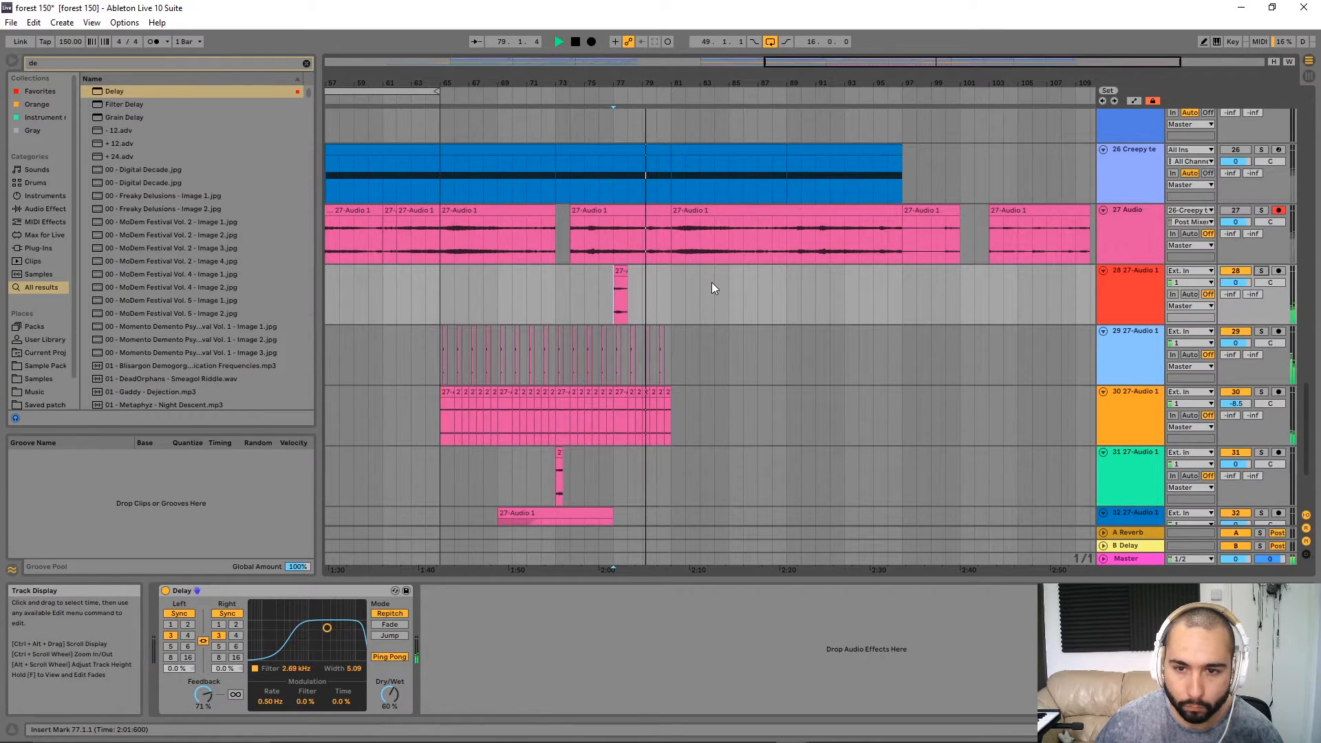
click(1261, 271)
key(space)
key(space)
click(1261, 272)
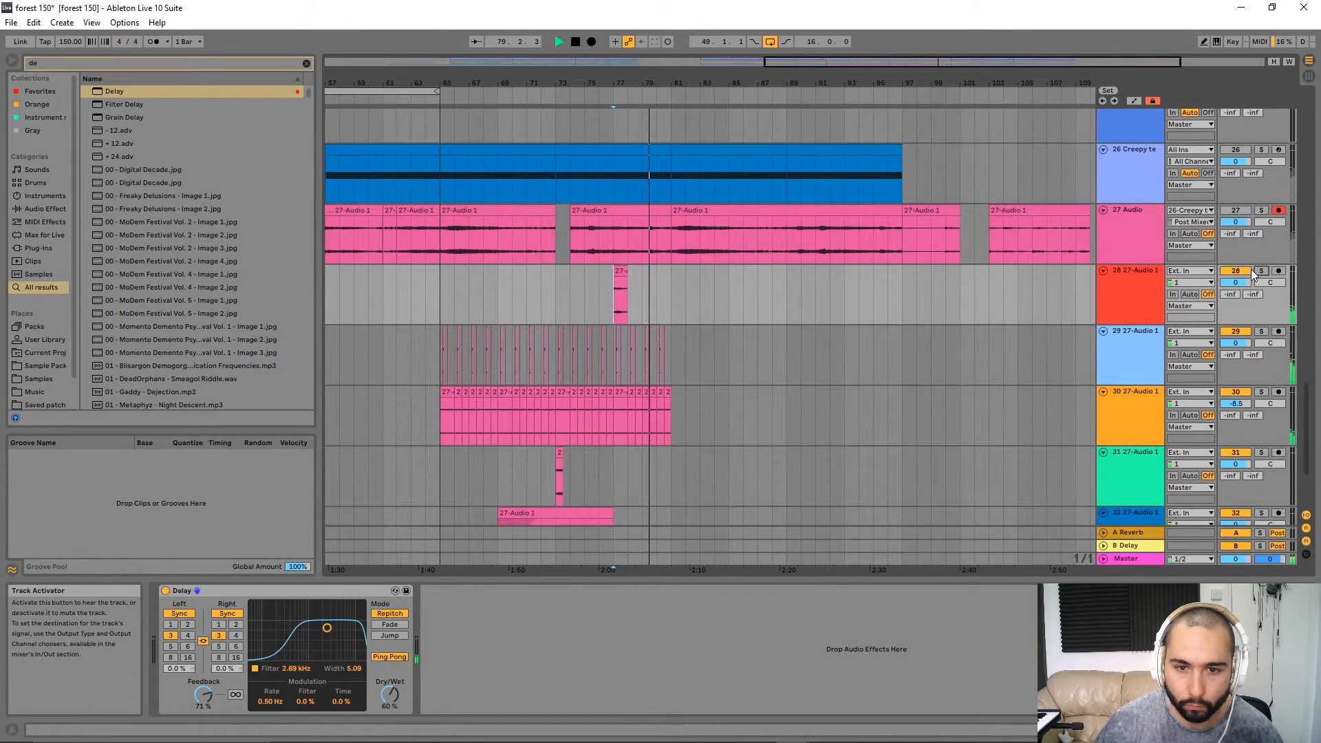
Deactivate the short clip in bar 80 on track 29 and replay from bar 77.
drag(1067, 294, 831, 249)
mouse_move(579, 310)
mouse_down()
mouse_move(533, 312)
mouse_move(560, 310)
mouse_up()
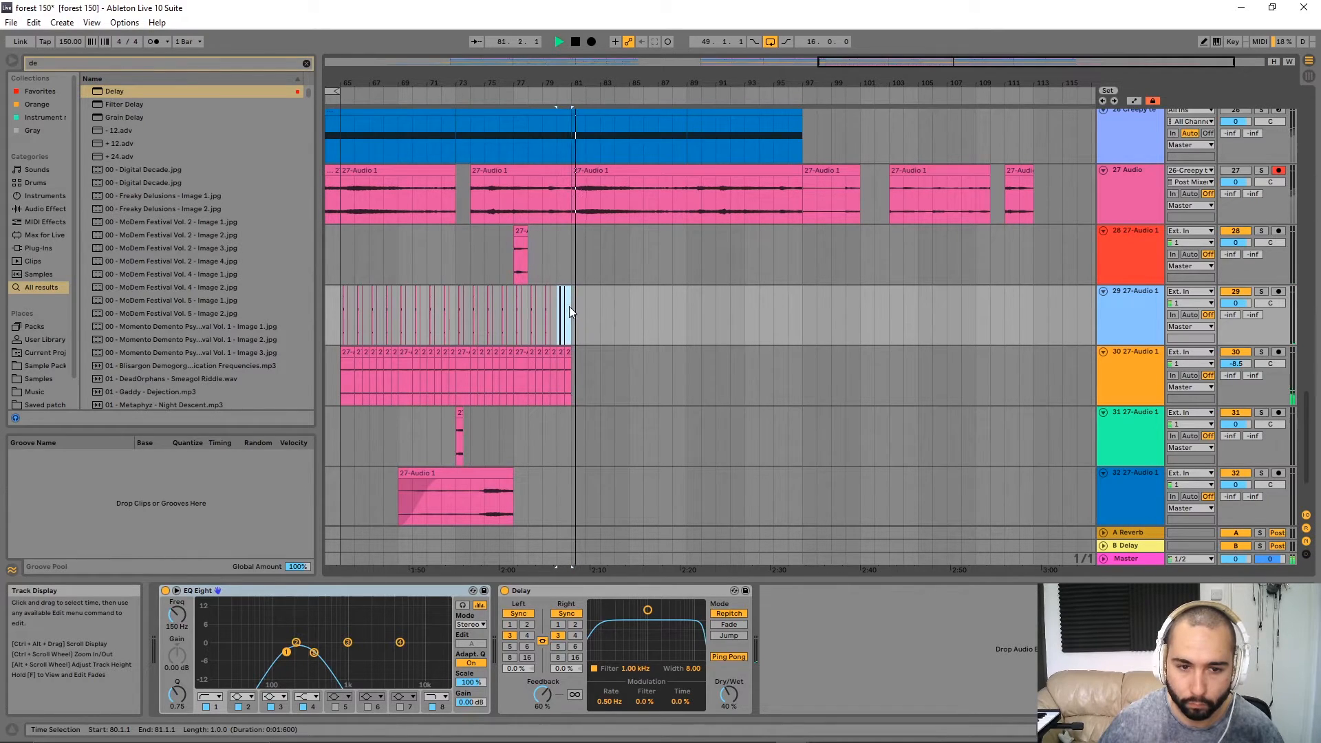
click(519, 261)
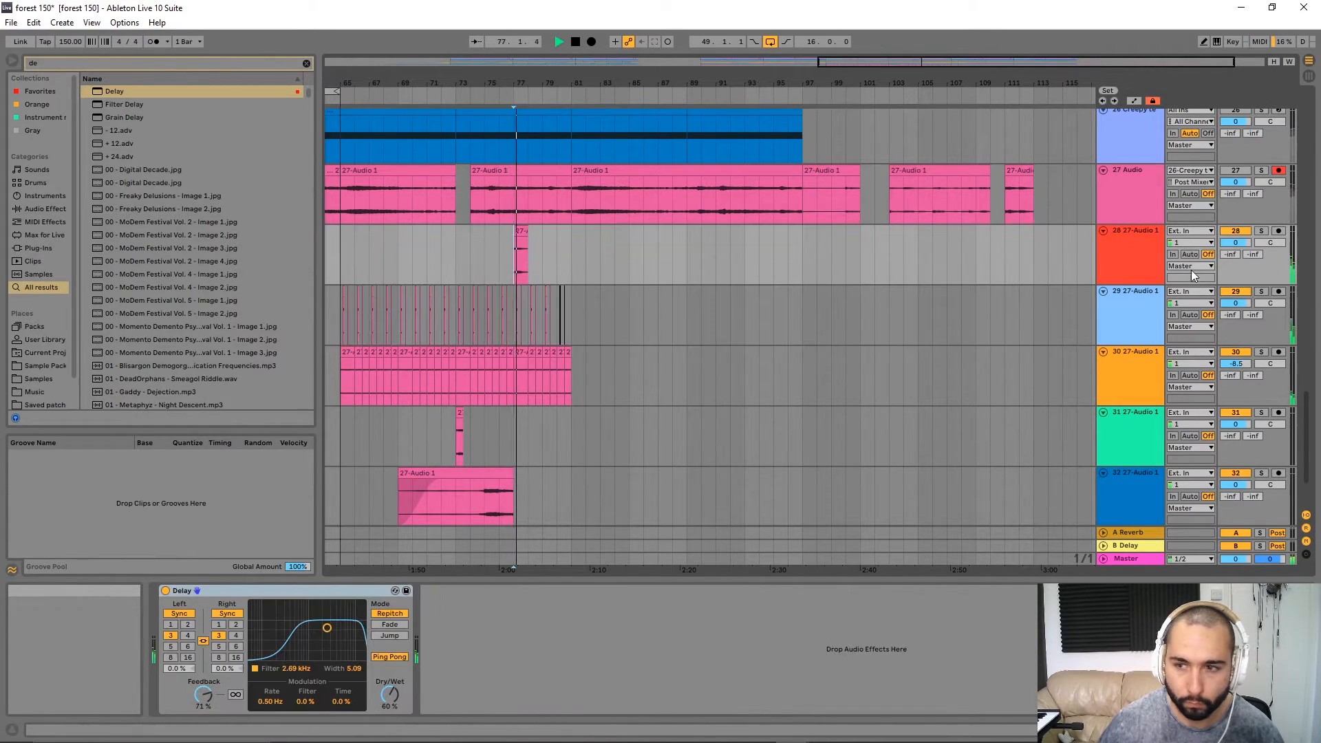
Freeze track 28 and copy its frozen audio from bar 77 to 81 onto a new audio track 29.
key(ctrl+t)
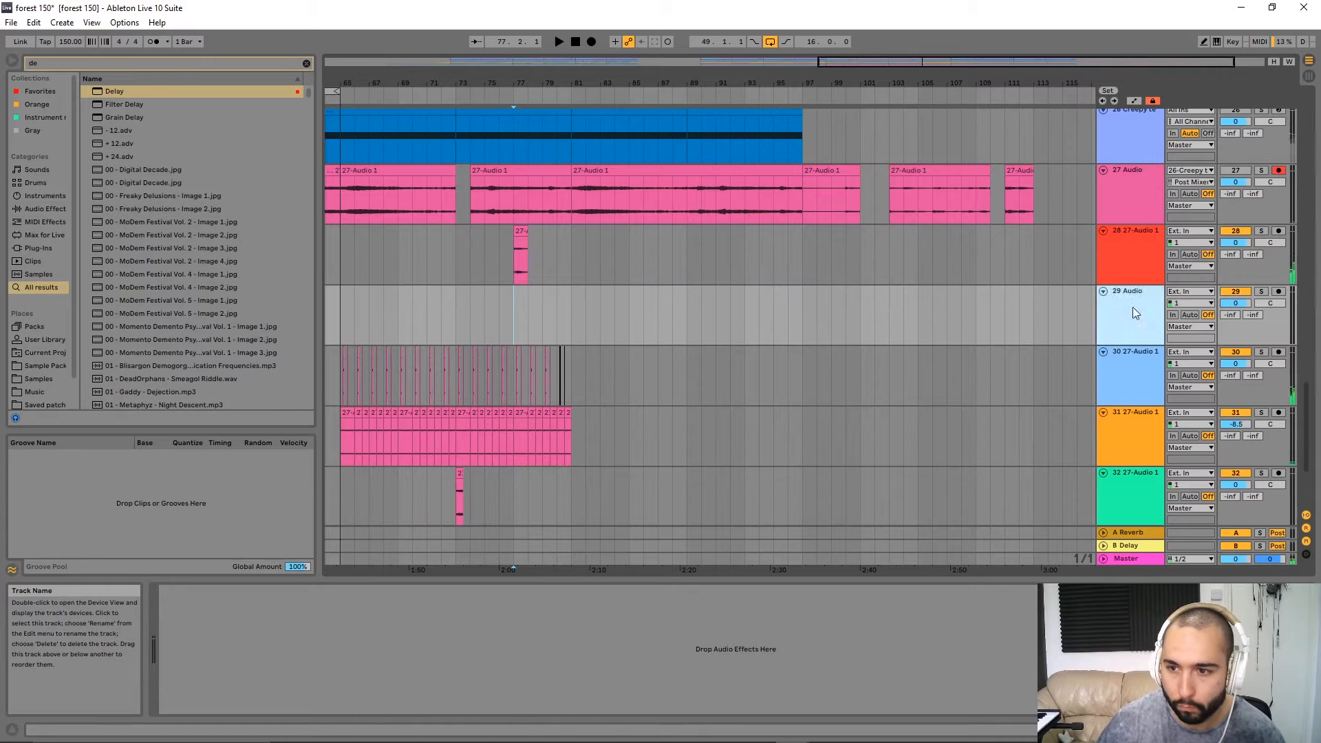
right_click(1144, 250)
click(789, 454)
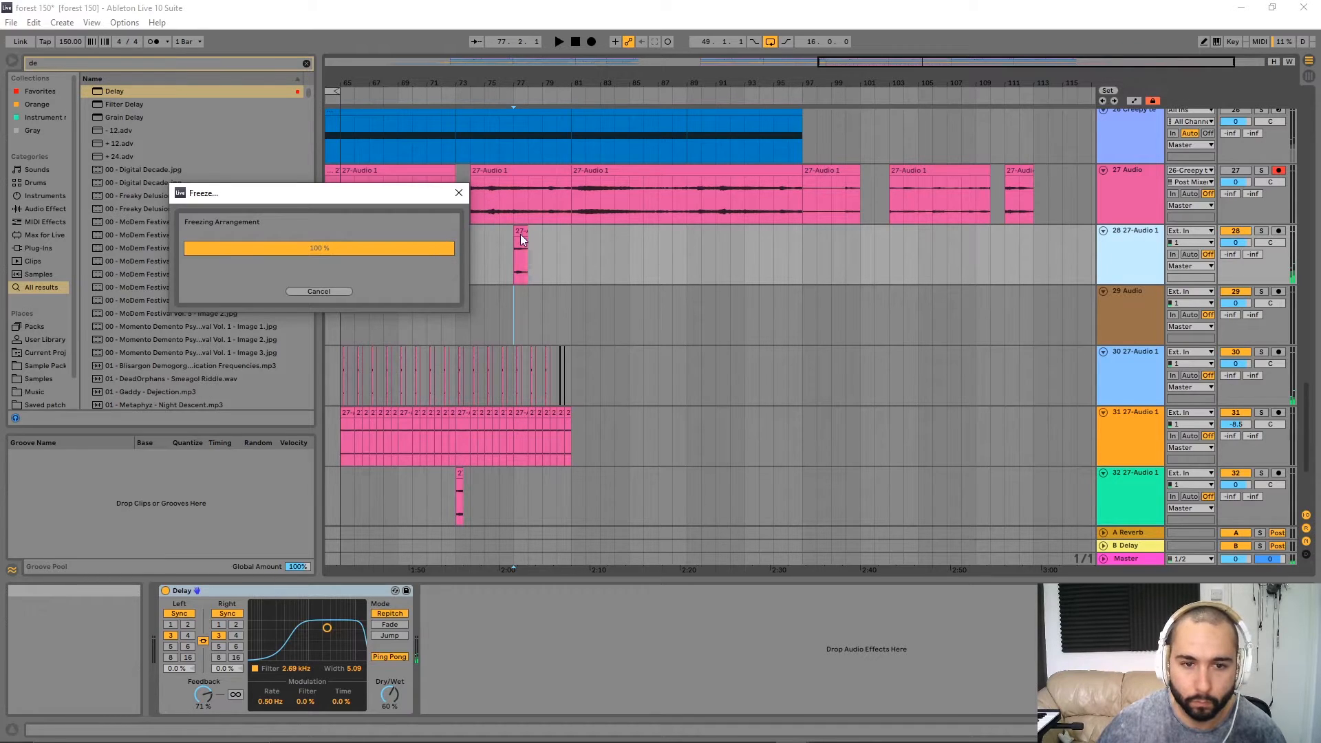
drag(522, 231, 572, 291)
Add a Delay to track 29 in Jump and Time modes with 5.00 s times, 95% feedback and 100% dry/wet.
double_click(117, 91)
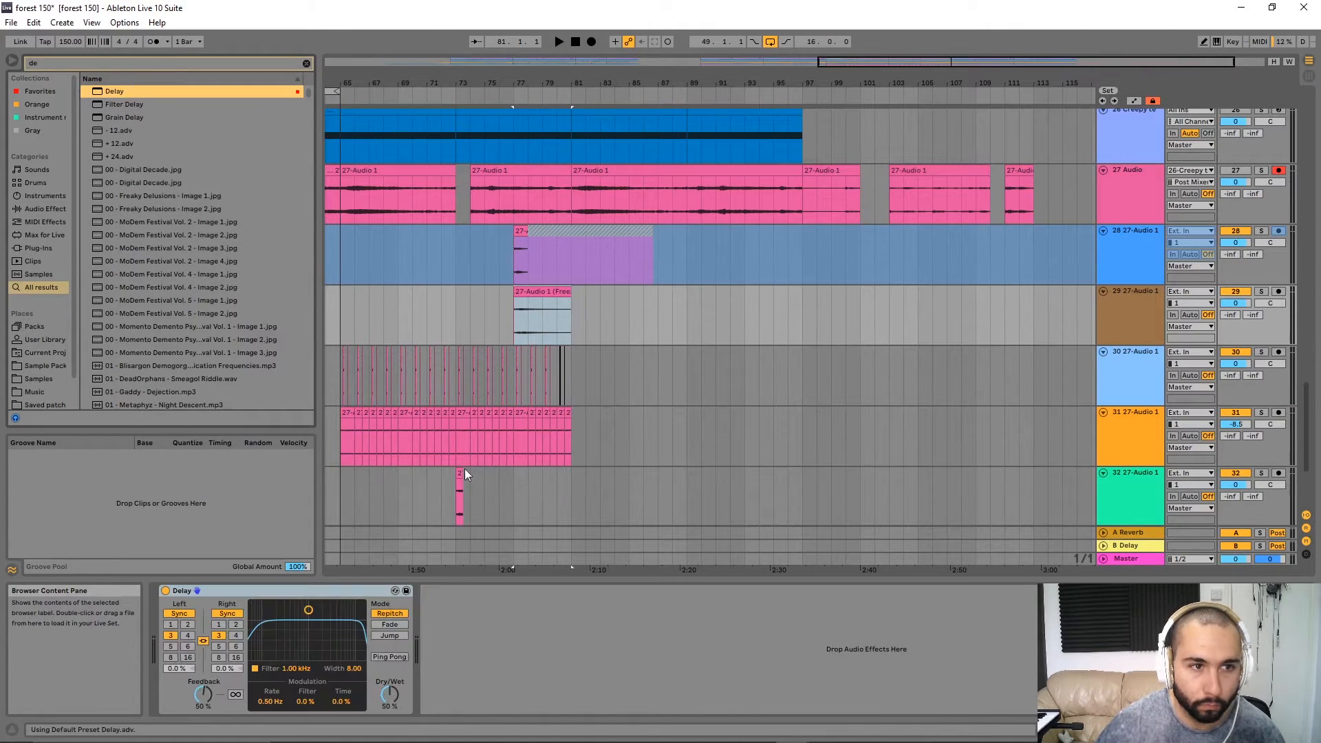
click(390, 635)
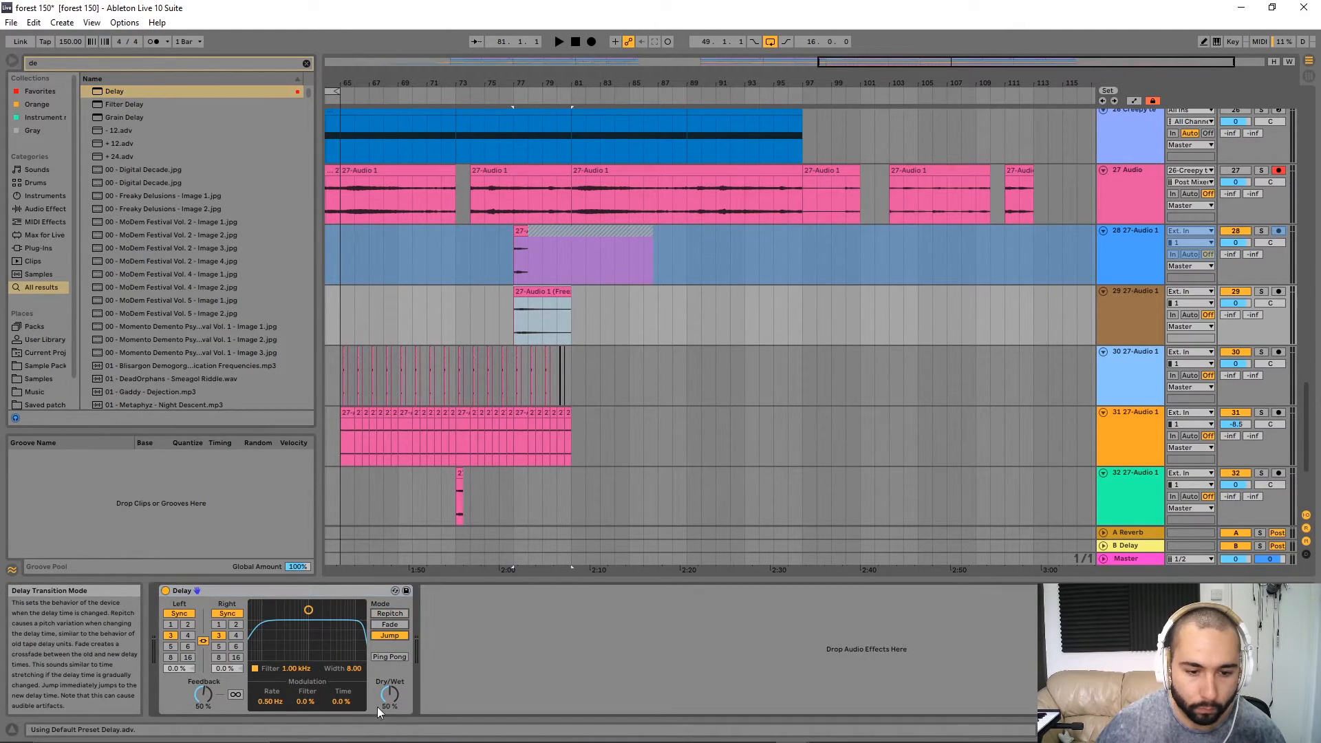
click(228, 613)
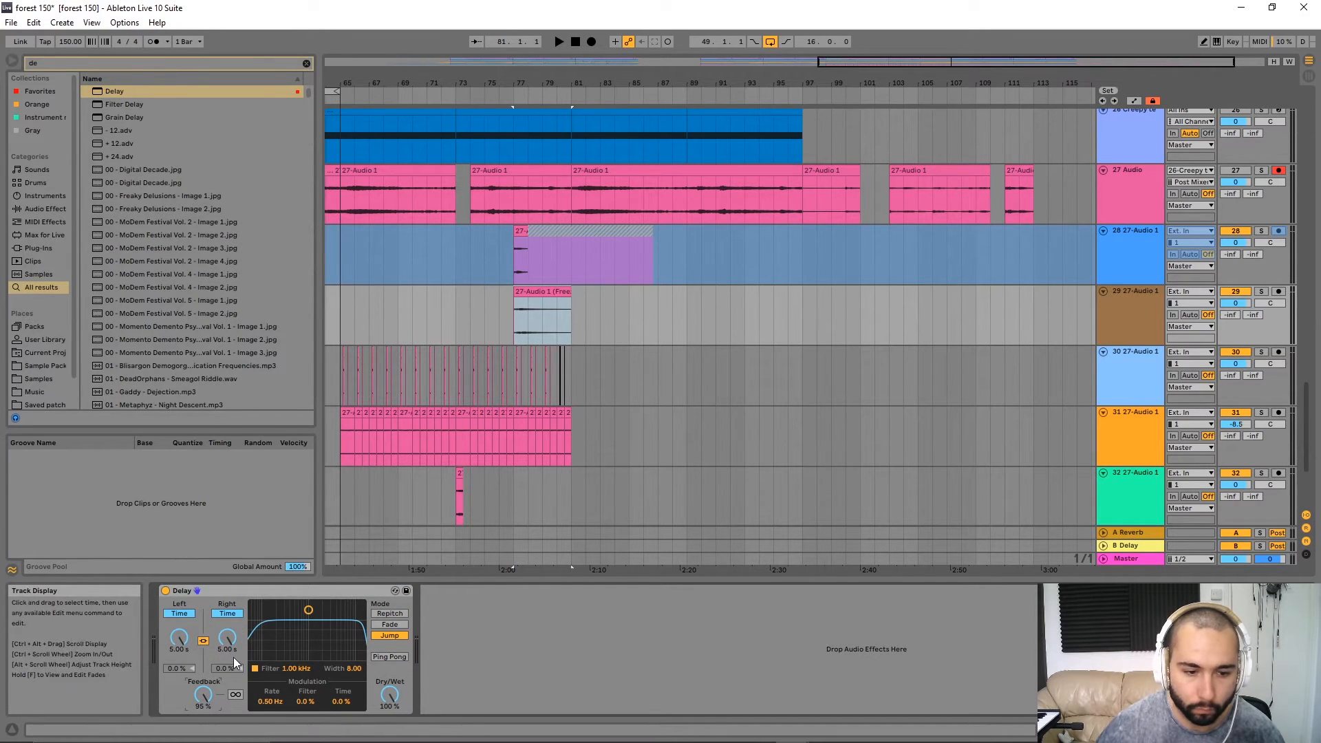
Automate track 29's left delay time to fall from bar 77 to bar 81 and stay at minimum until bar 89.
click(523, 310)
key(a)
drag(663, 312, 684, 360)
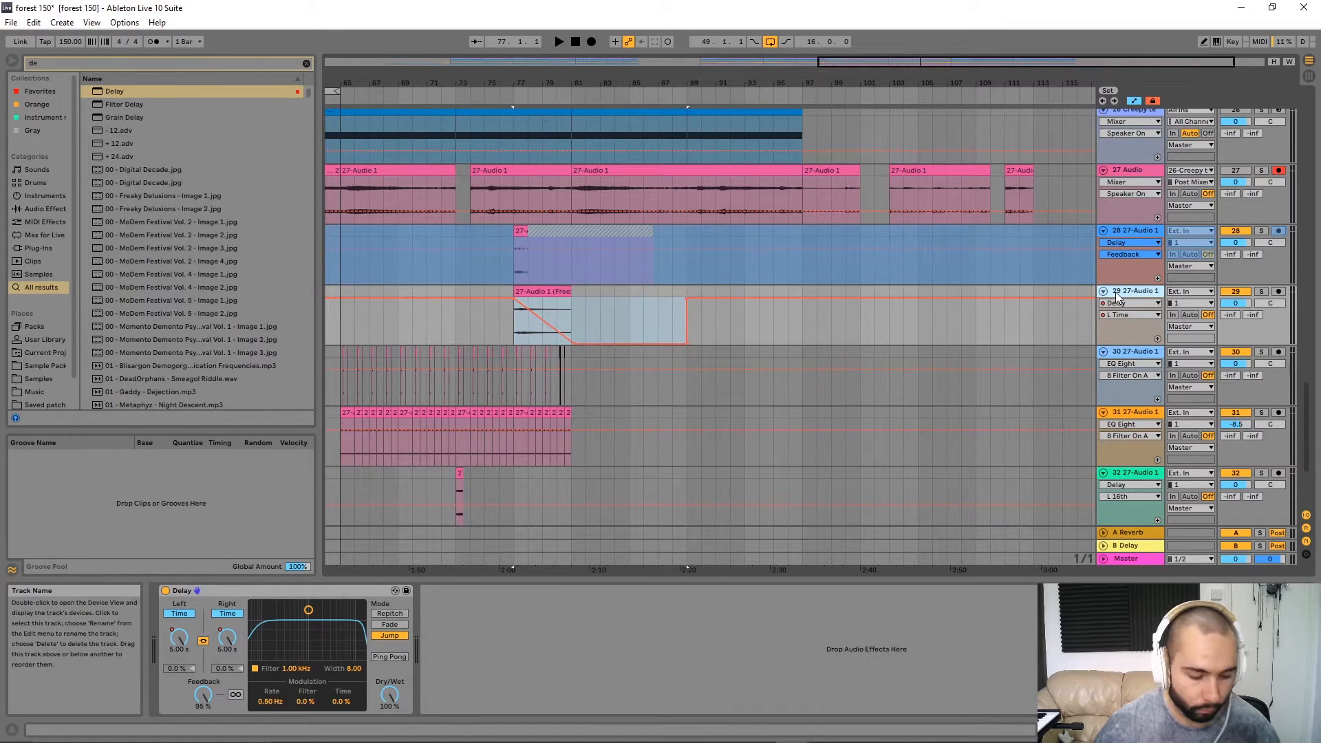
Insert a new audio track 30, set its input to track 29 and arm it for recording.
key(ctrl+t)
click(1191, 352)
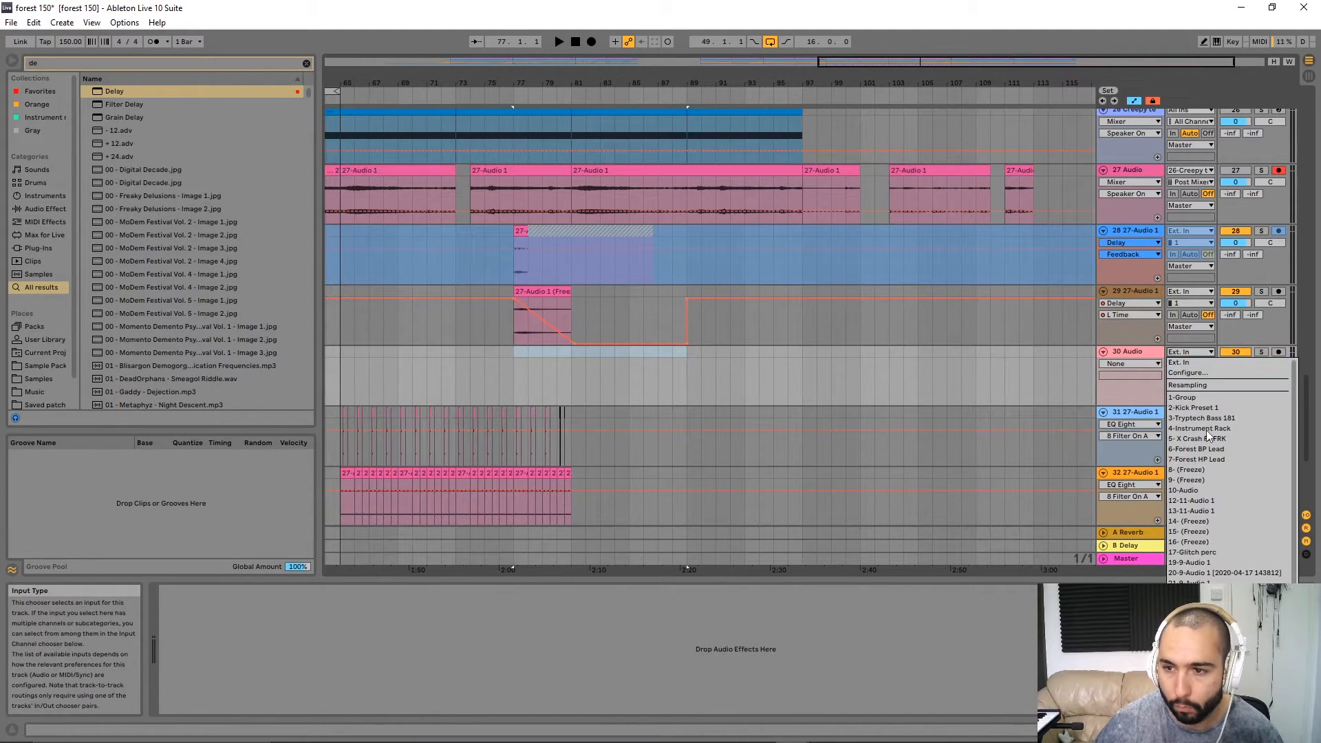
scroll(1229, 468, down, 2)
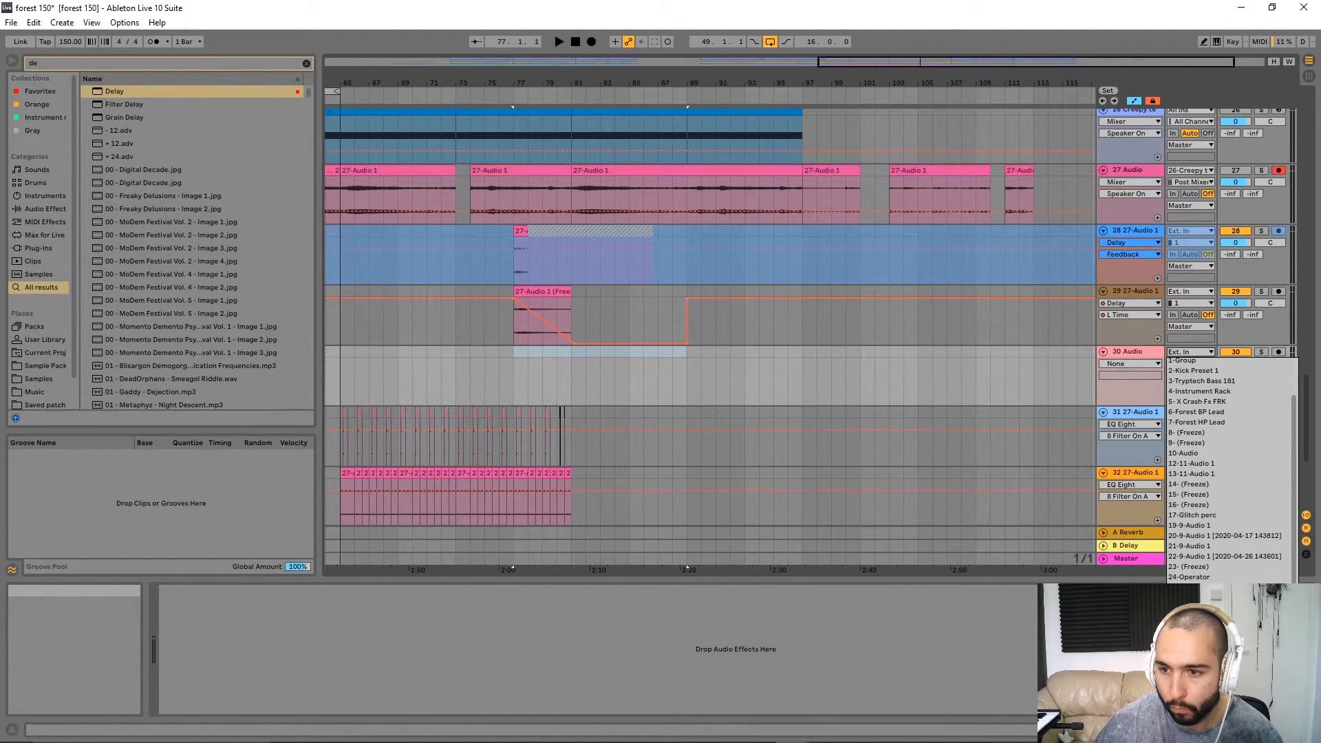
click(1180, 282)
click(1279, 351)
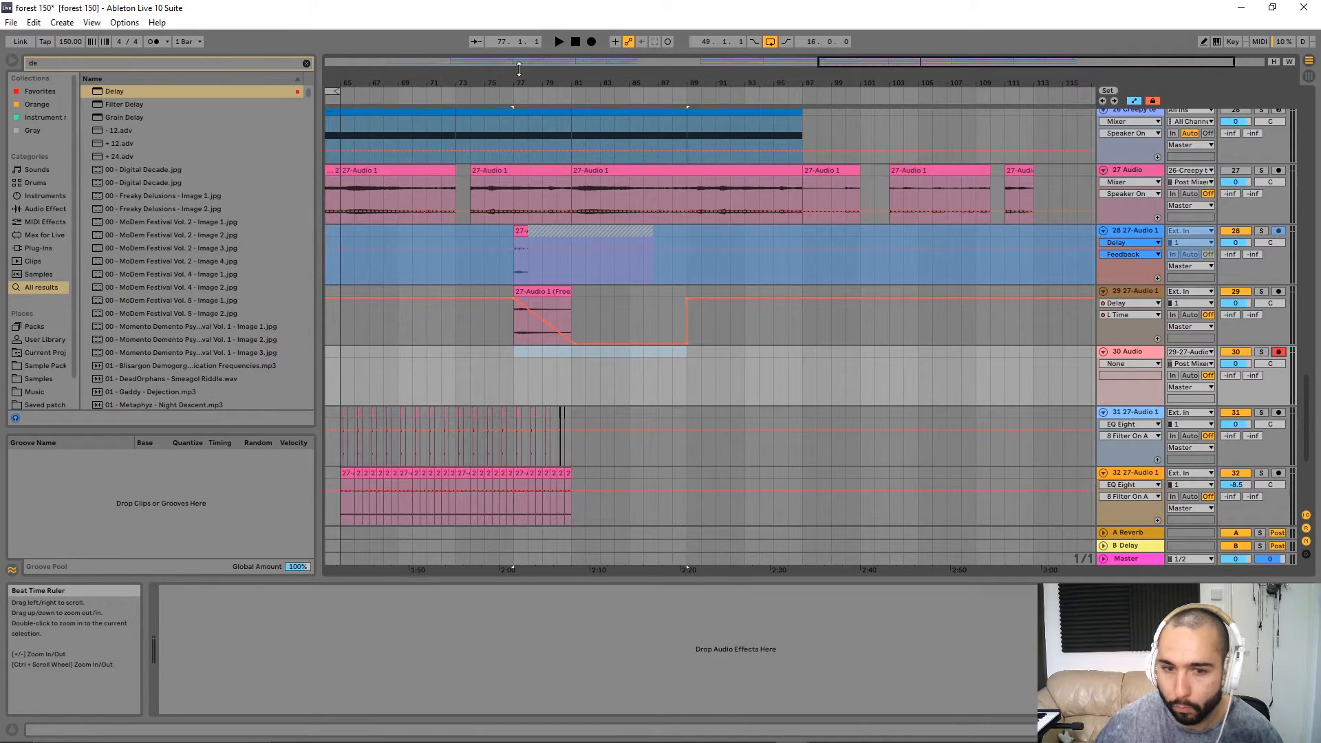
Record track 29's delayed output onto track 30 from bar 77 and trim the take to end at bar 81.
click(592, 44)
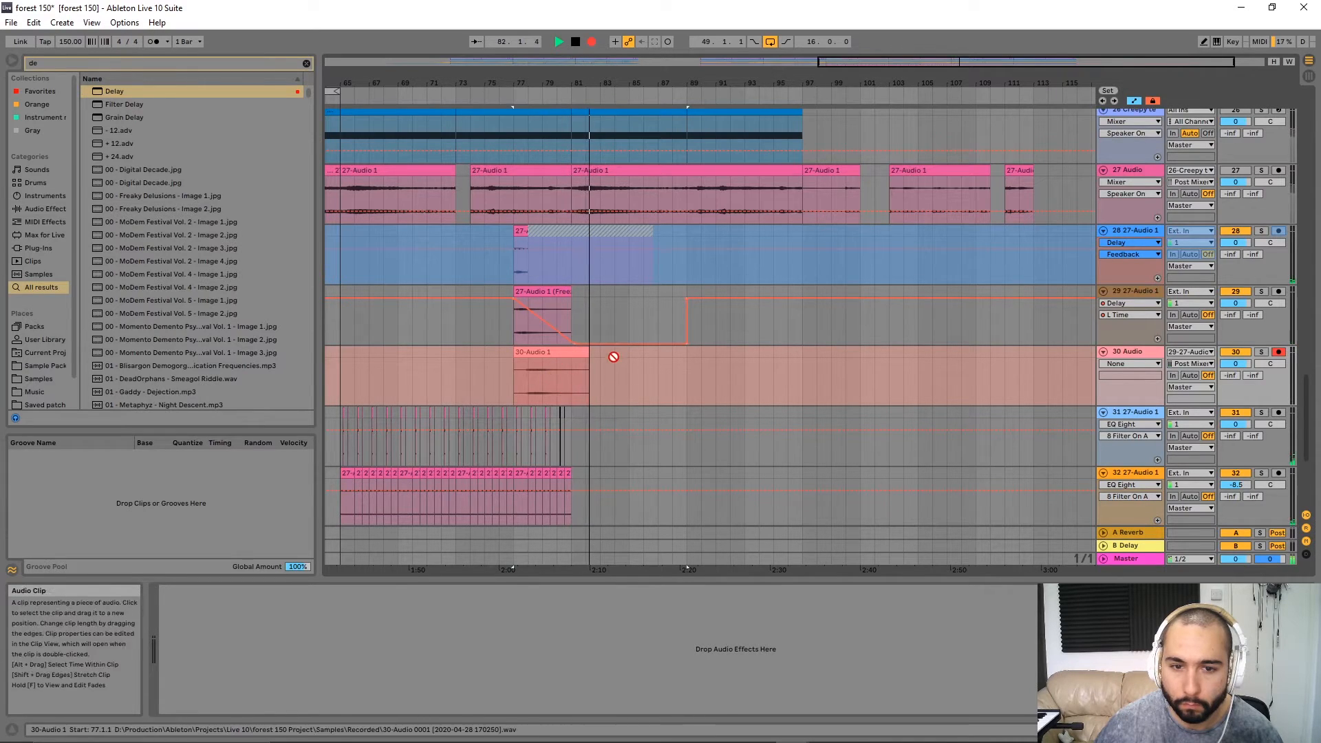
key(space)
drag(597, 352, 570, 352)
Delete the source track 29 with its frozen clip and delay automation.
drag(486, 317, 798, 325)
right_click(1153, 293)
click(1145, 299)
Play the recorded clip from bar 77 and give it a curved fade-in spanning its full length.
click(534, 291)
key(space)
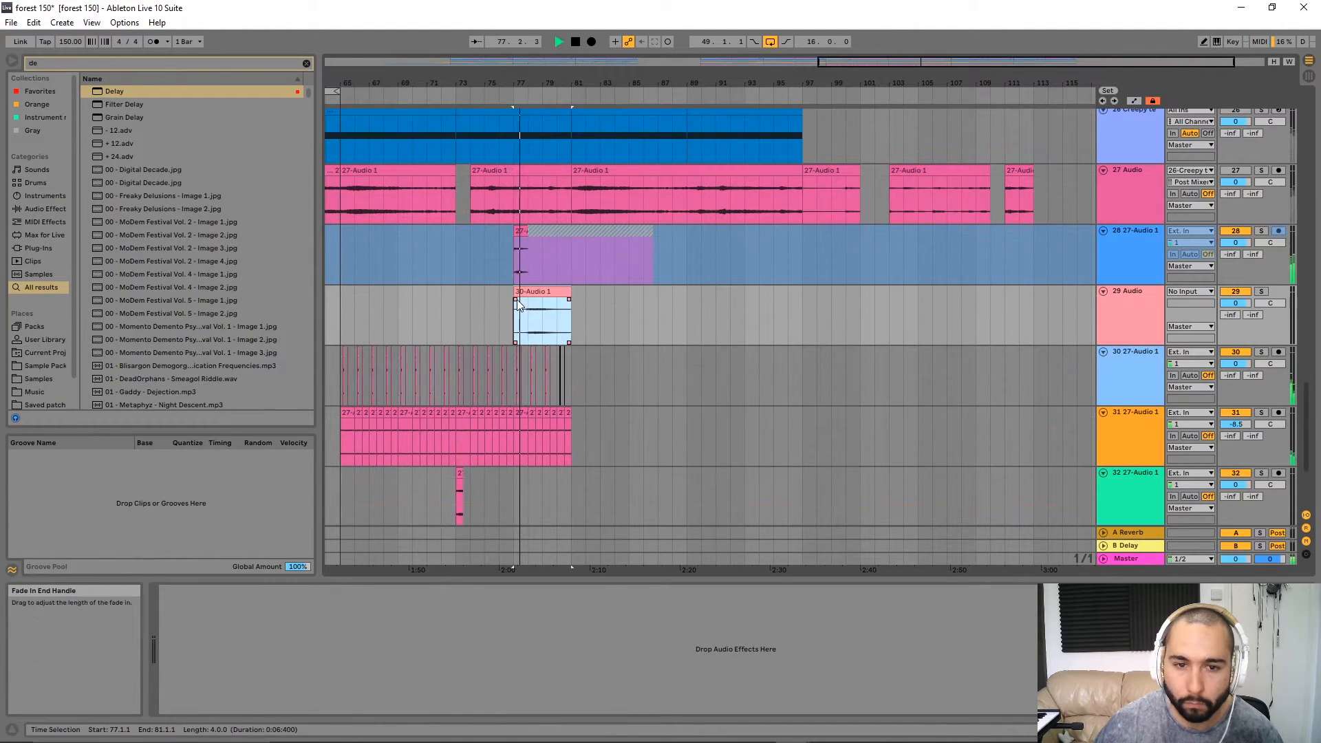
drag(543, 320, 542, 324)
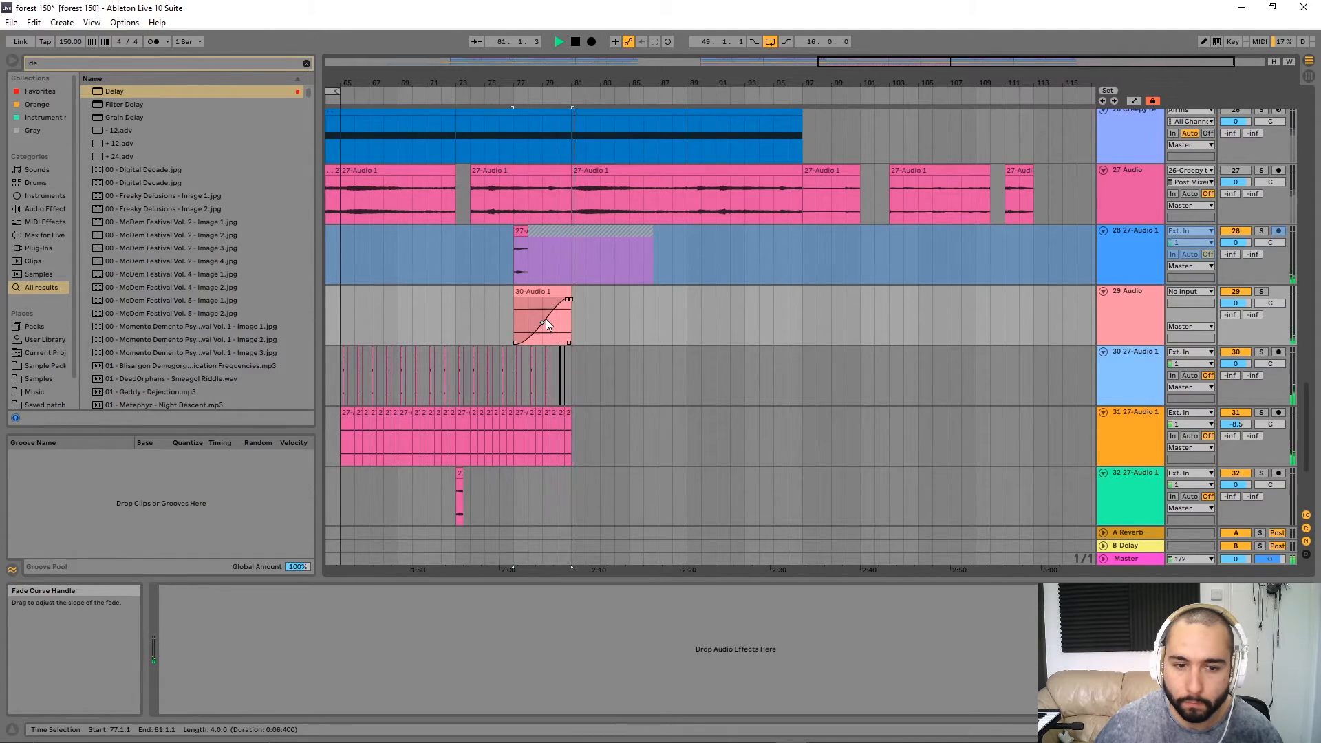
Copy the crash clip at bar 81 on track 5 to bar 79 and open the copy's clip settings.
scroll(677, 464, up, 15)
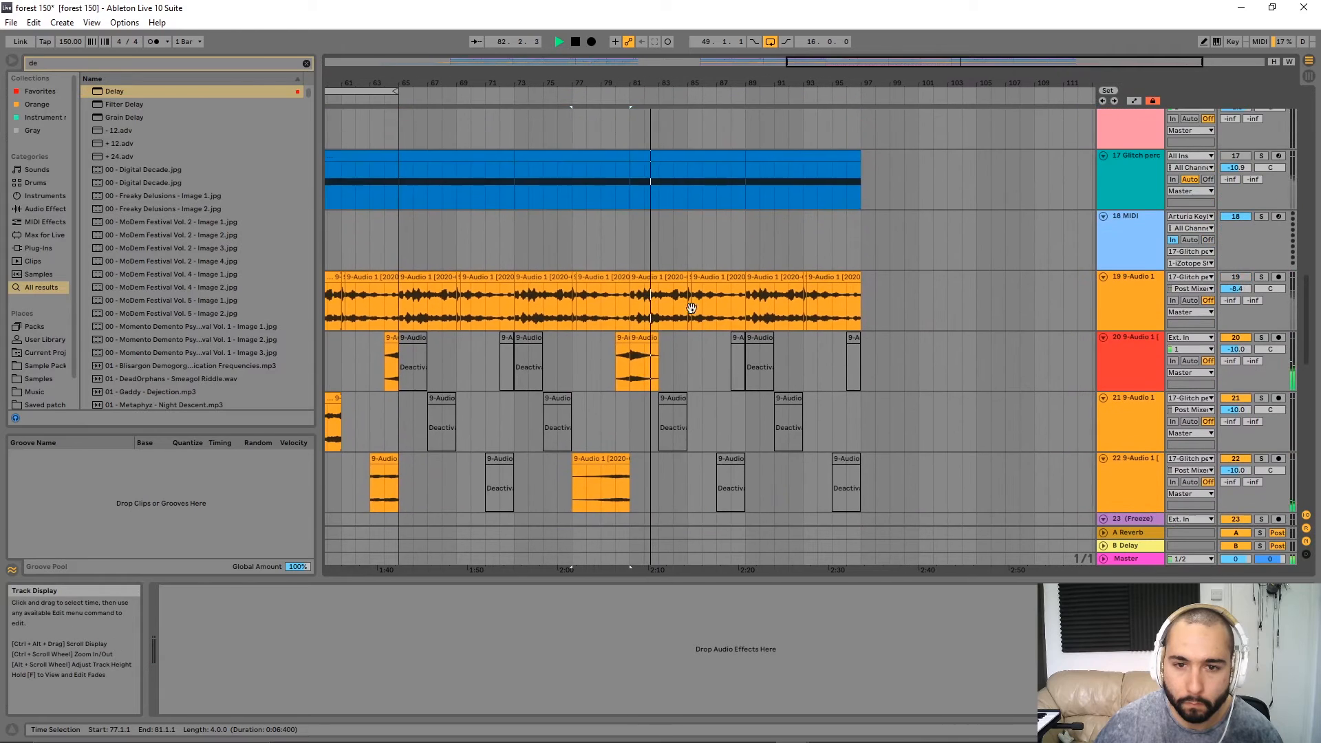
scroll(690, 450, up, 5)
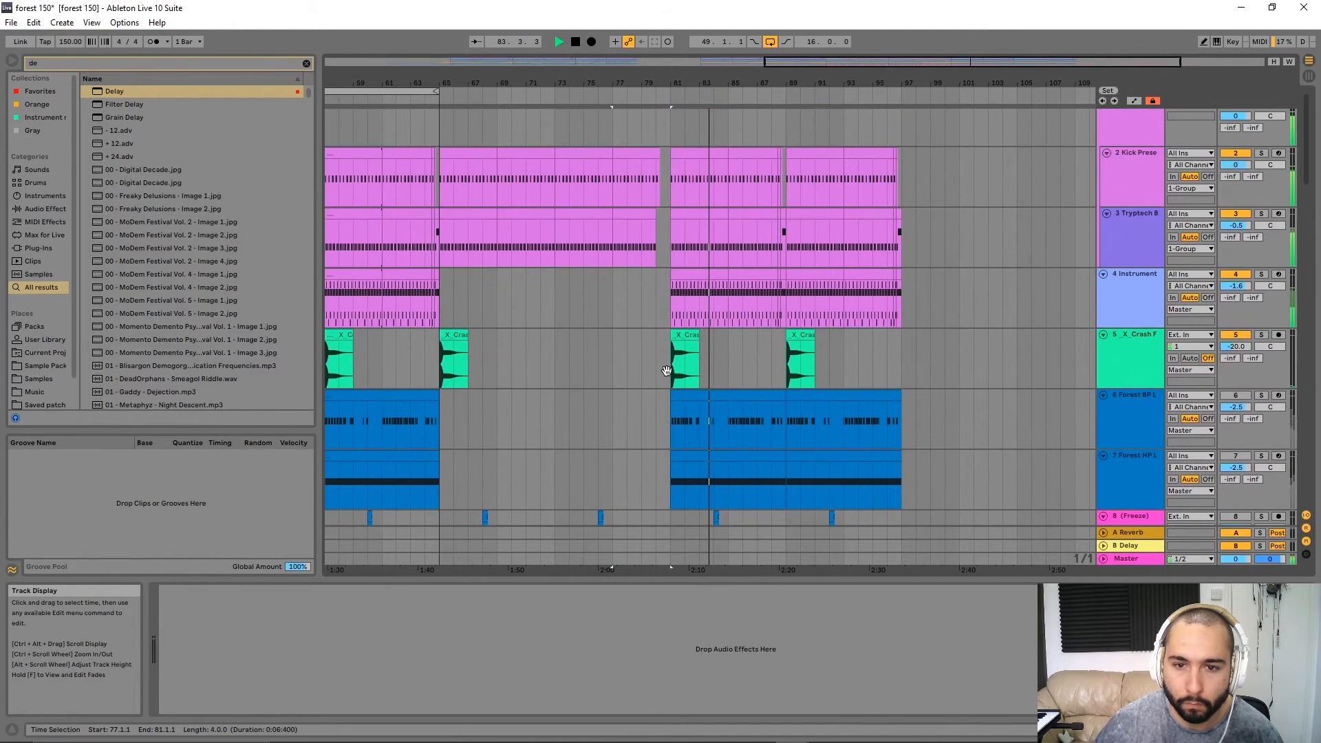
drag(683, 344, 653, 340)
double_click(654, 338)
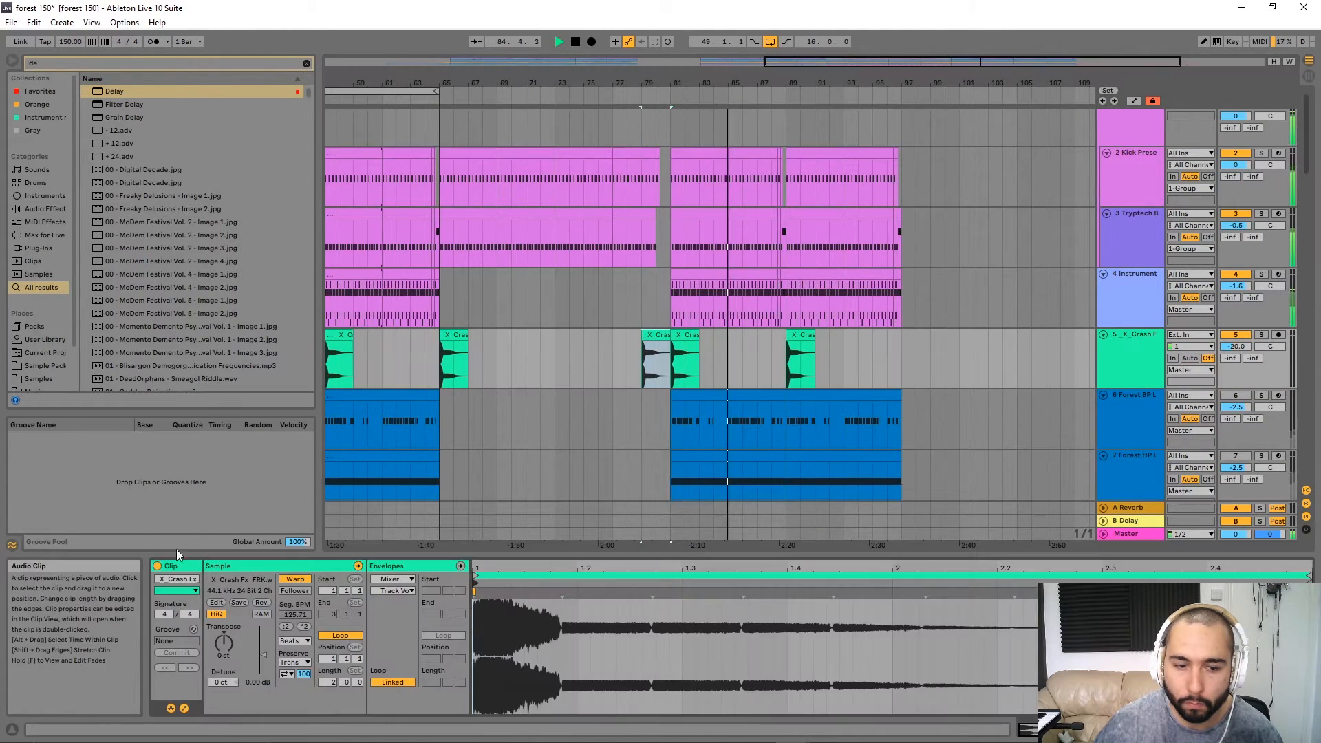
Reverse the copied crash clip at bar 79 and play it while switching its warping on and back off.
click(265, 602)
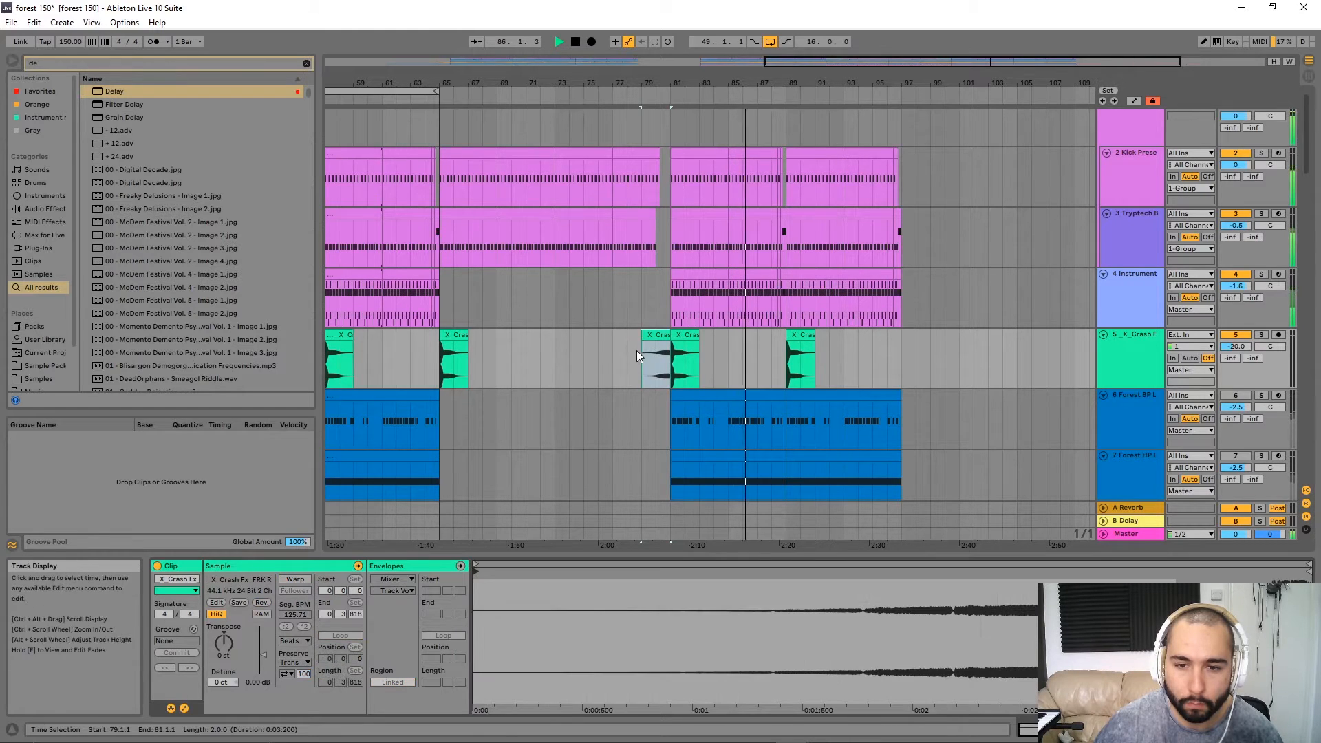
scroll(636, 351, up, 3)
key(space)
key(space)
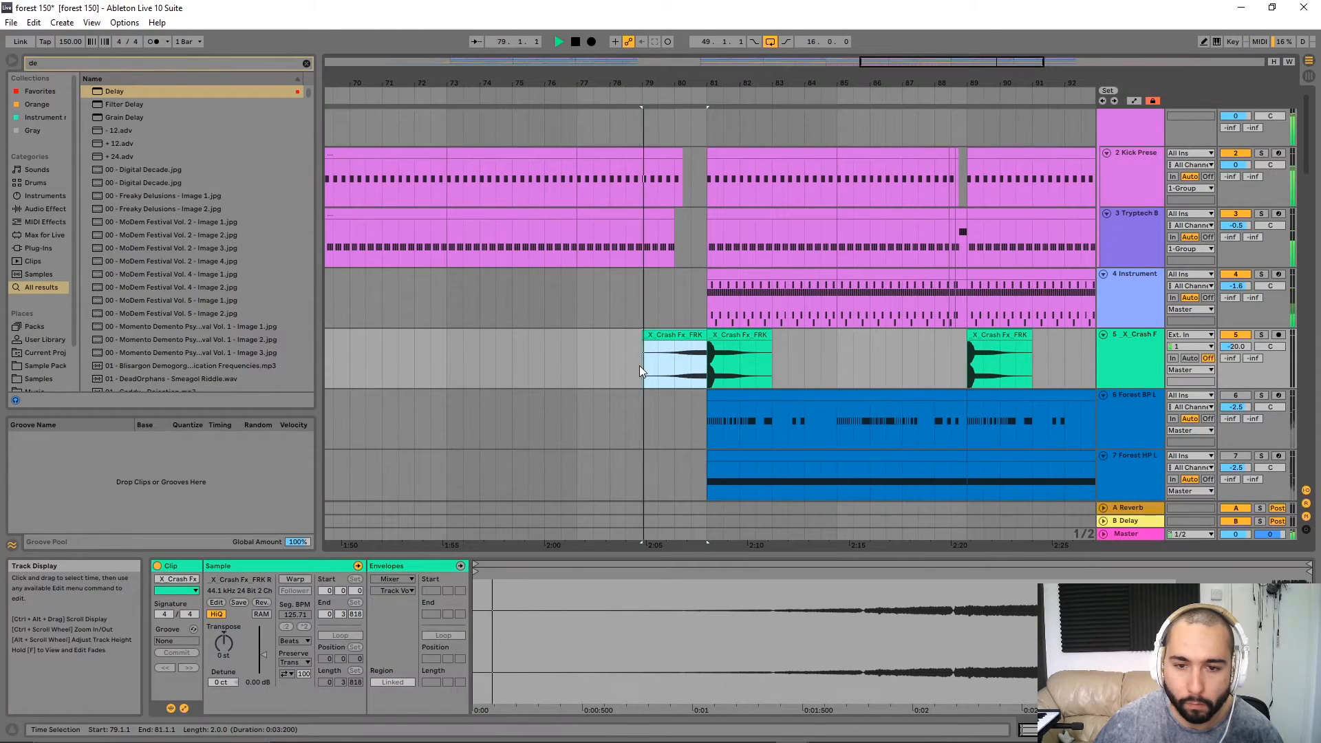
double_click(689, 335)
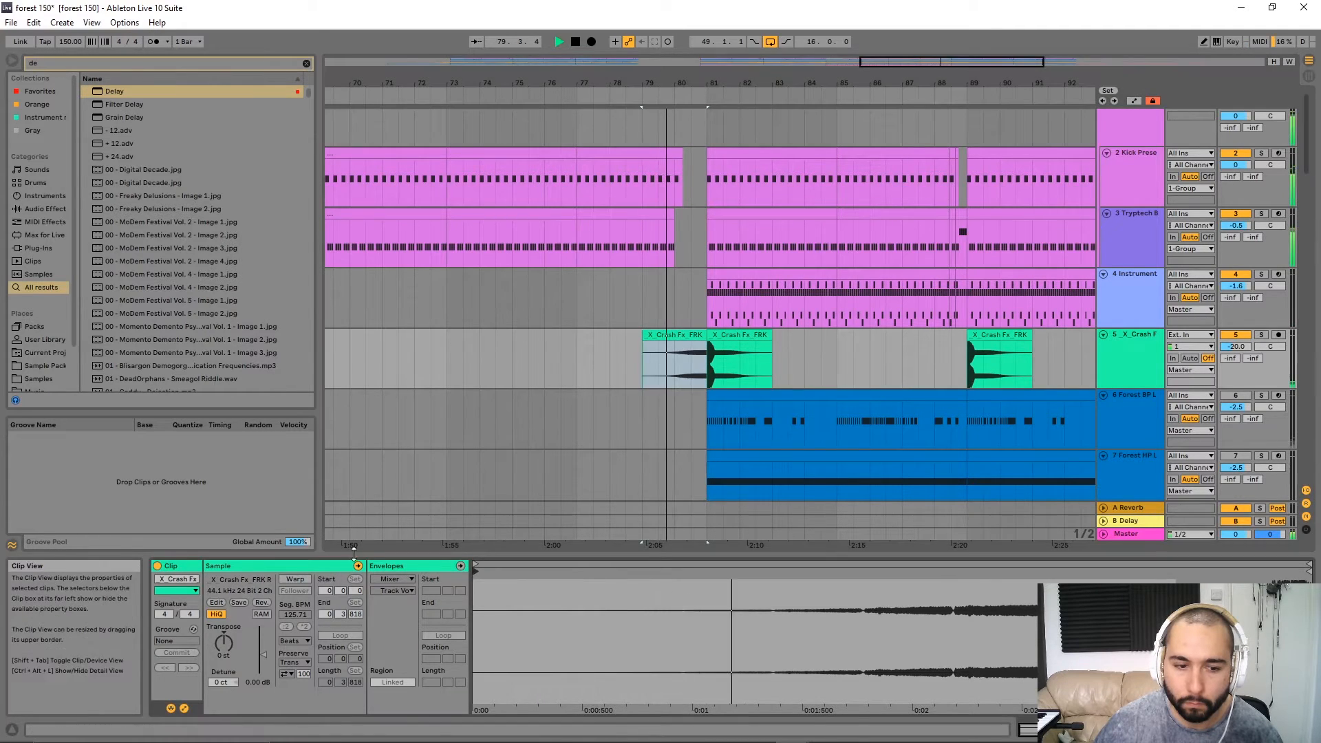
click(296, 579)
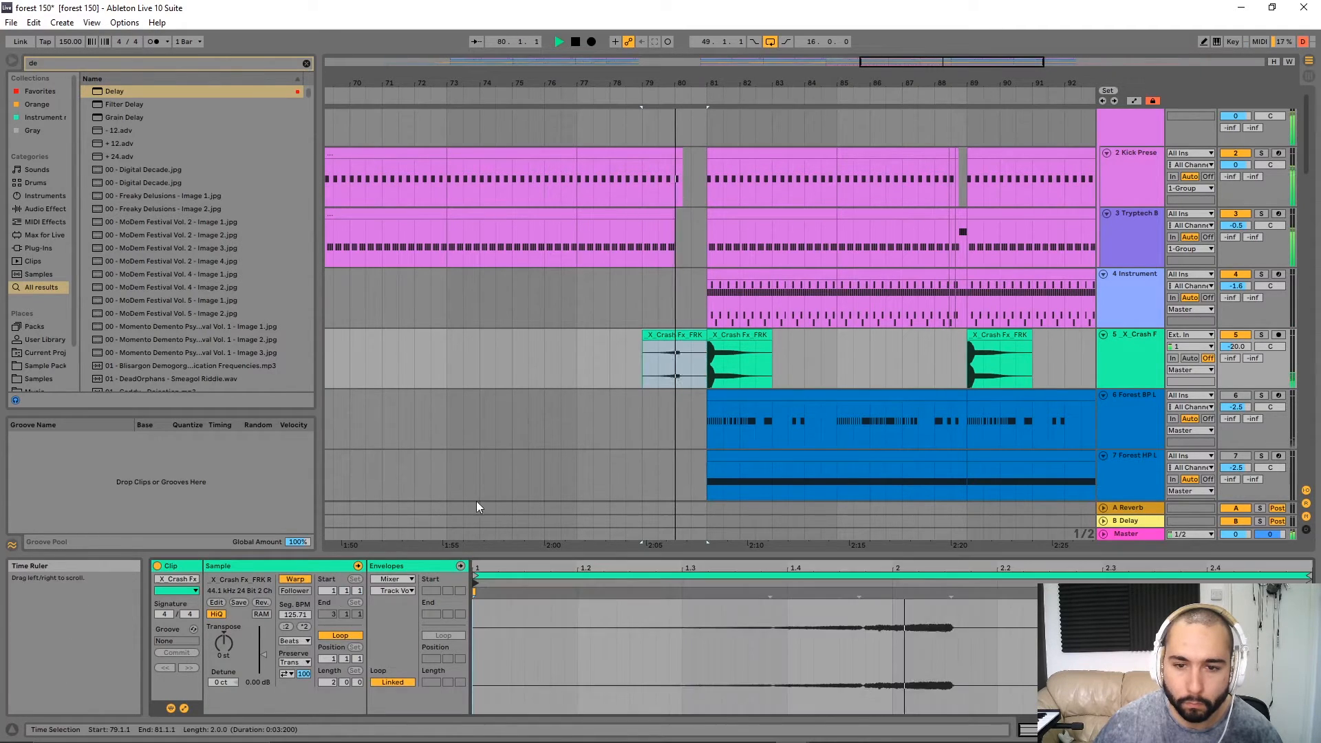
click(295, 580)
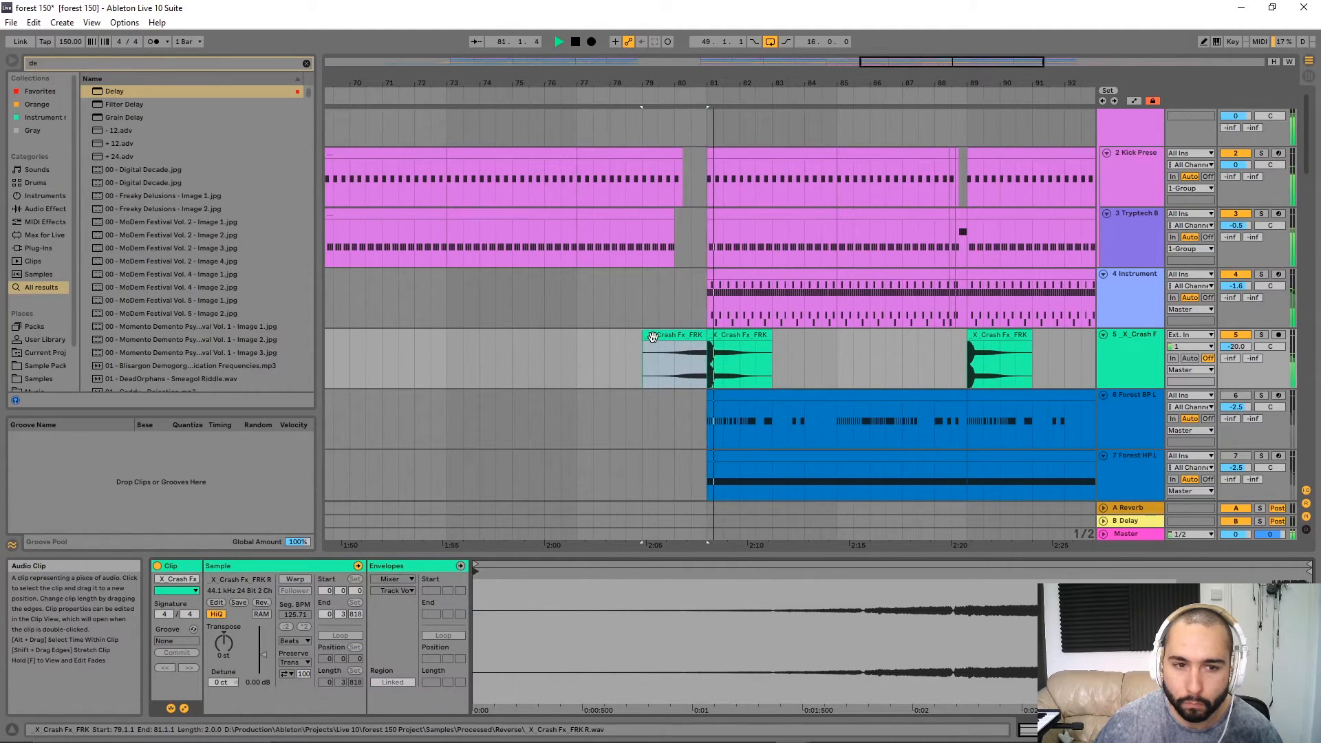
Try extending the reversed crash clip past its peak and shifting it towards bar 81, playing from before it.
drag(653, 336, 708, 334)
click(664, 370)
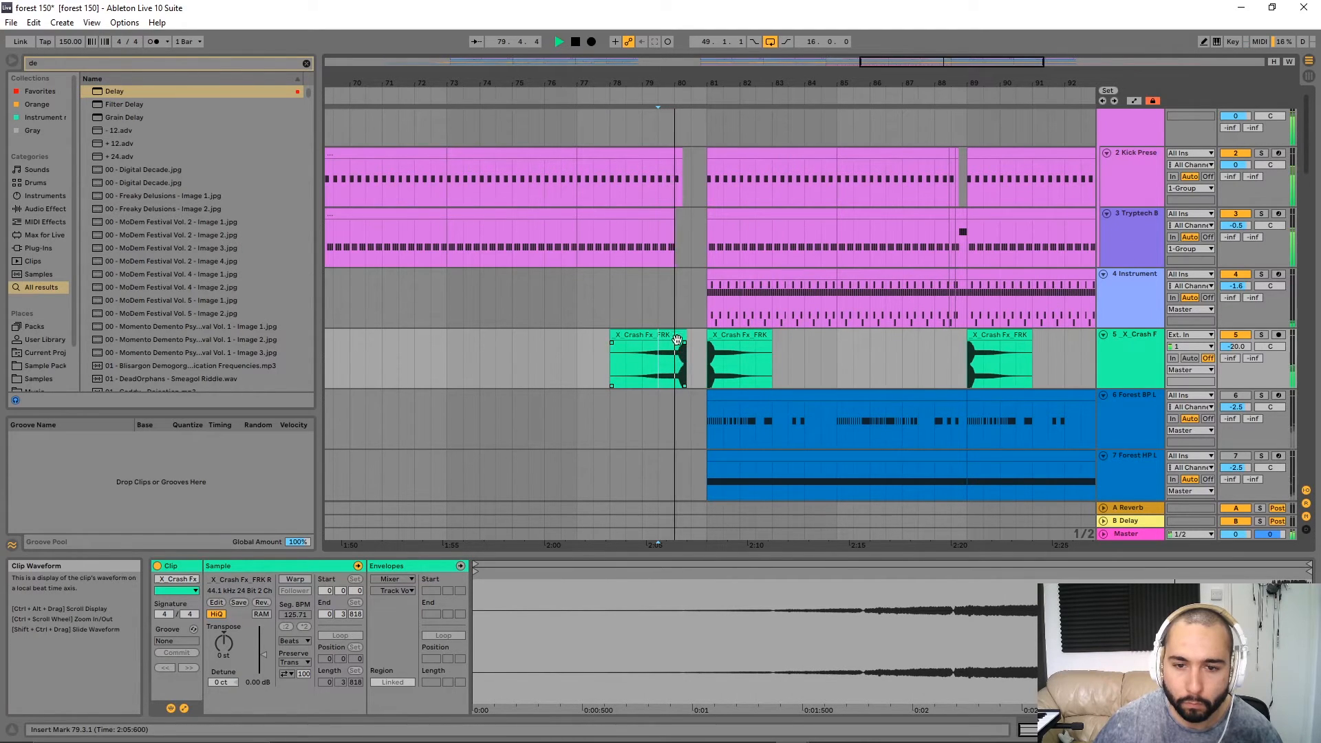
drag(674, 337, 691, 337)
key(space)
click(680, 362)
key(space)
scroll(684, 362, up, 3)
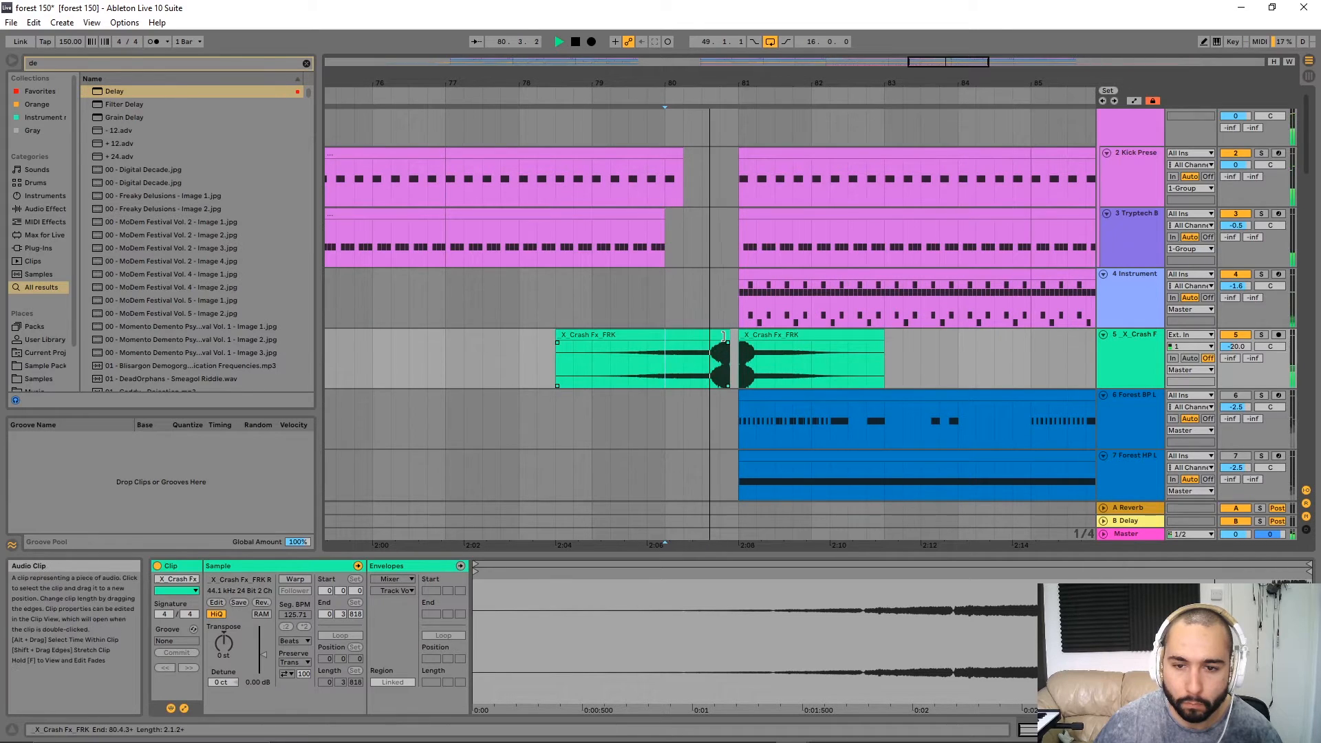
Try moving the reversed crash so its peak meets the bar 81 crash, and trim its start to bar 79.
drag(728, 333, 746, 333)
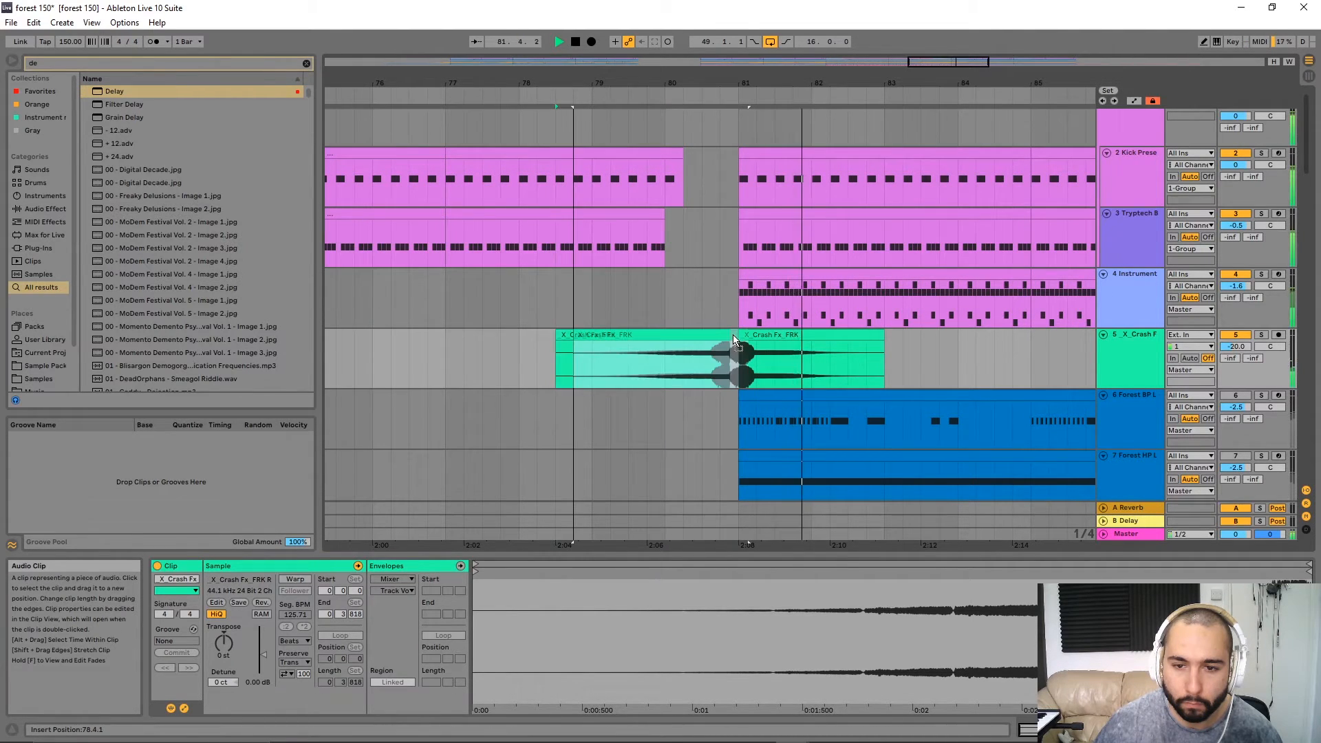
key(space)
key(space)
click(742, 338)
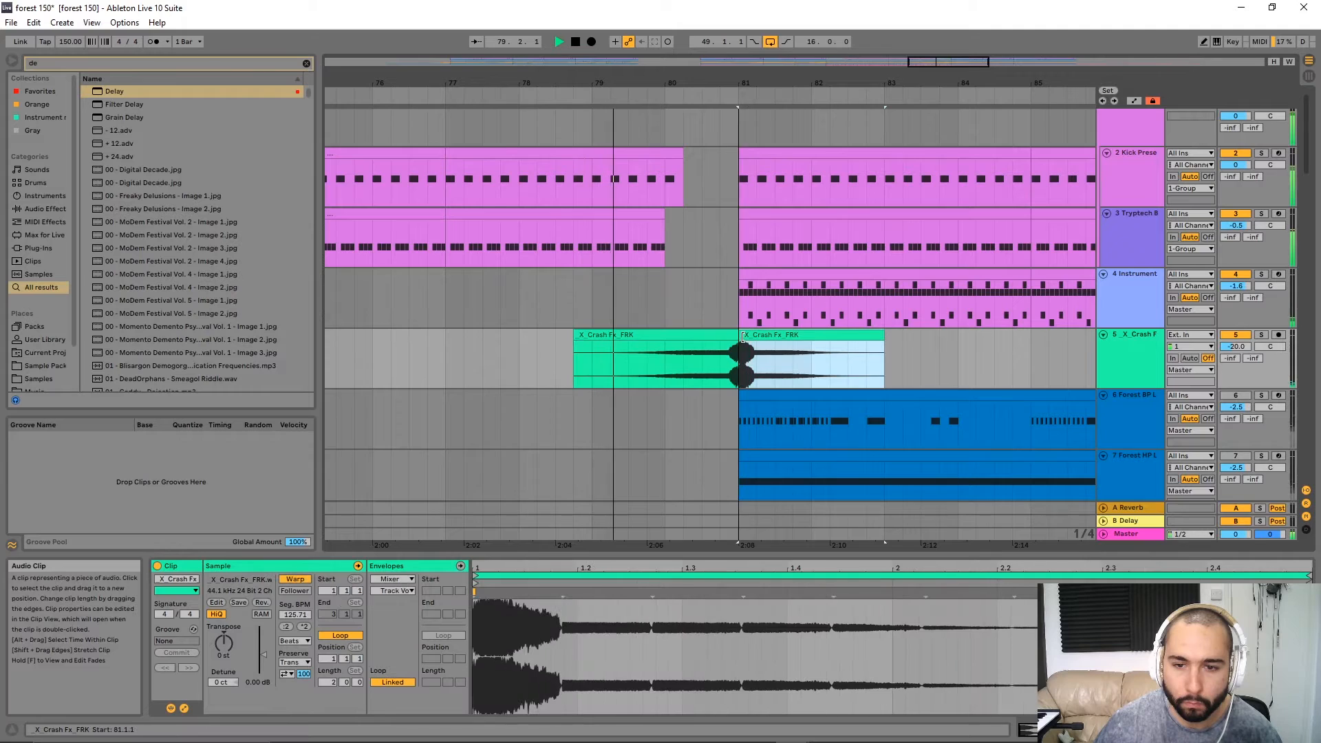
mouse_move(577, 336)
mouse_down()
mouse_move(611, 338)
mouse_move(599, 337)
mouse_up()
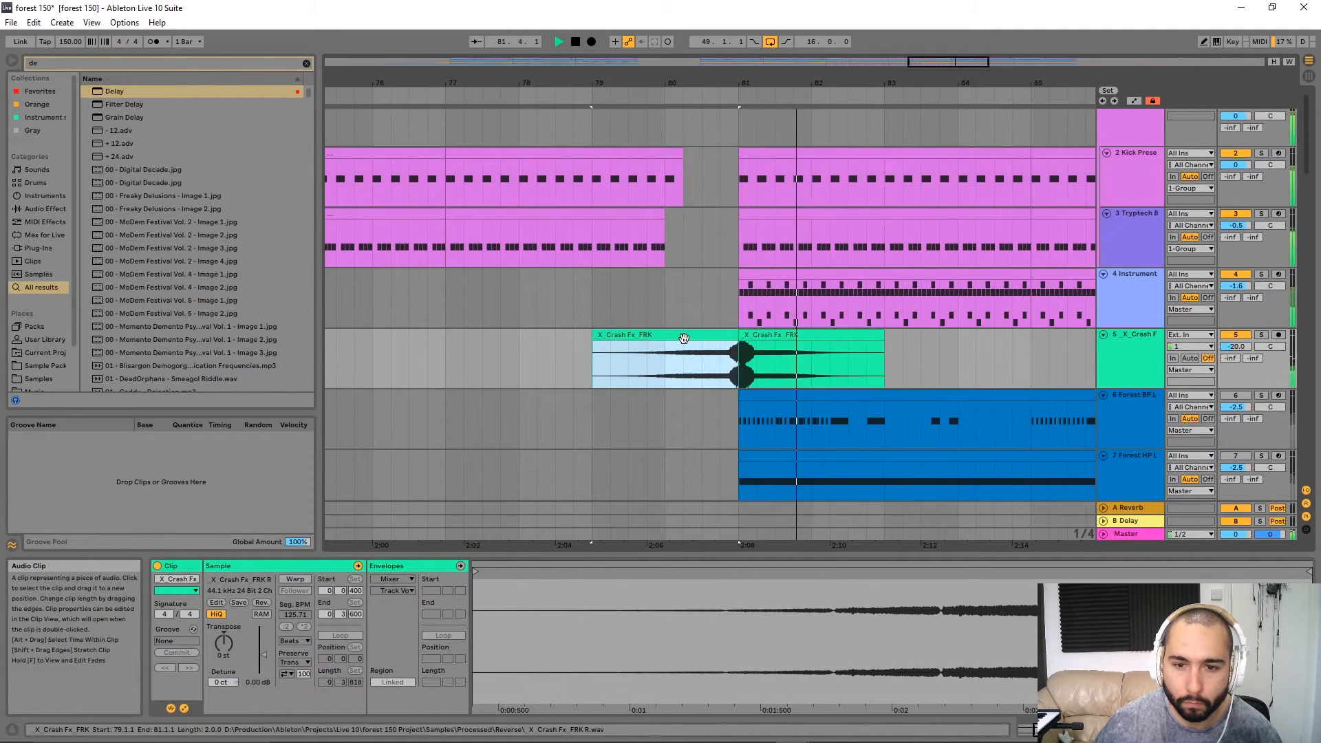
Try cutting the reversed crash to one bar and placing it at bar 80, and move it back to bar 79.
drag(666, 365, 738, 366)
key(Delete)
drag(638, 337, 712, 339)
key(space)
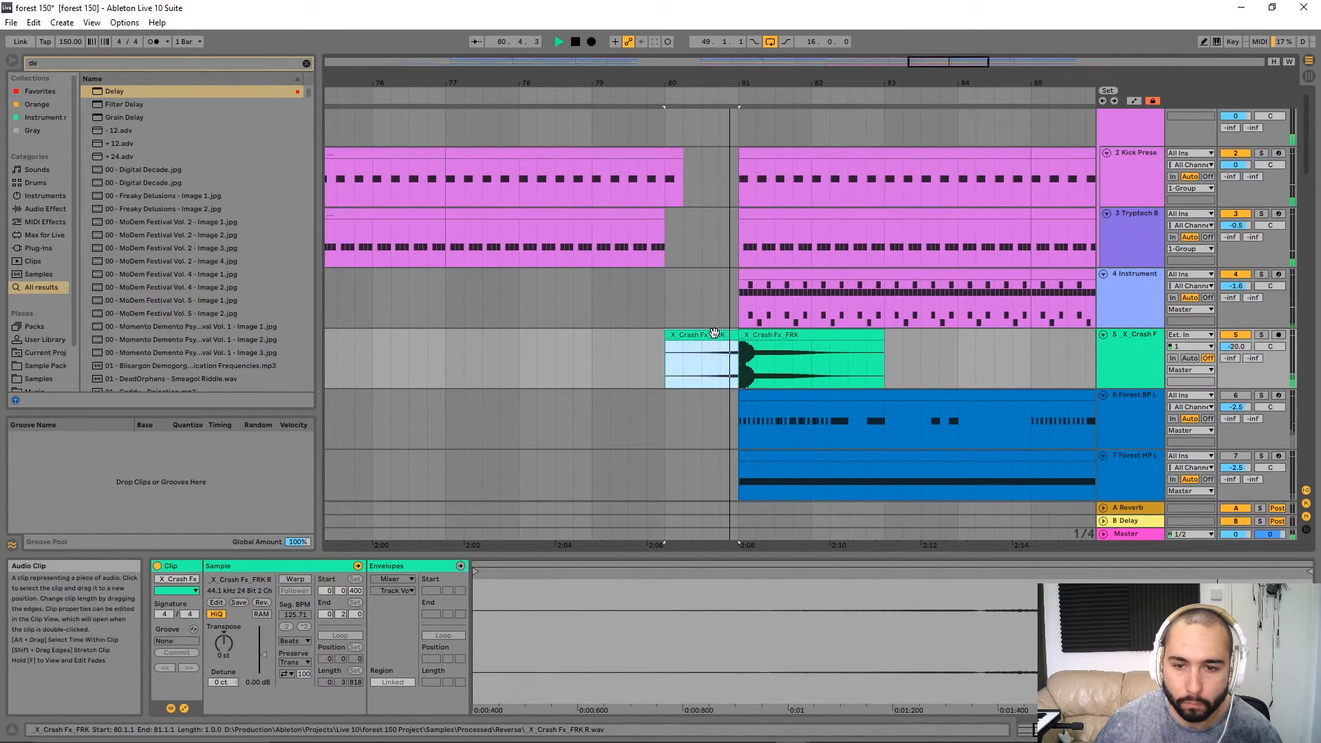
drag(713, 336, 648, 337)
Undo the cuts, trims and moves back to the original two-bar reversed crash spanning bars 79 to 81.
key(ctrl+z)
key(ctrl+z)
key(ctrl+z)
key(ctrl+z)
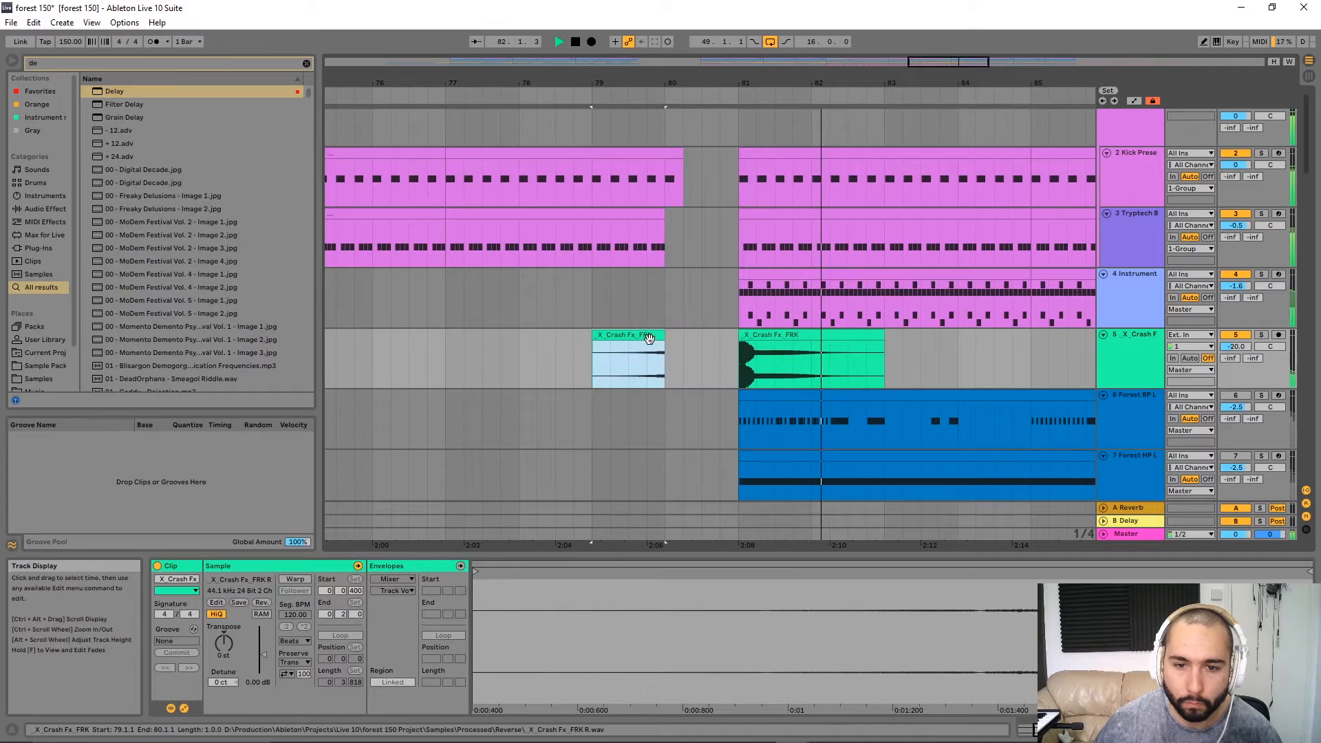
key(ctrl+z)
key(ctrl+z)
key(ctrl+z)
key(ctrl+z)
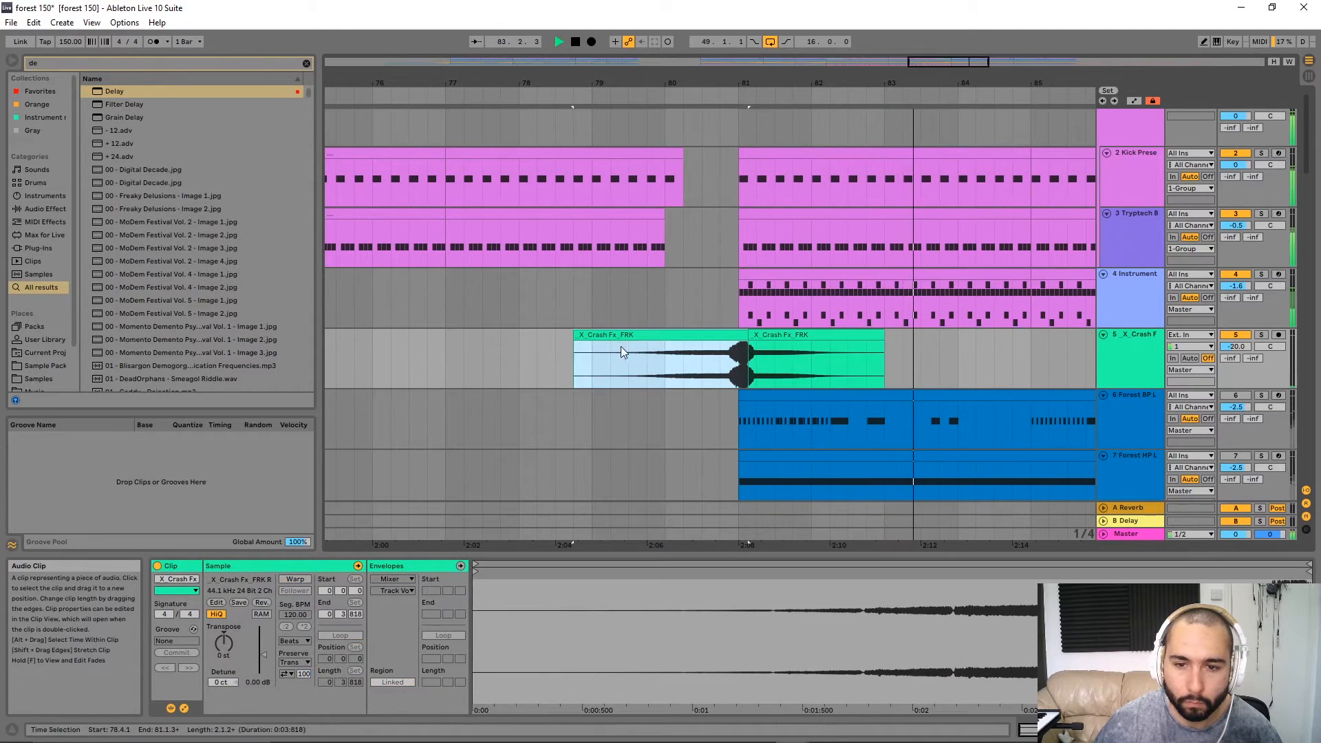
key(ctrl+z)
key(ctrl+z)
key(ctrl+z)
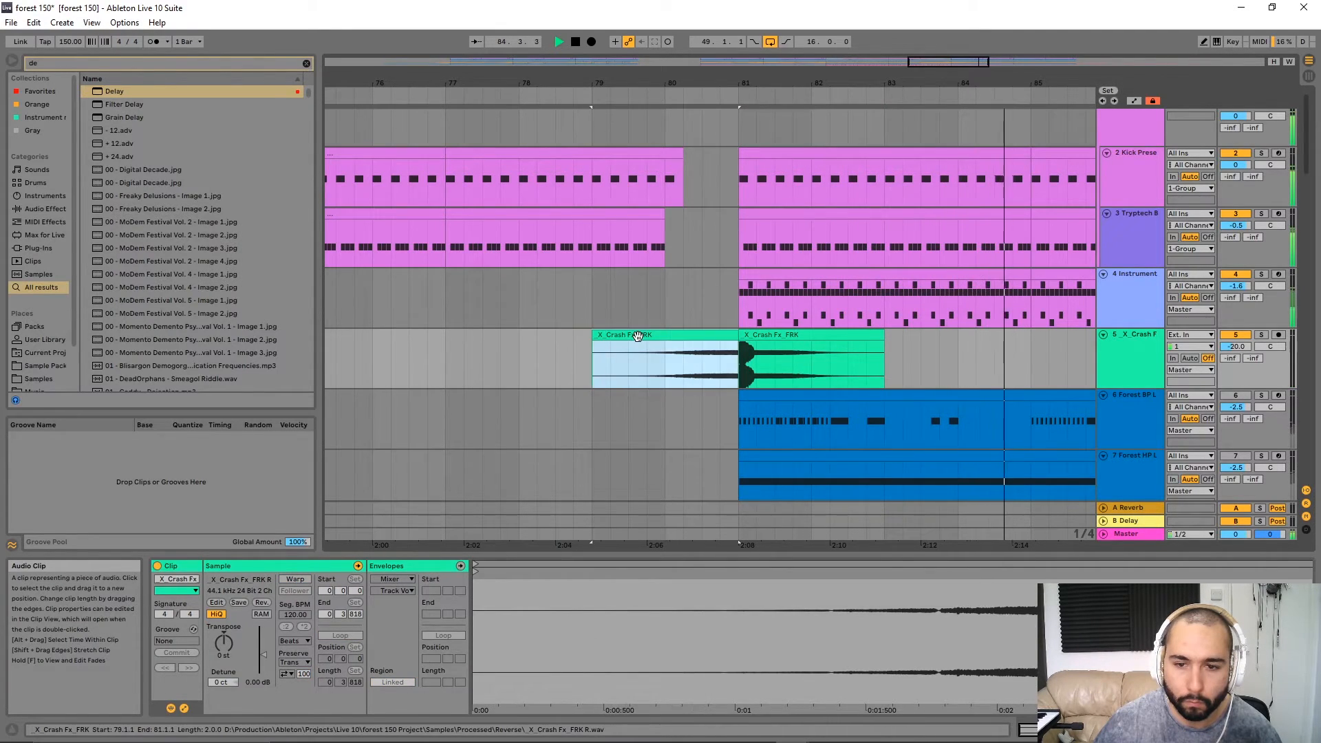
Try Texture warping with a grain size of 30.55 and Tones warping on the reversed crash, and switch warping off.
click(295, 641)
click(296, 672)
key(space)
key(space)
drag(295, 661, 295, 689)
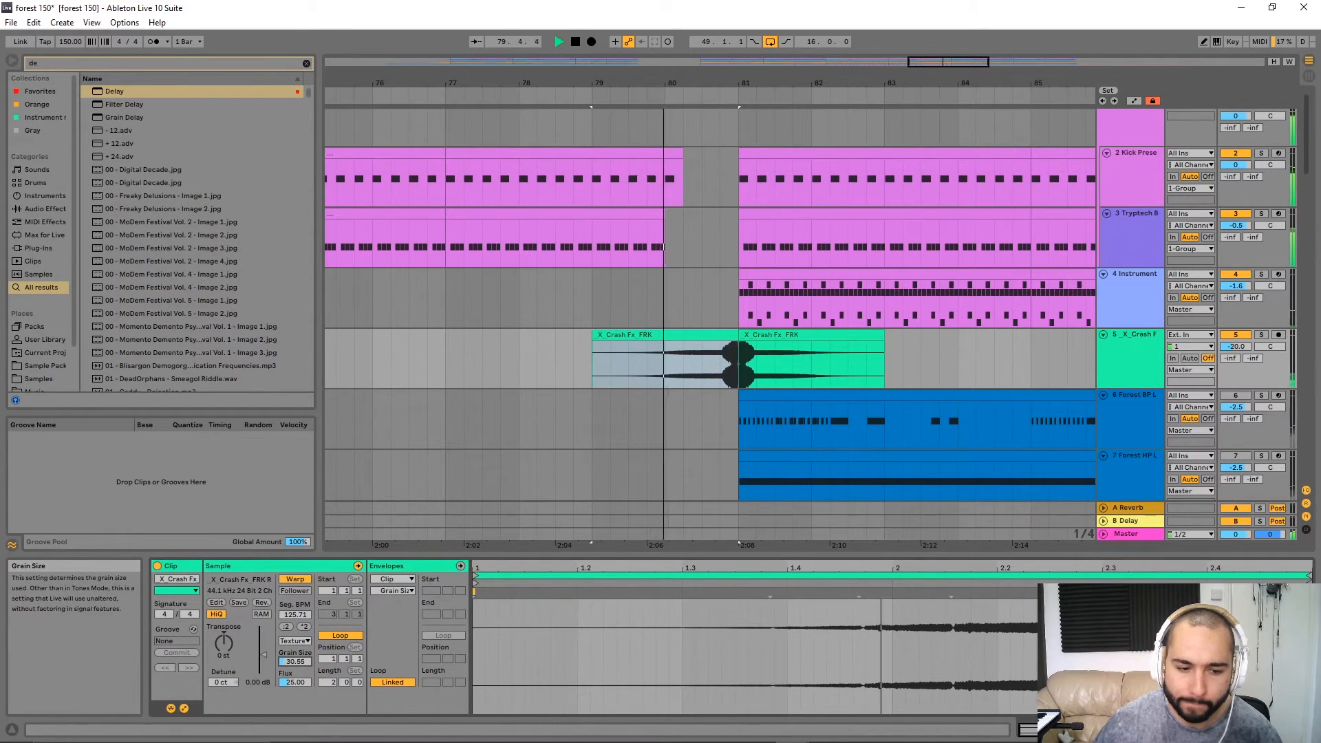
click(295, 641)
click(297, 654)
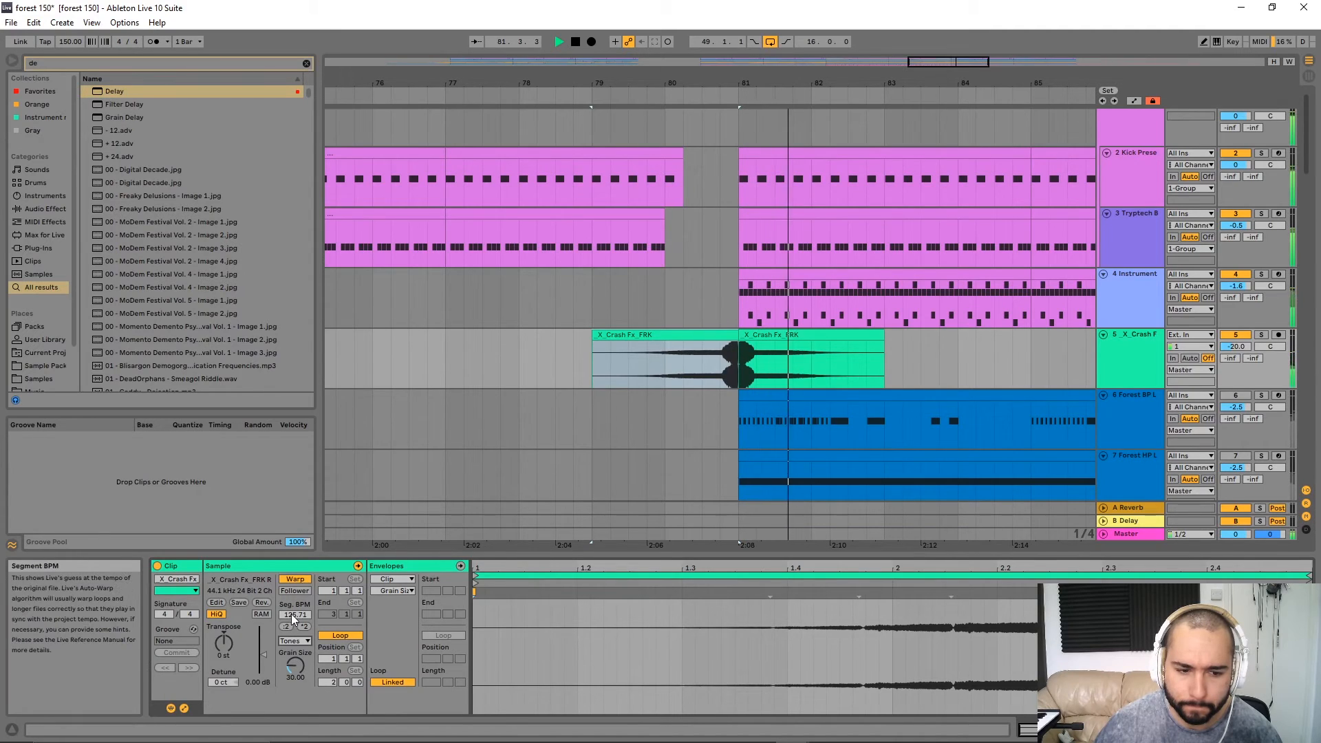
click(295, 580)
Play the reversed crash from bars 79 and 80 and delete the clip from track 5.
key(space)
key(space)
click(666, 373)
key(space)
key(space)
click(684, 333)
key(Delete)
Search the browser for "crash" and preview several samples, including ASR-X Crash 1.wav, CHE_Crash.wav and Crash 1.wav.
scroll(678, 371, down, 3)
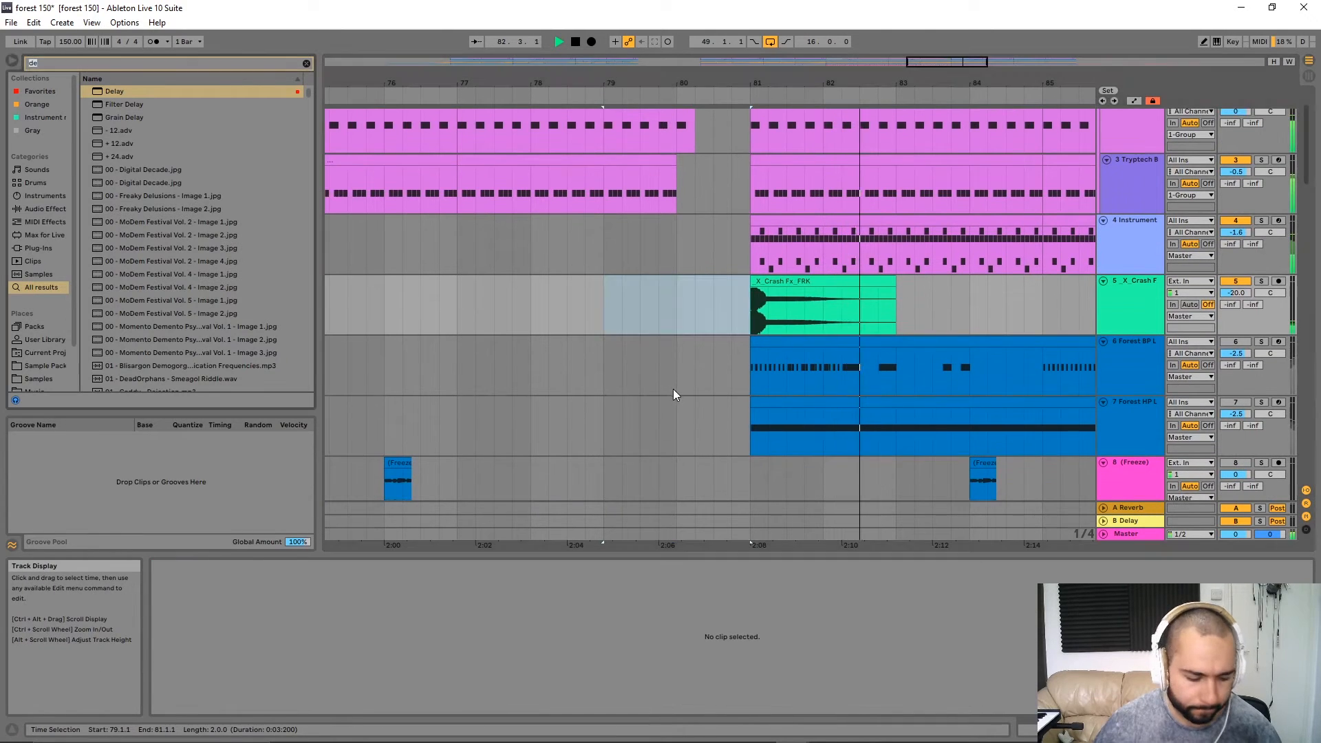
text(crash)
click(139, 118)
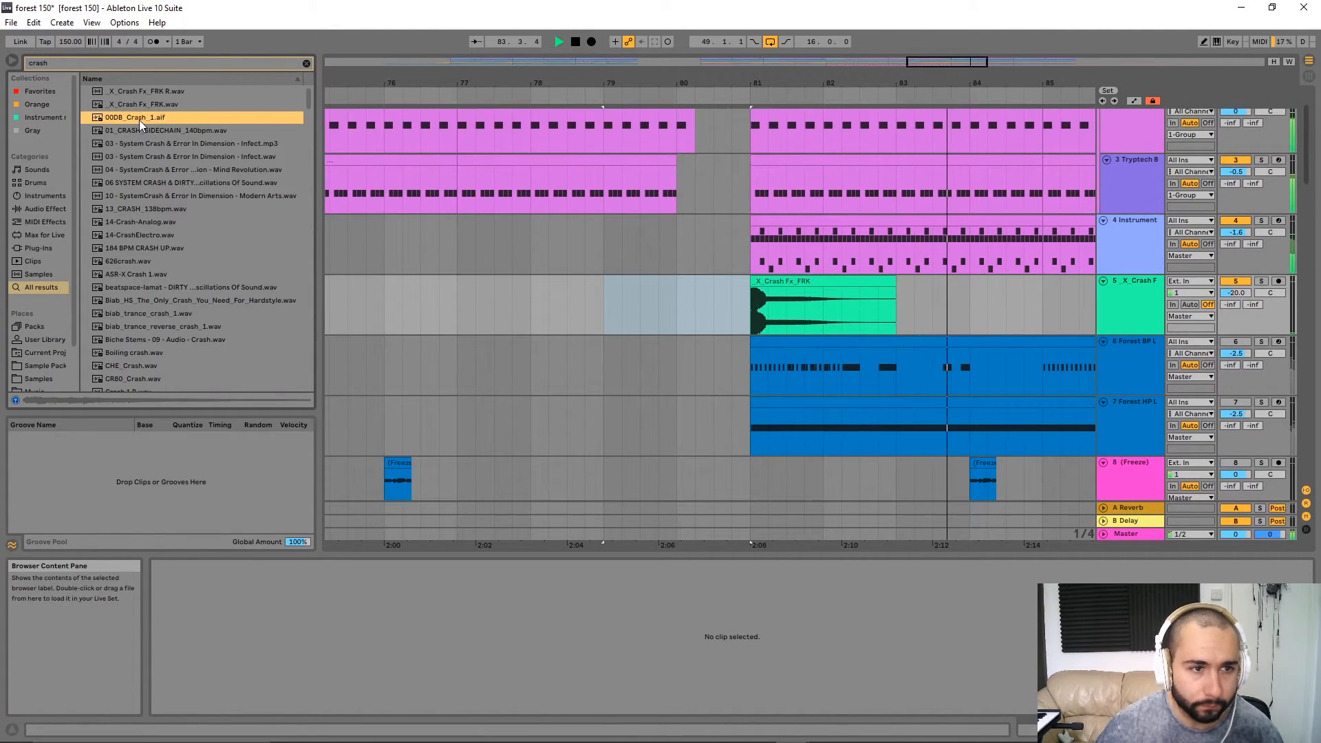
click(138, 274)
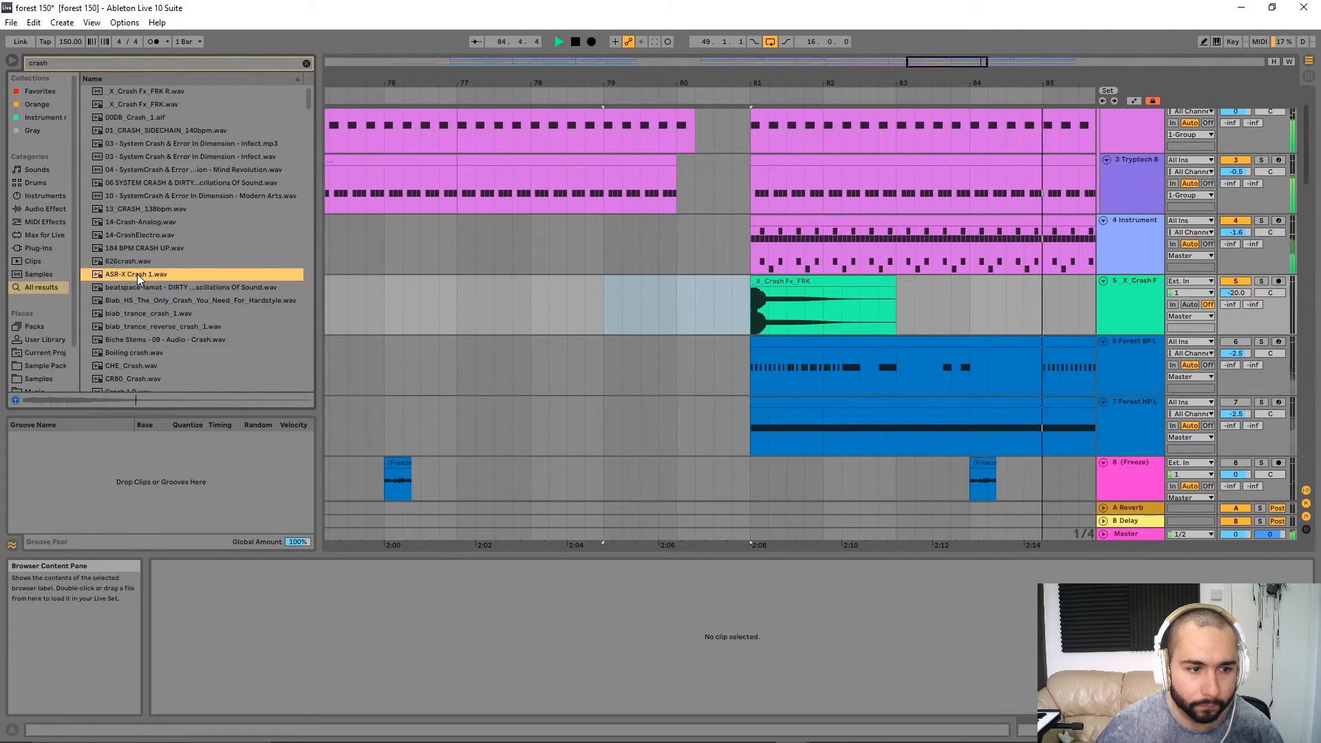
click(132, 365)
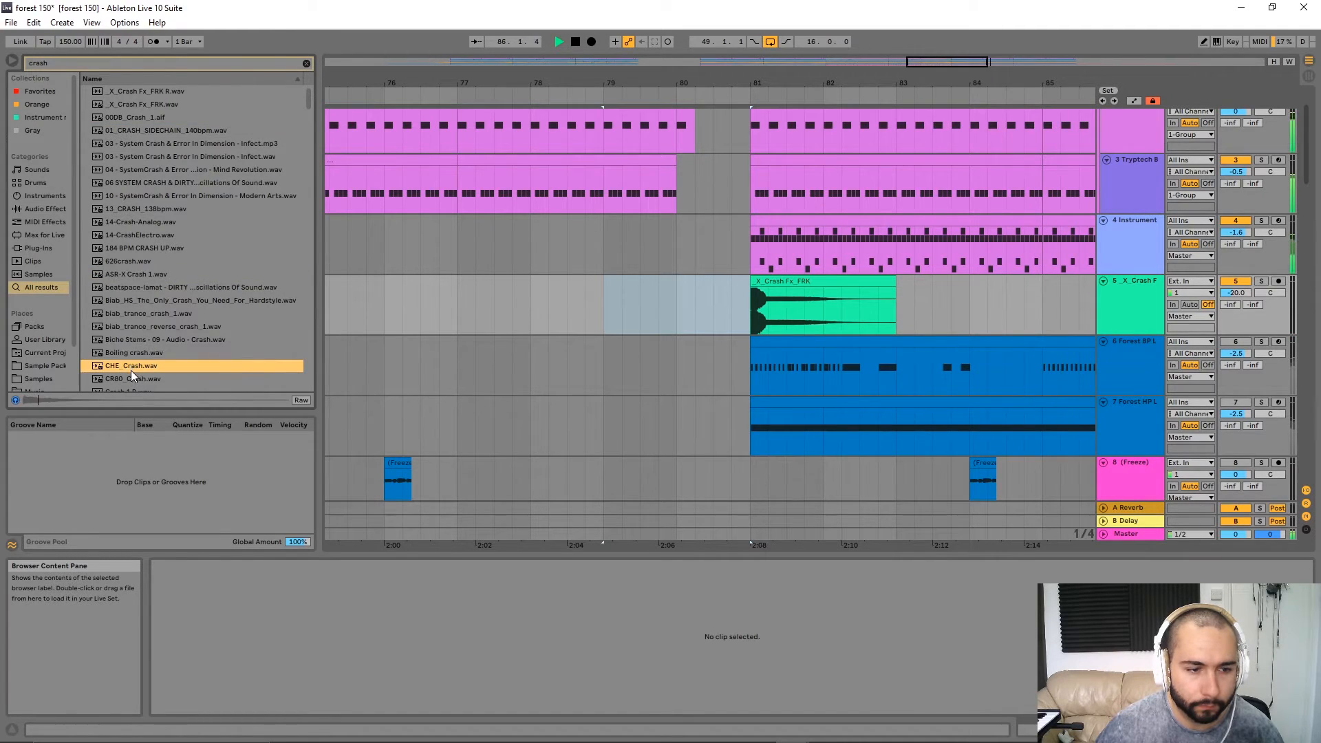
click(131, 374)
scroll(141, 355, down, 1)
click(152, 323)
key(Up)
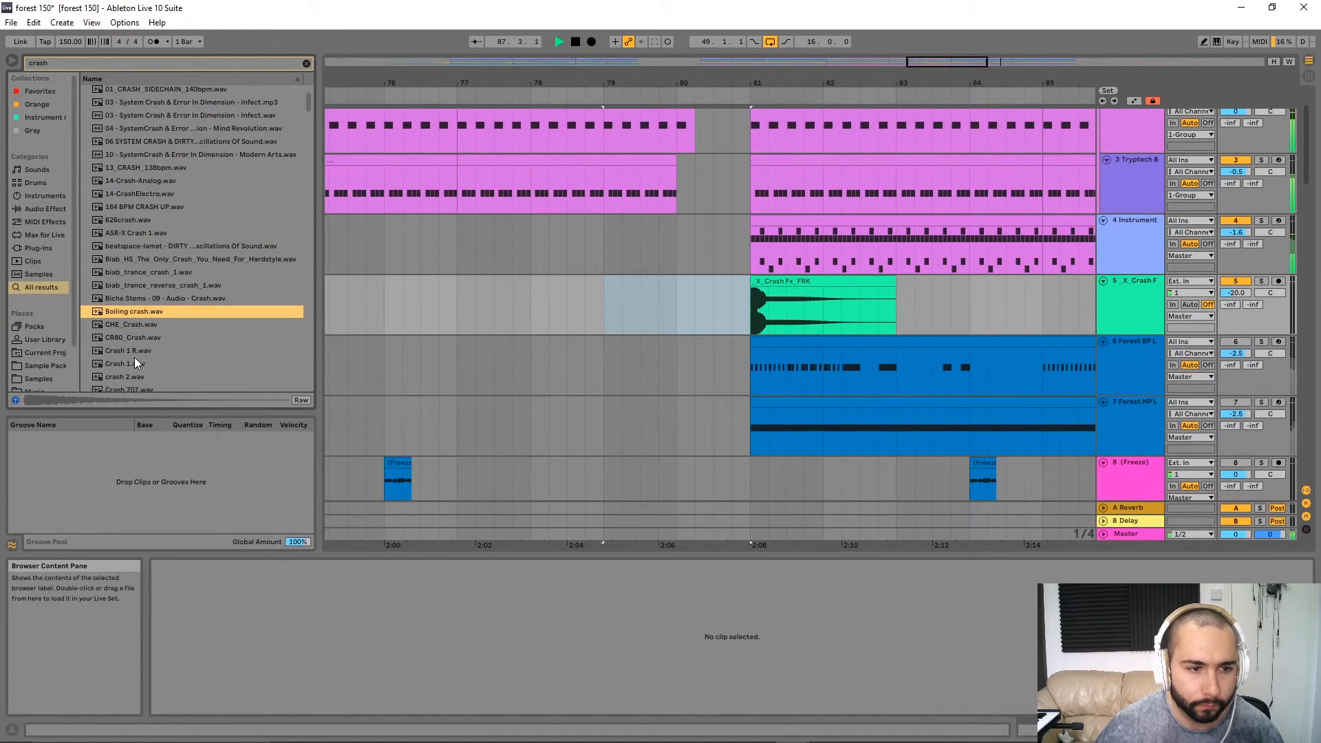
click(130, 363)
scroll(141, 353, down, 1)
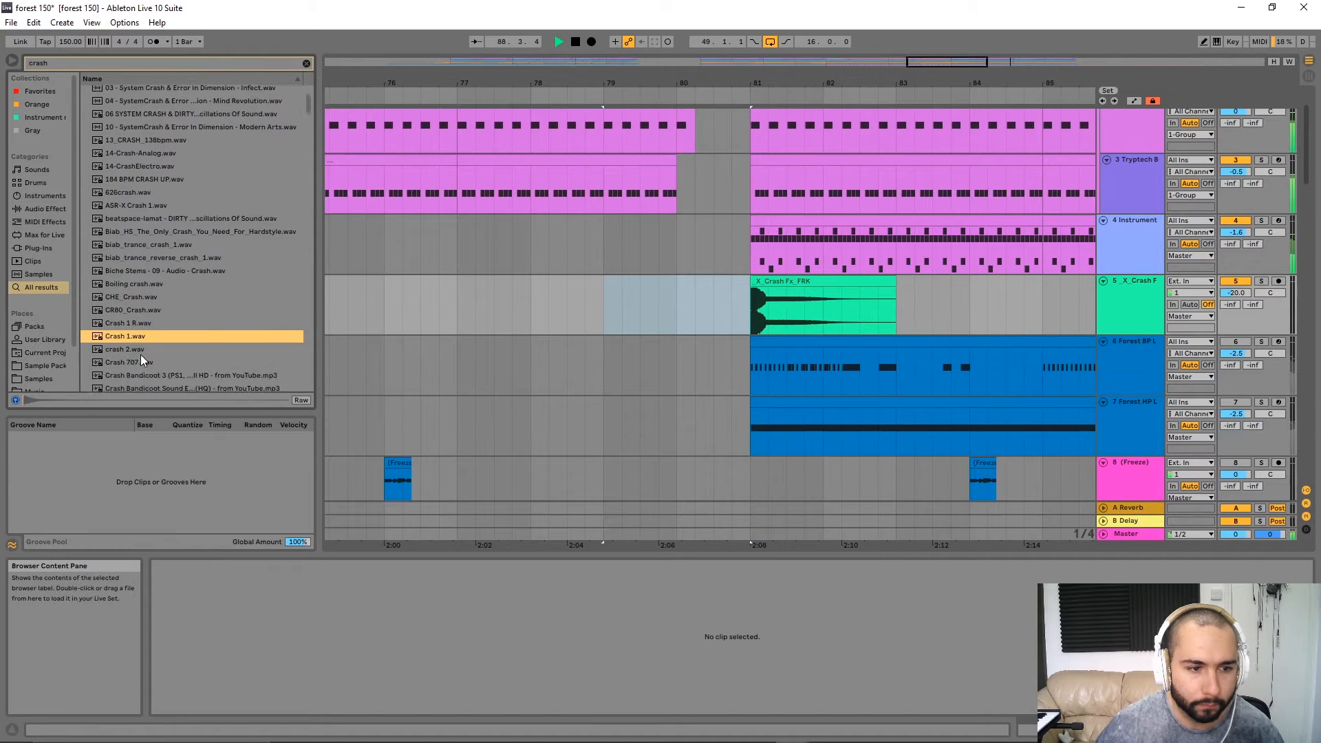
Add Crash 1.wav to track 5 as a reversed clip ending at bar 81.
drag(144, 308, 368, 303)
click(262, 602)
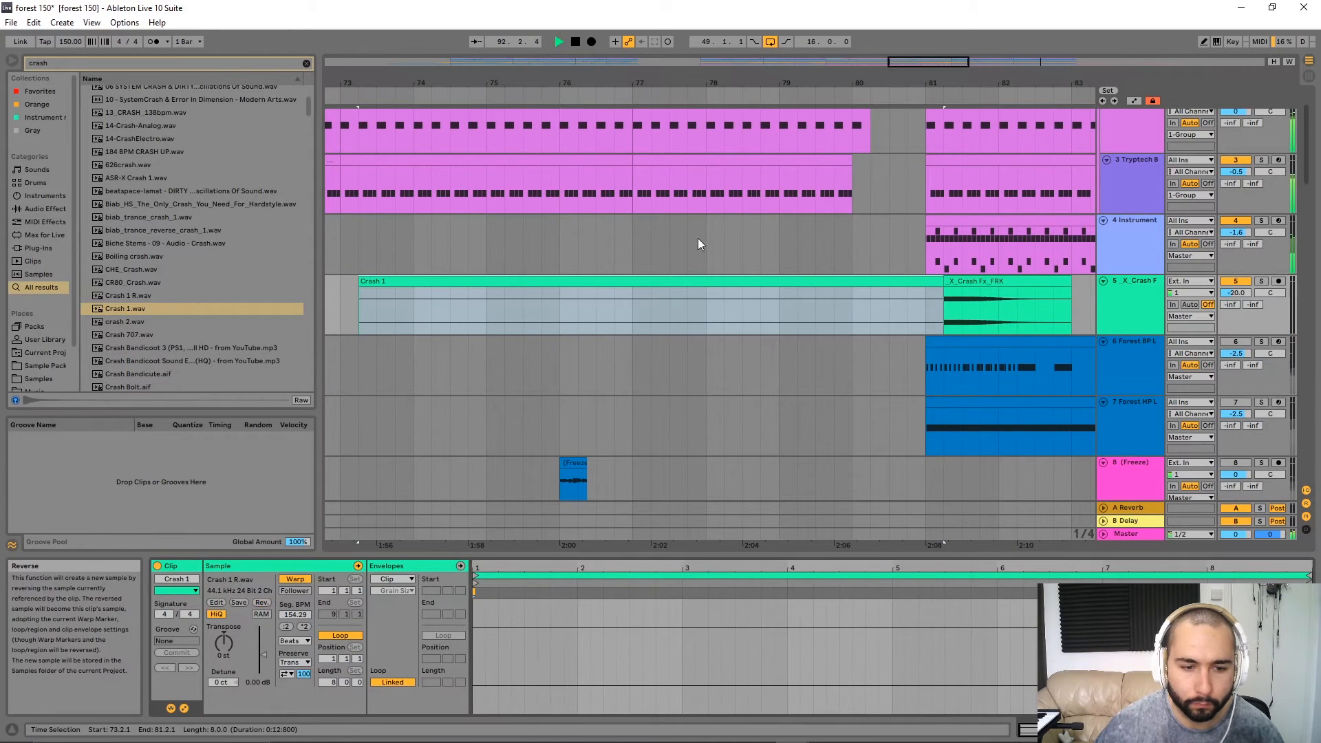
drag(901, 283, 928, 285)
Play the reversed Crash 1 clip from bar 80, trim its start to bar 80 and turn off its warping.
click(851, 314)
key(space)
key(space)
drag(342, 283, 852, 283)
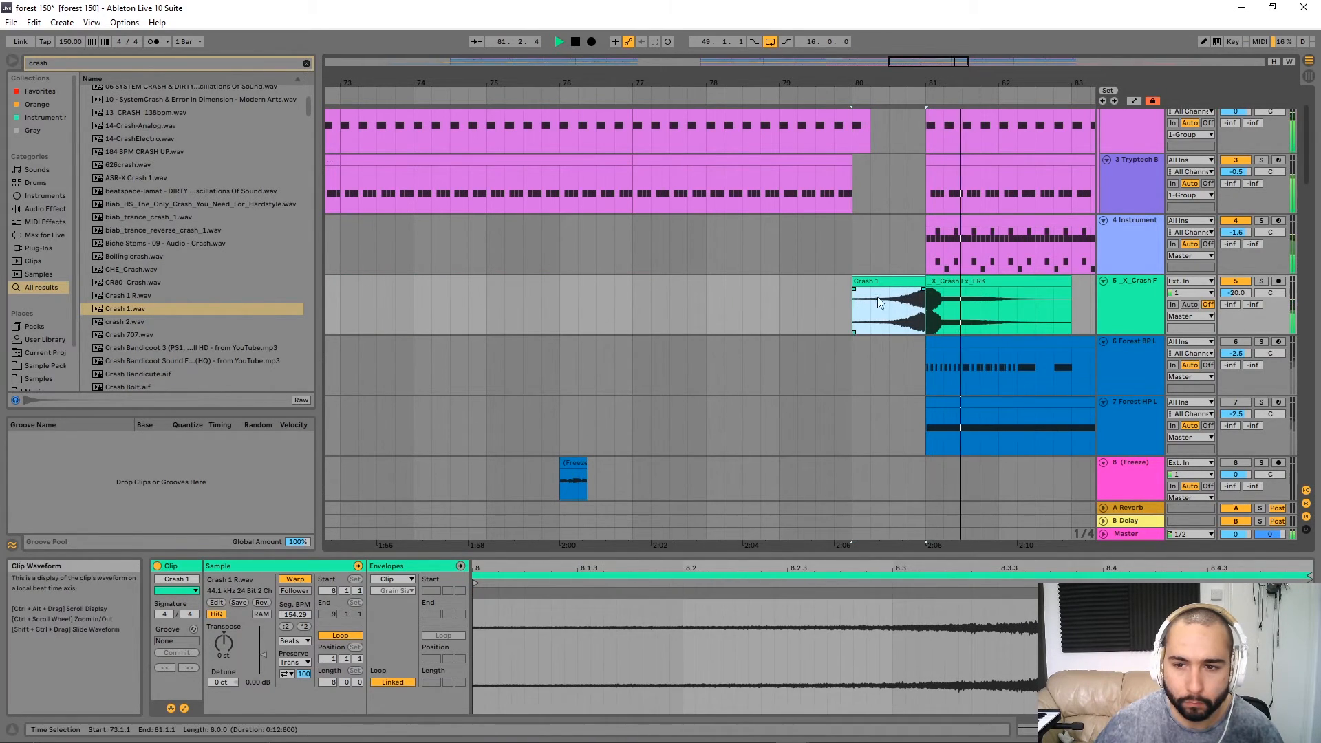
click(295, 579)
Close the gap between the reversed crash and bar 81 and give the clip a fade-in spanning its full length.
scroll(936, 323, up, 3)
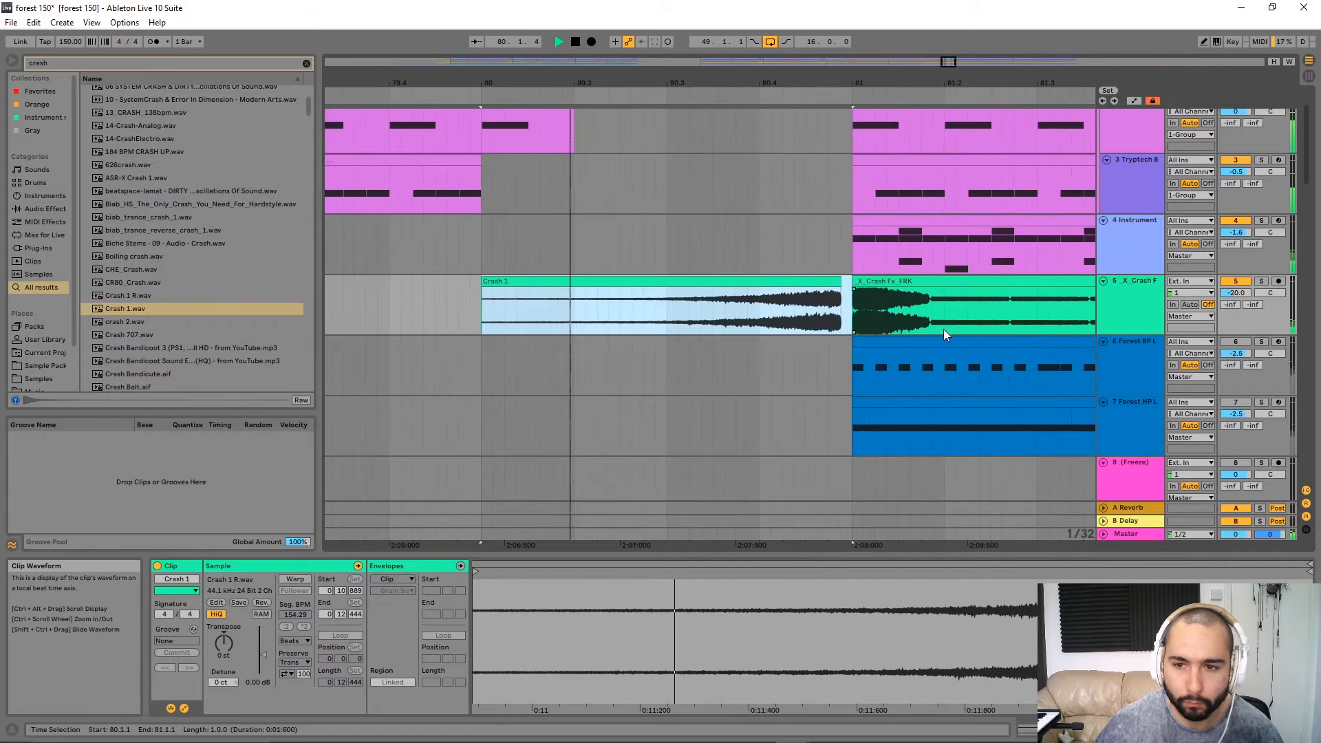
mouse_move(834, 284)
mouse_down()
mouse_move(811, 284)
mouse_move(849, 287)
mouse_move(837, 293)
mouse_up()
key(space)
key(space)
drag(517, 289, 889, 303)
Play from bar 65 and set band 2 of track 30's EQ Eight to about -1.86 dB at 198 Hz.
ctrl+scroll(661, 466, down, 3)
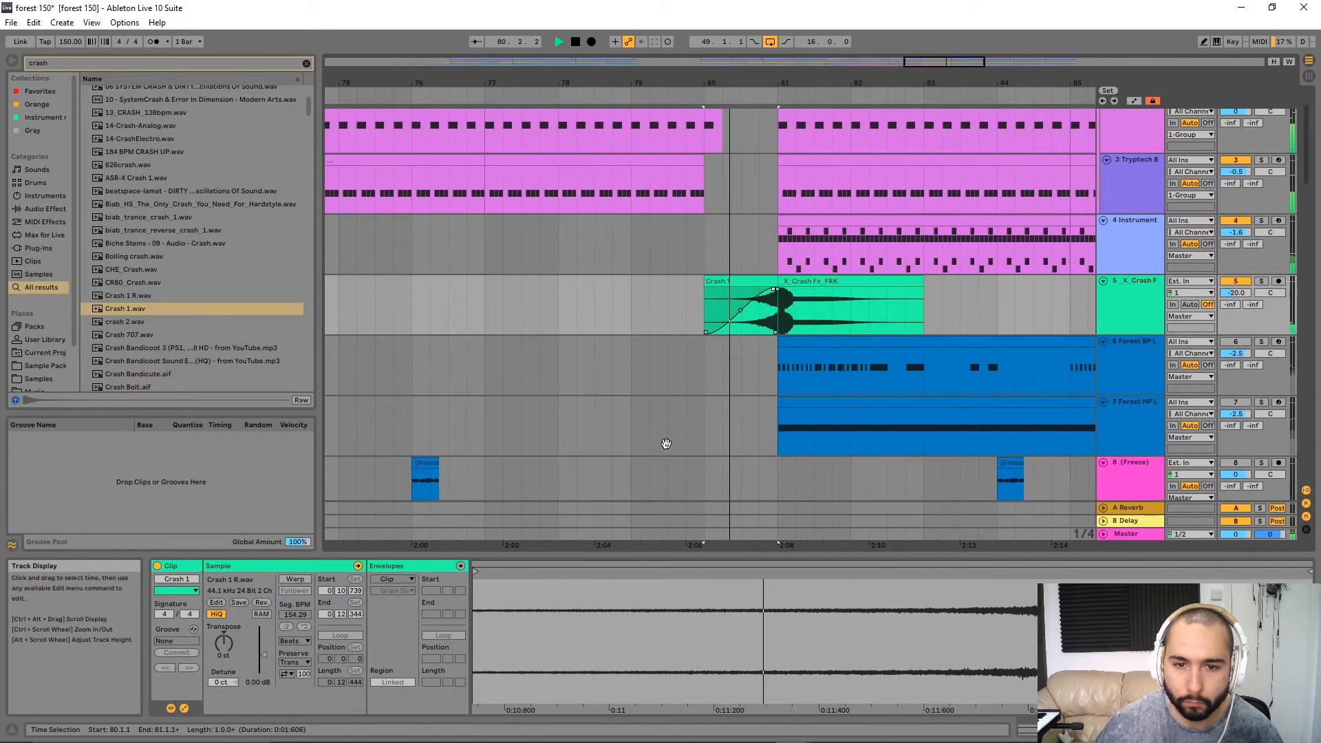
scroll(661, 466, down, 10)
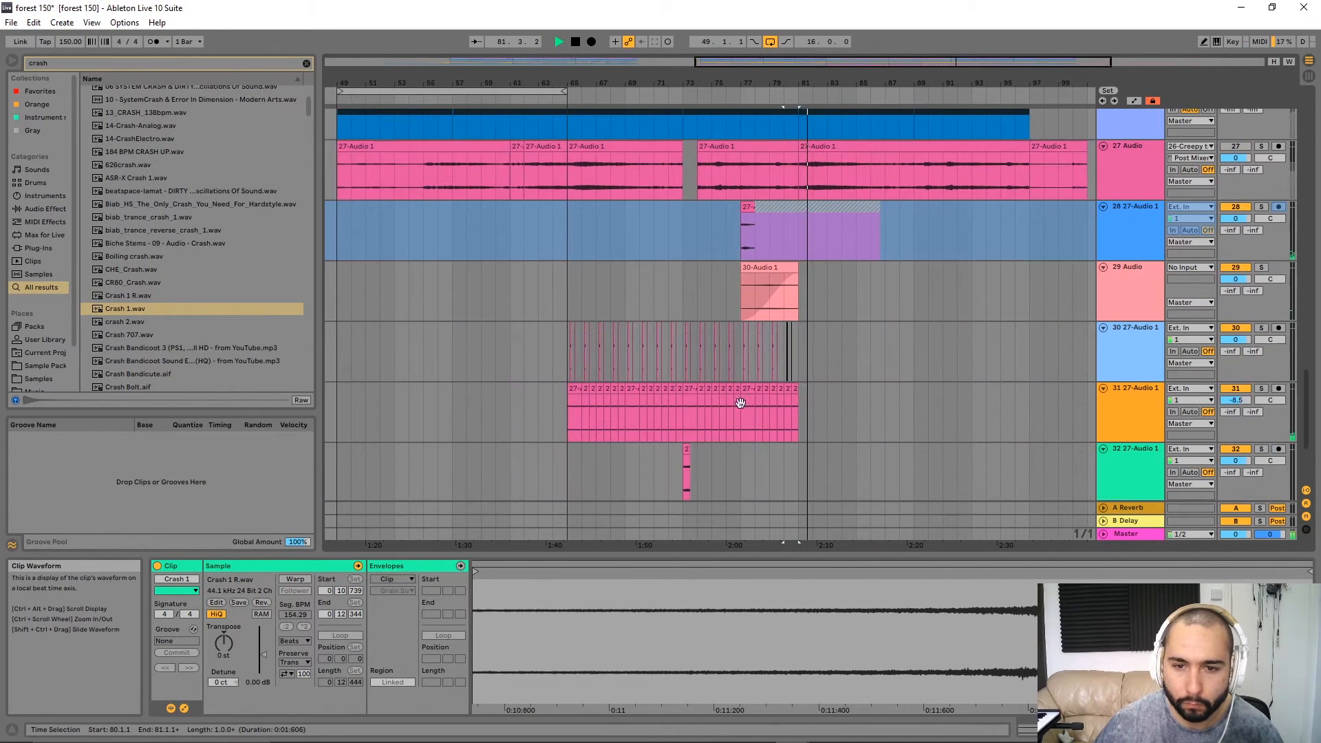
scroll(491, 234, right, 3)
click(487, 273)
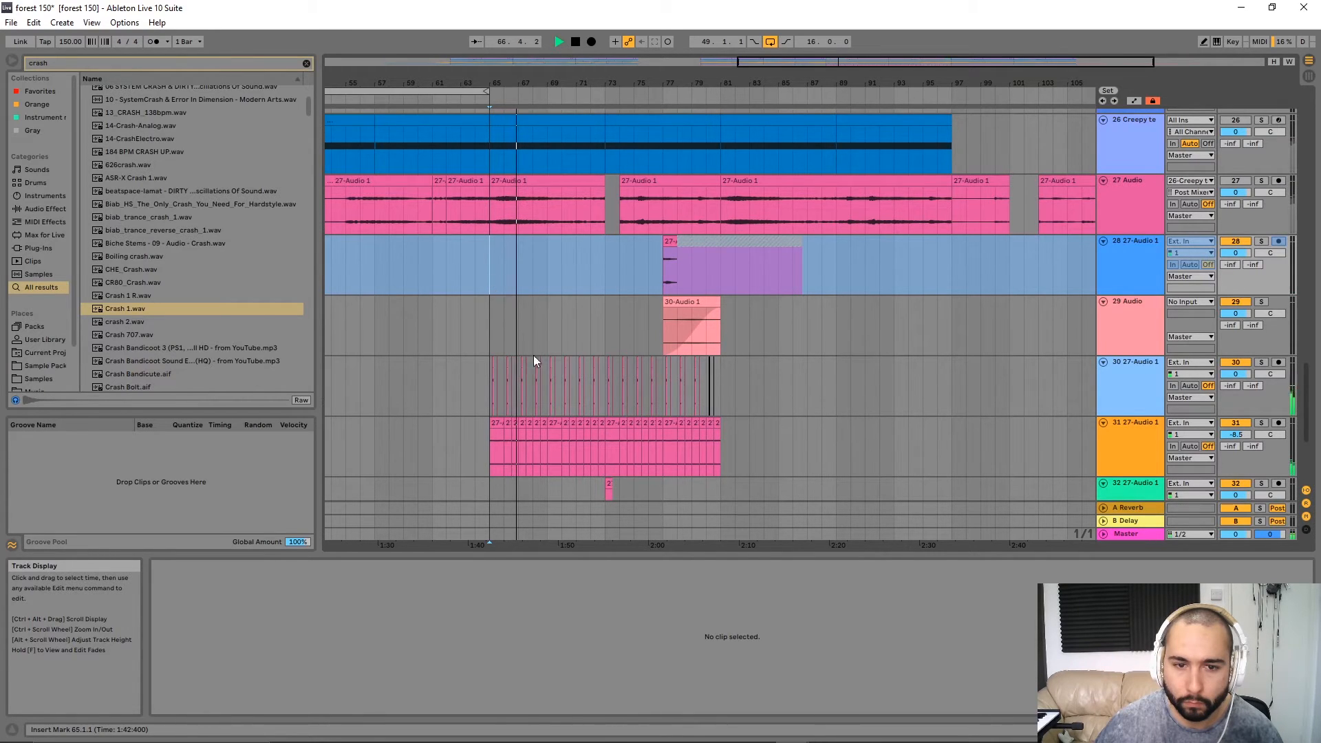
scroll(529, 341, down, 2)
click(1128, 294)
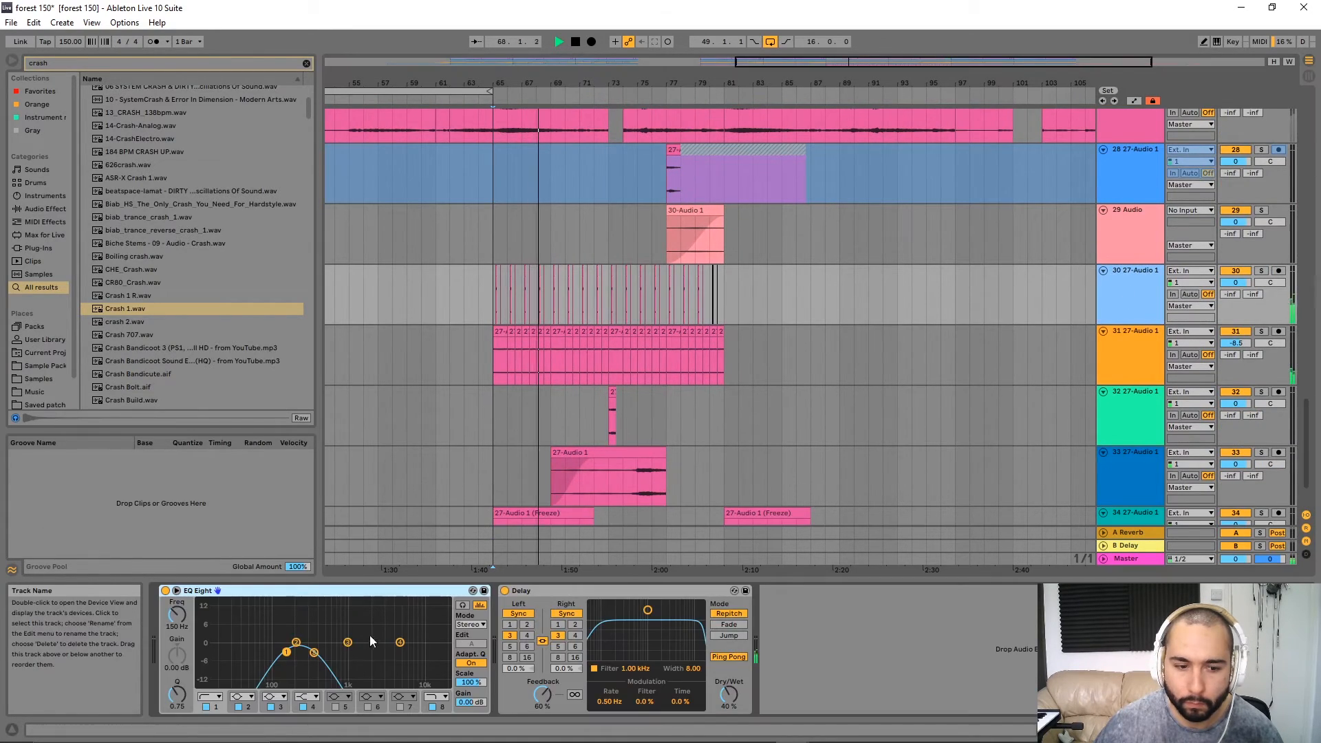
drag(297, 645, 296, 648)
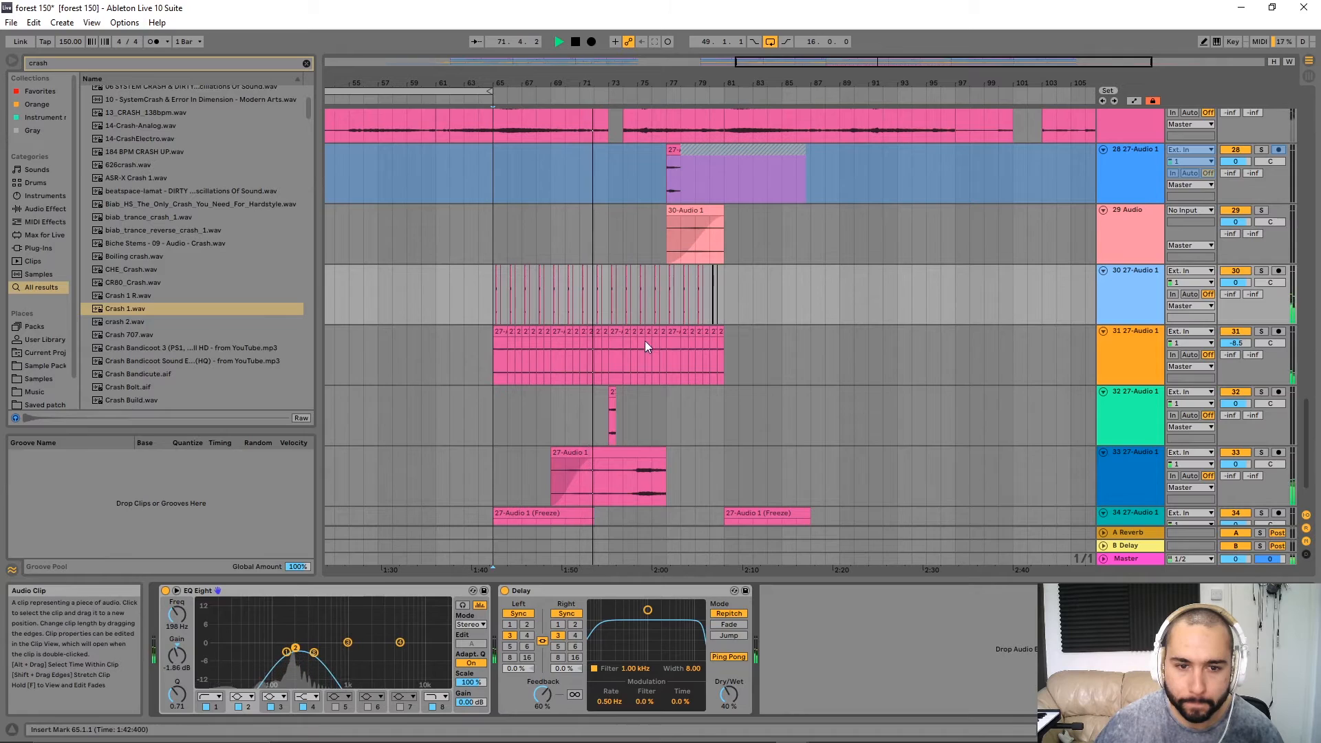
Delete the clap notes from track 4's clip spanning bars 81 to 85 and play it from bar 81.
scroll(646, 340, down, 3)
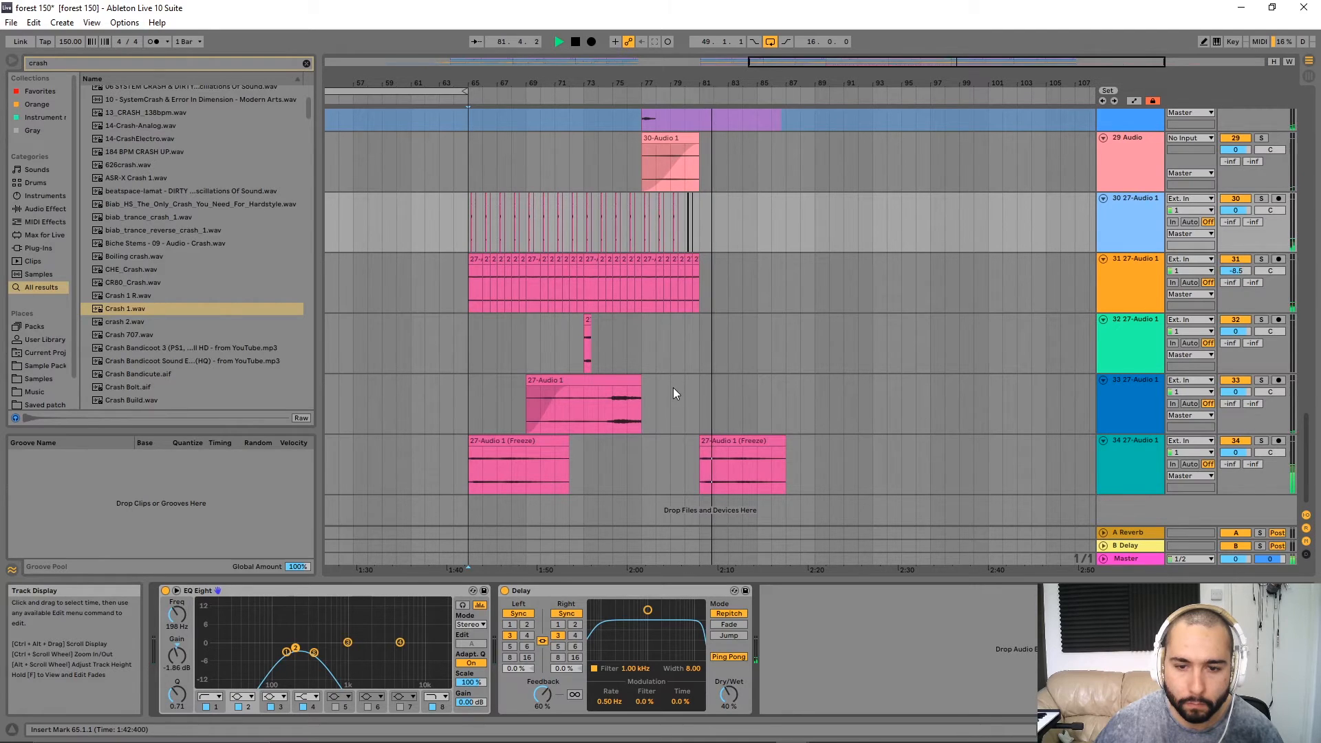
drag(755, 394, 659, 501)
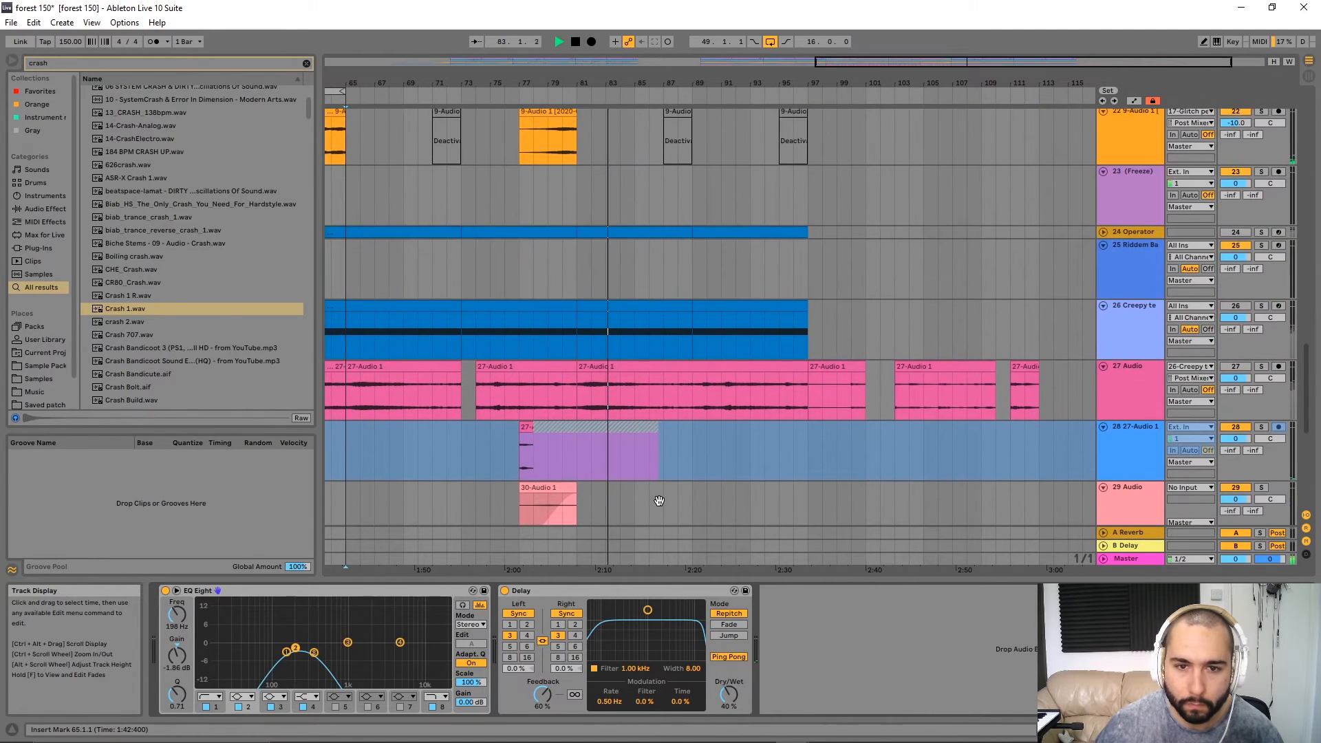
ctrl+alt+drag(660, 334, 619, 523)
ctrl+alt+drag(689, 302, 688, 523)
ctrl+alt+drag(711, 333, 670, 565)
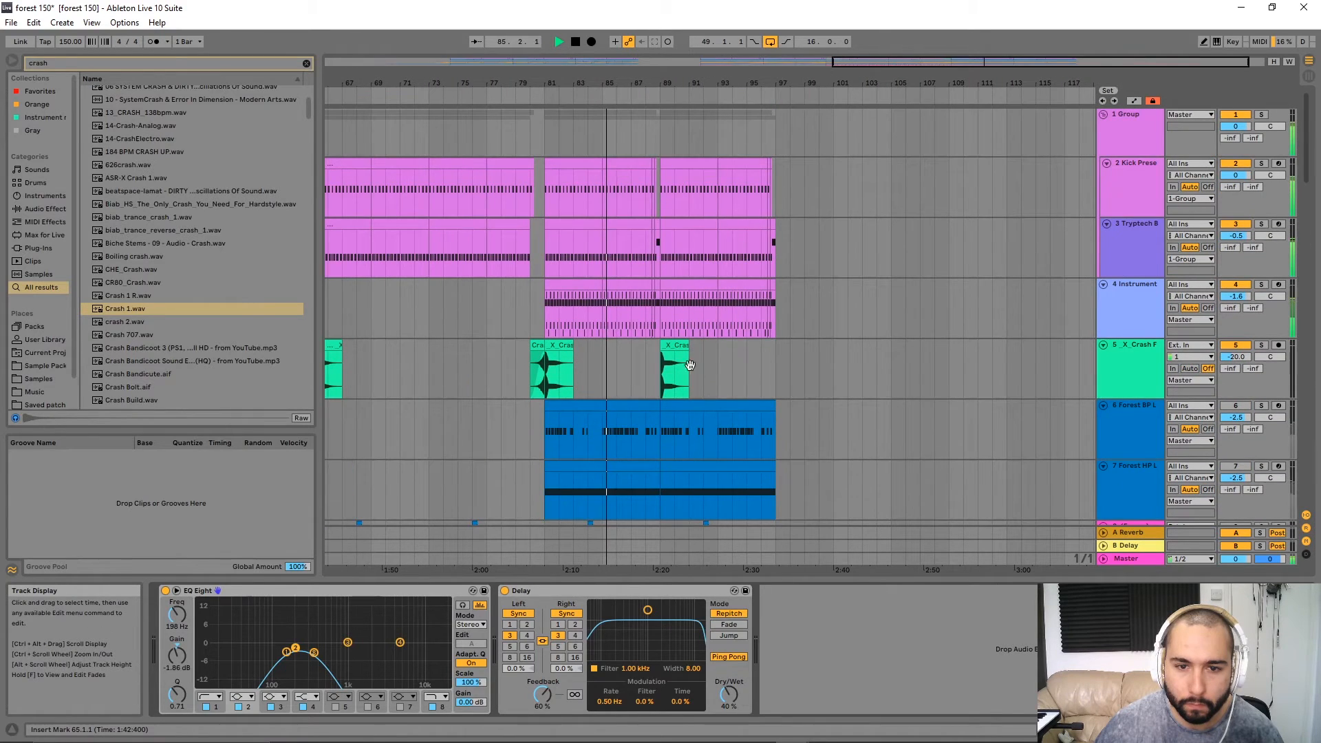
click(560, 281)
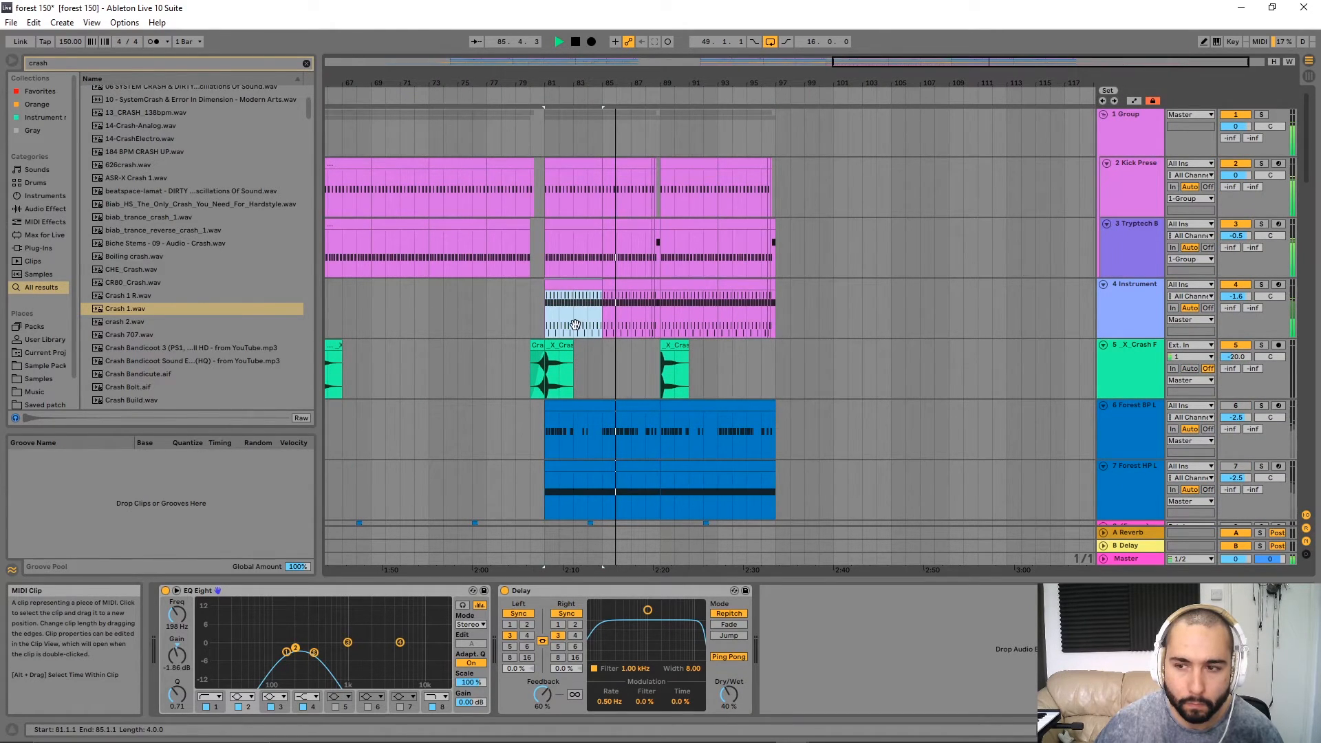
key(shift+Tab)
drag(531, 669, 1297, 653)
key(Delete)
key(space)
key(space)
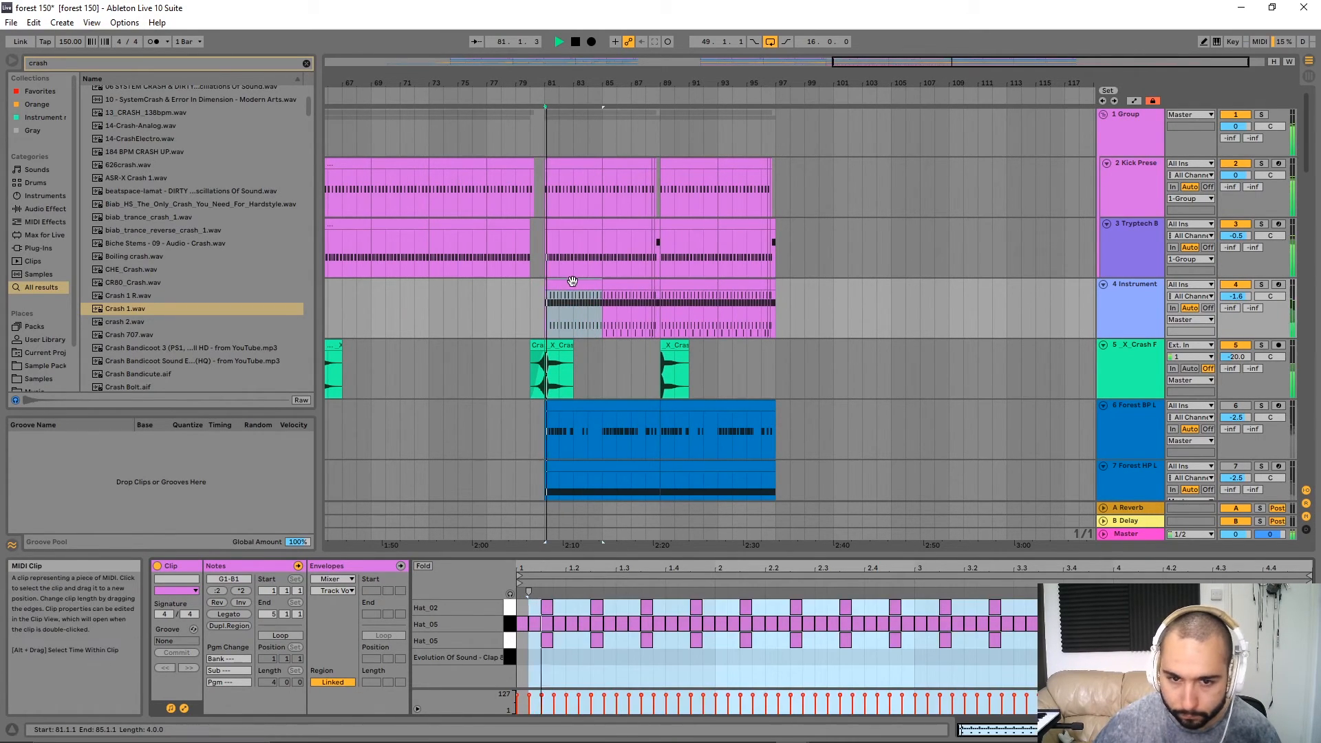
Duplicate track 4's clap-free clip from bars 81 to 85 onto bars 85 to 89 and play the transition from bar 80.
click(573, 283)
key(ctrl+d)
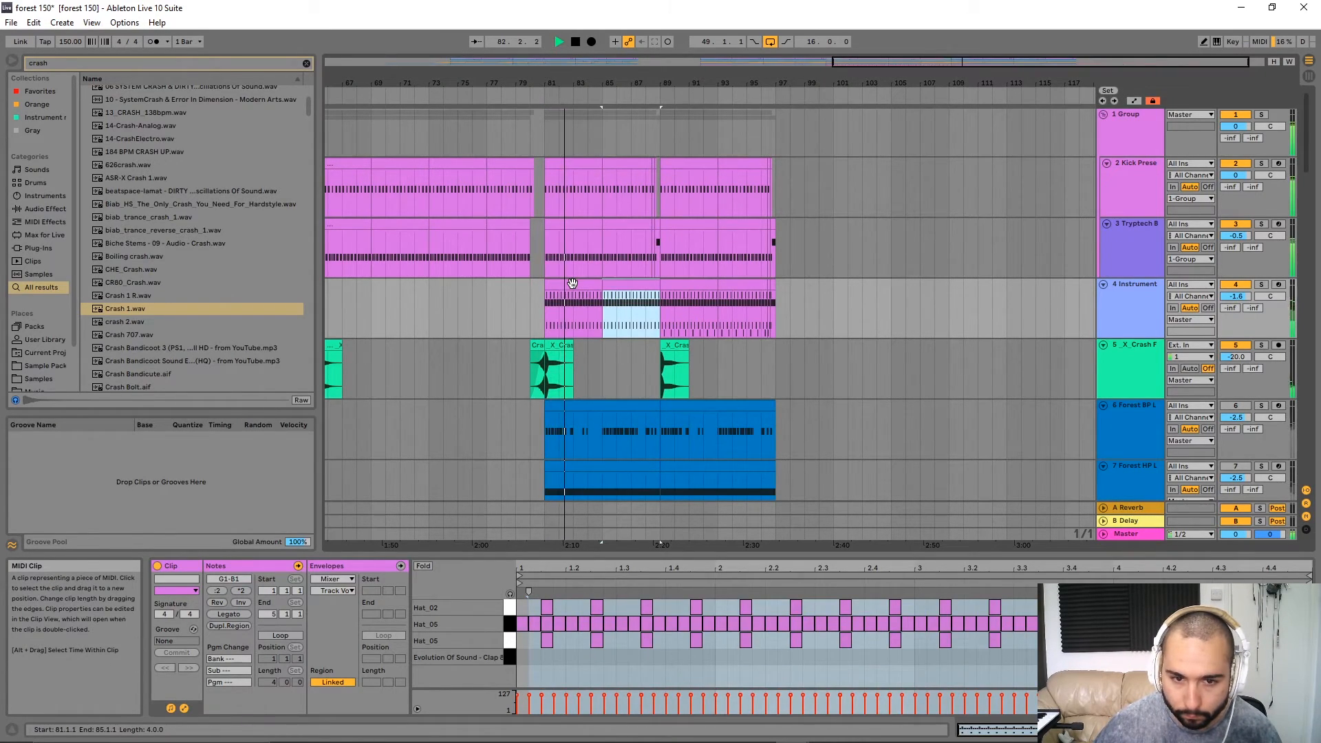
click(534, 303)
scroll(563, 303, down, 6)
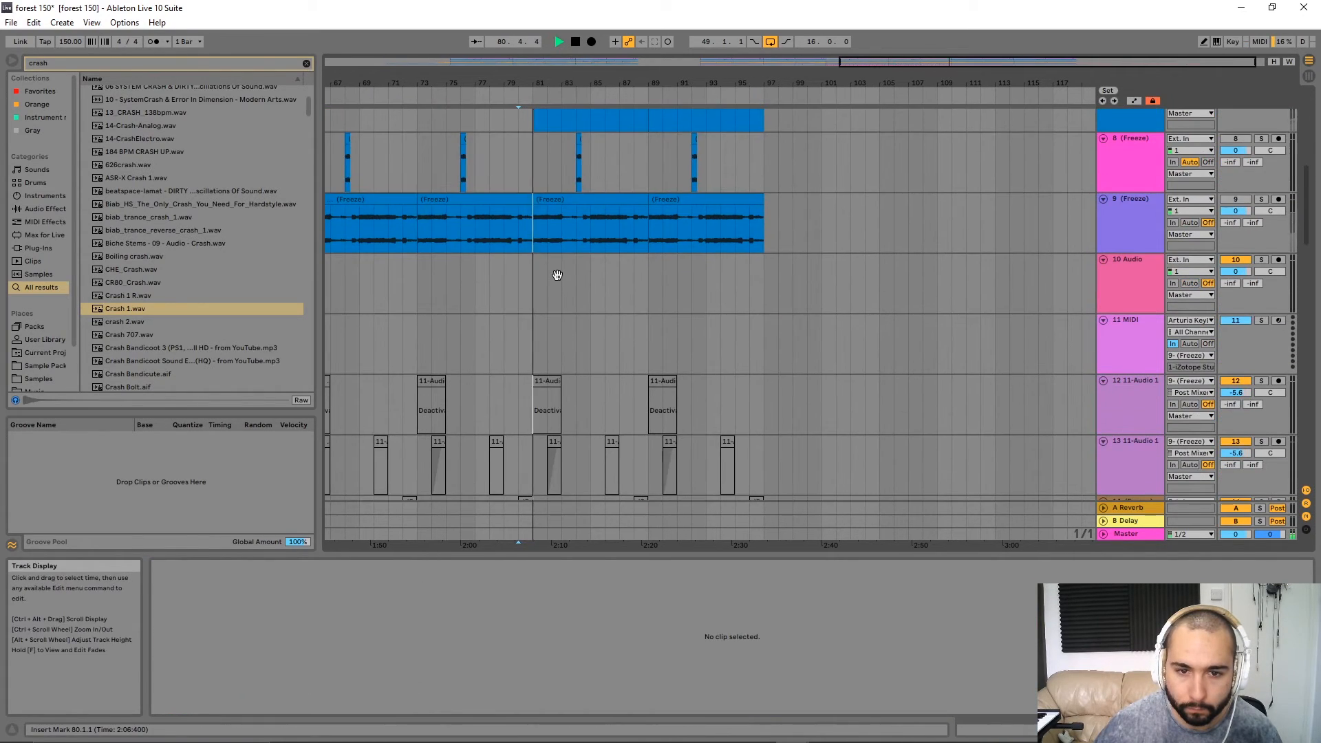
Show the Creepy texture track's device chain and look over the audio clips resampled from it on tracks 28 to 34.
scroll(557, 270, up, 6)
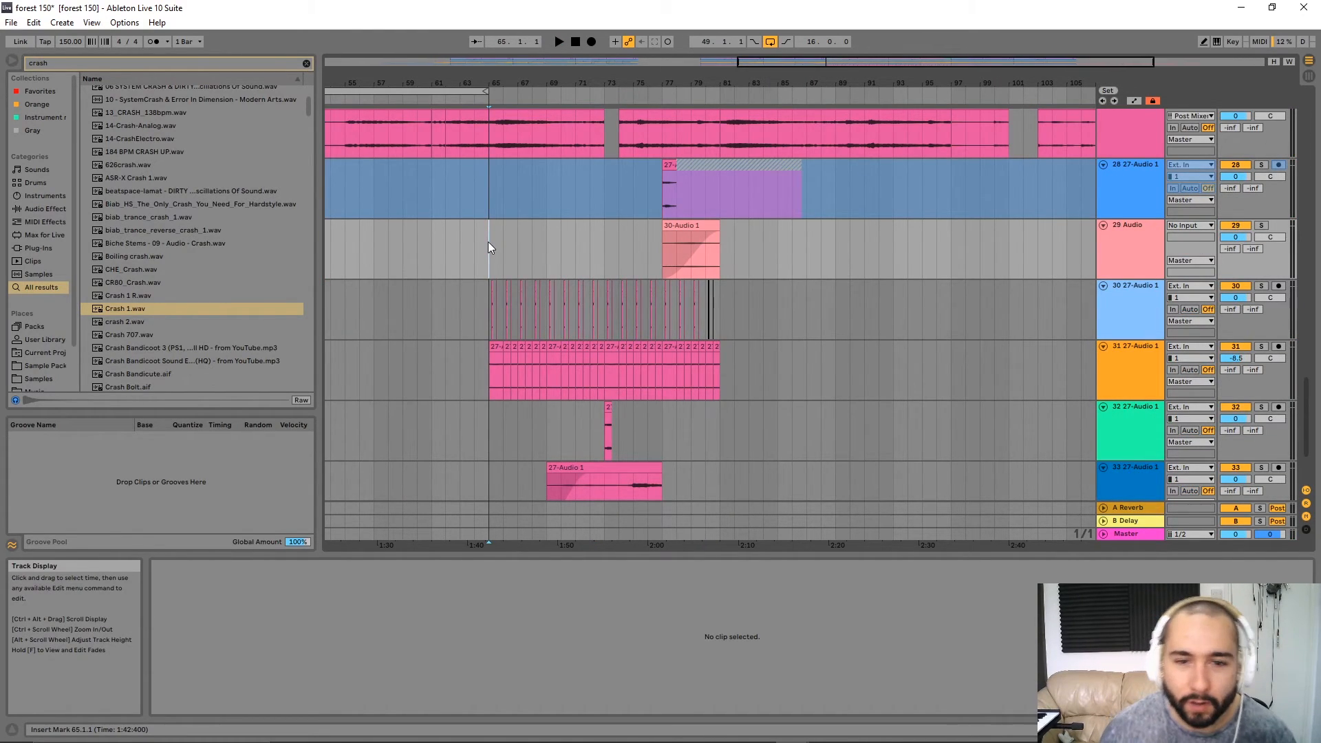
scroll(658, 287, up, 3)
click(1134, 166)
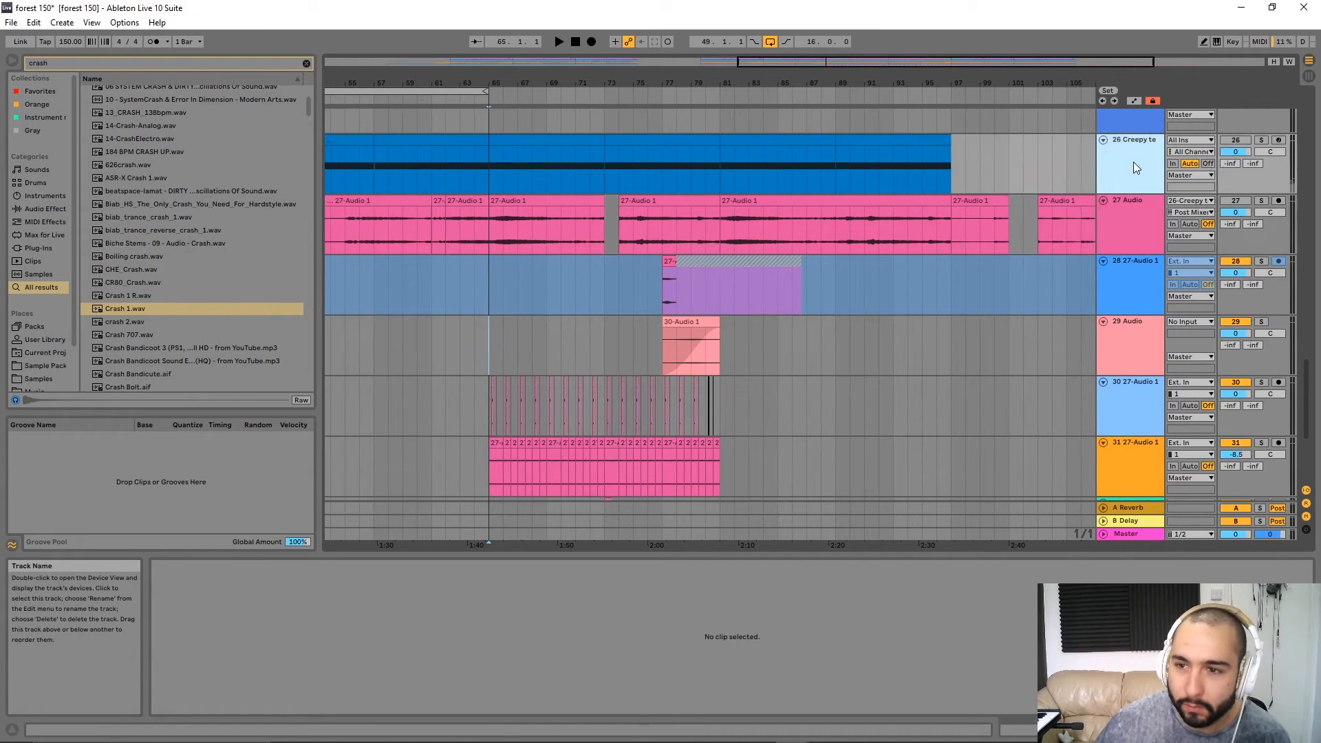
double_click(1134, 163)
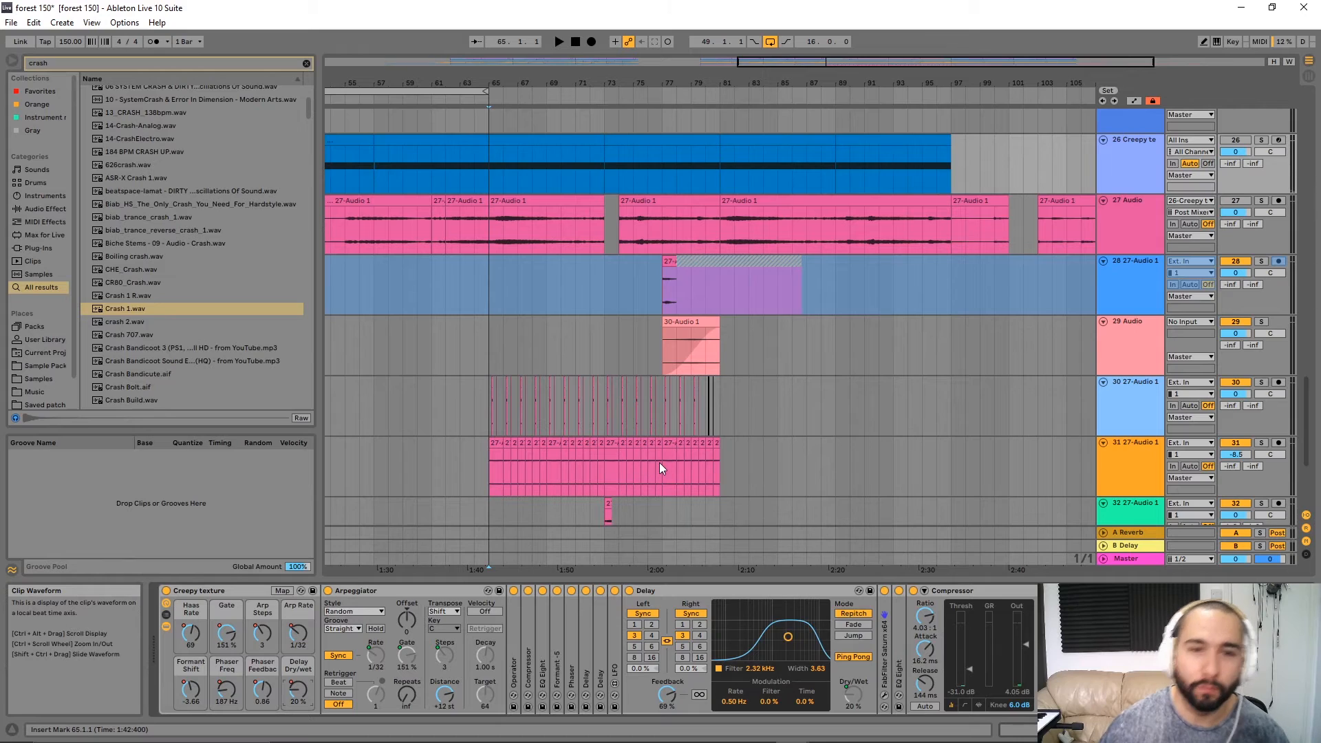
scroll(678, 341, down, 3)
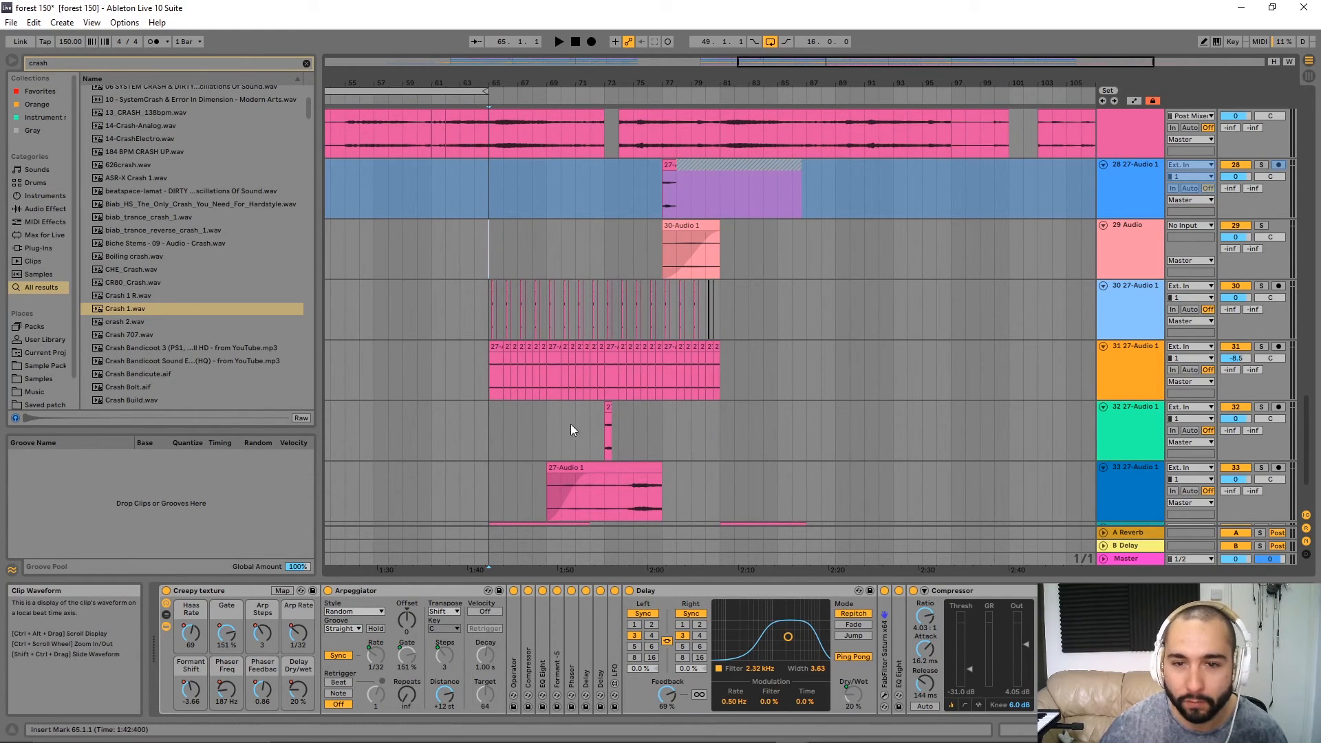
scroll(630, 330, down, 3)
drag(698, 321, 638, 500)
scroll(647, 394, down, 6)
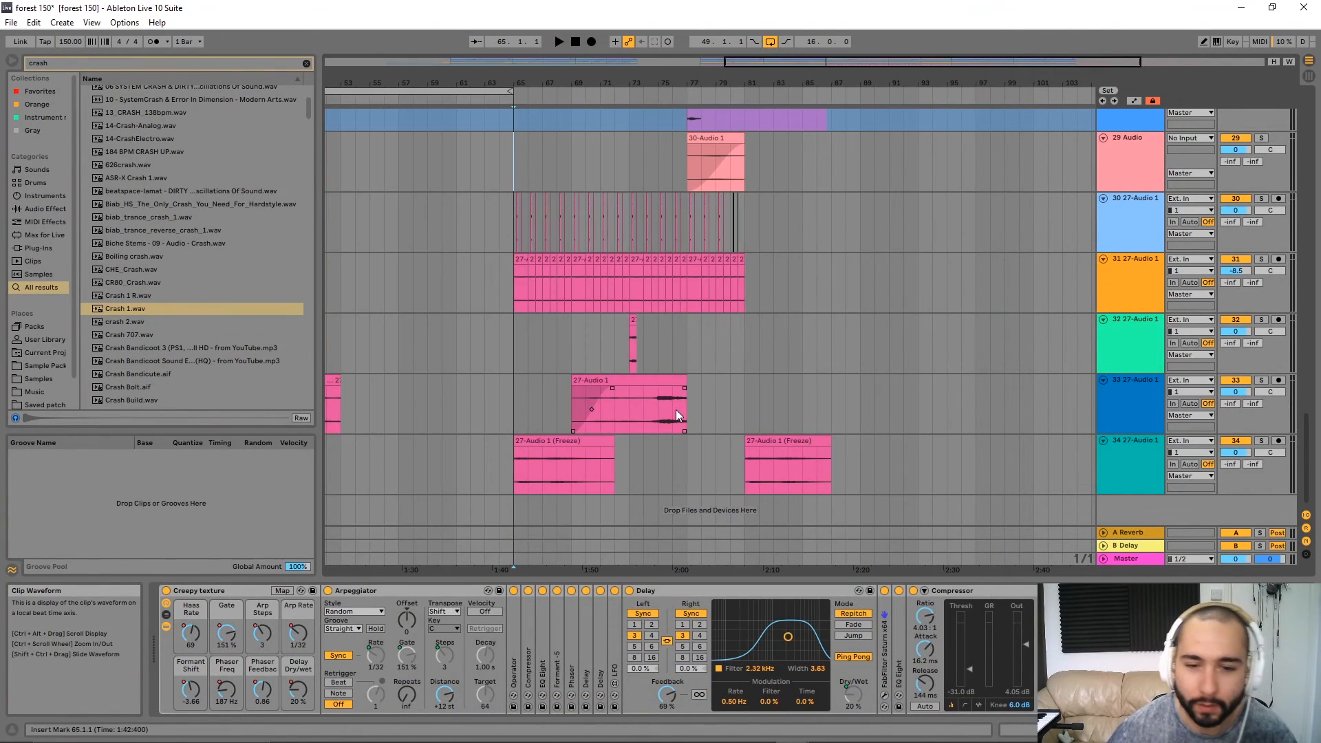
scroll(690, 333, up, 2)
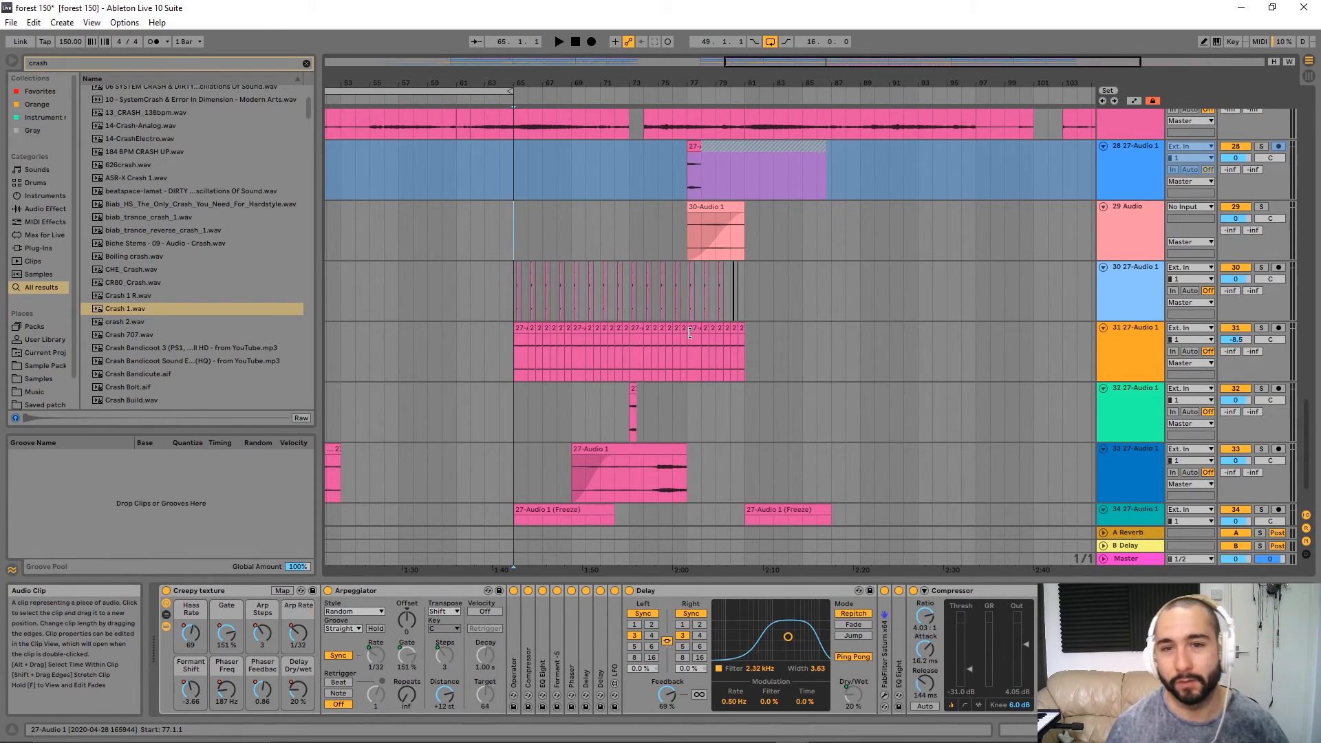
scroll(691, 333, down, 3)
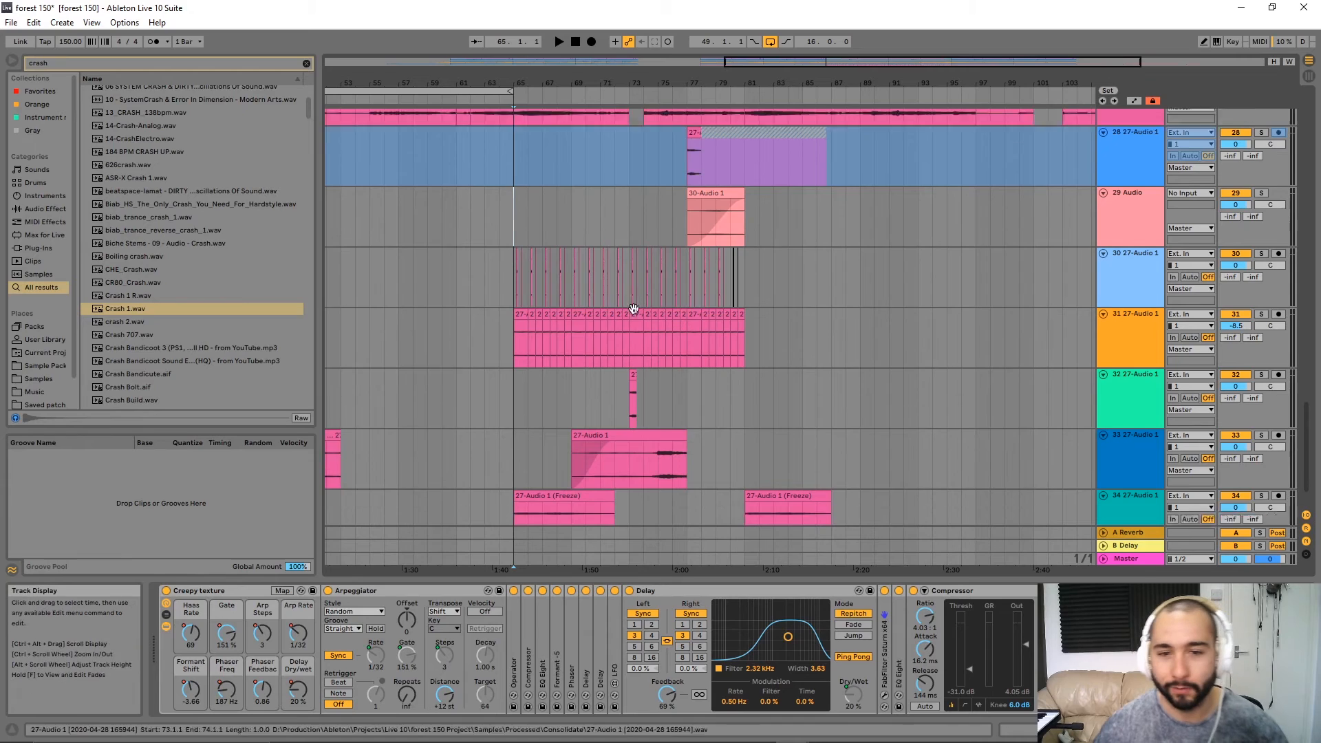
Play the breakdown from bar 65 while viewing the layered glitch clips.
click(521, 359)
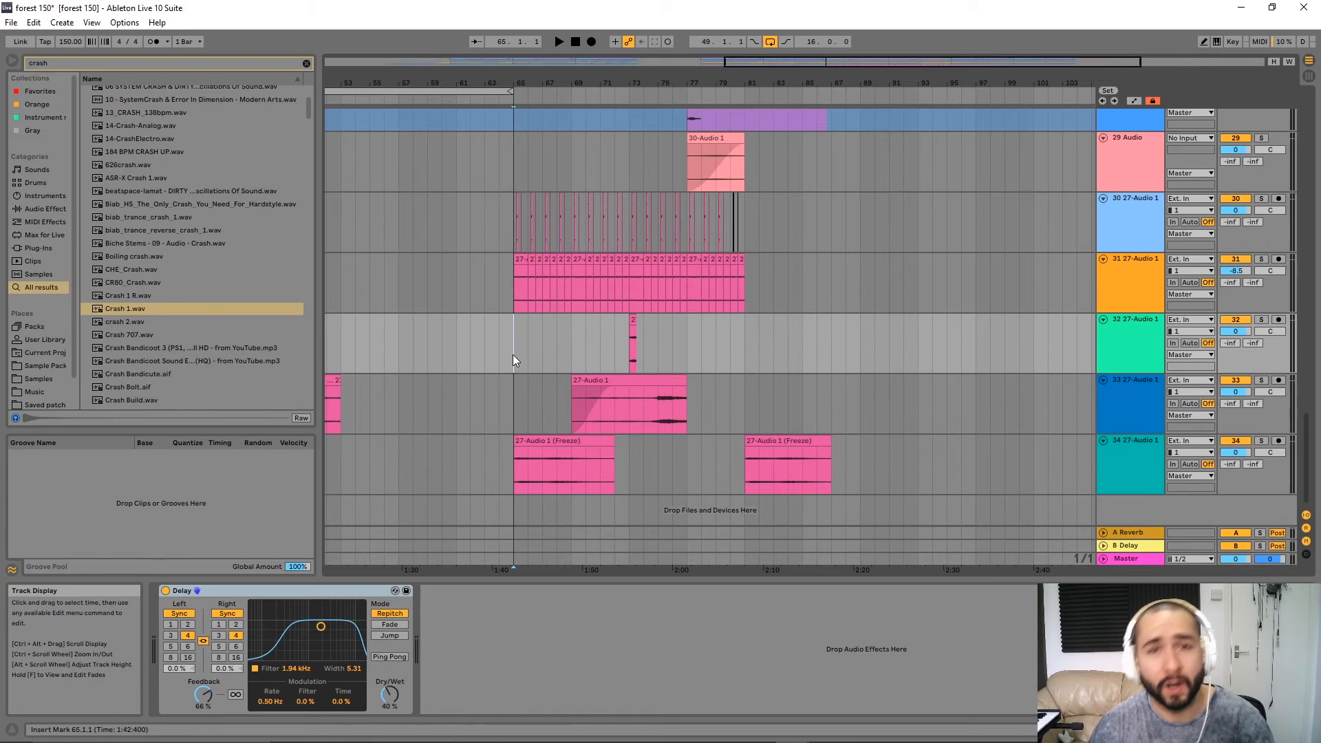
key(space)
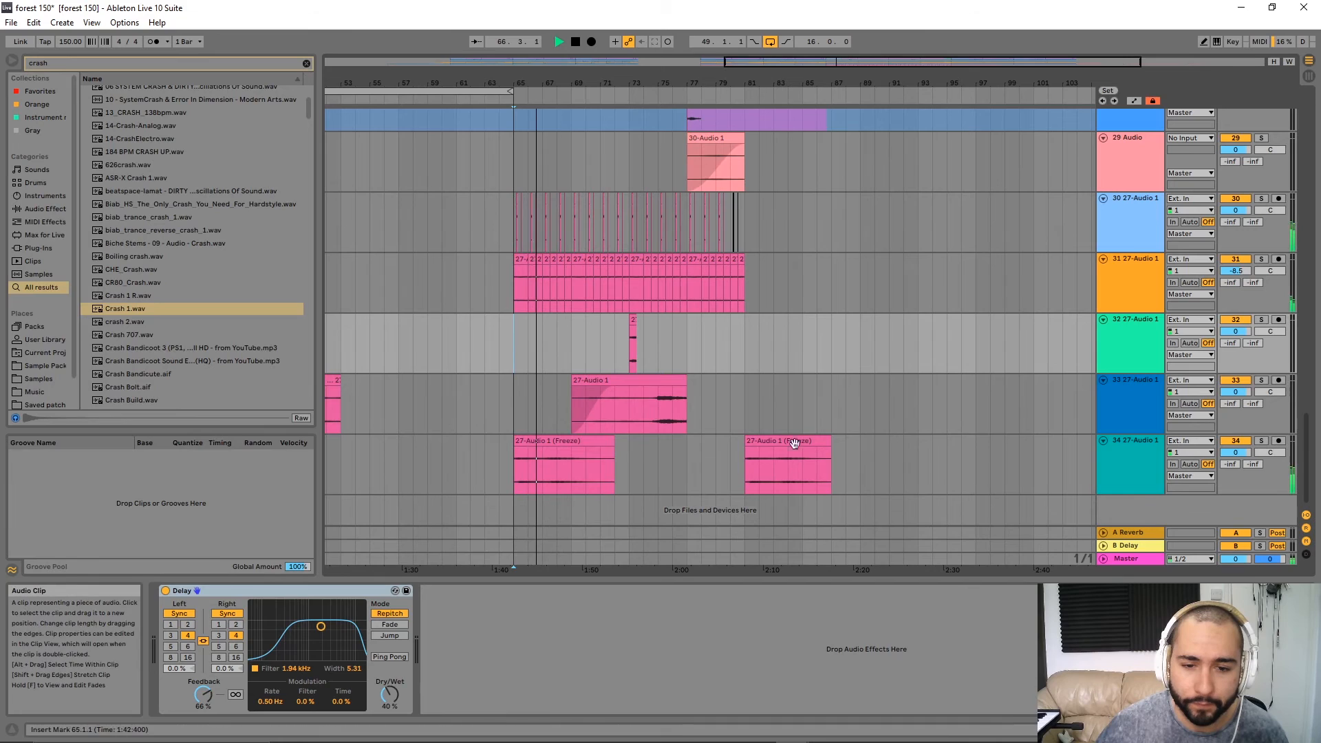
scroll(640, 406, up, 4)
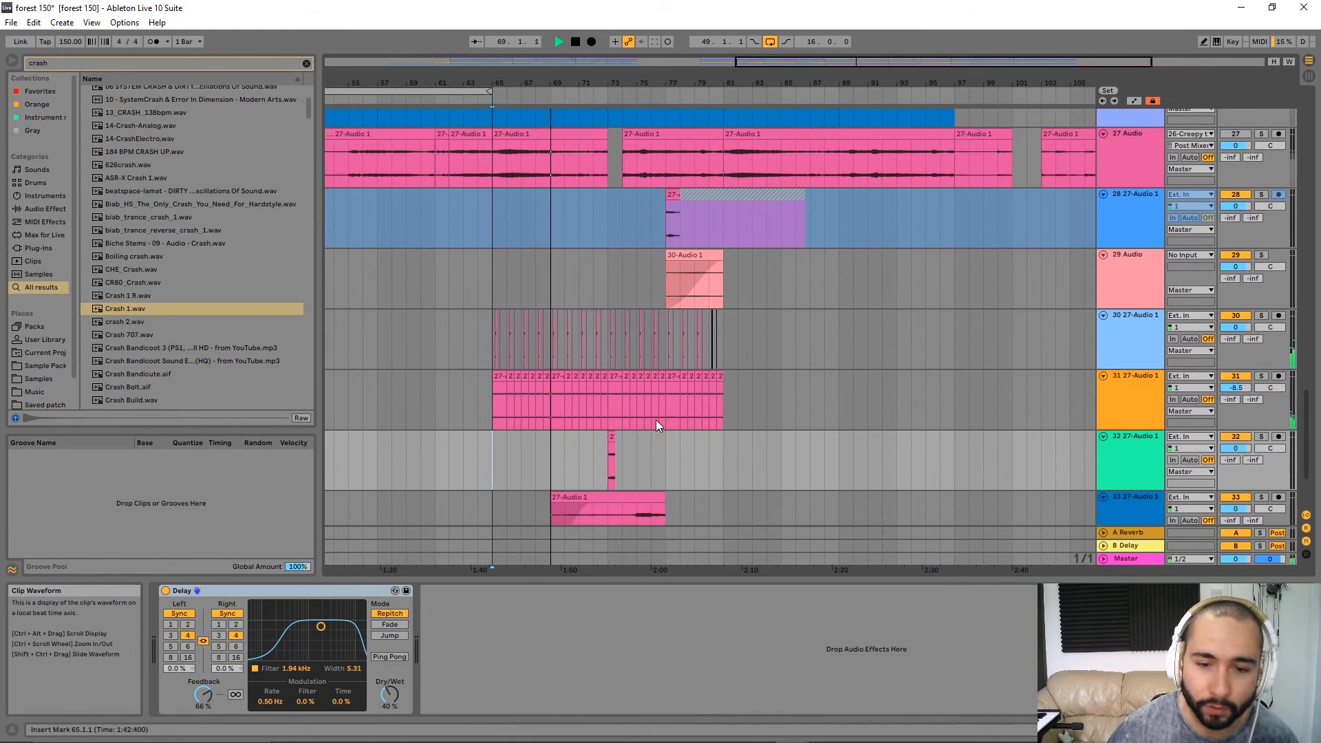
scroll(627, 446, up, 3)
Open track 32's short clip at bar 73 and display its clip transposition envelope.
click(603, 444)
scroll(688, 461, down, 2)
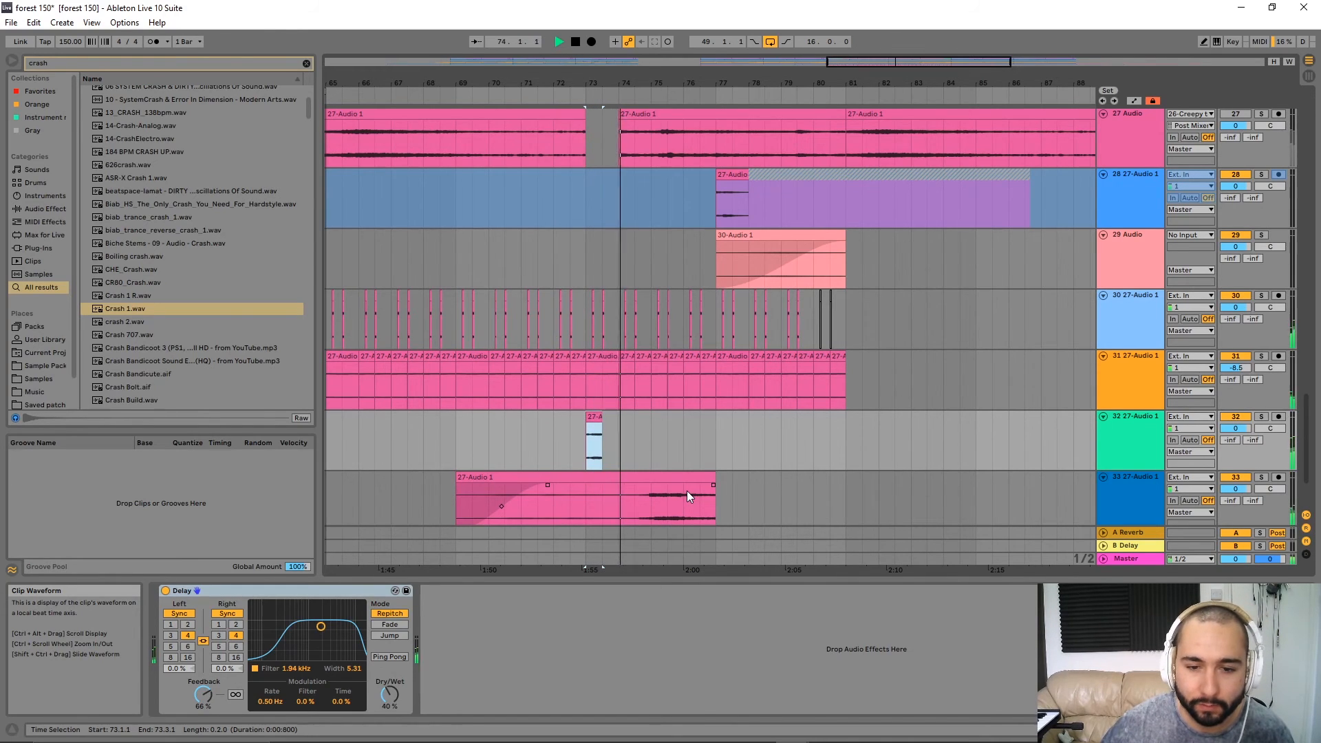
double_click(594, 443)
click(392, 578)
click(398, 590)
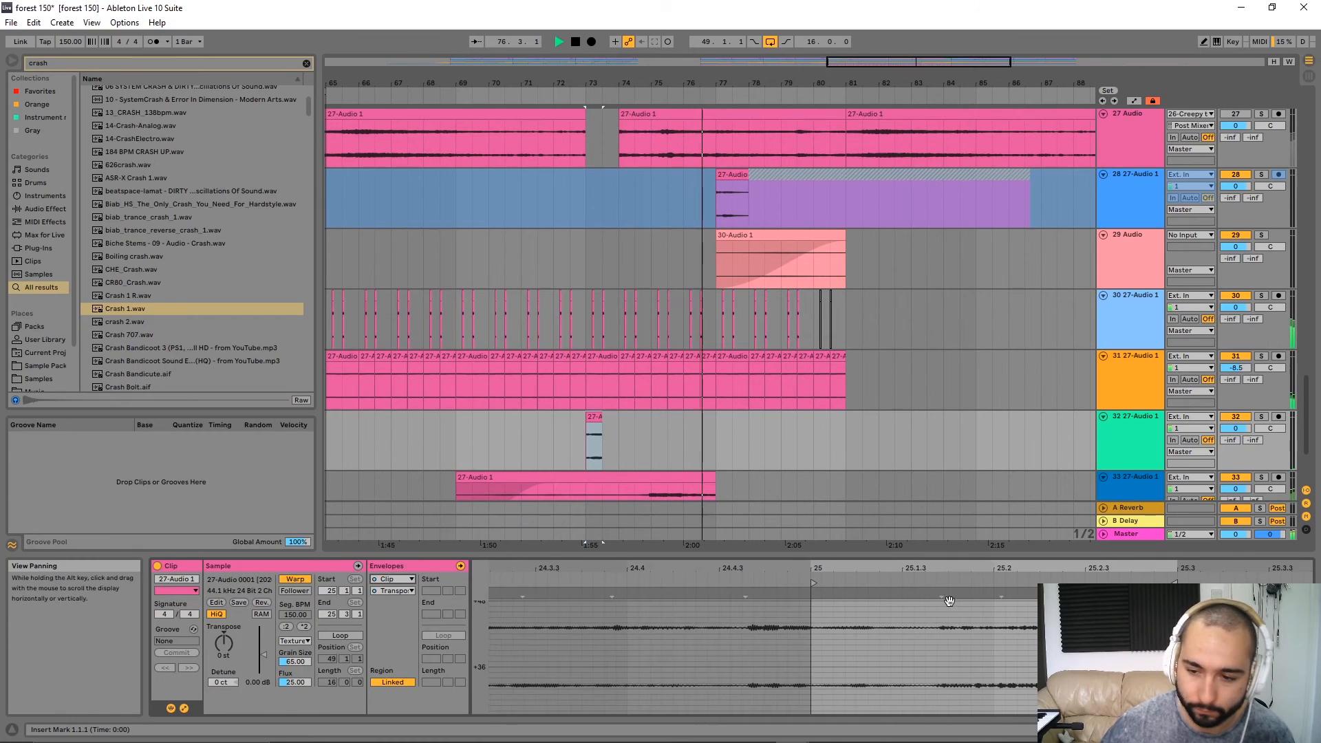
scroll(926, 667, down, 3)
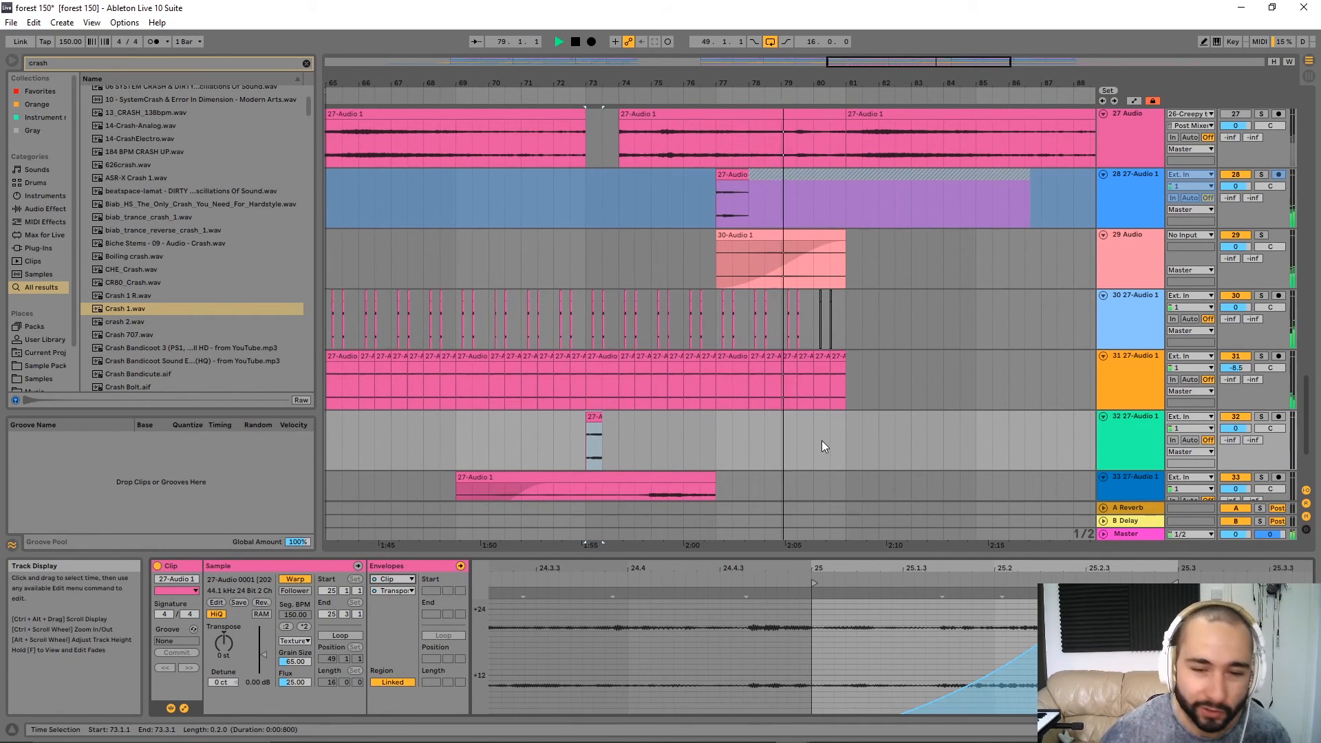
Listen on past bar 81, stop playback and open the 27-Audio 1 (Freeze) clip starting at bar 81 on track 34.
scroll(836, 375, down, 3)
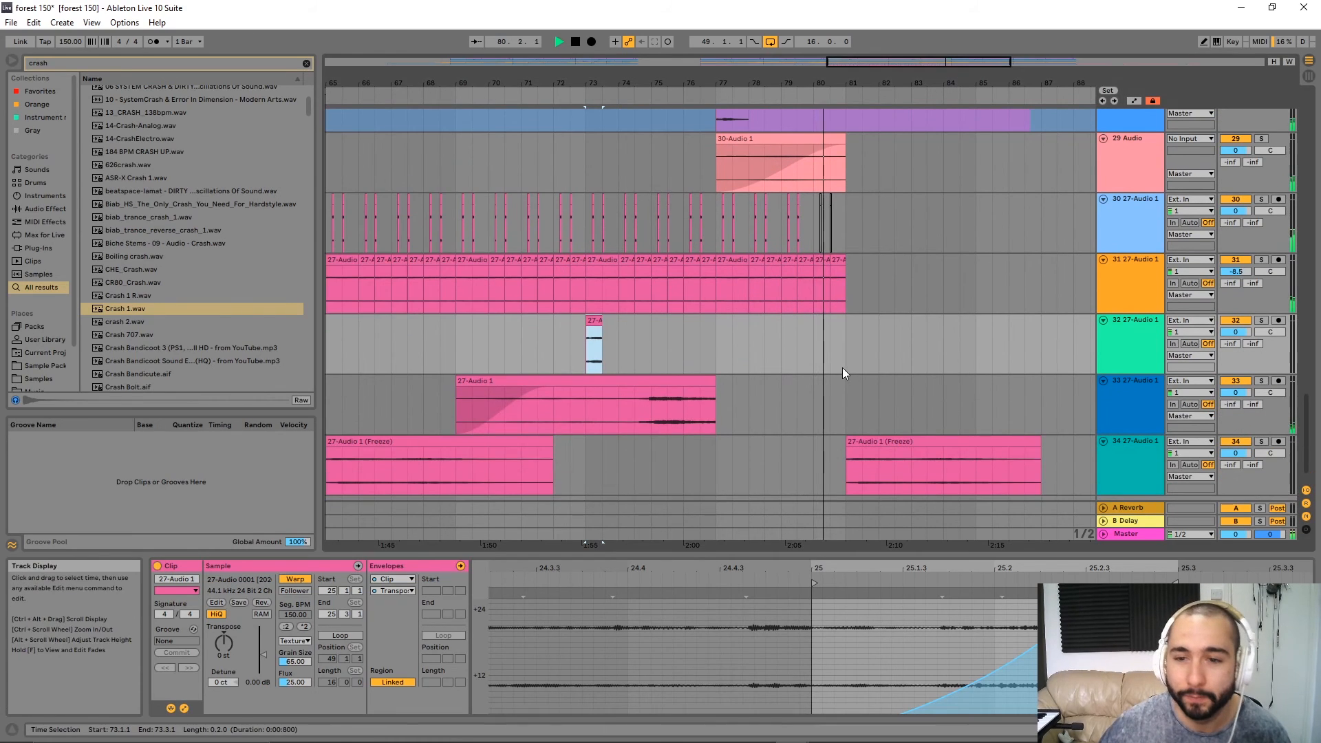
ctrl+scroll(843, 368, down, 3)
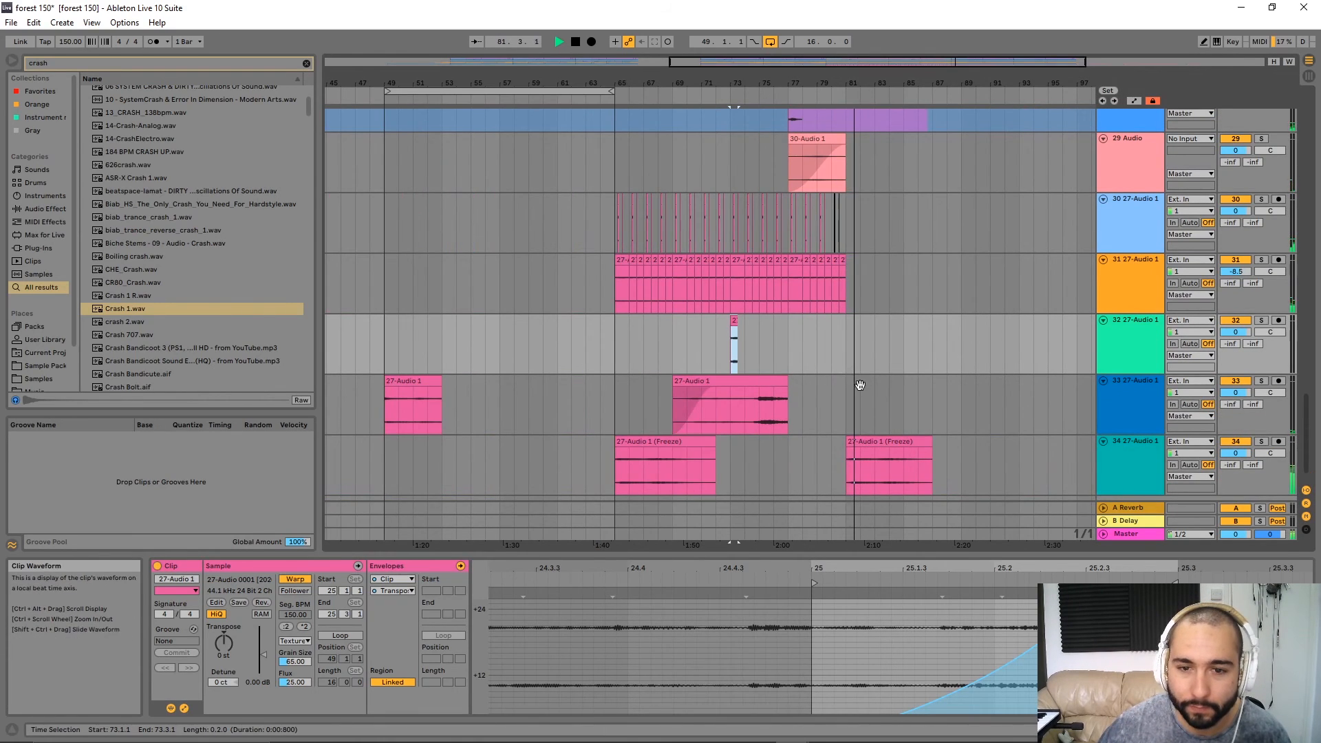
scroll(844, 365, down, 1)
ctrl+scroll(841, 344, up, 4)
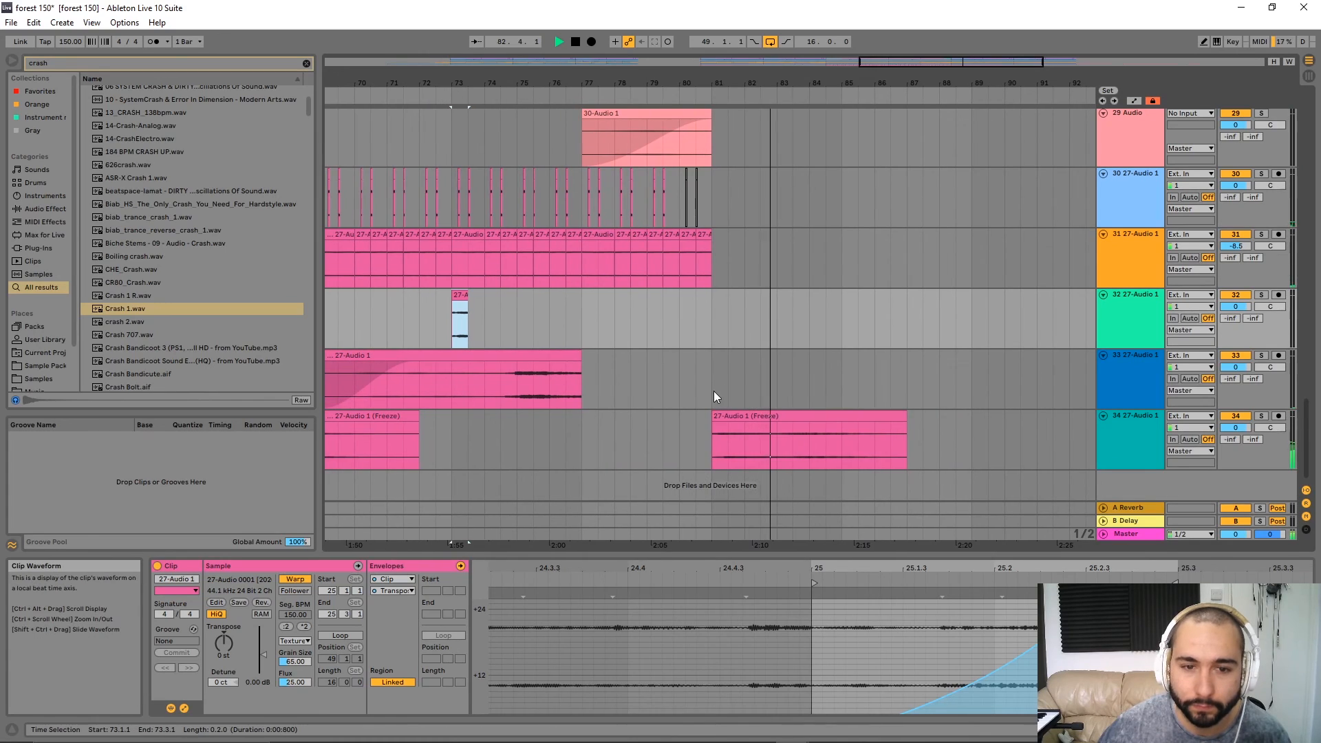
ctrl+scroll(666, 297, down, 4)
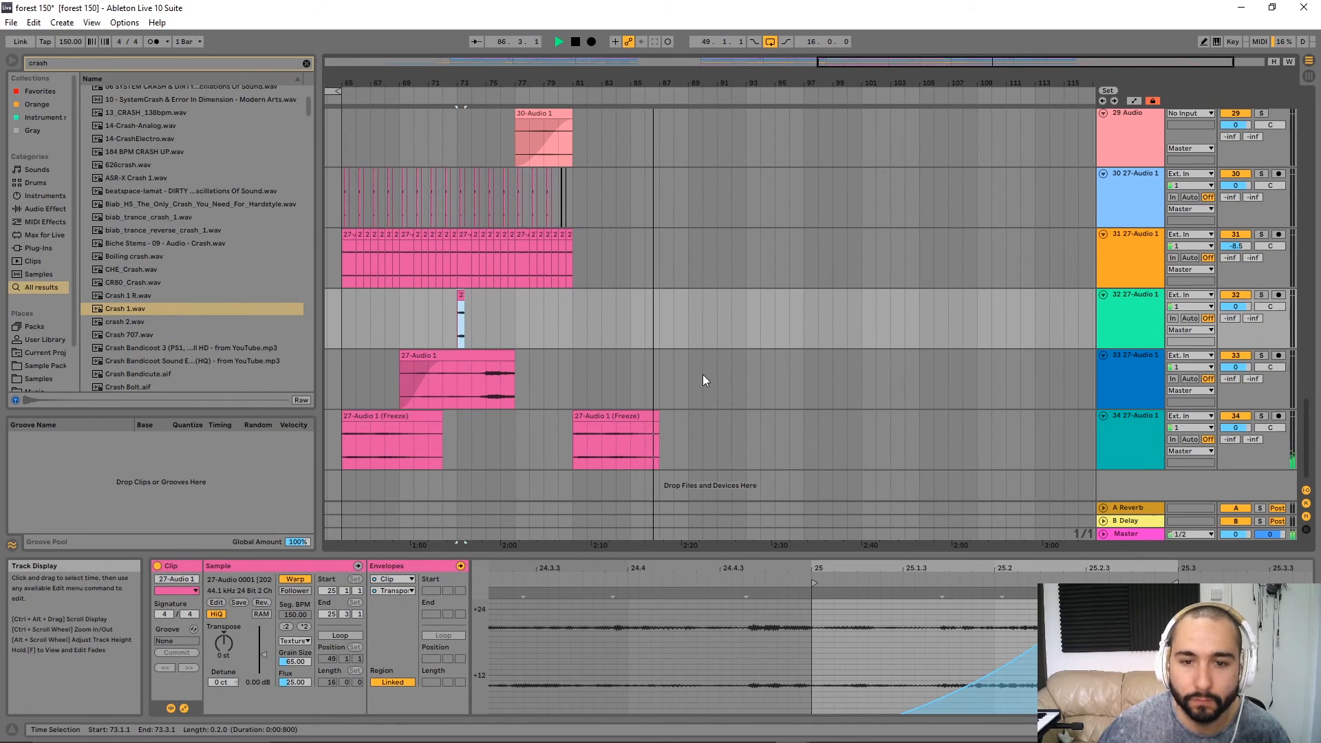
key(space)
click(633, 456)
click(634, 411)
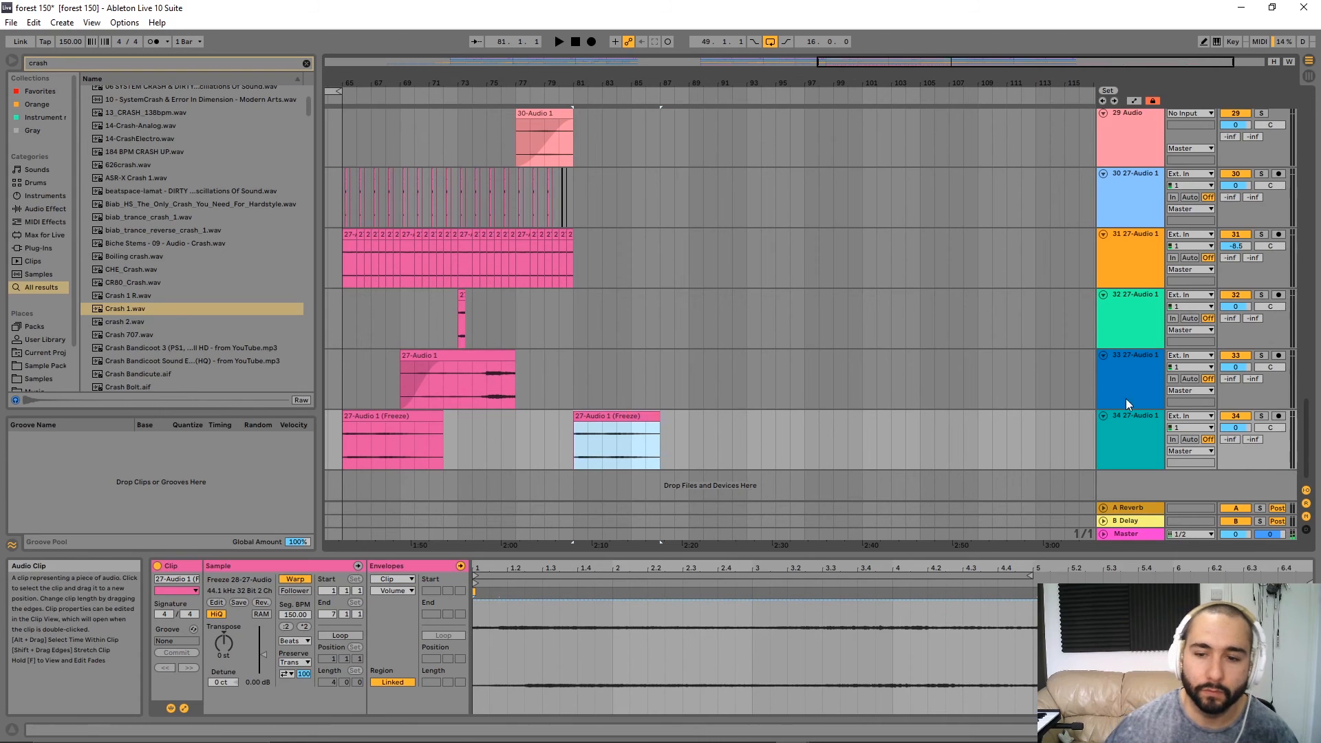